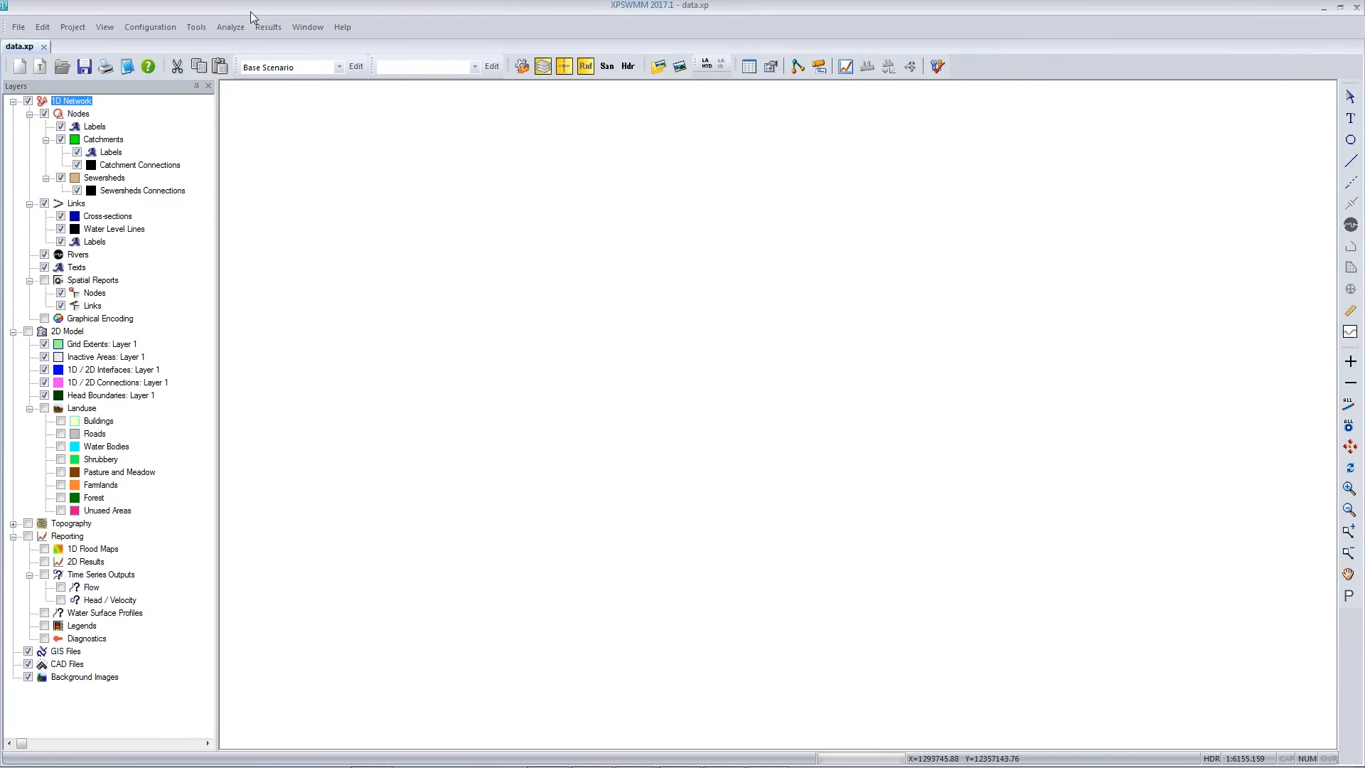
# Step: Switch the project's Sanitary Sewer Refinements setting to Wastewater/Sanitary
pyautogui.click(150, 26)
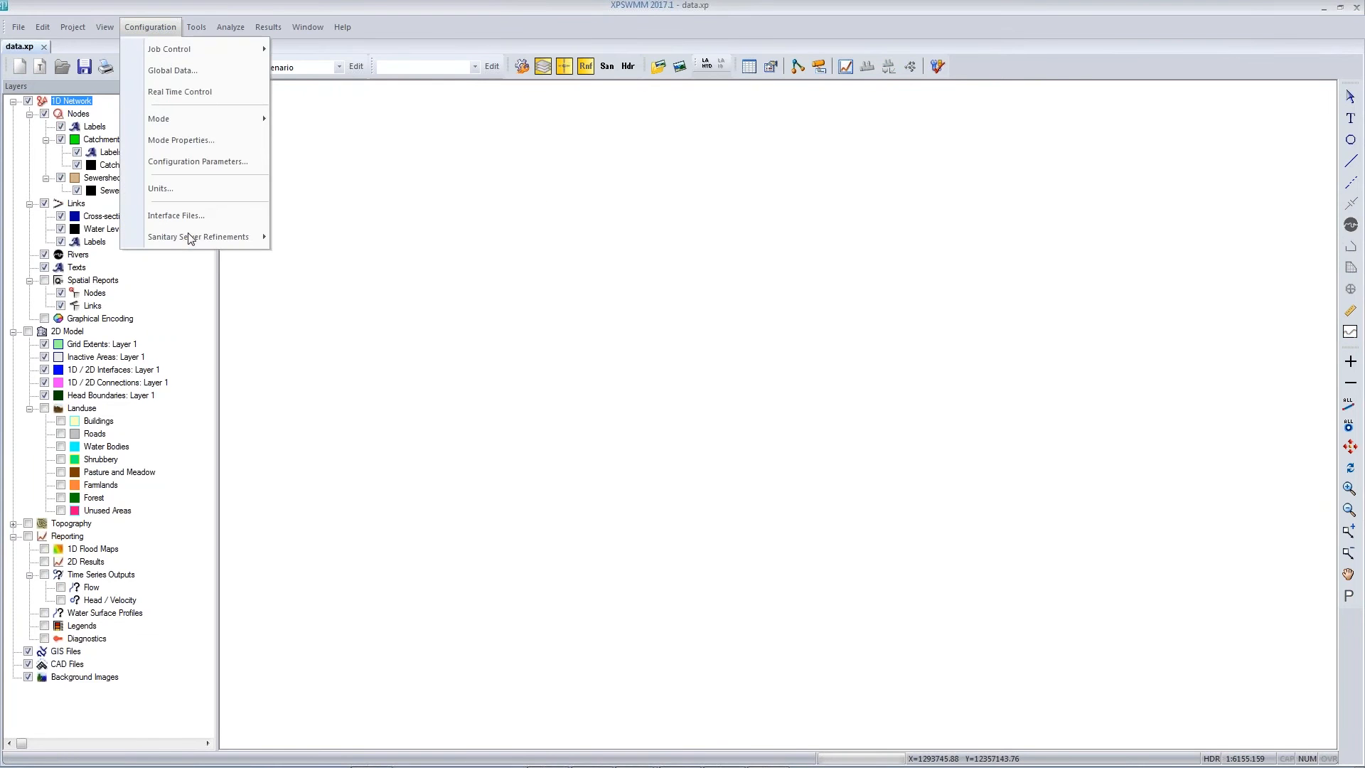
pyautogui.moveTo(222, 240)
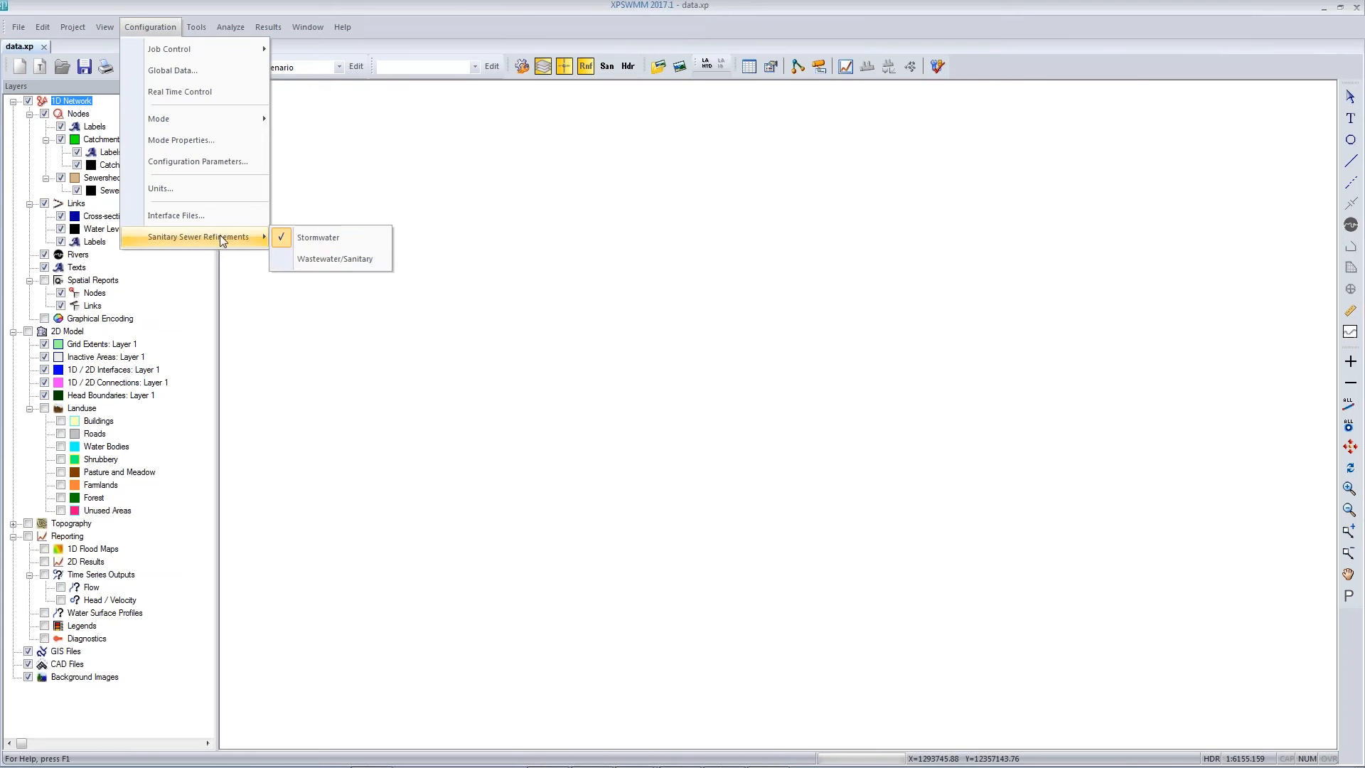
pyautogui.click(320, 258)
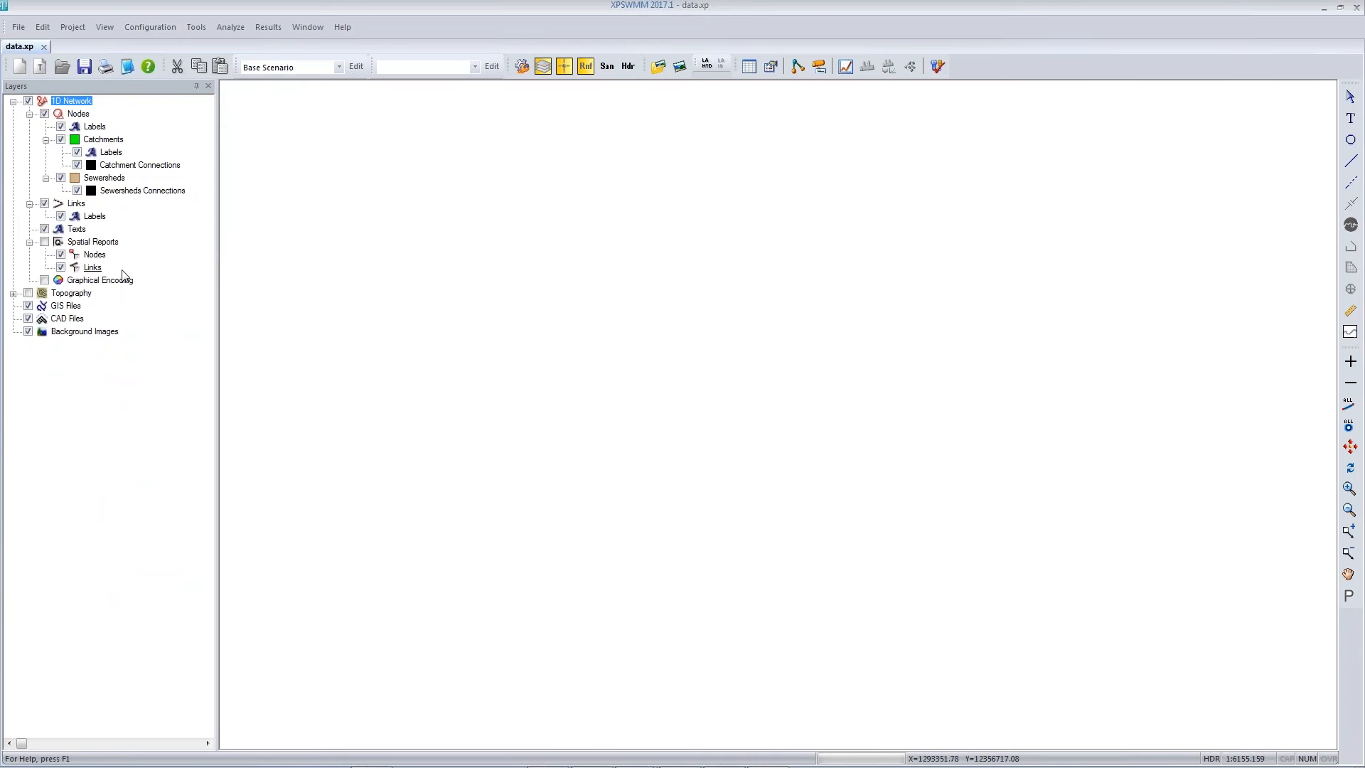
# Step: Add Aerial.jpg from C:\Projects\Webinar_OZ as a background image with its transparency set to 40
pyautogui.rightClick(91, 334)
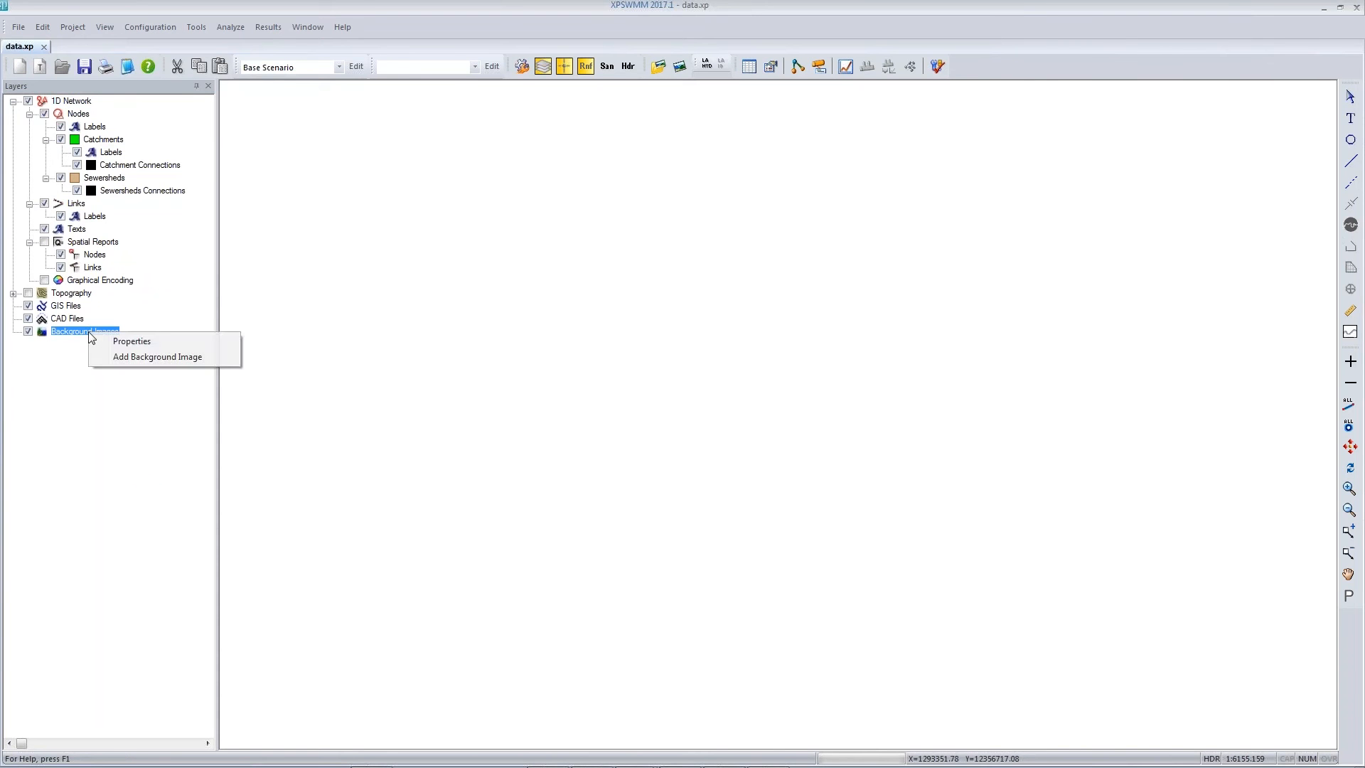
pyautogui.click(145, 360)
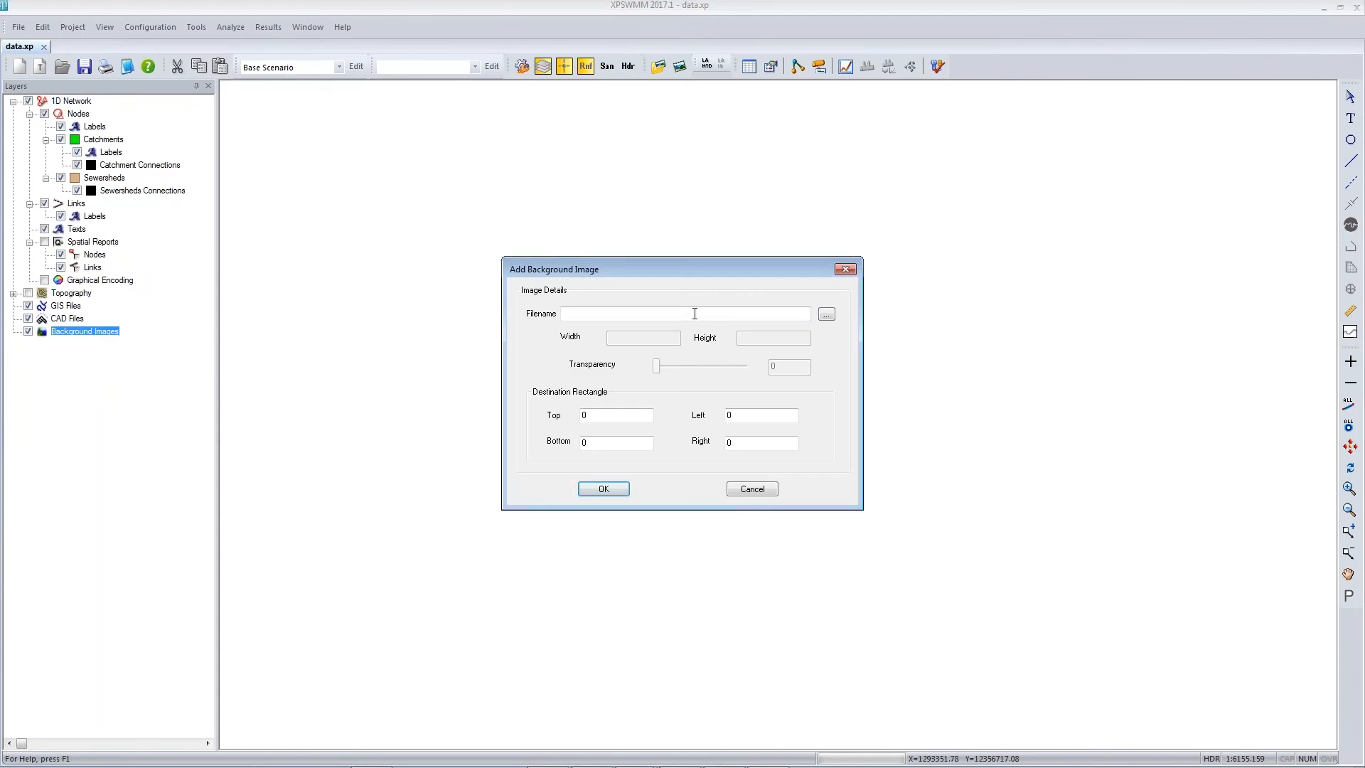
pyautogui.click(826, 314)
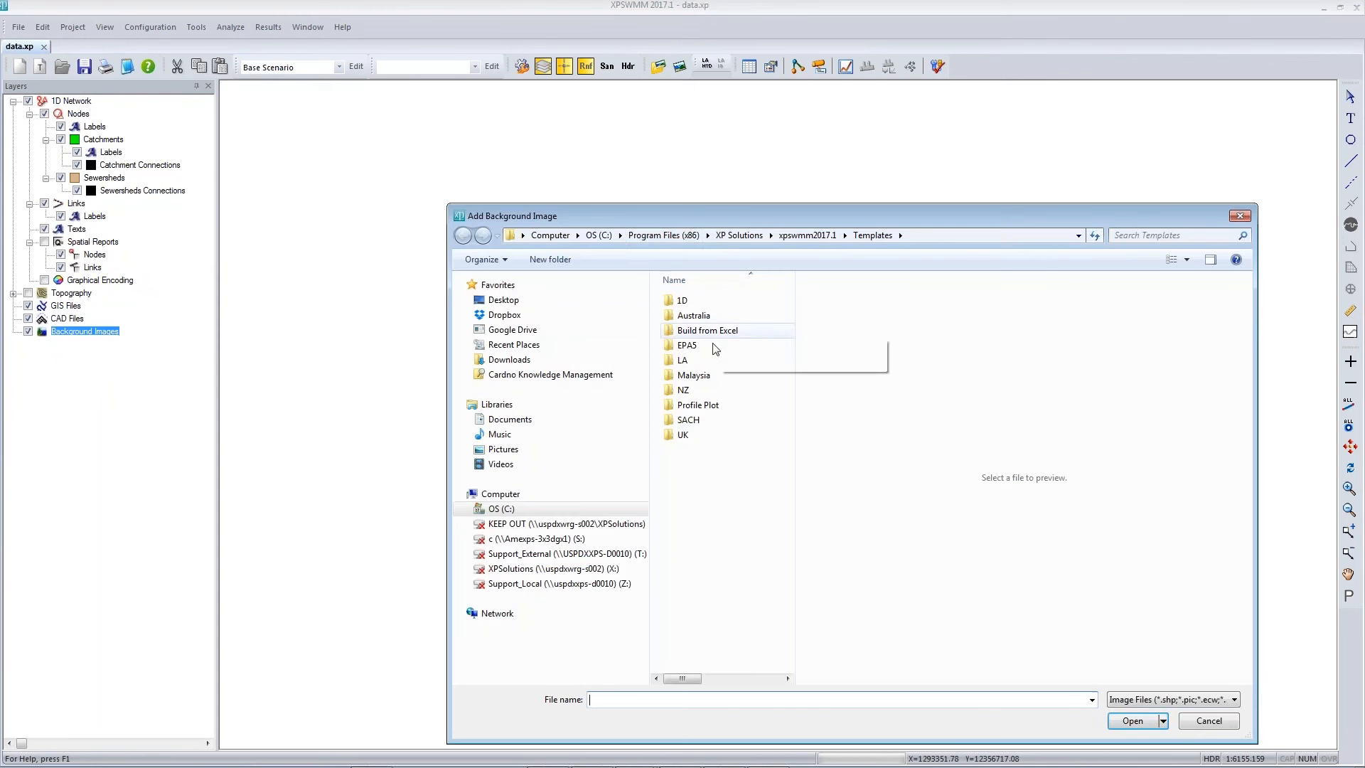
pyautogui.click(599, 235)
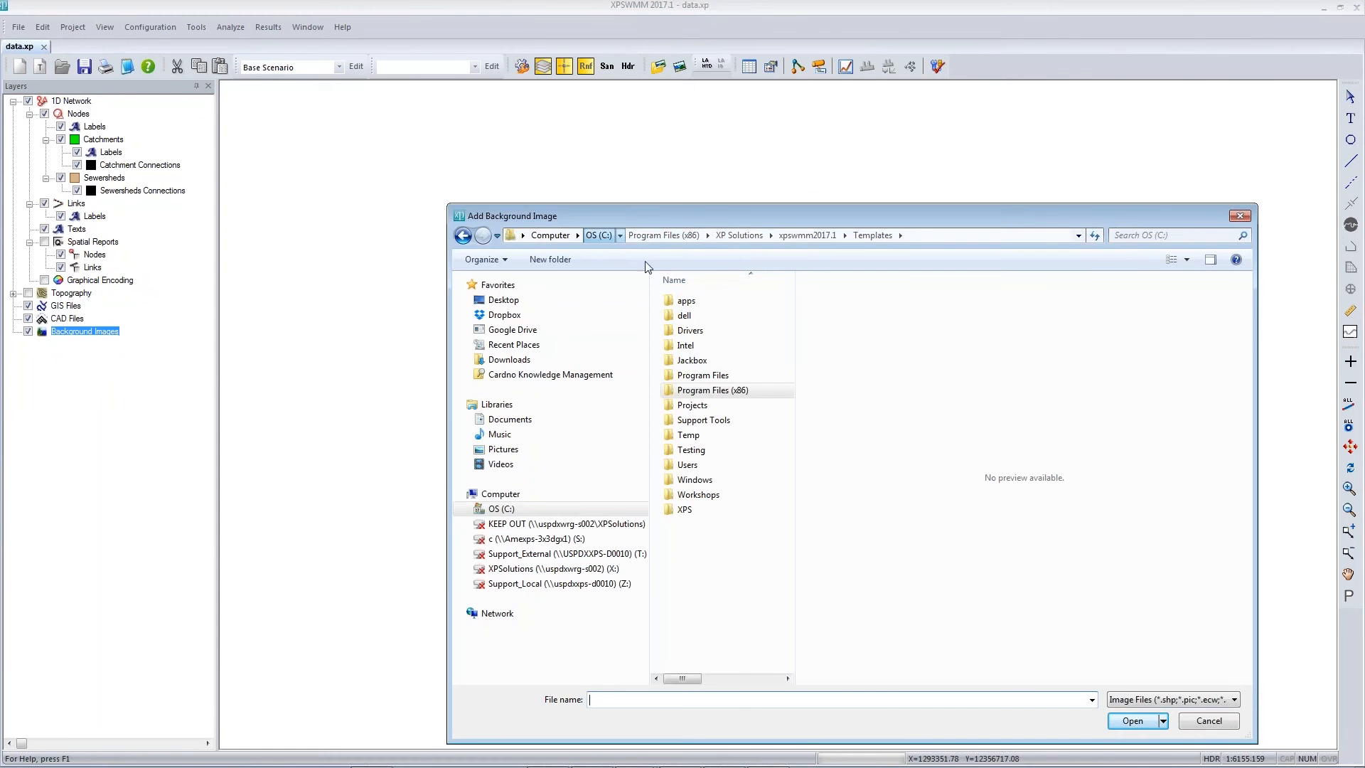
pyautogui.doubleClick(702, 405)
pyautogui.doubleClick(702, 301)
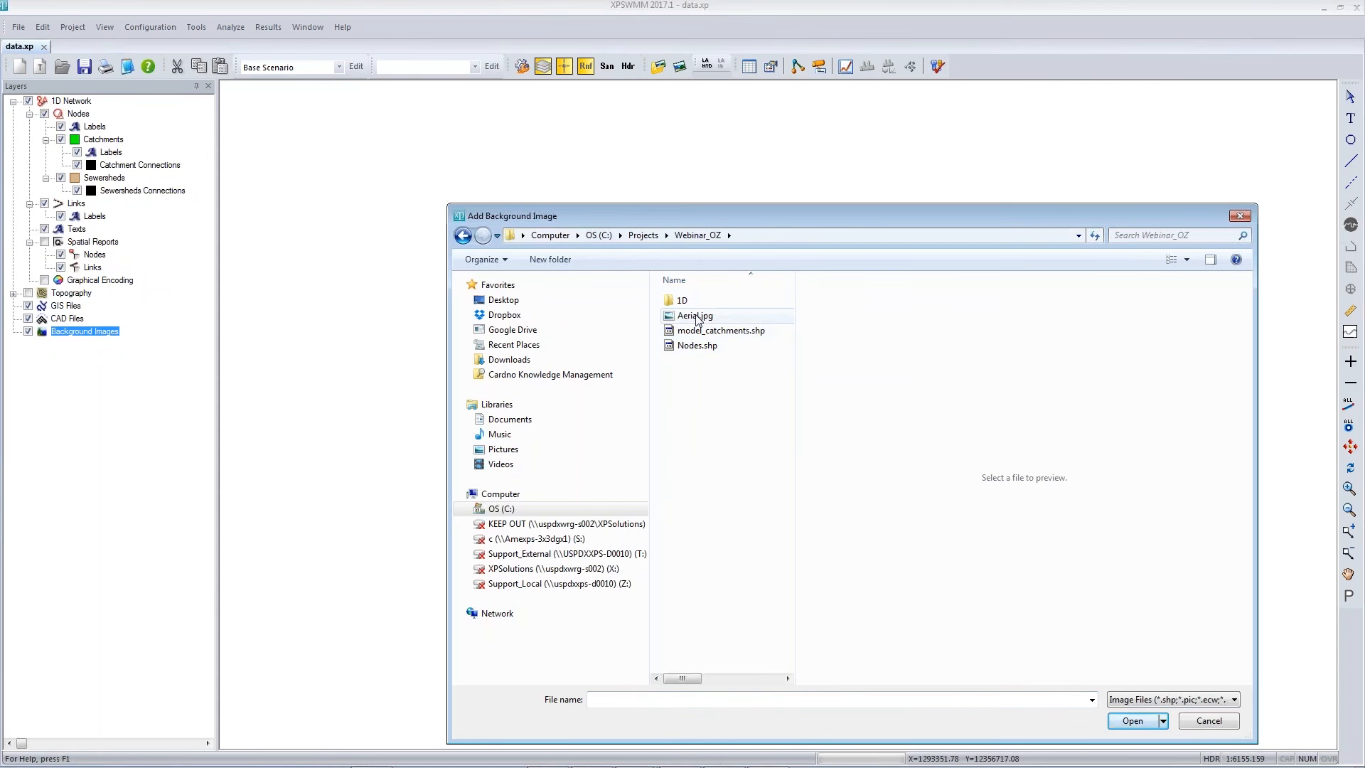
pyautogui.doubleClick(696, 317)
pyautogui.moveTo(671, 366); pyautogui.dragTo(691, 367)
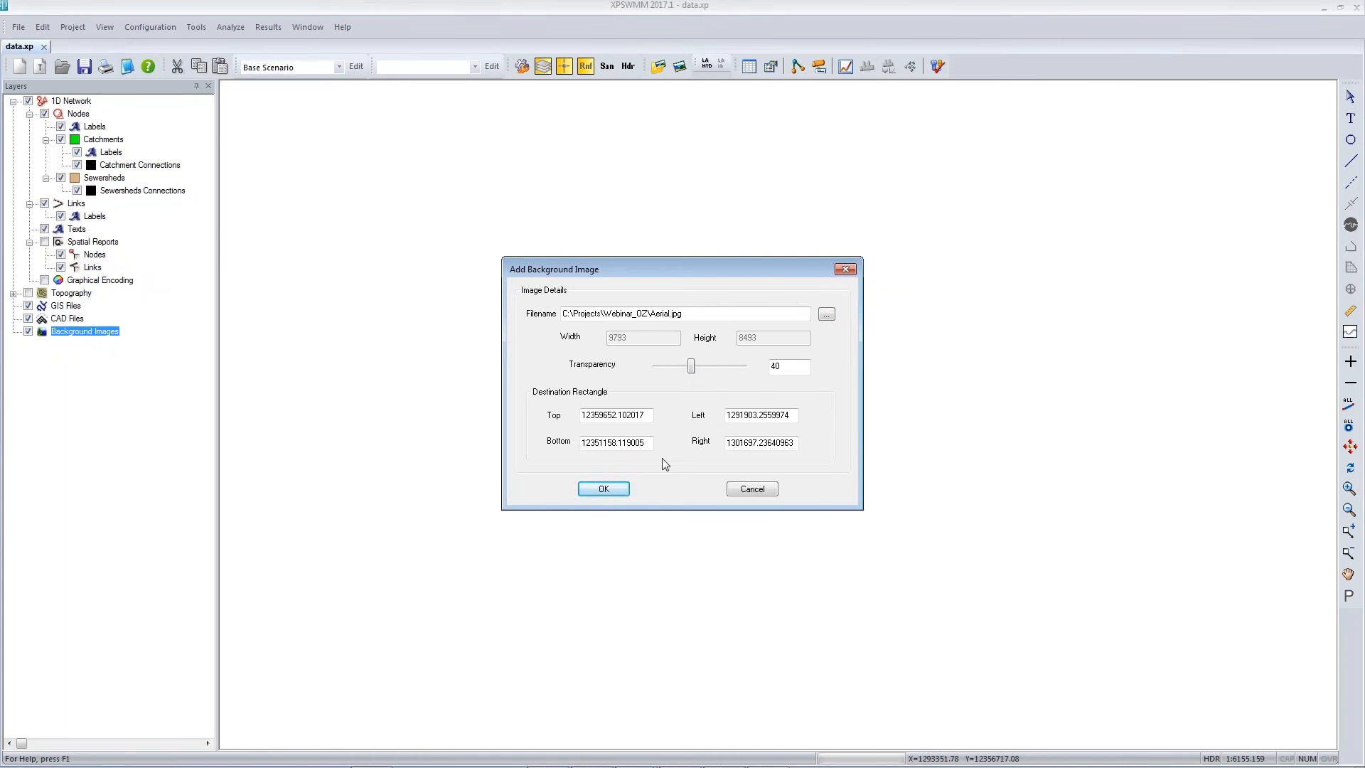
pyautogui.click(611, 490)
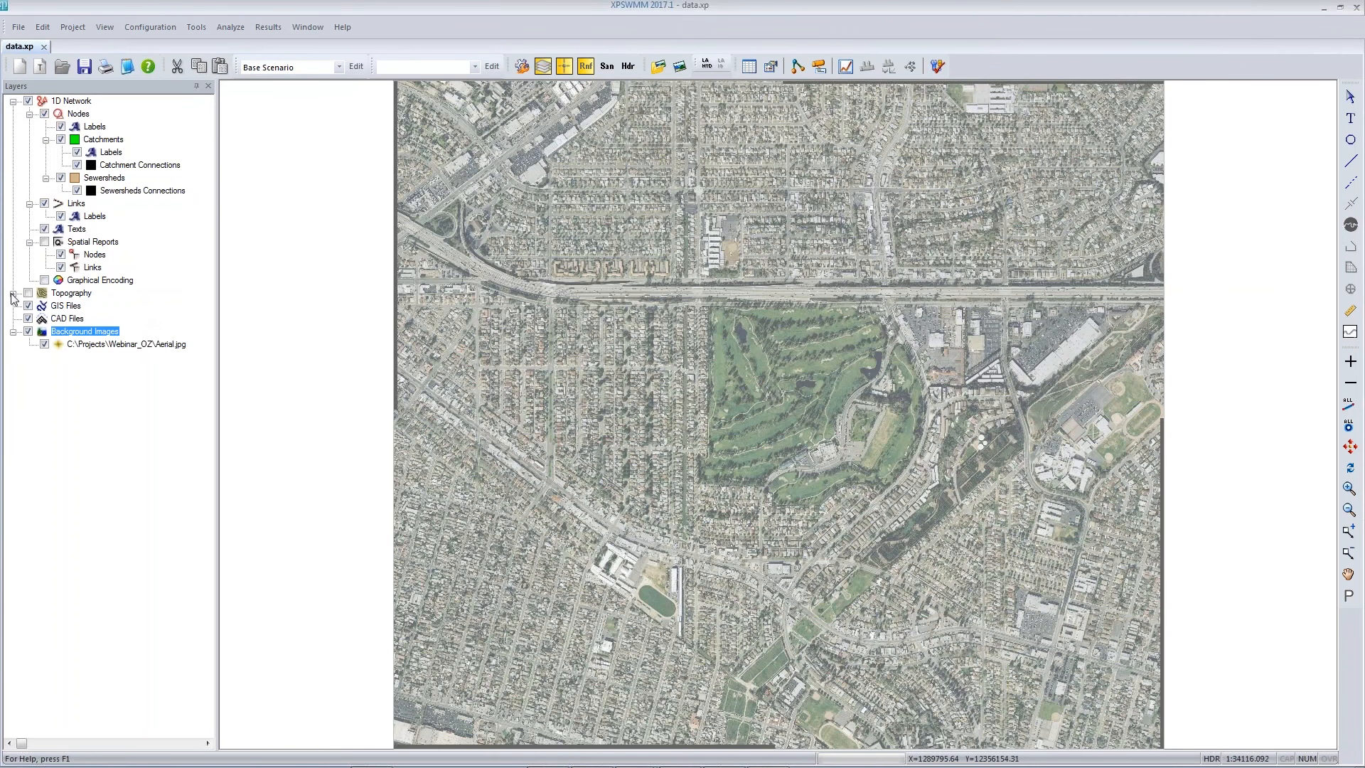
# Step: Create a DTM surface (XPTIN) from the XYZ file surface.txt in the Webinar_OZ folder
pyautogui.click(13, 294)
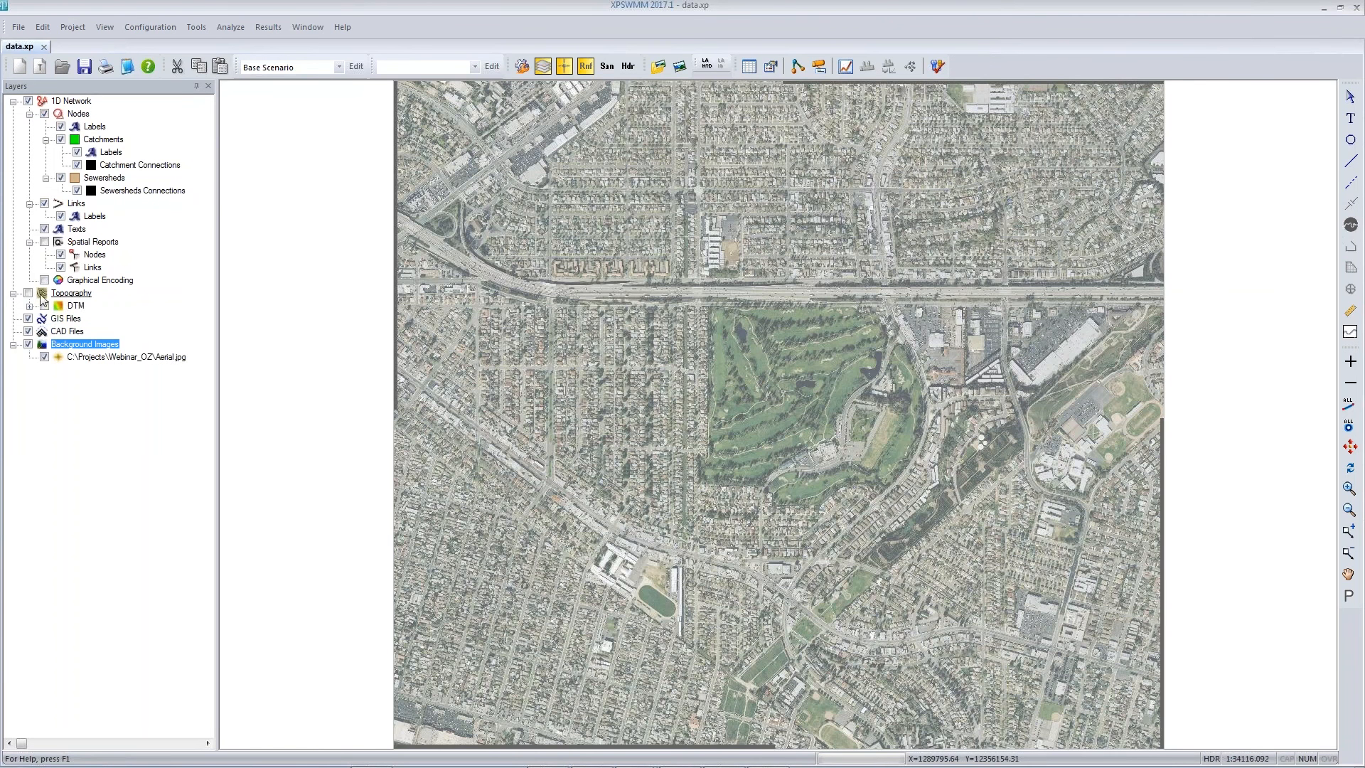
pyautogui.rightClick(76, 306)
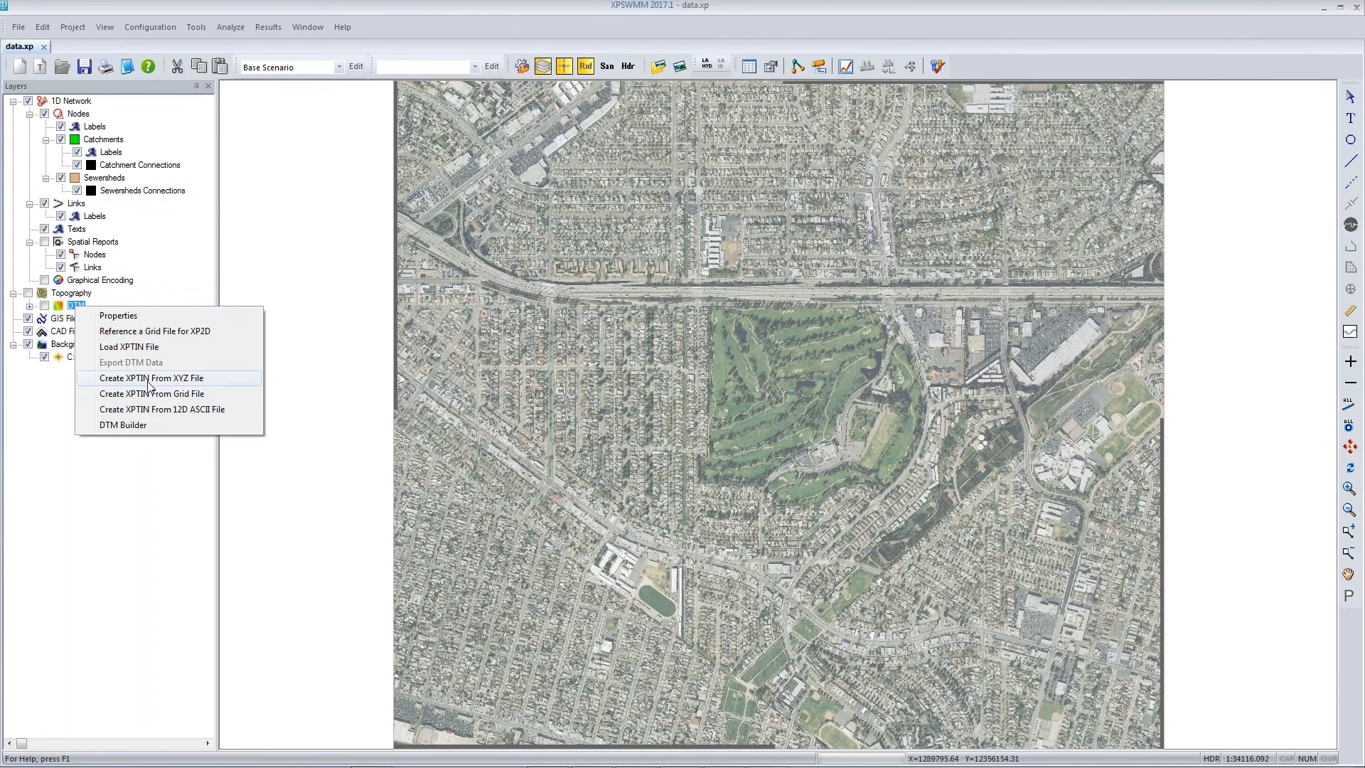
pyautogui.click(149, 378)
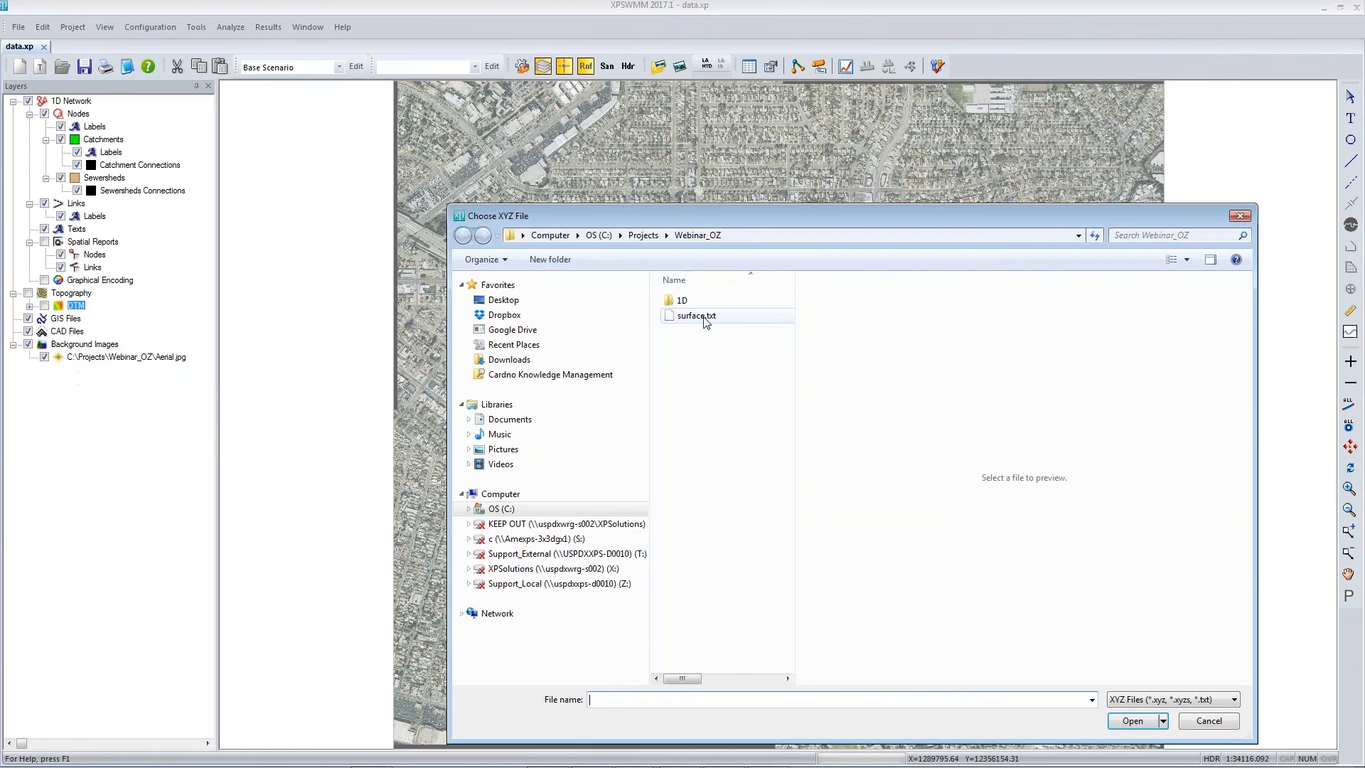
pyautogui.doubleClick(709, 317)
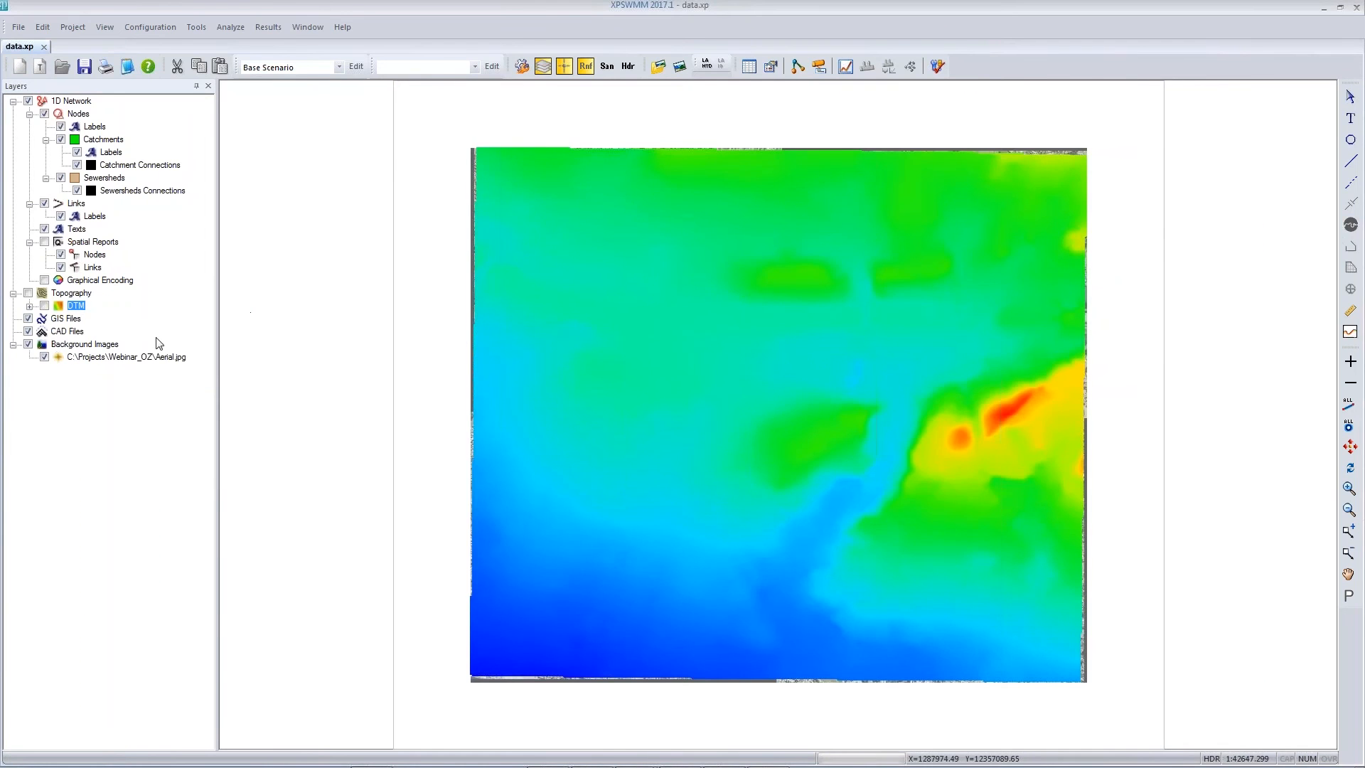
# Step: Display the DTM surface as major contours instead of a height-range color fill, and set the major contour interval
pyautogui.rightClick(62, 310)
pyautogui.click(117, 315)
pyautogui.click(107, 174)
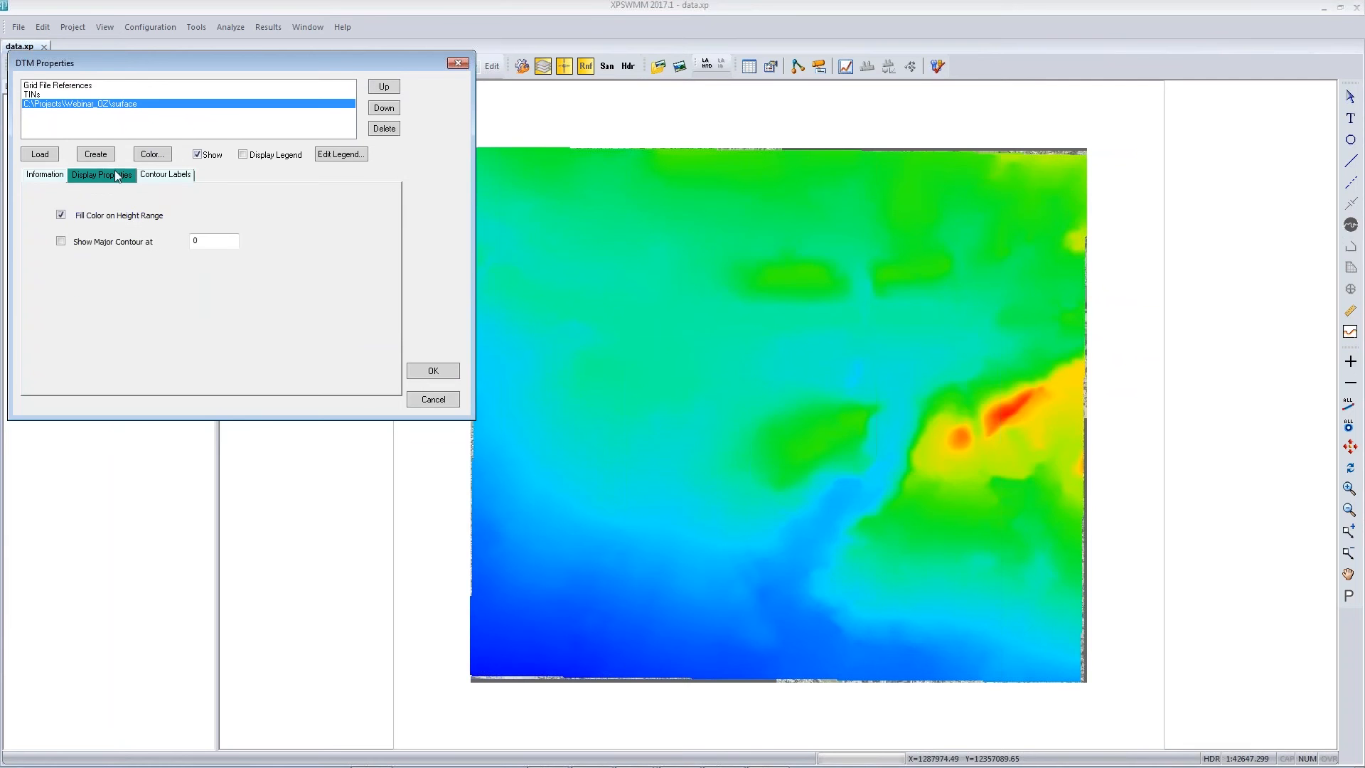
pyautogui.click(62, 242)
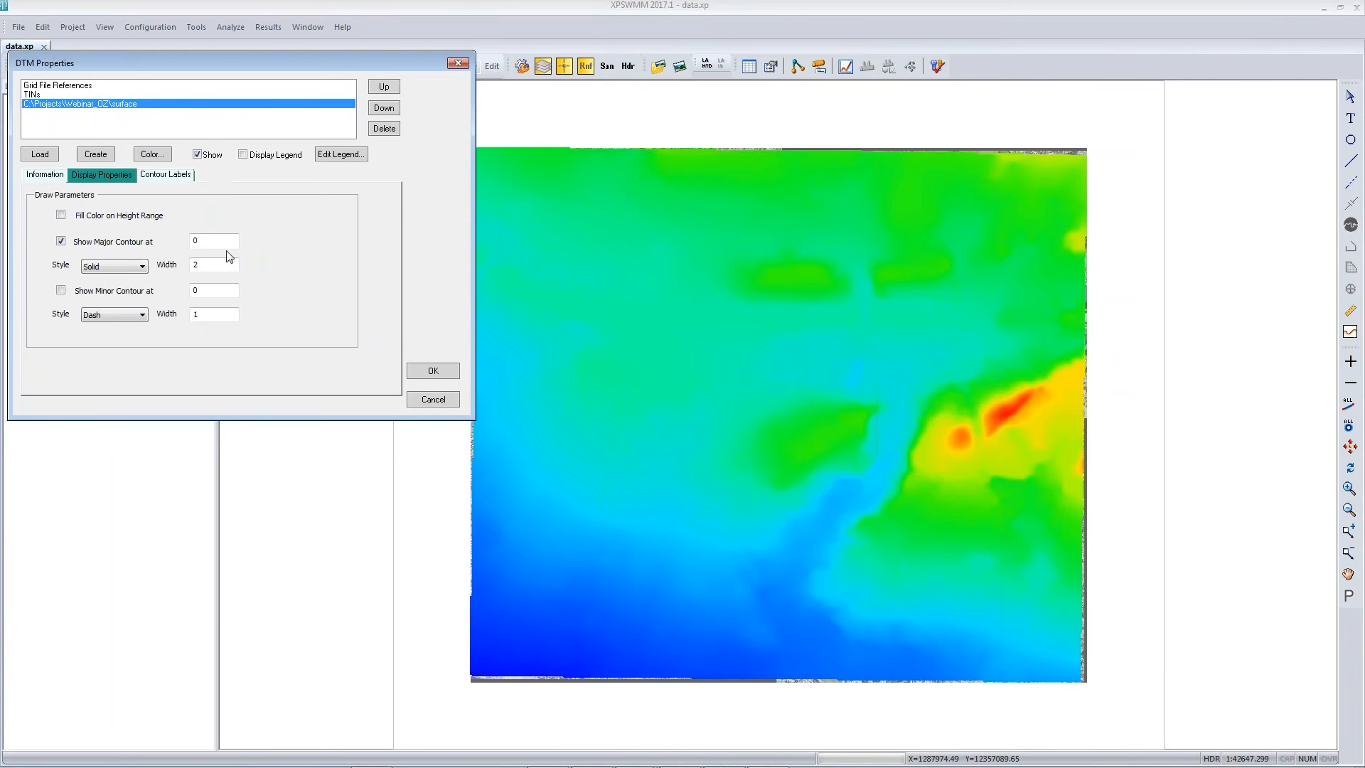
pyautogui.moveTo(214, 241); pyautogui.dragTo(171, 241)
pyautogui.click(422, 374)
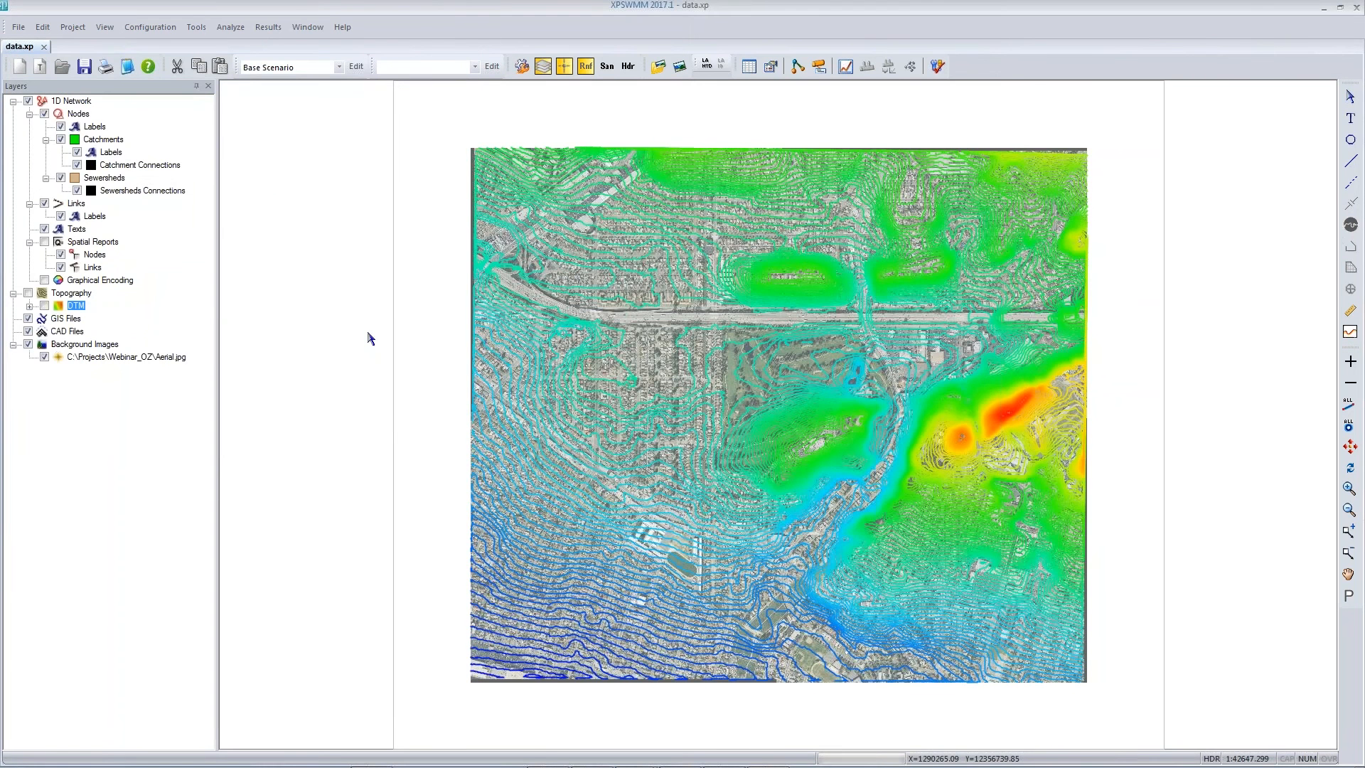
# Step: Import model_catchments.shp into the Catchments layer with Import Attributes turned off
pyautogui.rightClick(107, 145)
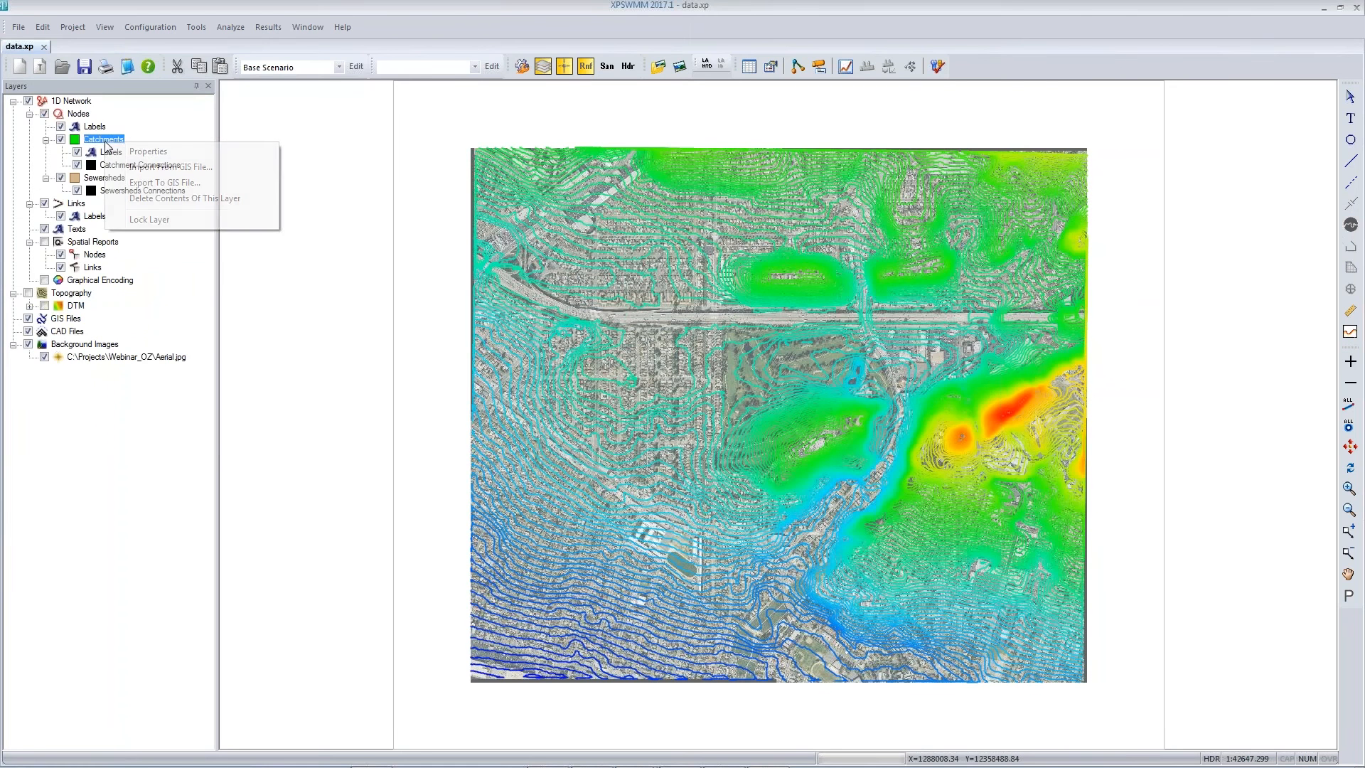
pyautogui.click(160, 171)
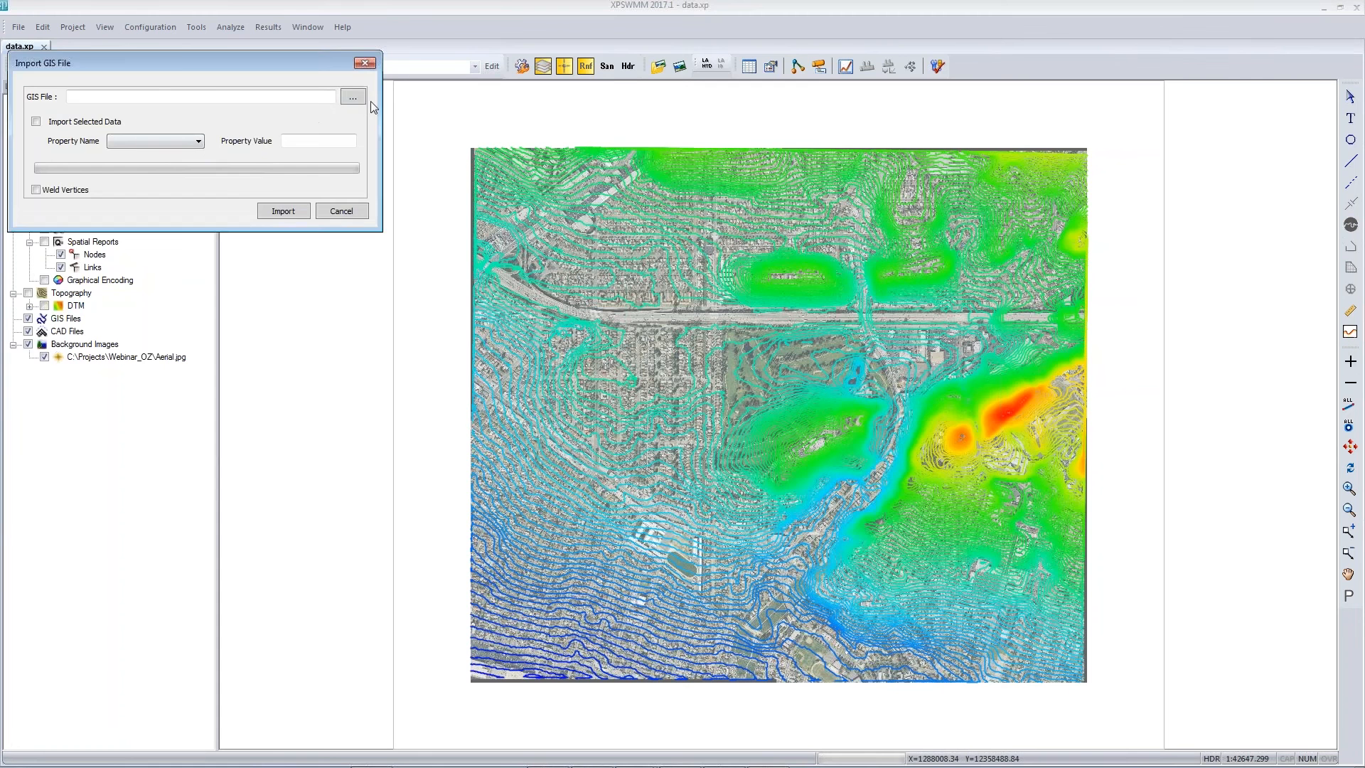
pyautogui.click(354, 97)
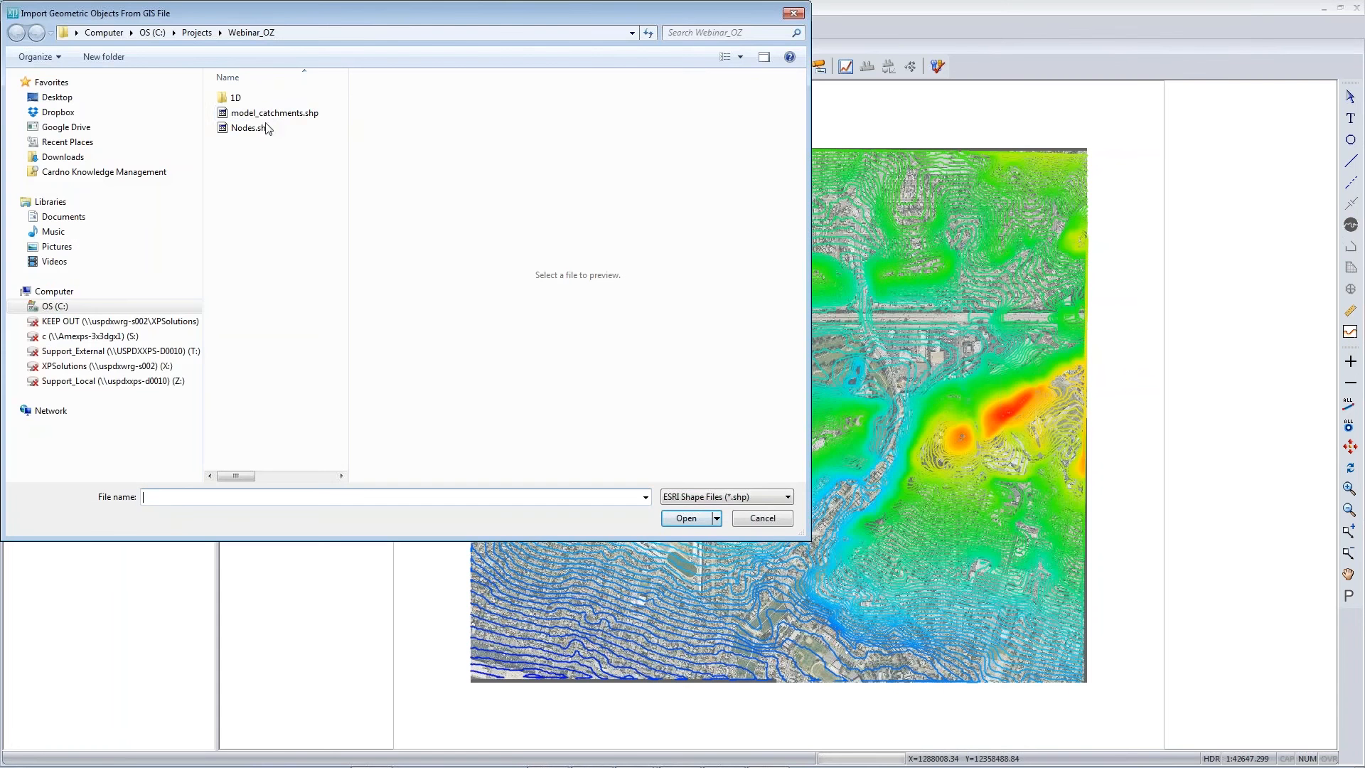
pyautogui.doubleClick(267, 113)
pyautogui.click(283, 211)
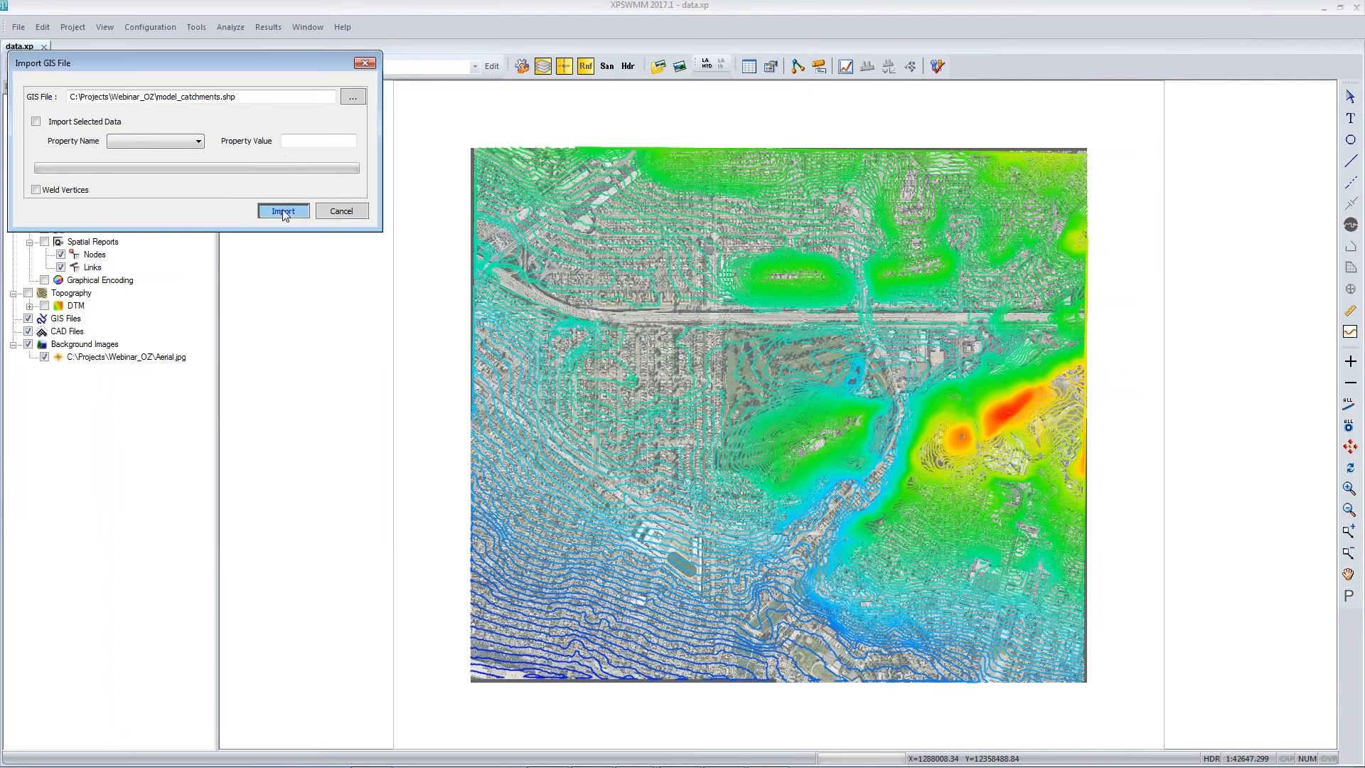
pyautogui.click(64, 115)
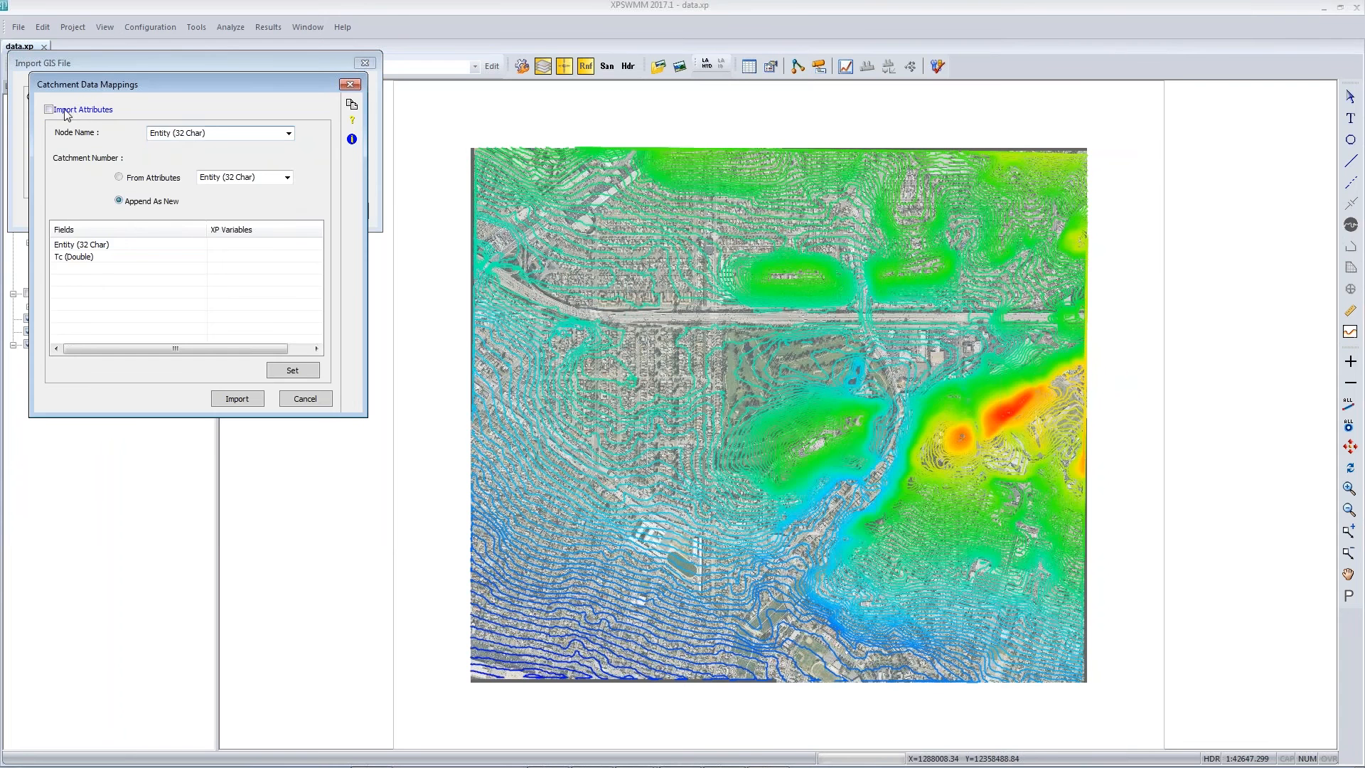
pyautogui.click(239, 399)
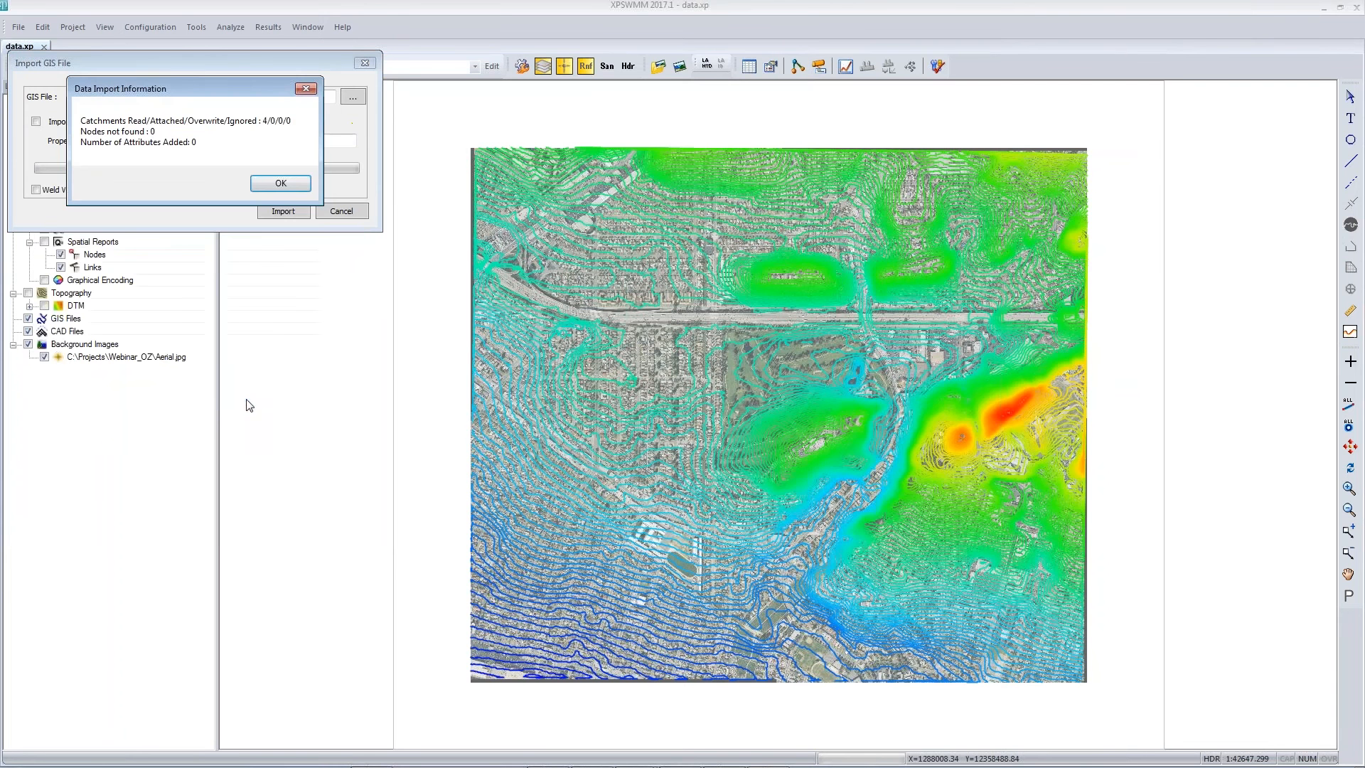
pyautogui.click(265, 184)
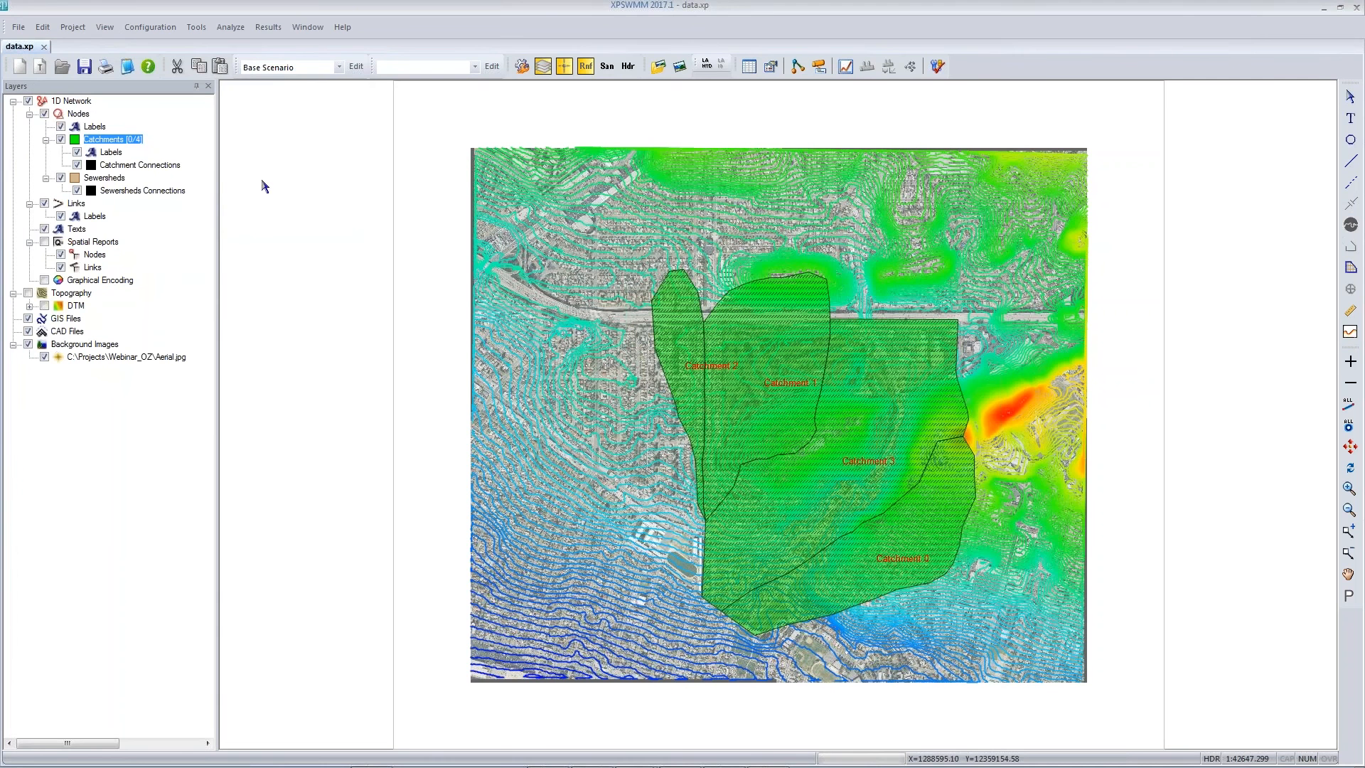
# Step: Import Nodes.shp into the Nodes layer, setting the node names from the Node Name attribute
pyautogui.rightClick(81, 118)
pyautogui.click(138, 138)
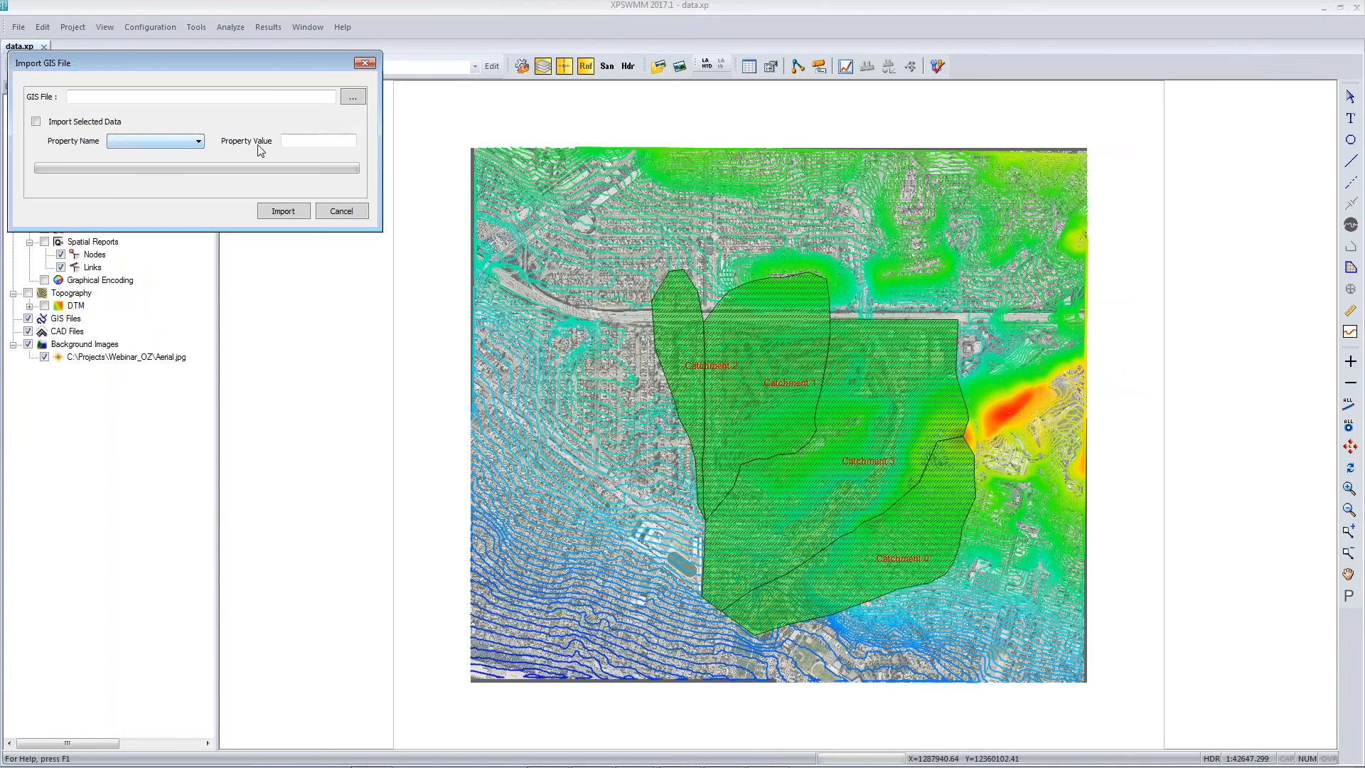
pyautogui.click(359, 99)
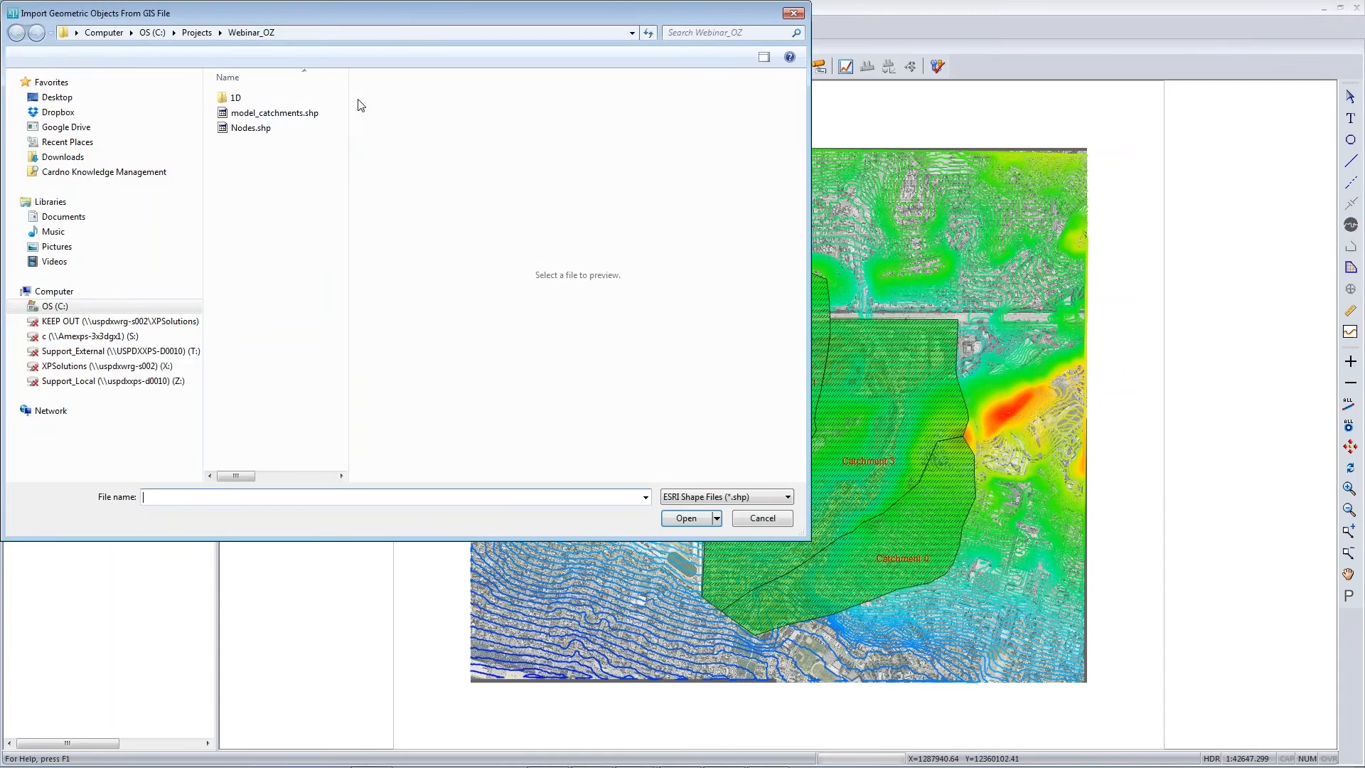
pyautogui.click(263, 128)
pyautogui.doubleClick(263, 129)
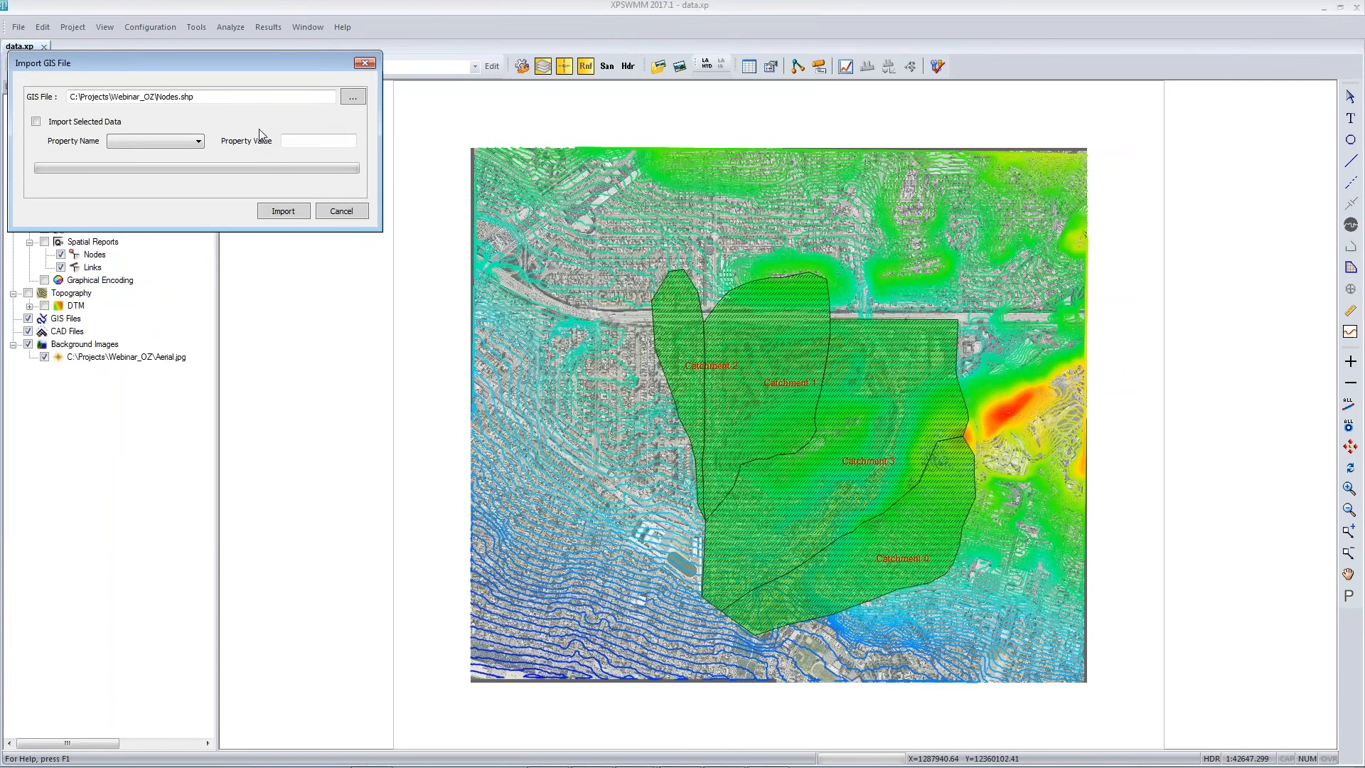
pyautogui.click(284, 211)
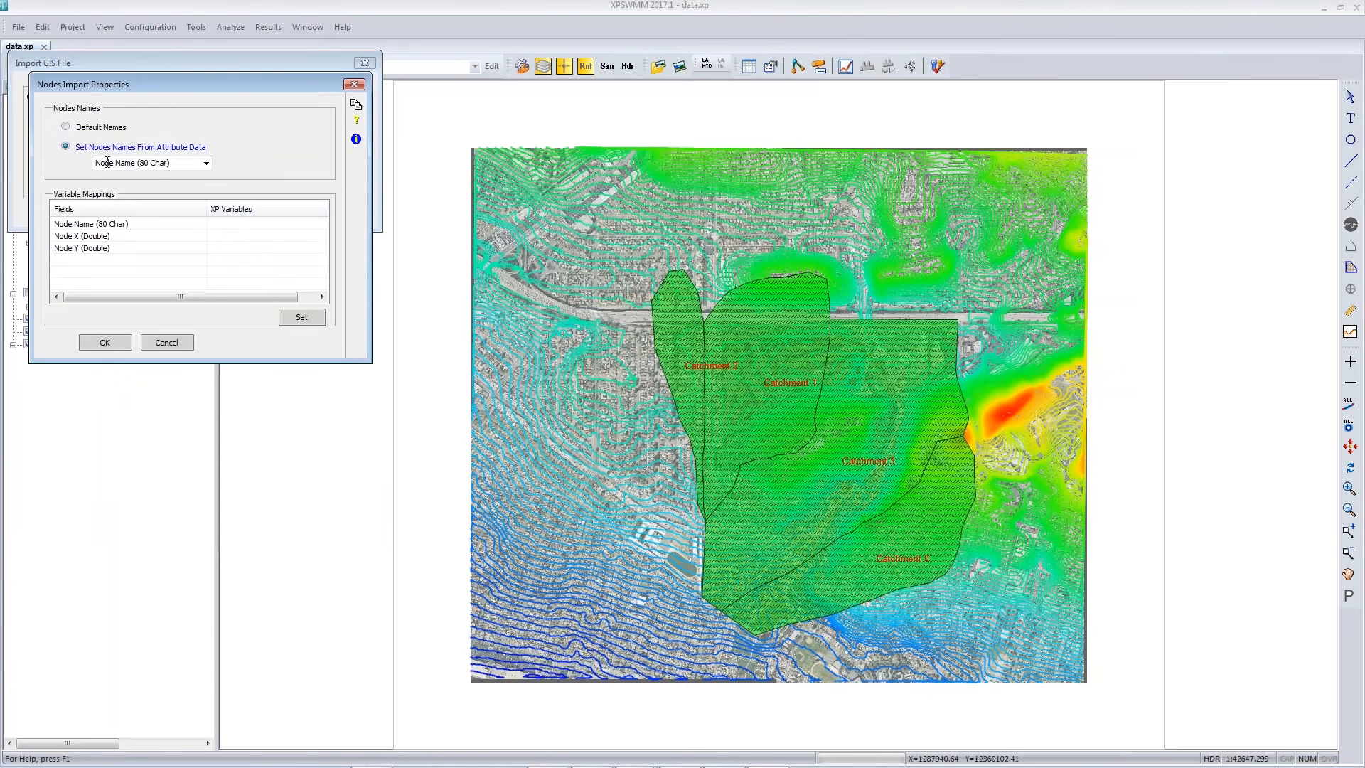
pyautogui.click(104, 343)
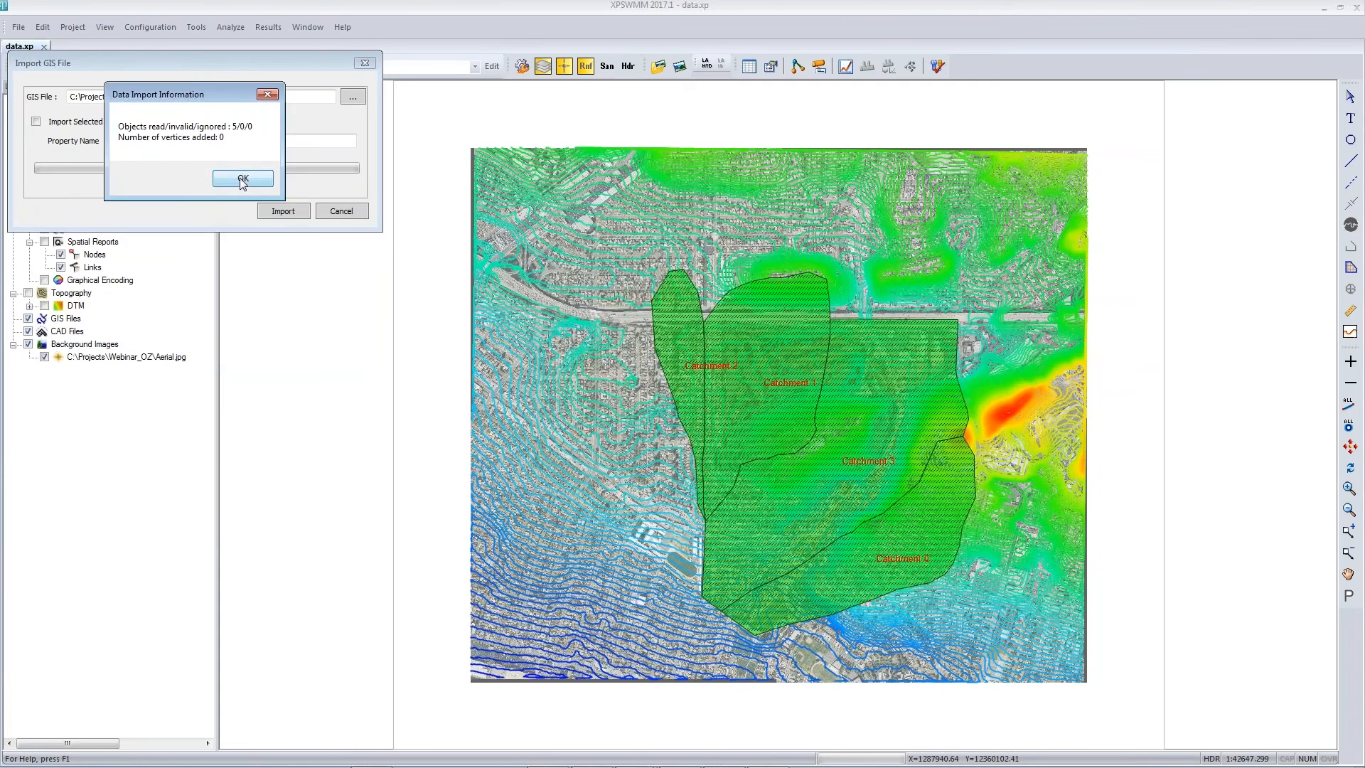
pyautogui.click(242, 177)
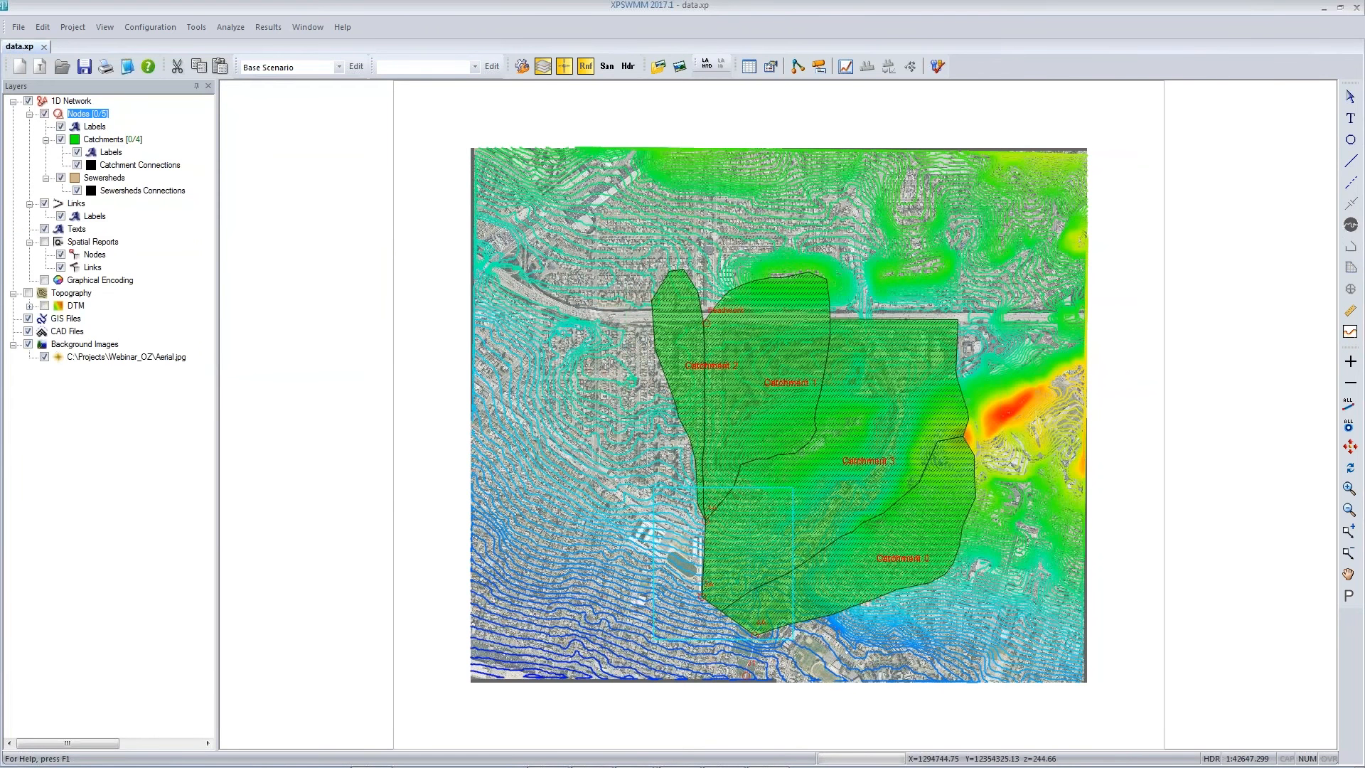
# Step: Open the mode properties and accept them with RUNOFF as the current mode
pyautogui.click(150, 27)
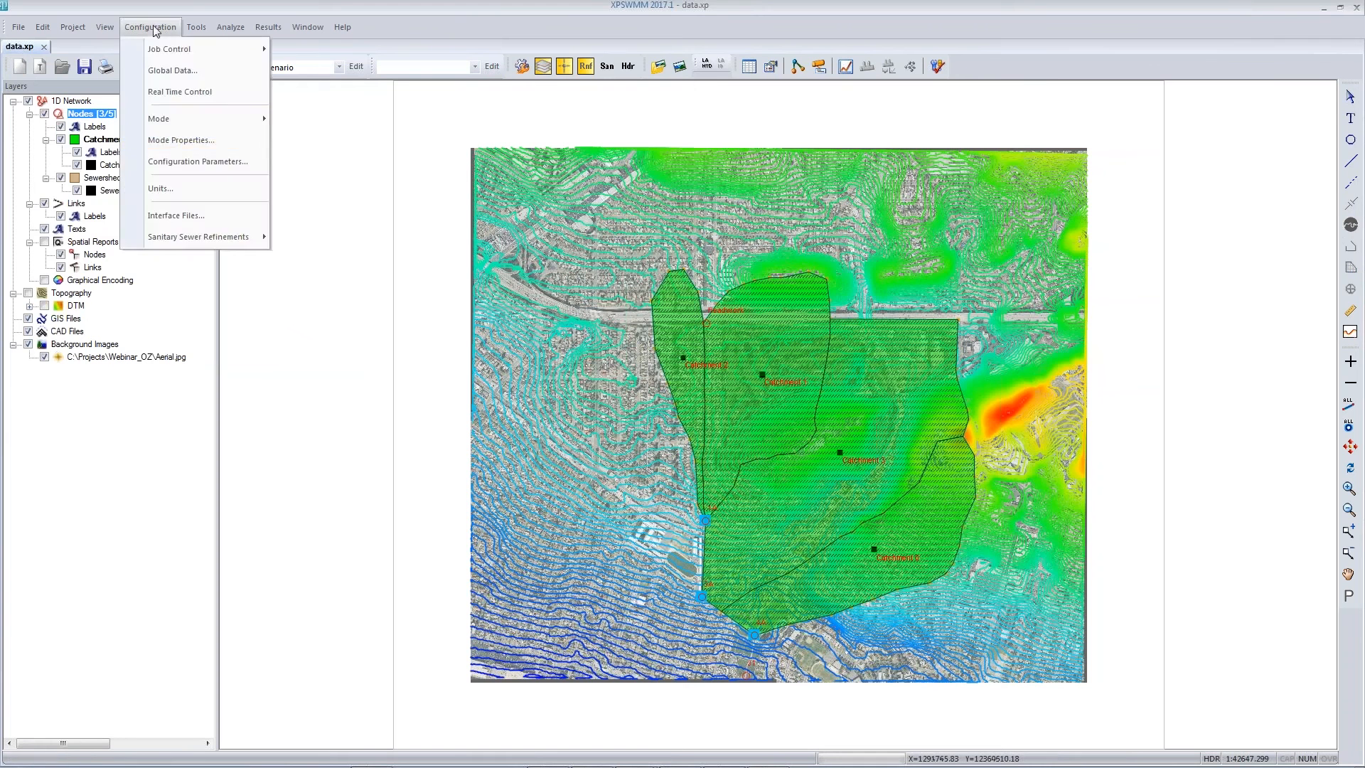
pyautogui.click(187, 137)
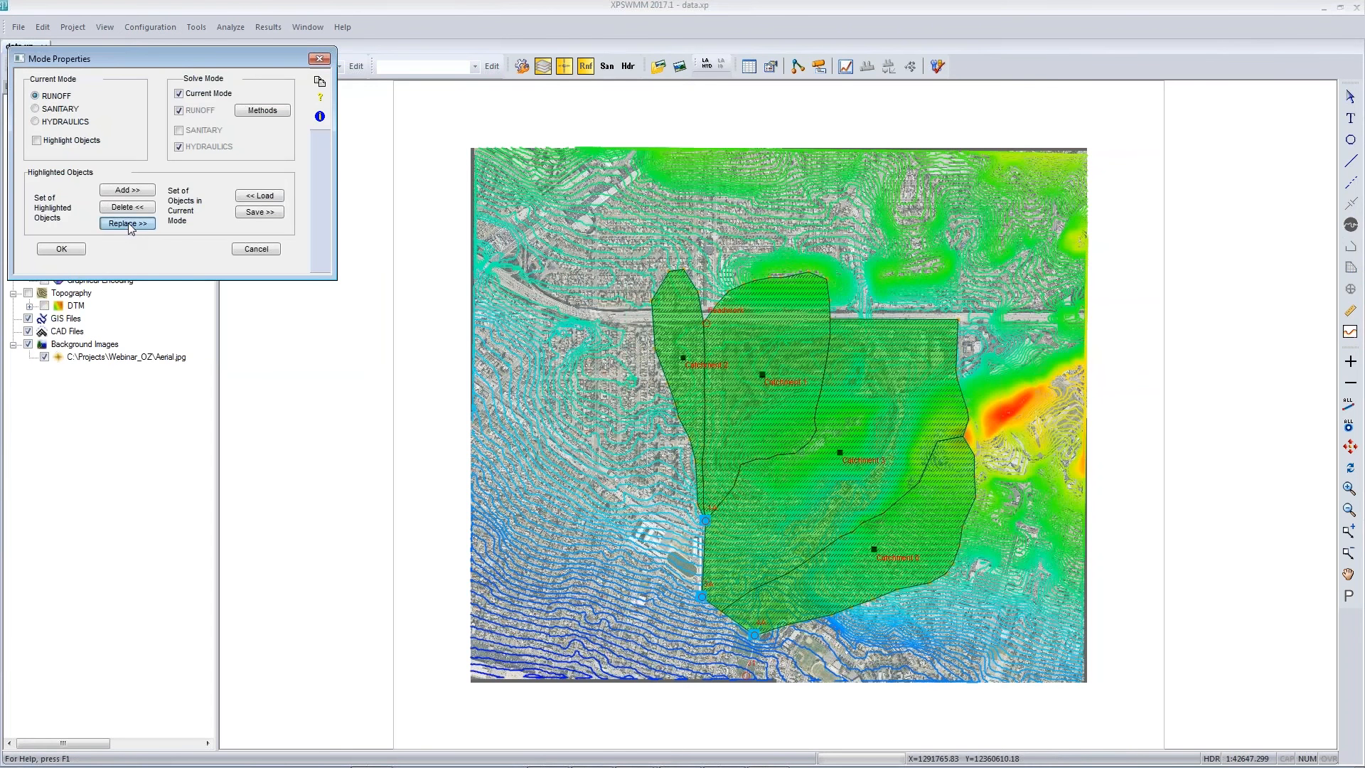
pyautogui.click(76, 248)
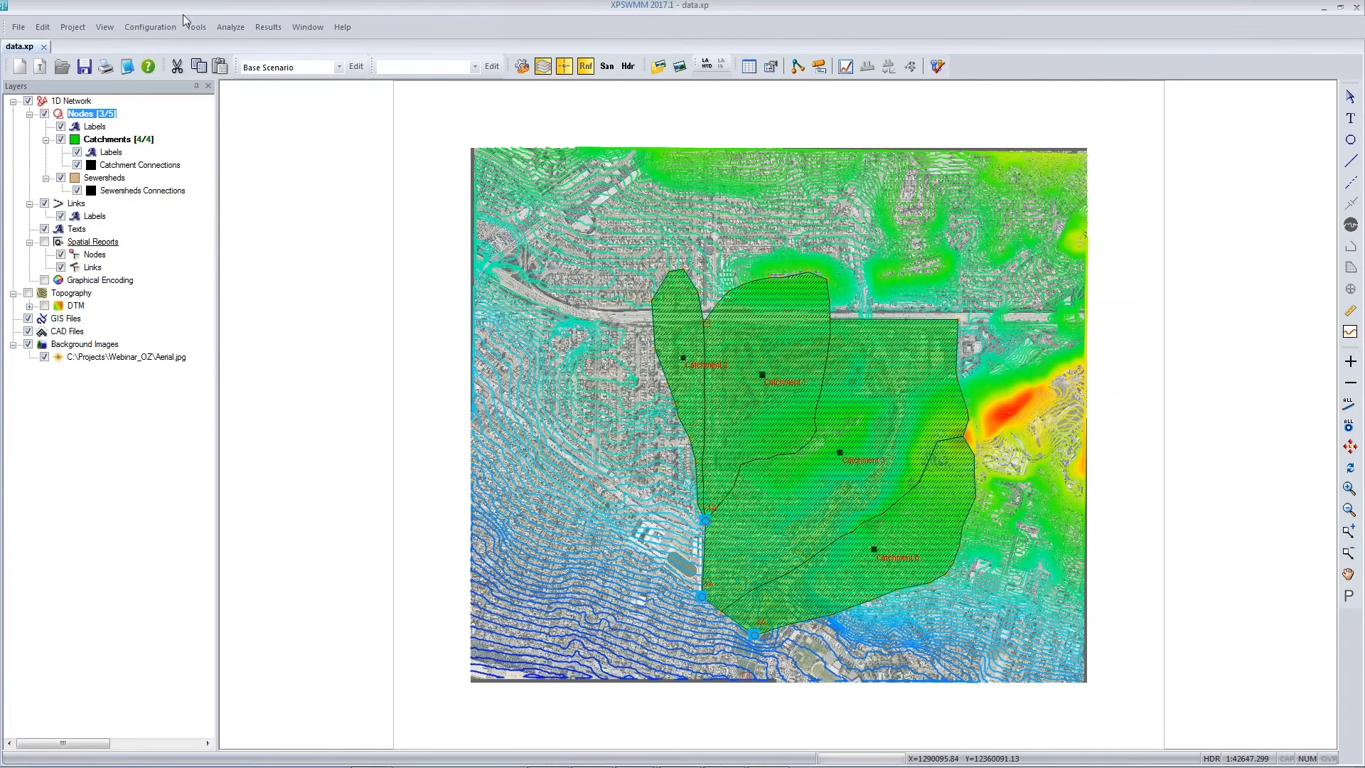
pyautogui.click(168, 29)
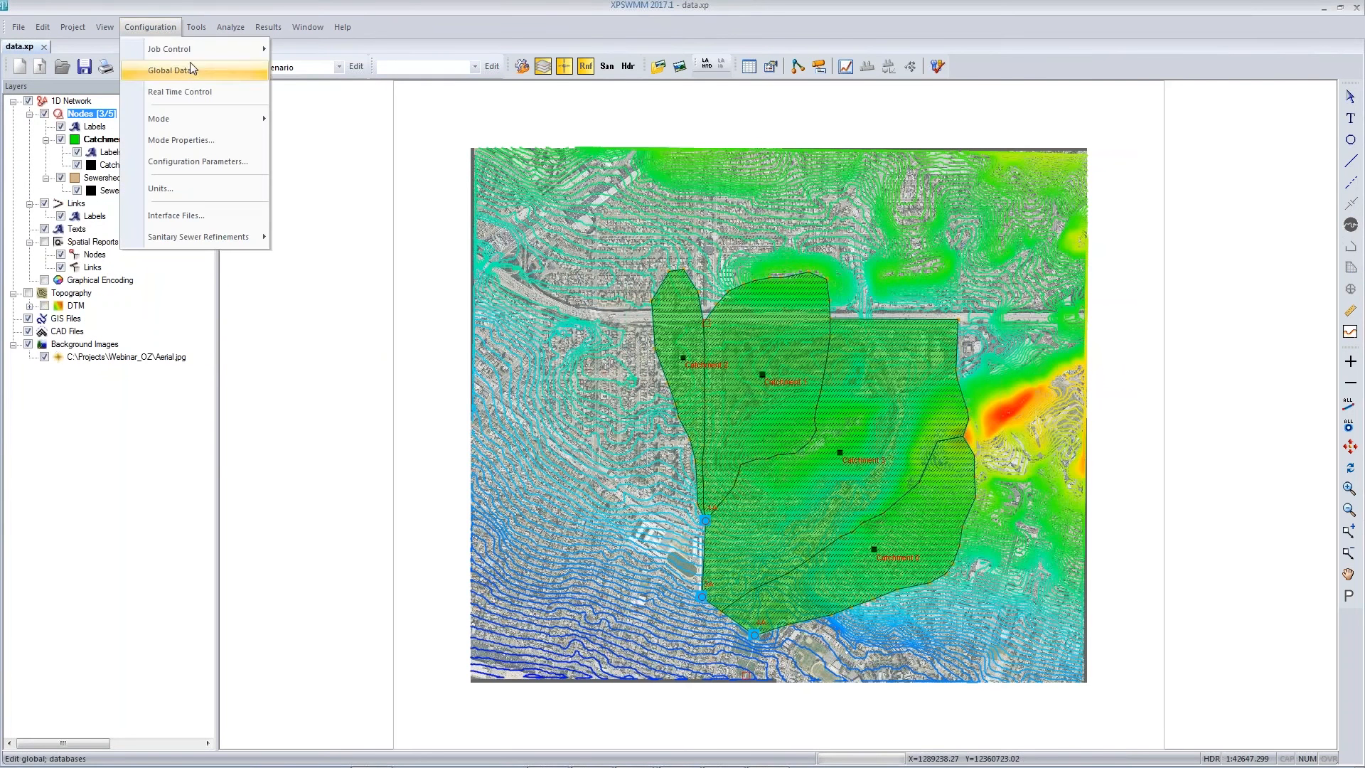
pyautogui.moveTo(192, 47)
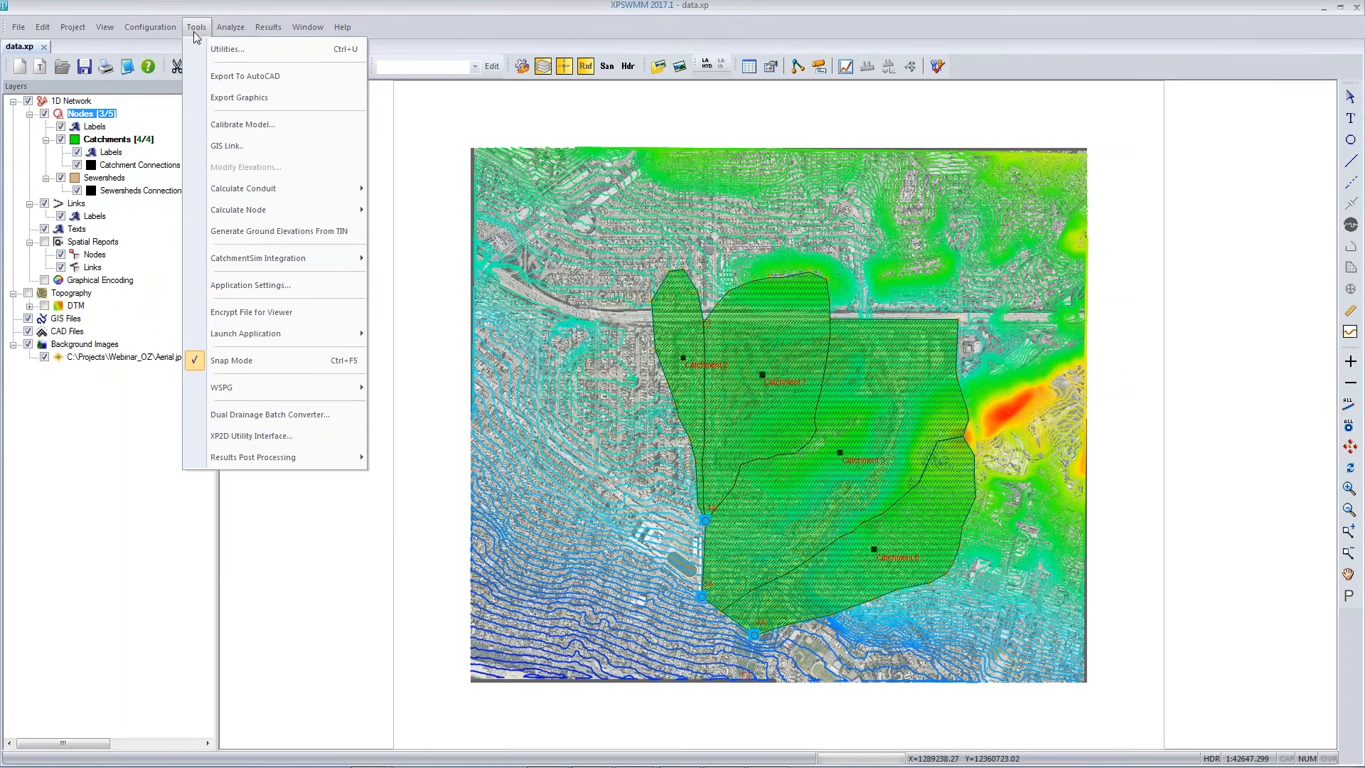
# Step: Assign catchment drainage by nearest vertex node for catchments 0, 1 and 3, and assign catchment 2 to node 1A from all model nodes
pyautogui.moveTo(280, 217)
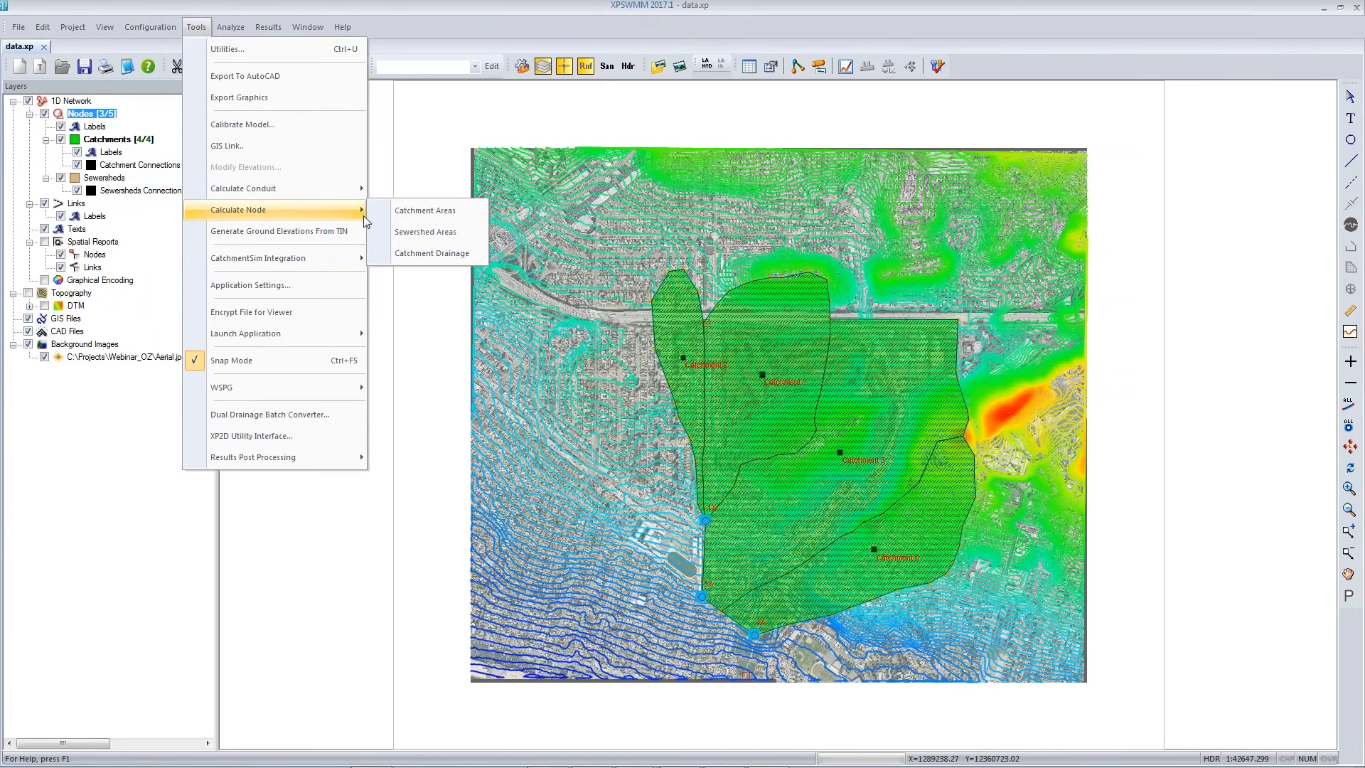
pyautogui.click(429, 253)
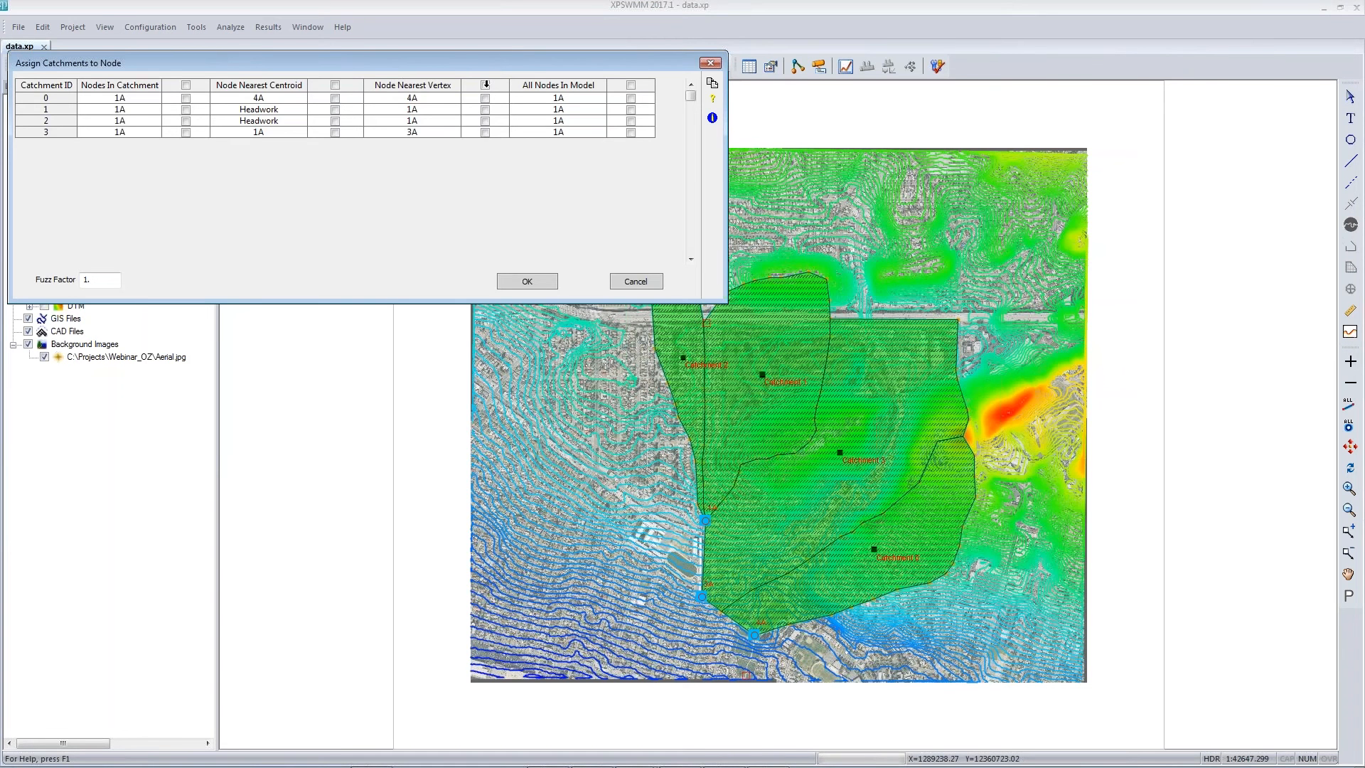
pyautogui.click(486, 84)
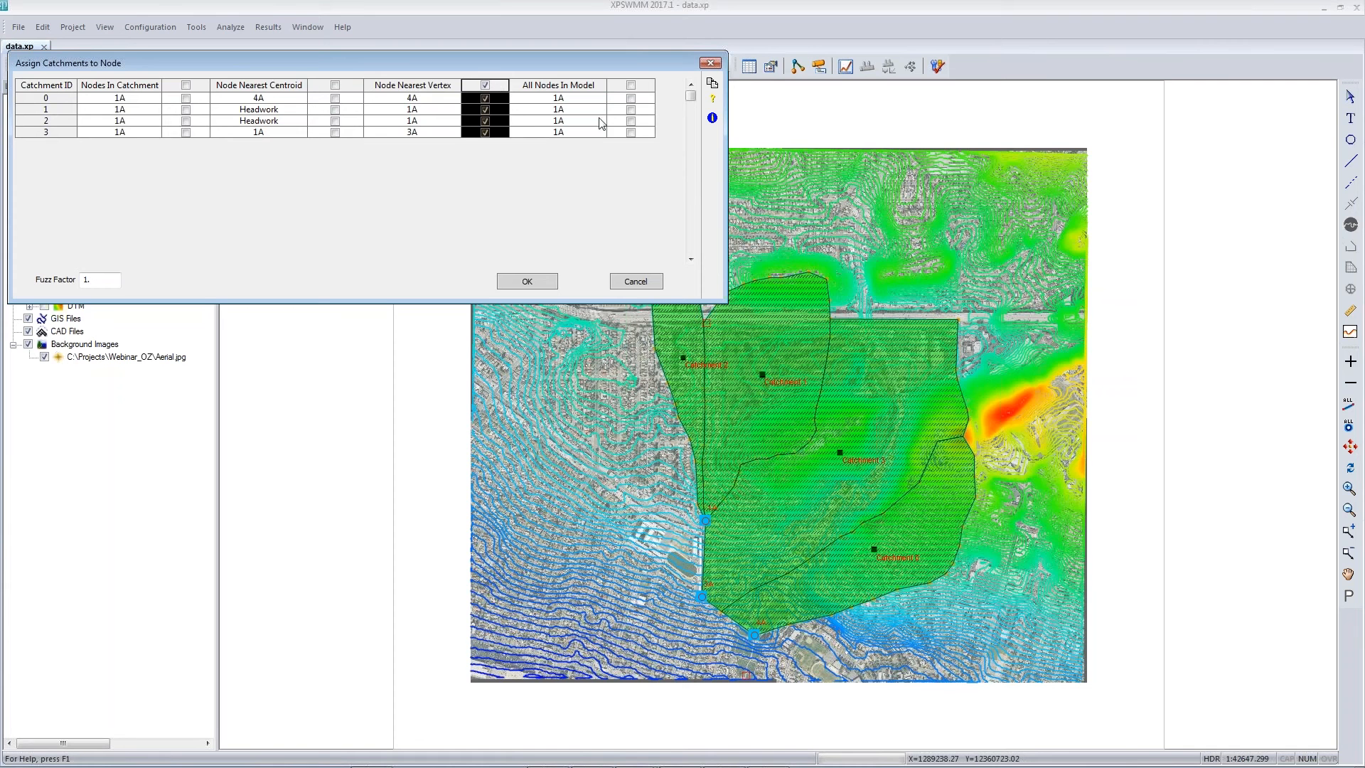
pyautogui.click(630, 121)
pyautogui.click(585, 123)
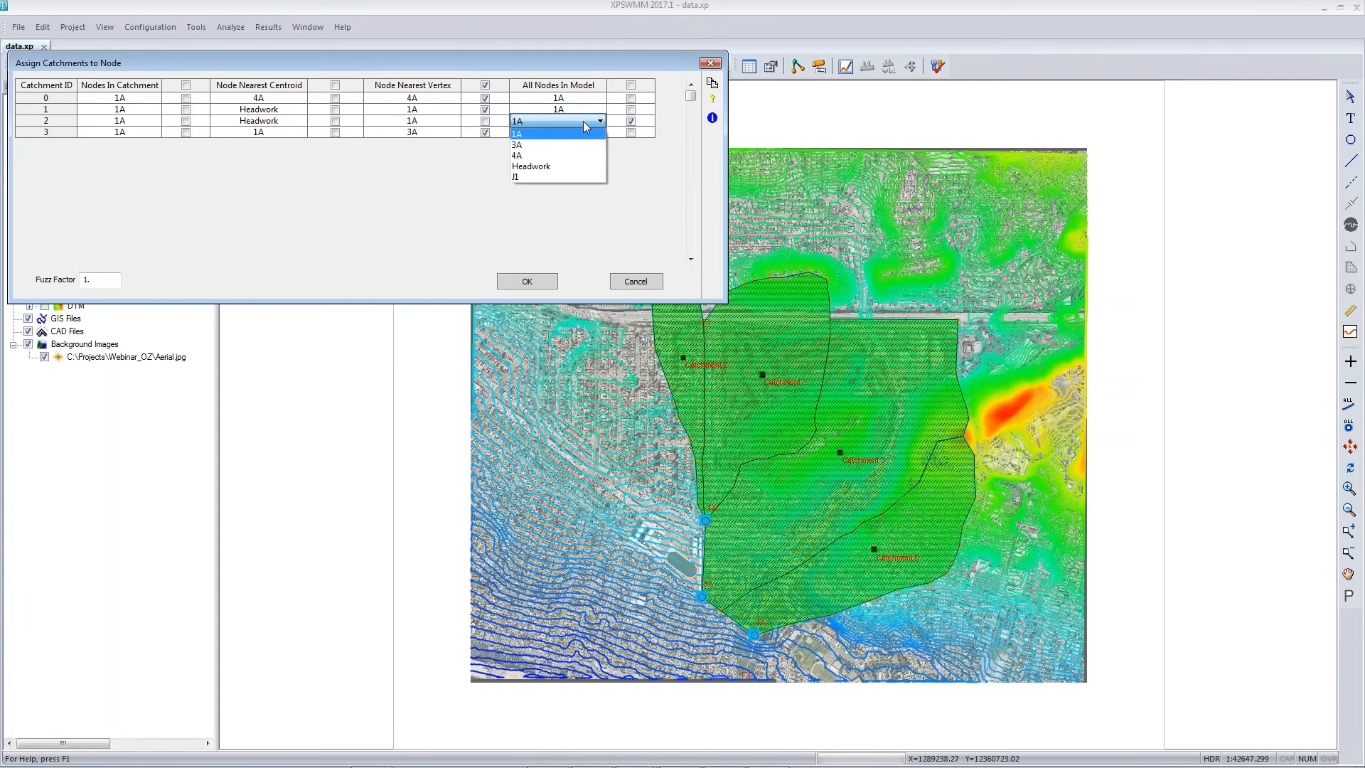
pyautogui.click(544, 134)
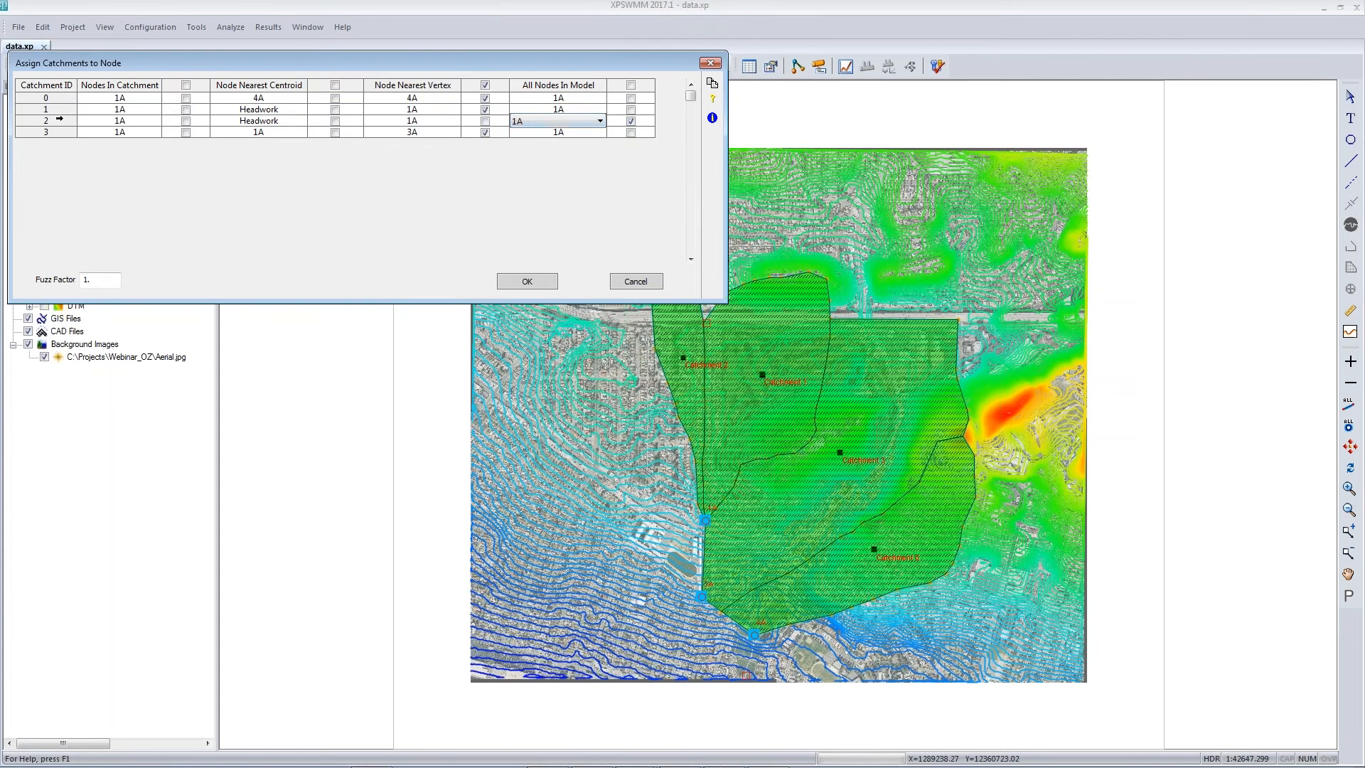
pyautogui.click(537, 283)
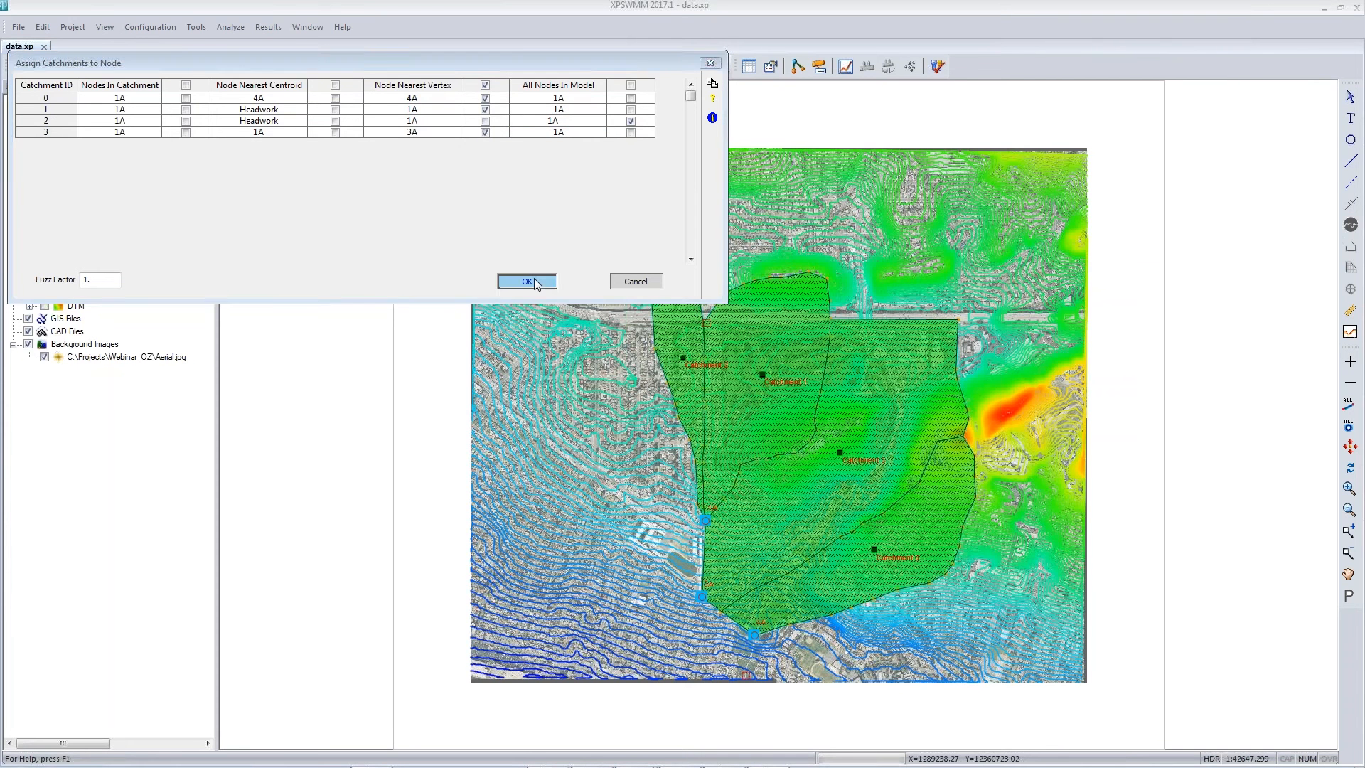
pyautogui.click(340, 196)
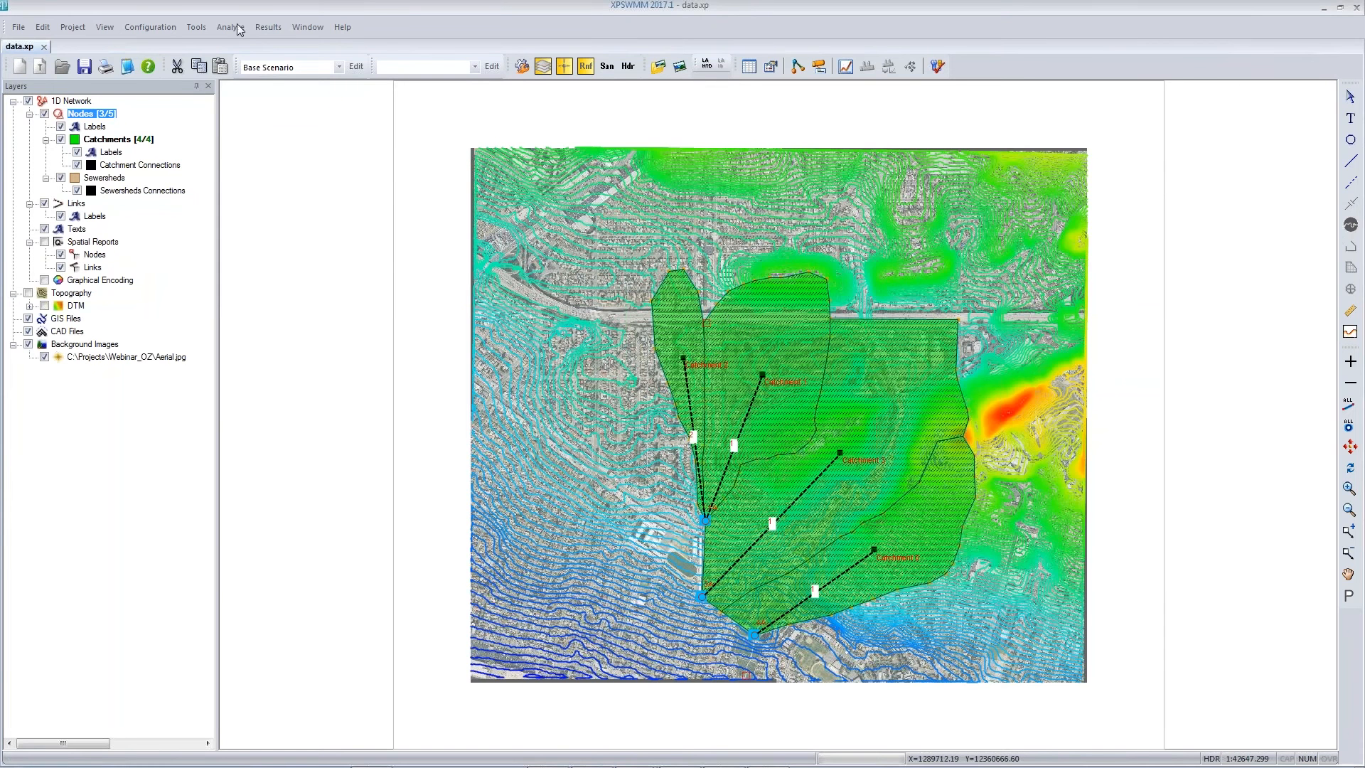
# Step: Calculate the catchment areas for the nodes and accept the results
pyautogui.click(209, 29)
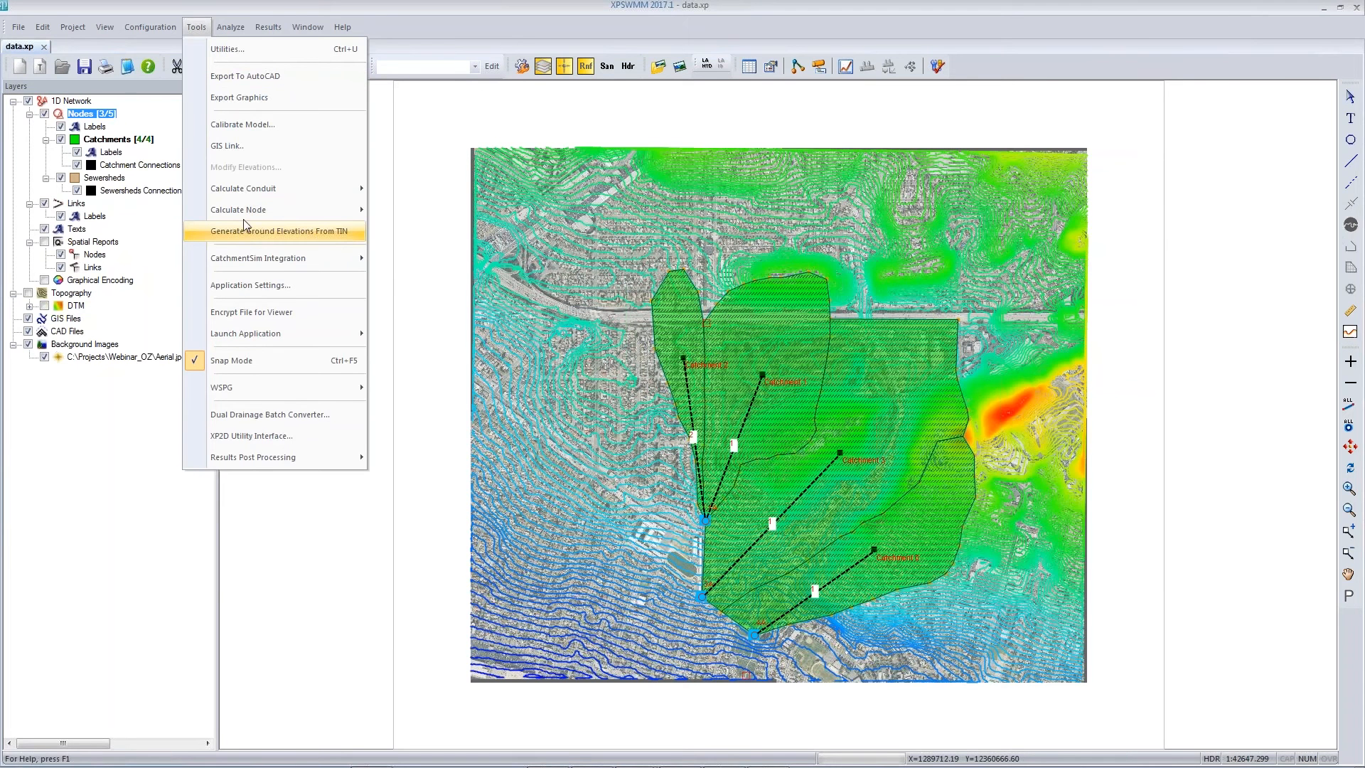
pyautogui.moveTo(246, 217)
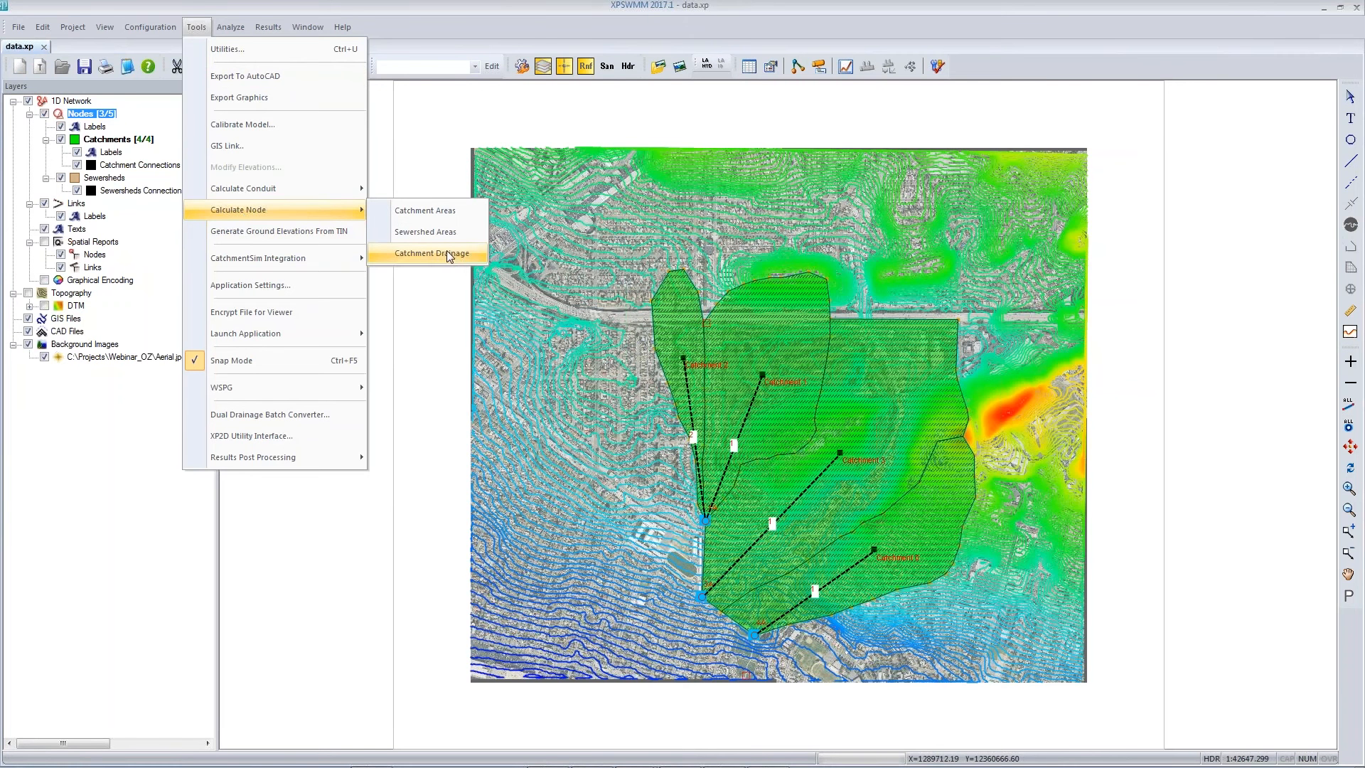
pyautogui.click(435, 212)
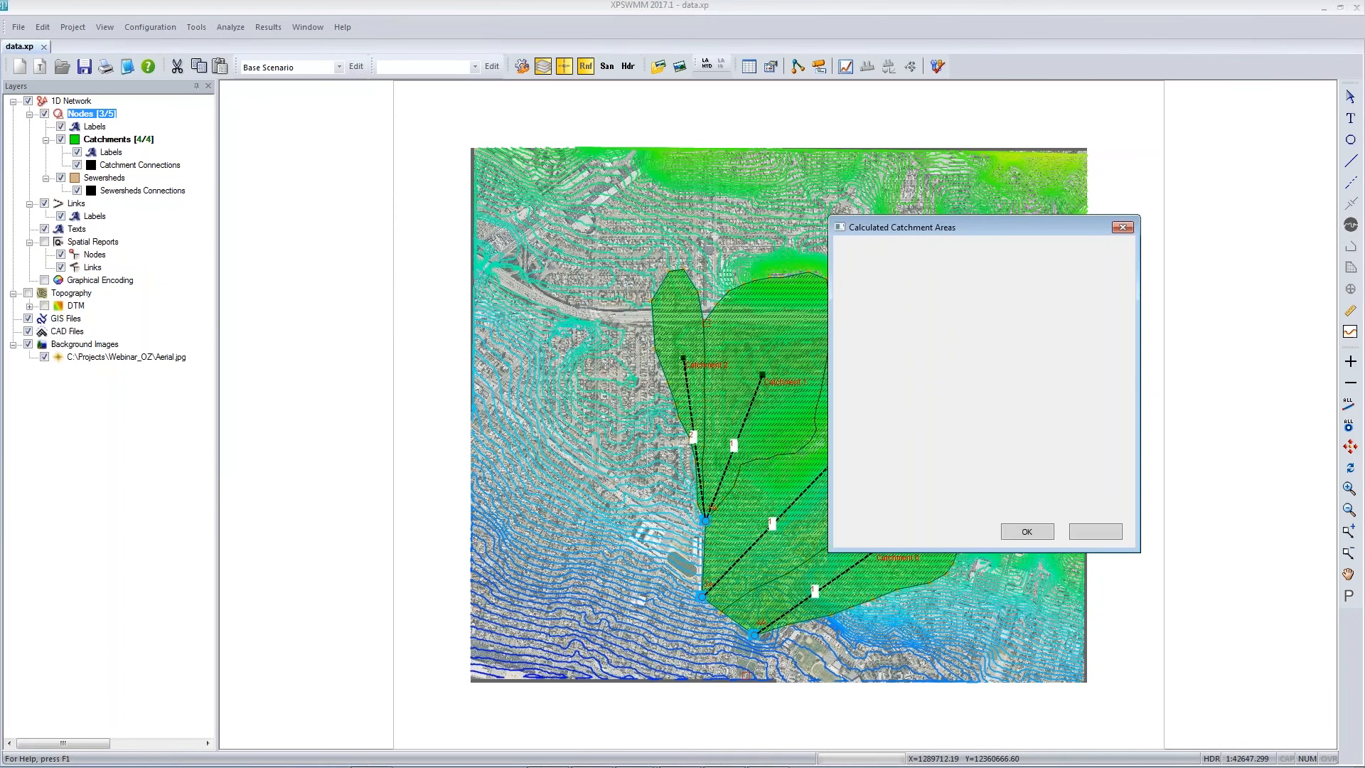
pyautogui.click(1027, 531)
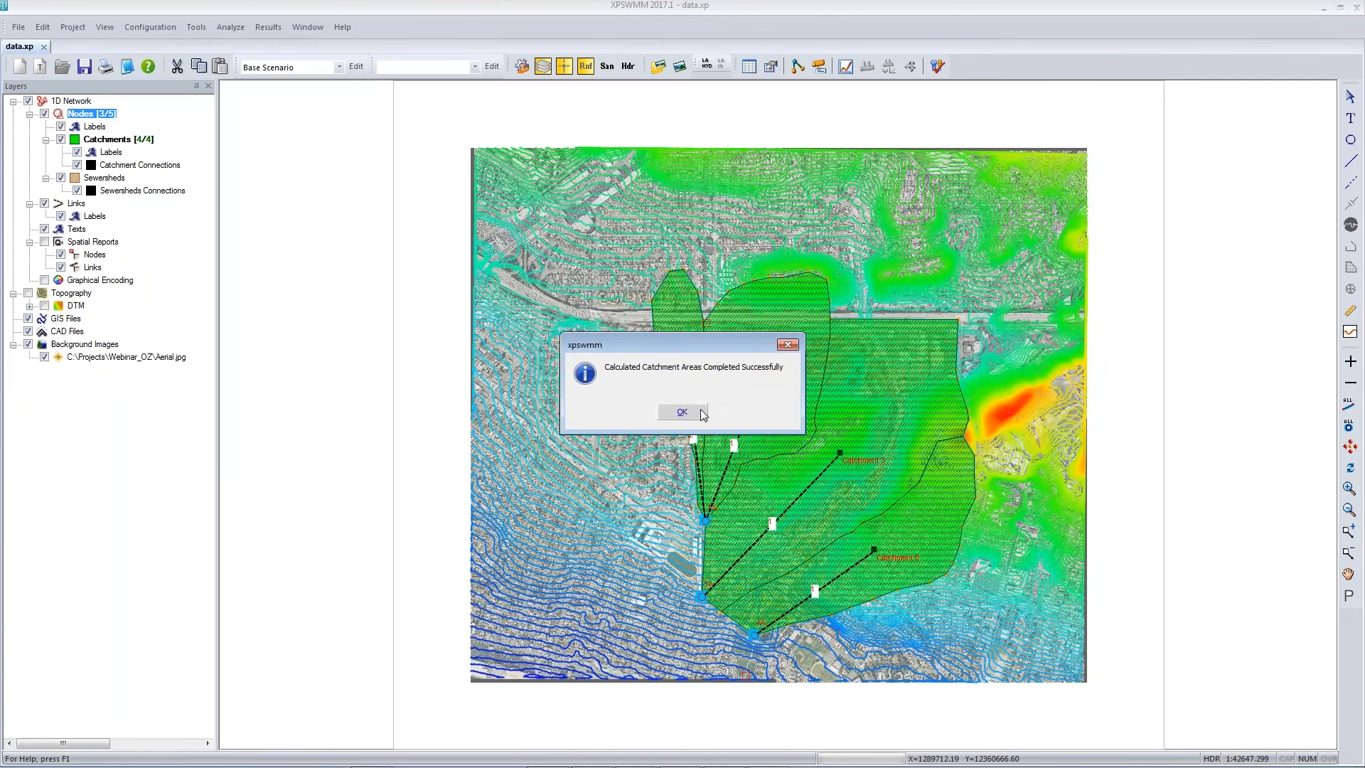
pyautogui.click(682, 411)
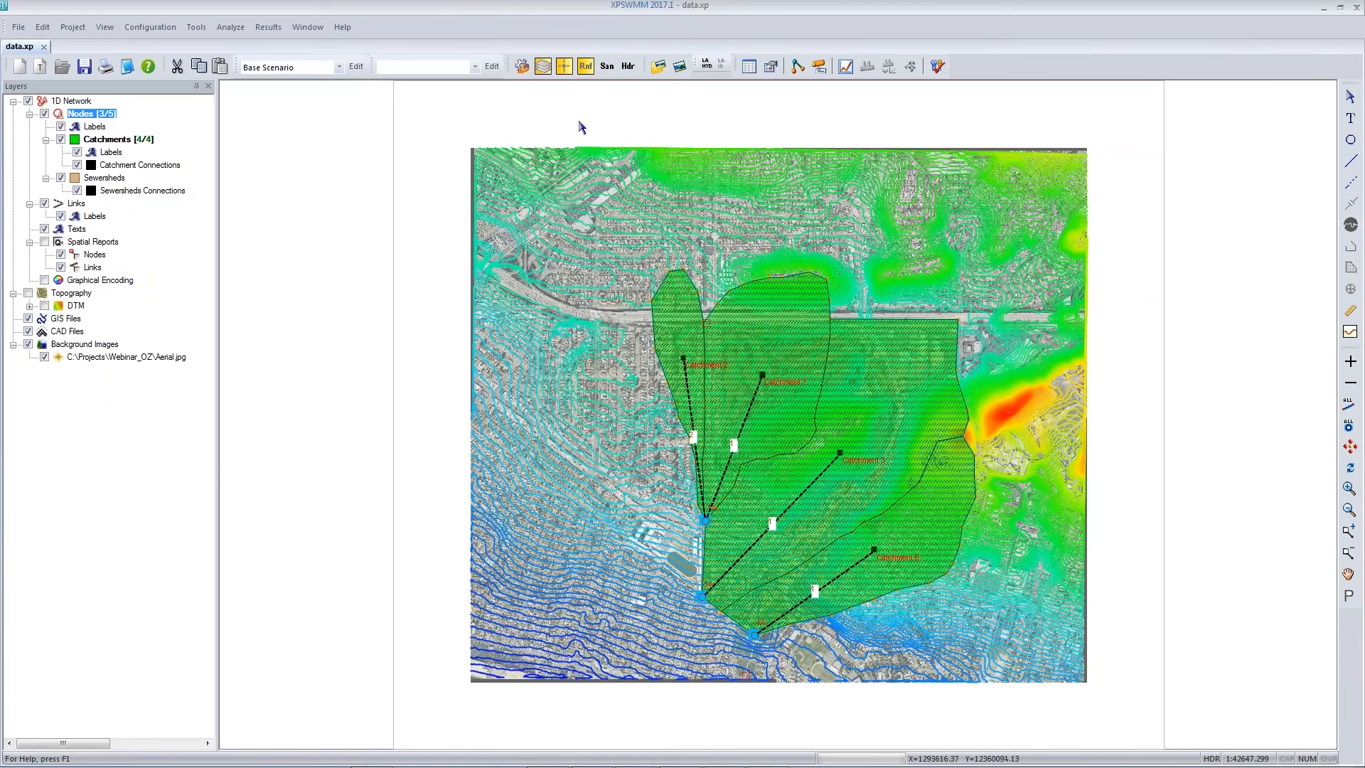
# Step: Open the Global Storms table in the runoff job control and insert three storm rows
pyautogui.click(521, 66)
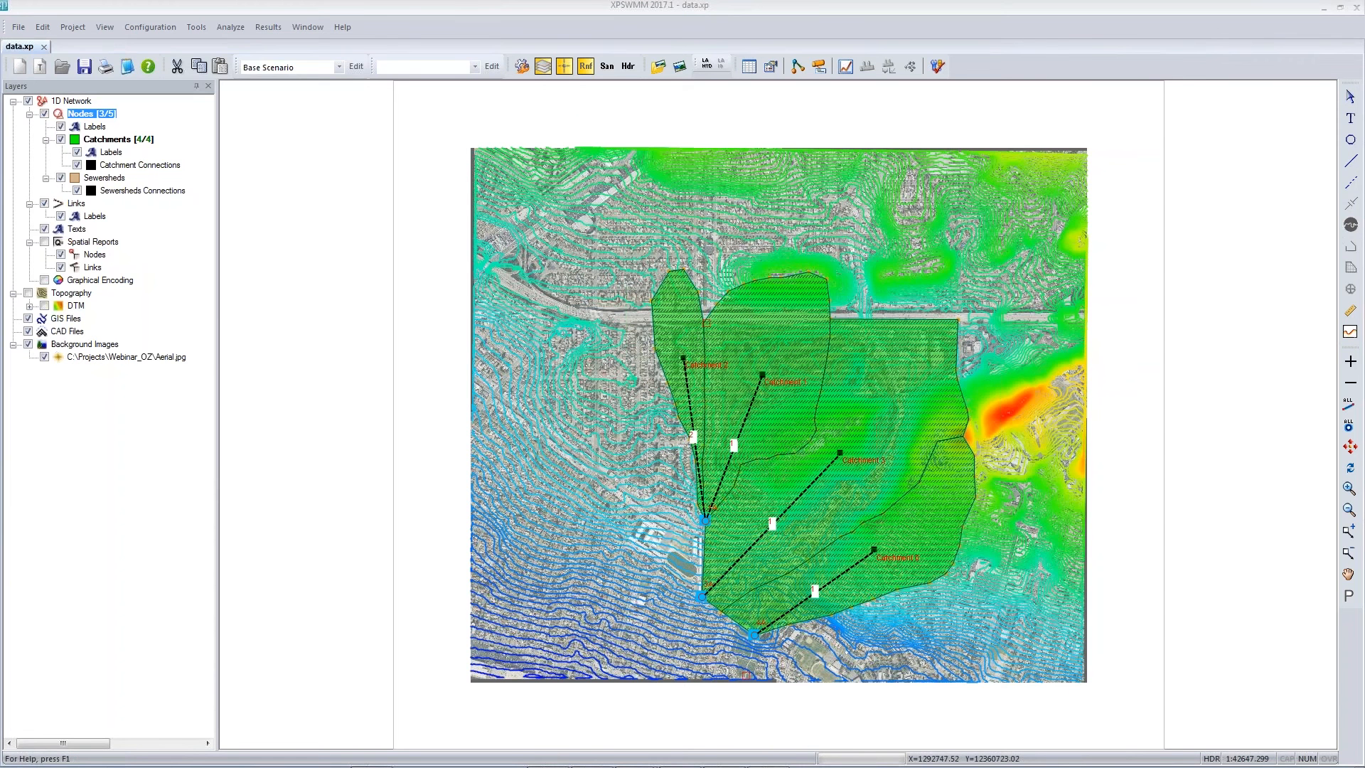
pyautogui.click(114, 209)
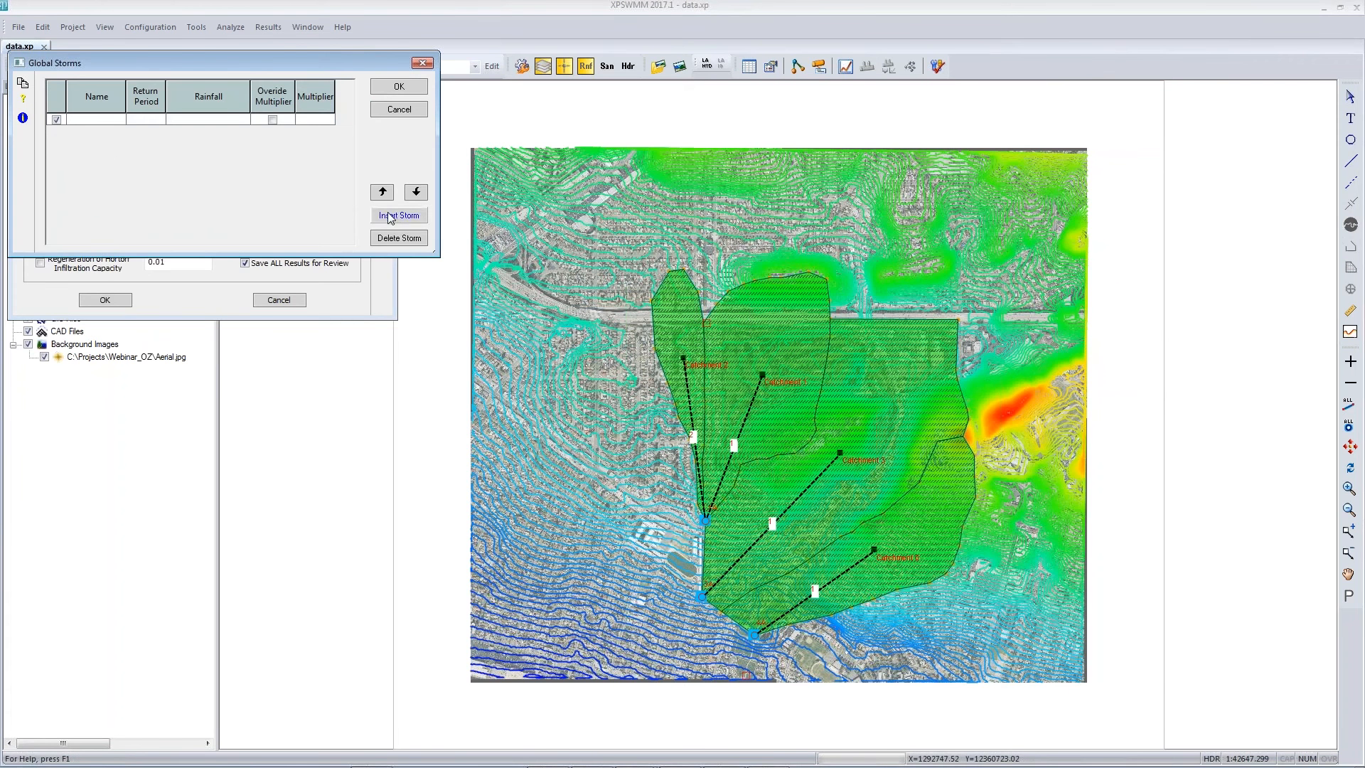
pyautogui.click(390, 216)
pyautogui.click(390, 216)
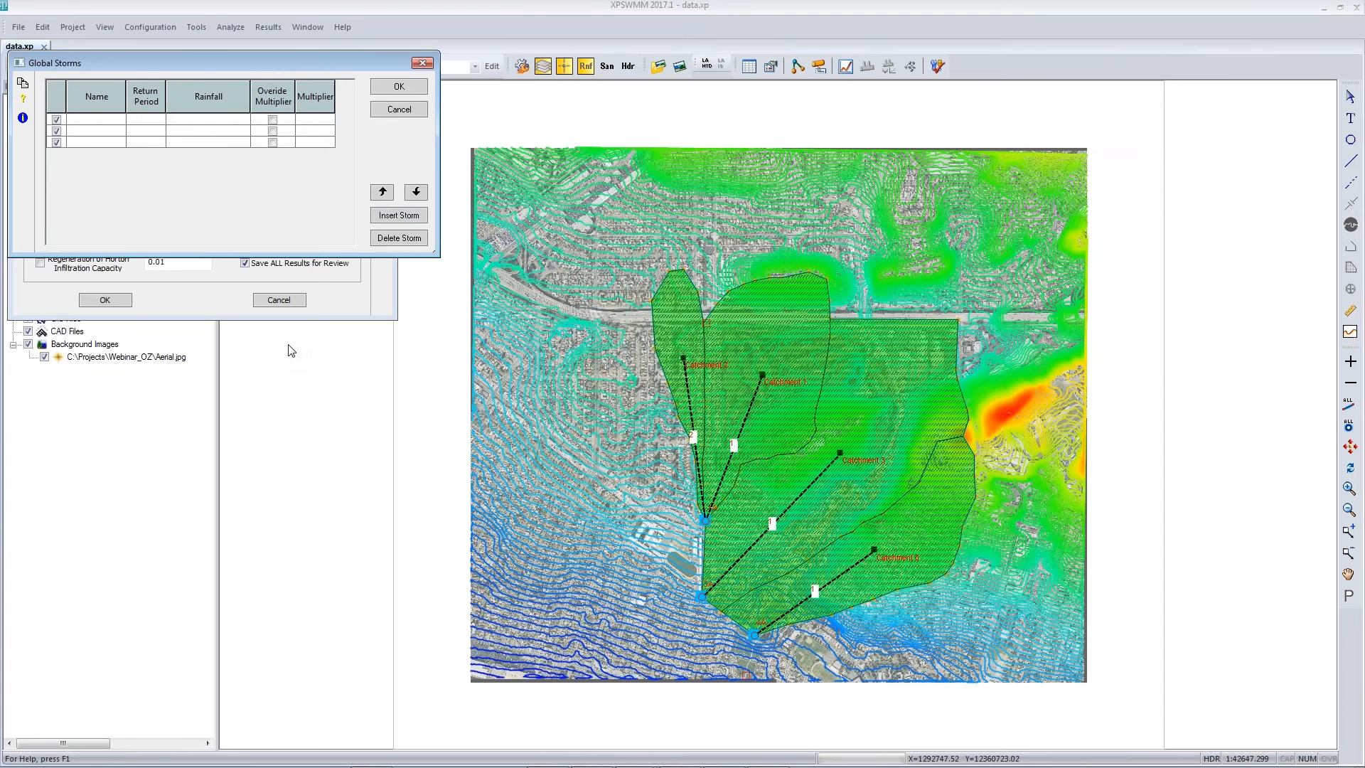
# Step: Switch to Excel and copy the three storm rows, A1:E3, from the Global Storms sheet of conduit data.xlsx
pyautogui.hotkey('alt', 'Tab')
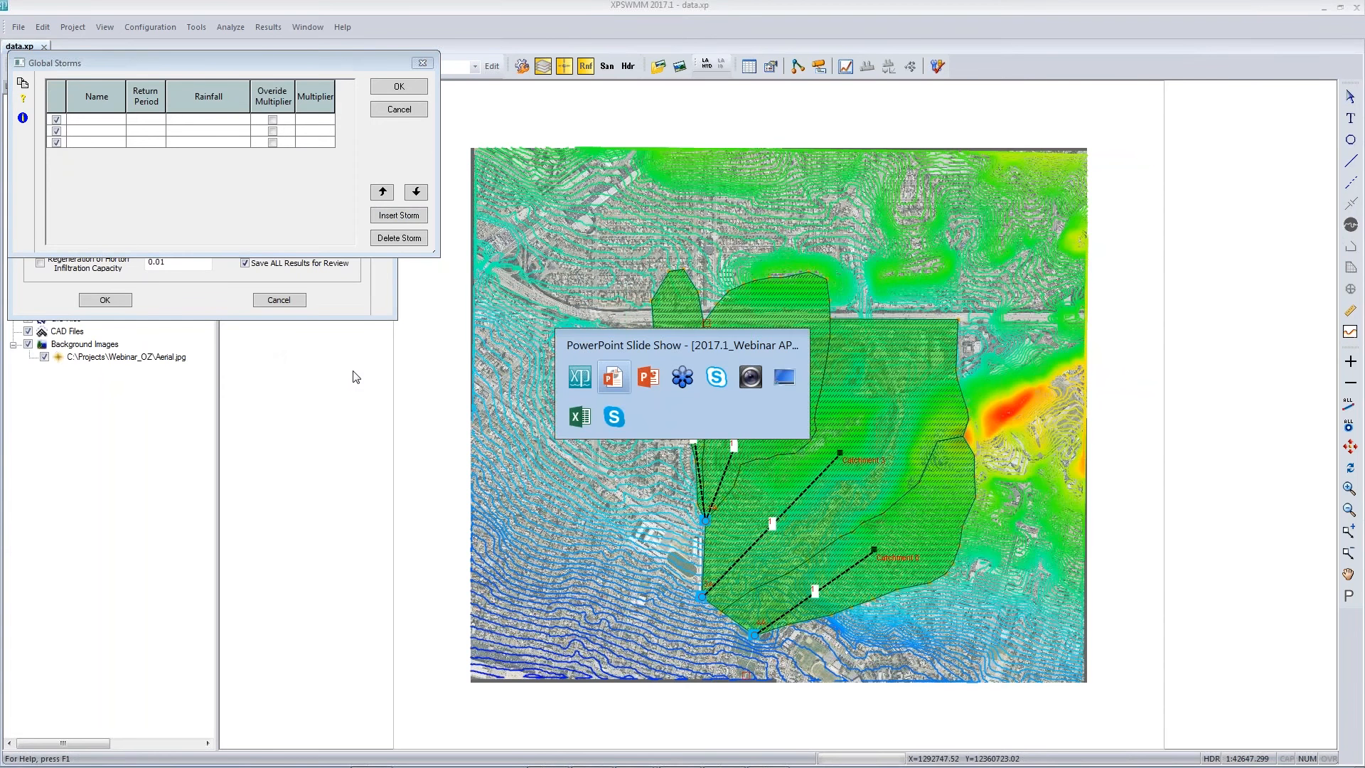
pyautogui.hotkey('alt', 'Tab')
pyautogui.hotkey('alt', 'Tab')
pyautogui.hotkey('alt', 'Tab')
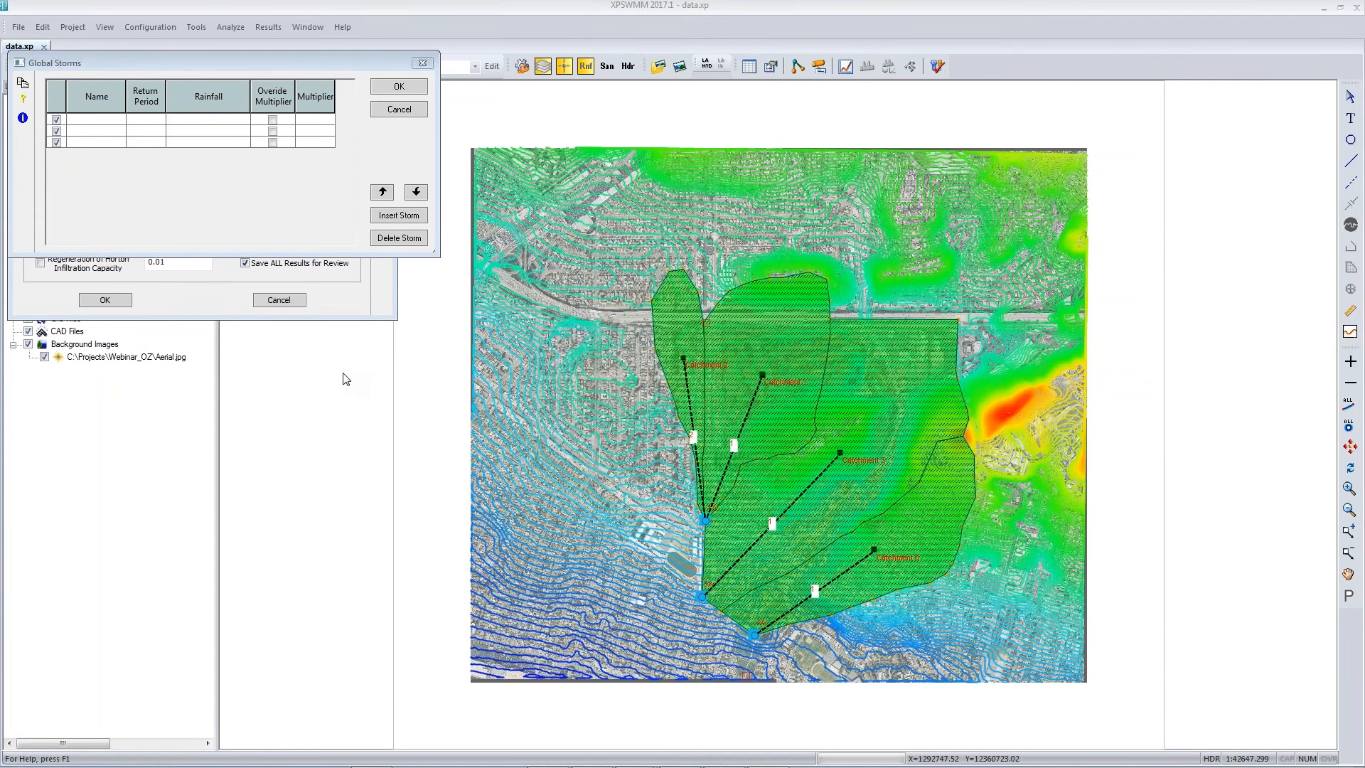
pyautogui.hotkey('alt', 'Tab')
pyautogui.rightClick(48, 157)
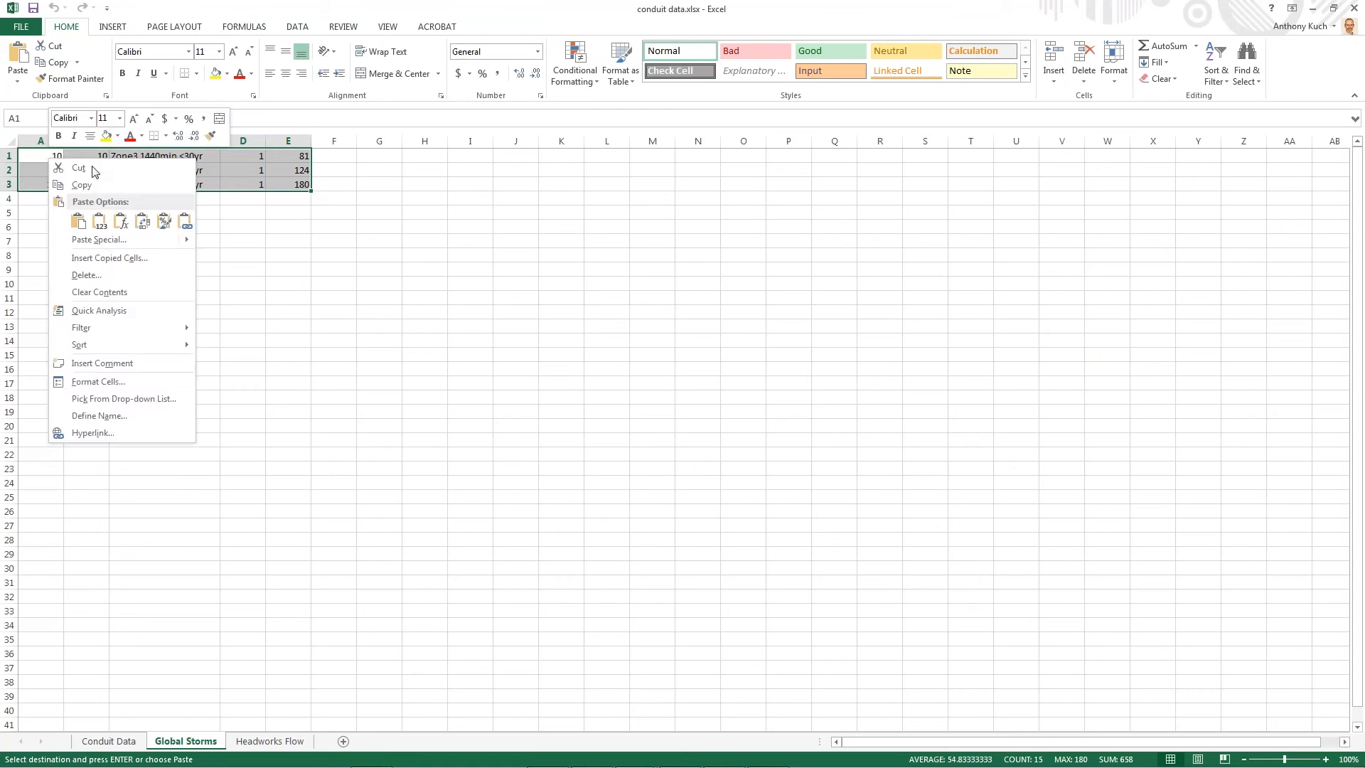
pyautogui.click(102, 186)
# Step: Return to XPSWMM, paste the 10, 25 and 100 year storms with multipliers 81, 124 and 180, and accept the job control settings
pyautogui.hotkey('alt', 'Tab')
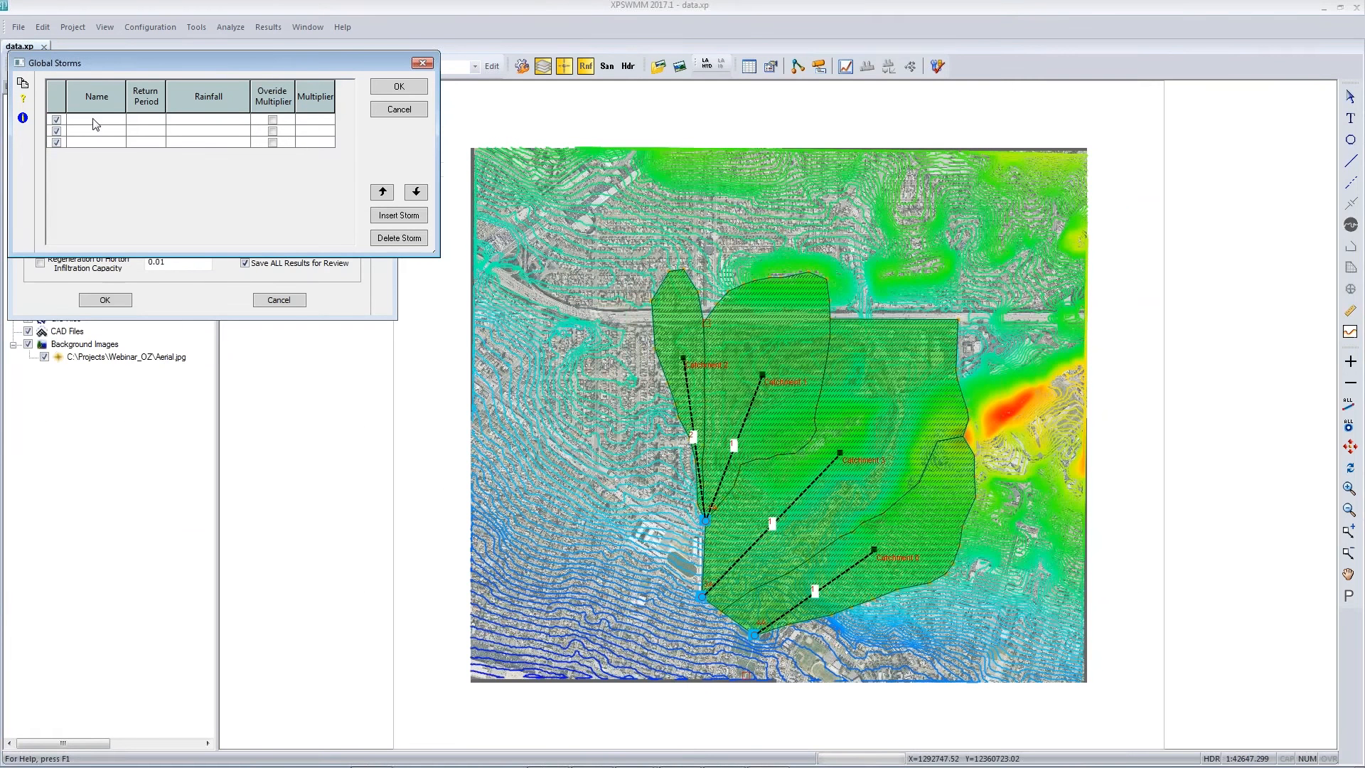
pyautogui.rightClick(93, 120)
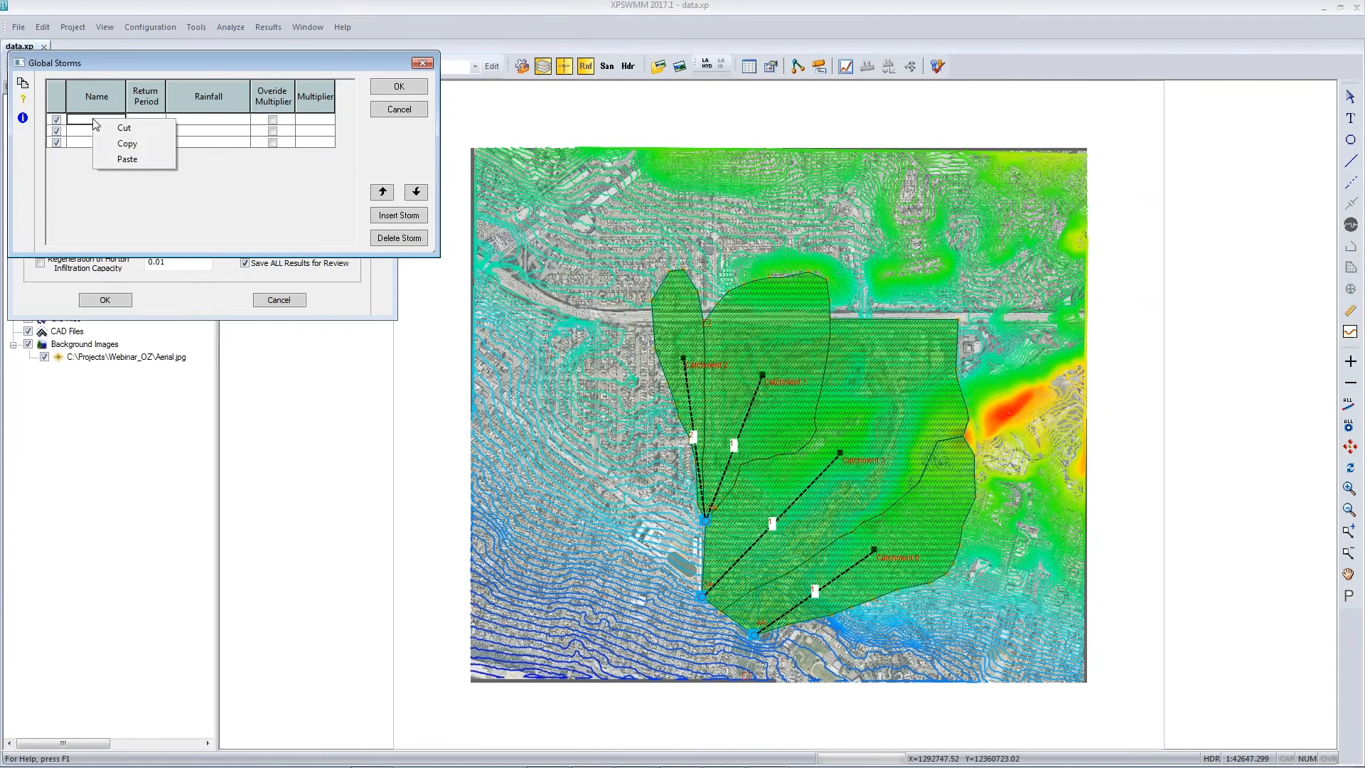
pyautogui.click(128, 158)
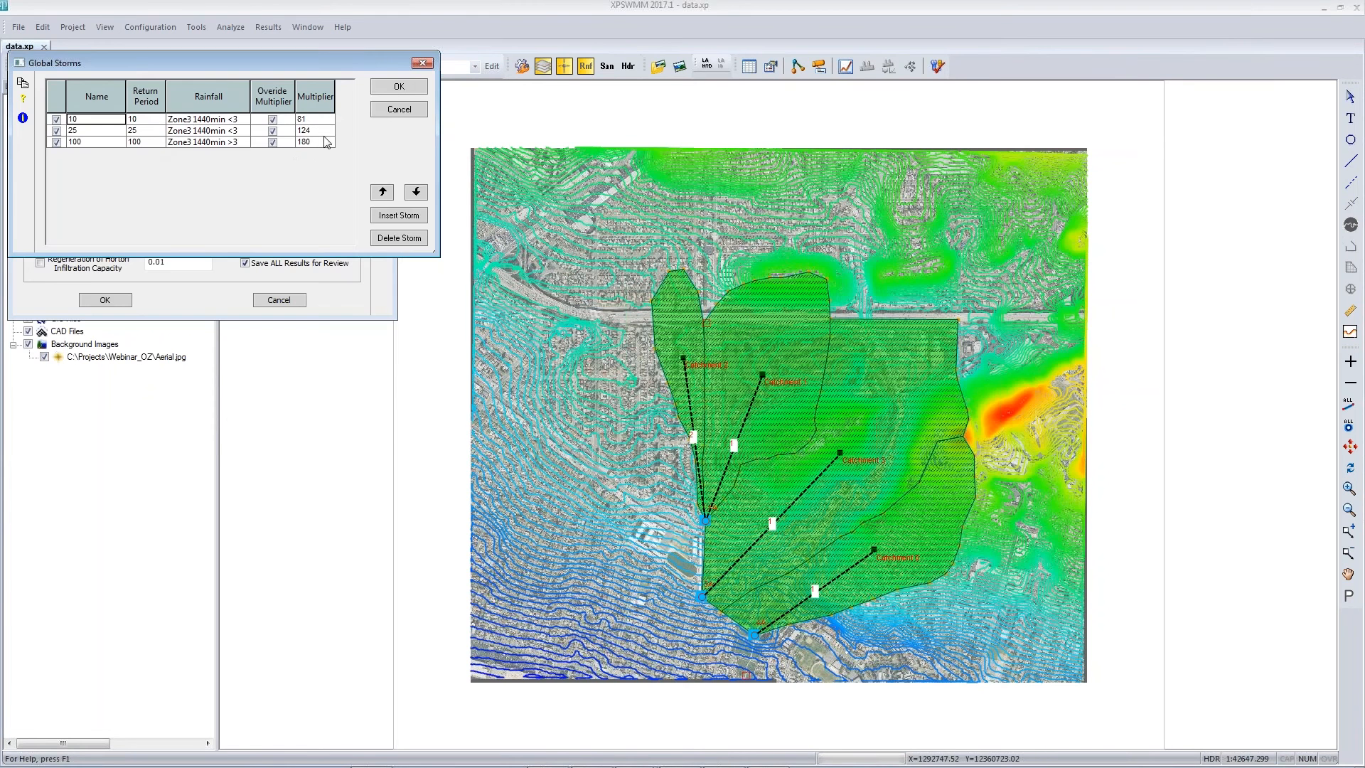
pyautogui.click(397, 86)
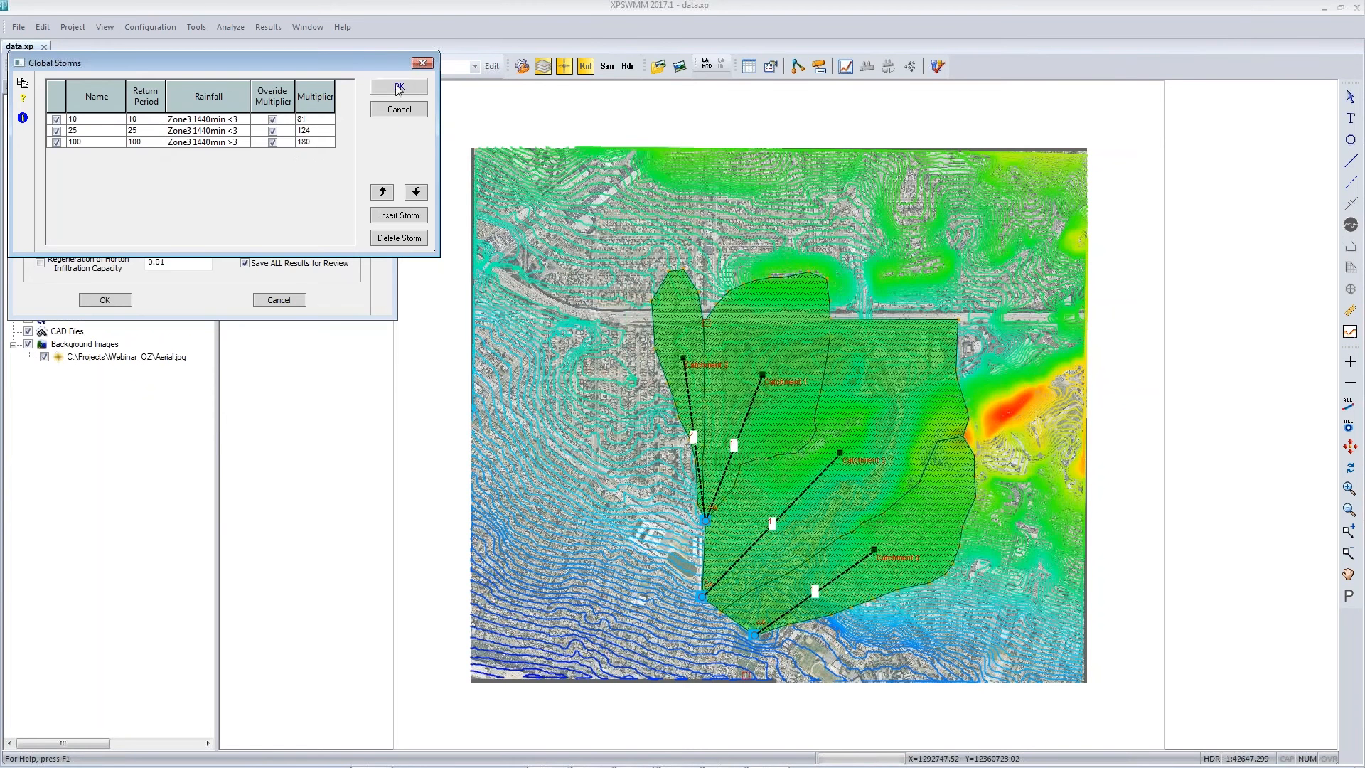
pyautogui.click(119, 300)
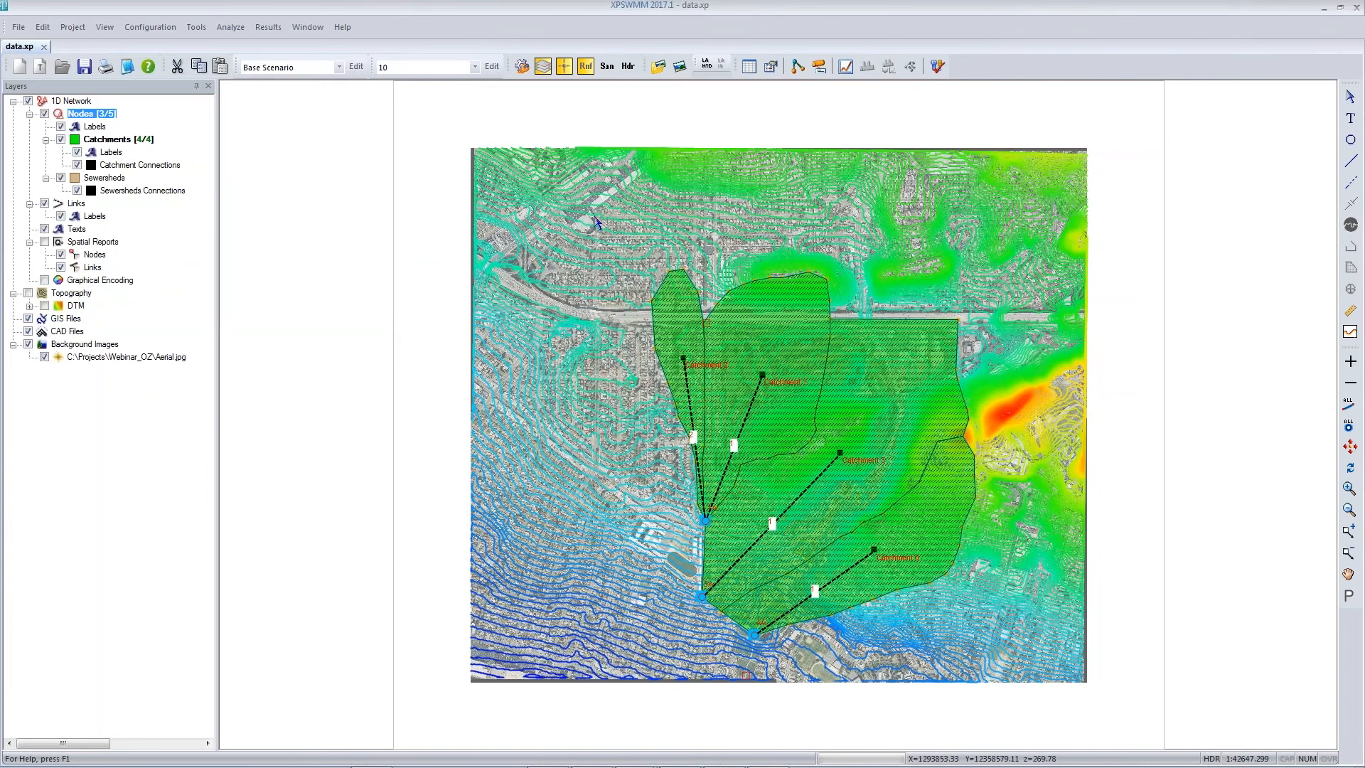
# Step: Open the runoff data of Node 1A and set the width and slope of sub-catchments 1 and 2 to 1
pyautogui.click(733, 393)
pyautogui.doubleClick(733, 393)
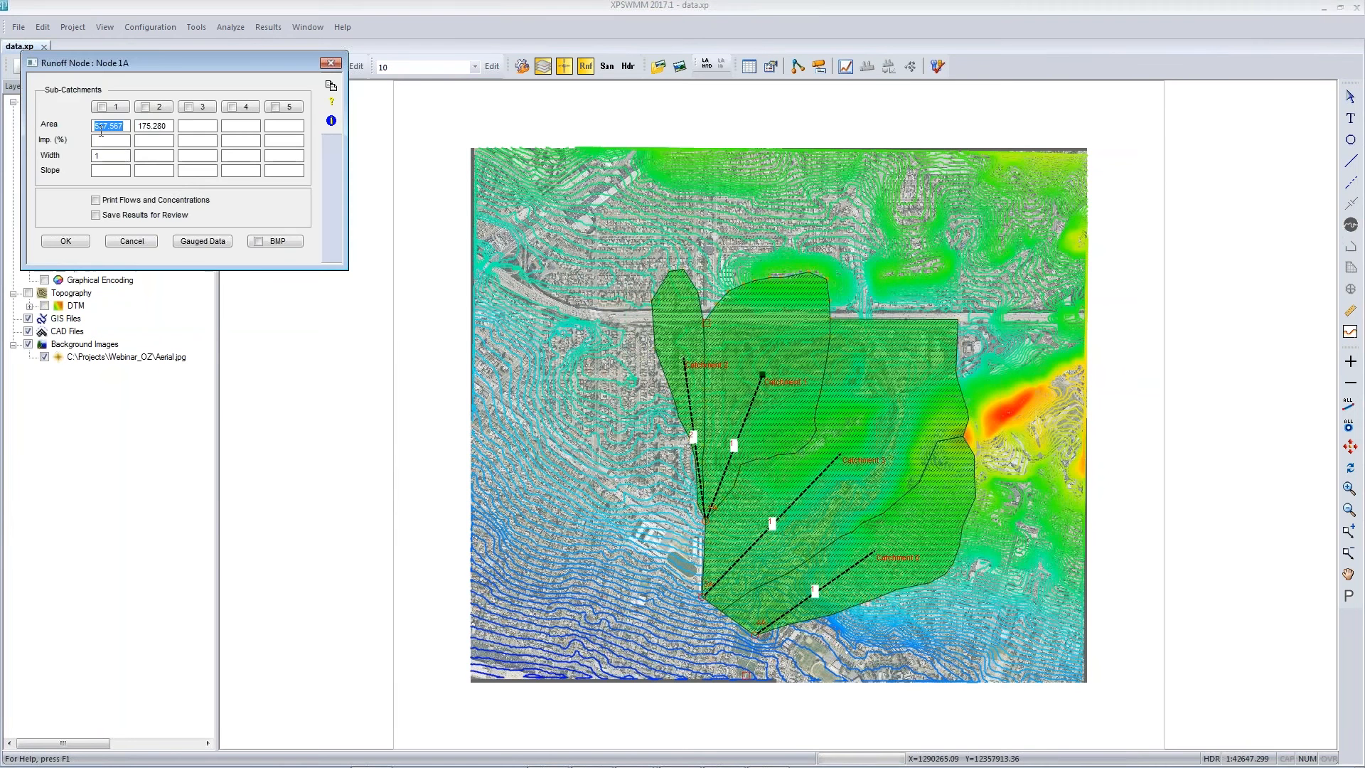
pyautogui.click(142, 154)
pyautogui.write('1')
pyautogui.click(108, 169)
pyautogui.write('1')
pyautogui.click(146, 169)
# Step: Set Node 1A sub-catchment 1 to Unit Hydrograph routing with the Time Area method and enter its time of concentration
pyautogui.click(114, 107)
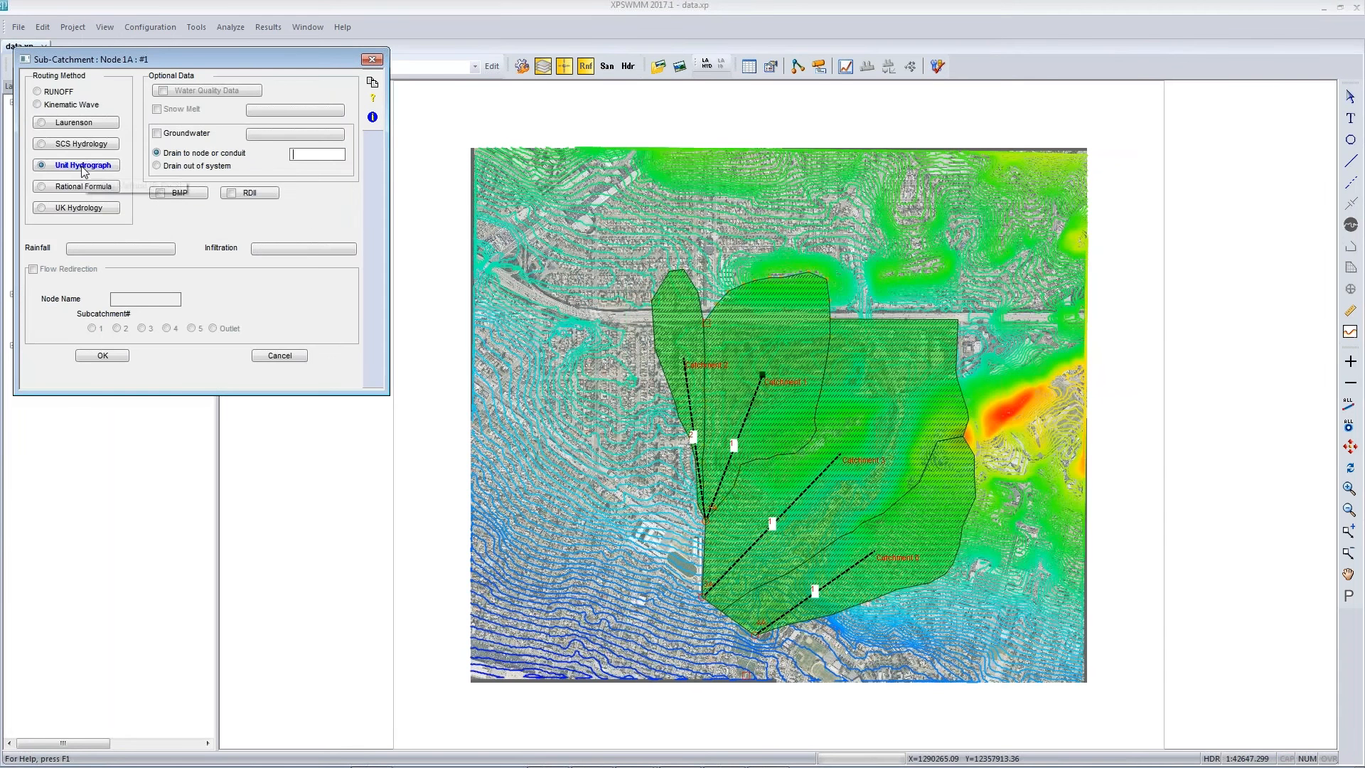
pyautogui.click(83, 166)
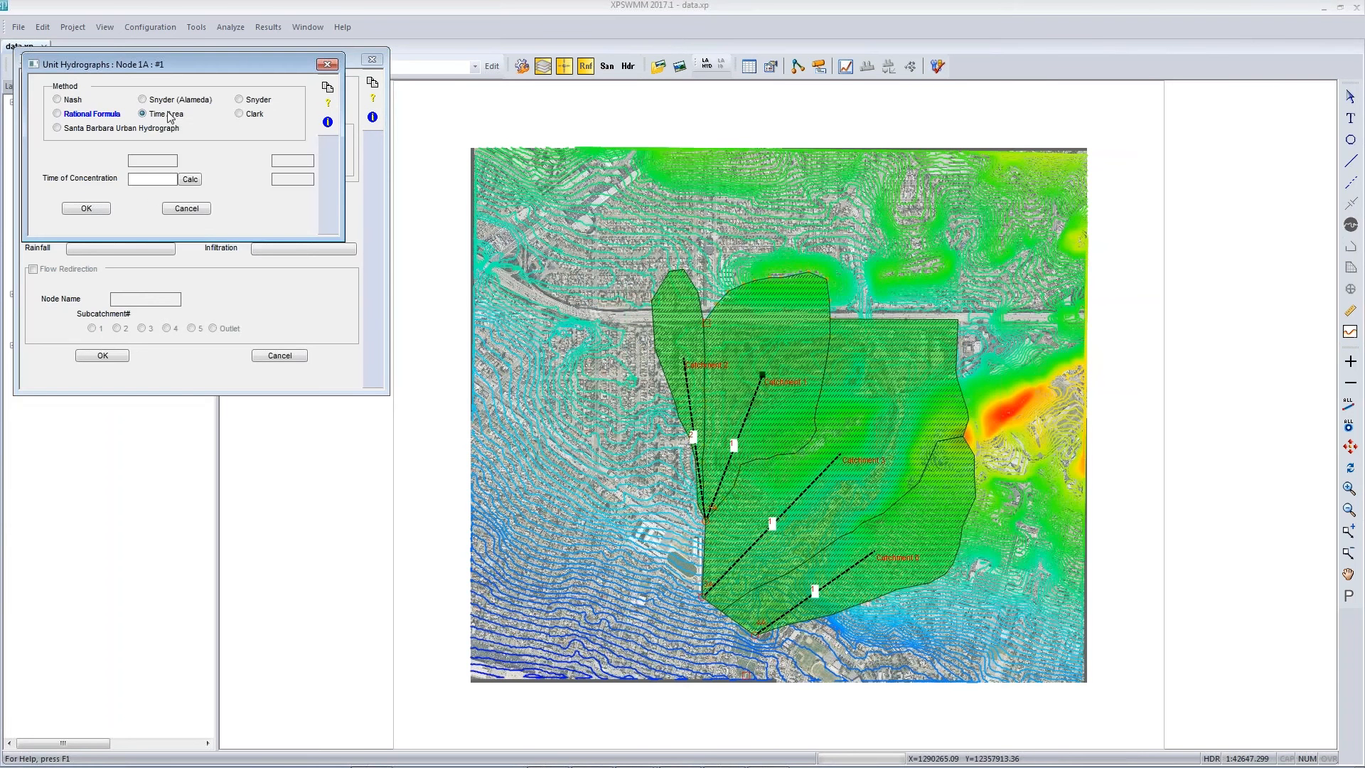
pyautogui.click(148, 175)
pyautogui.click(91, 210)
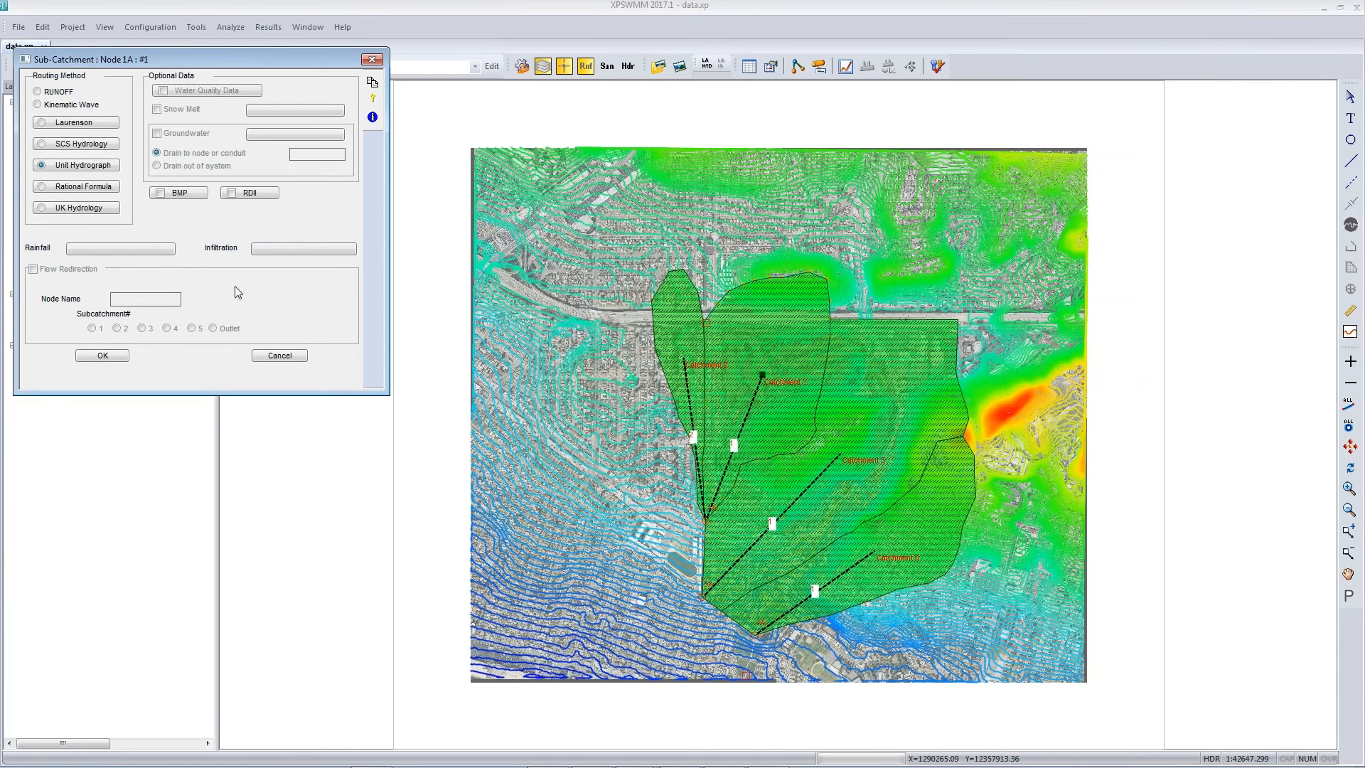
# Step: Assign the Horton infiltration record to Node 1A sub-catchment 1 and accept the sub-catchment settings
pyautogui.click(264, 250)
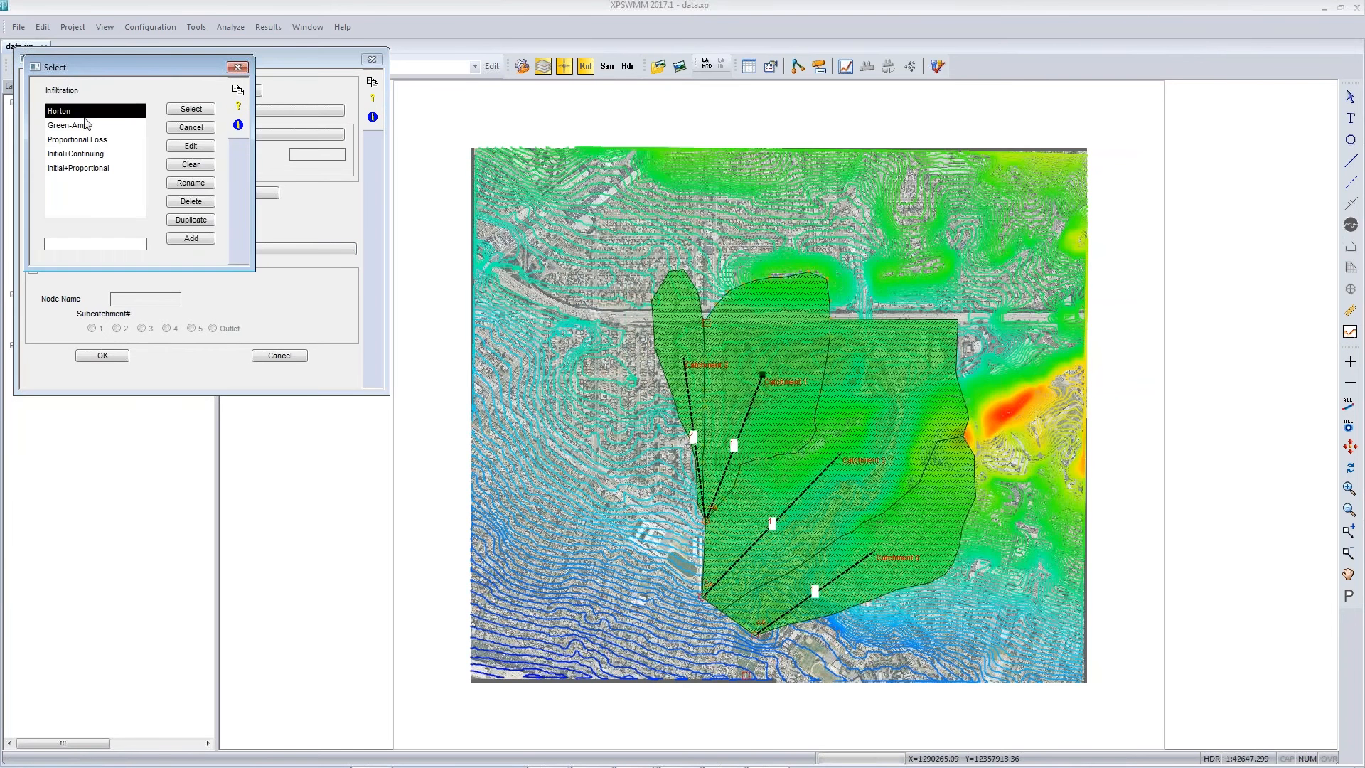
pyautogui.click(198, 111)
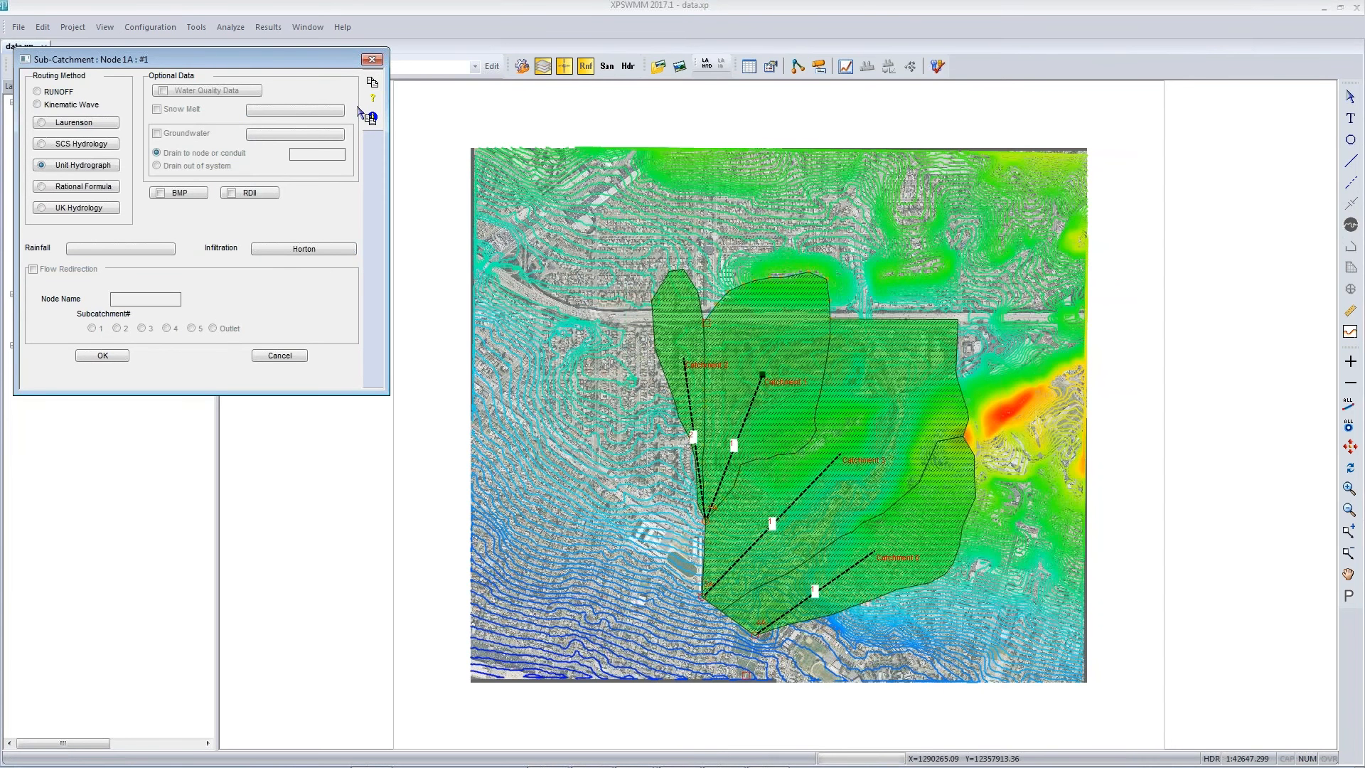
pyautogui.click(304, 249)
pyautogui.click(199, 246)
pyautogui.click(92, 355)
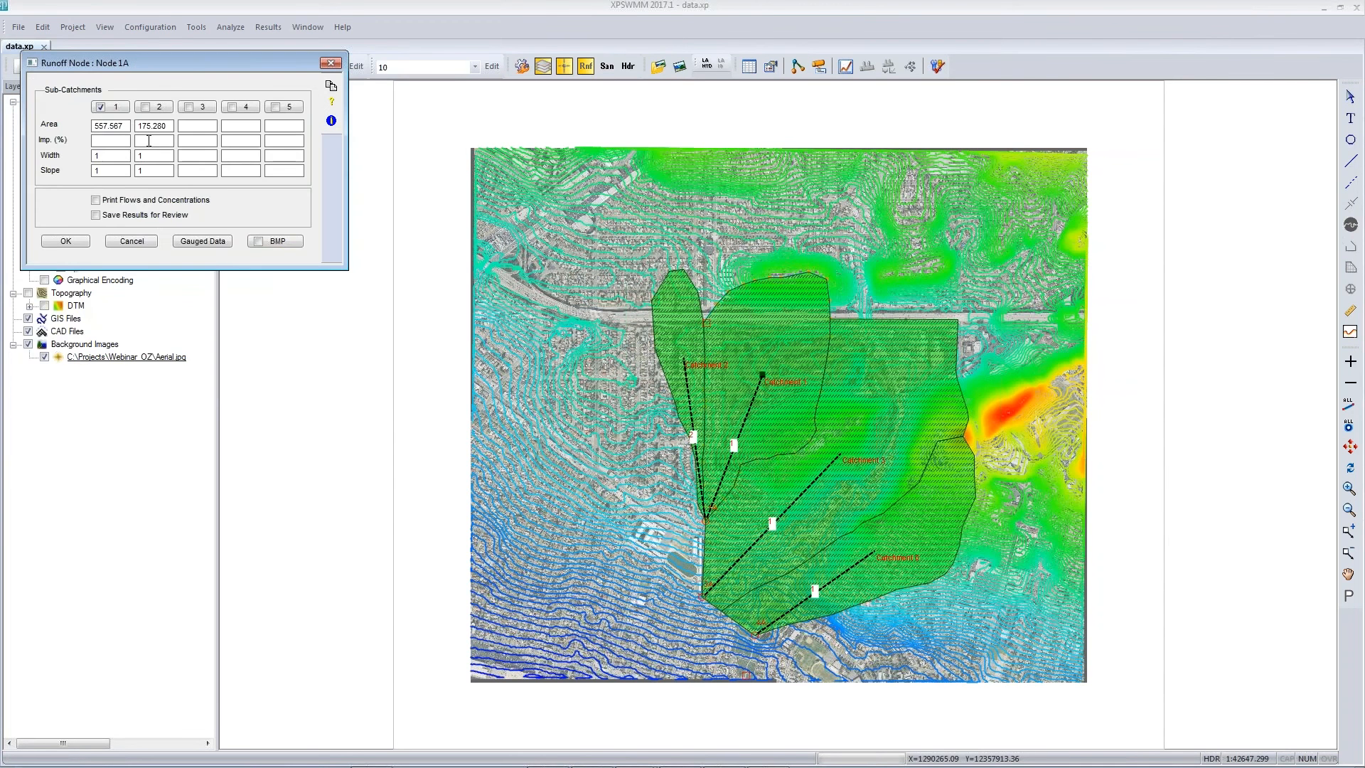
# Step: Set Node 1A sub-catchment 2 to Unit Hydrograph routing by Time Area with time of concentration 15, and accept the node's runoff data
pyautogui.click(153, 106)
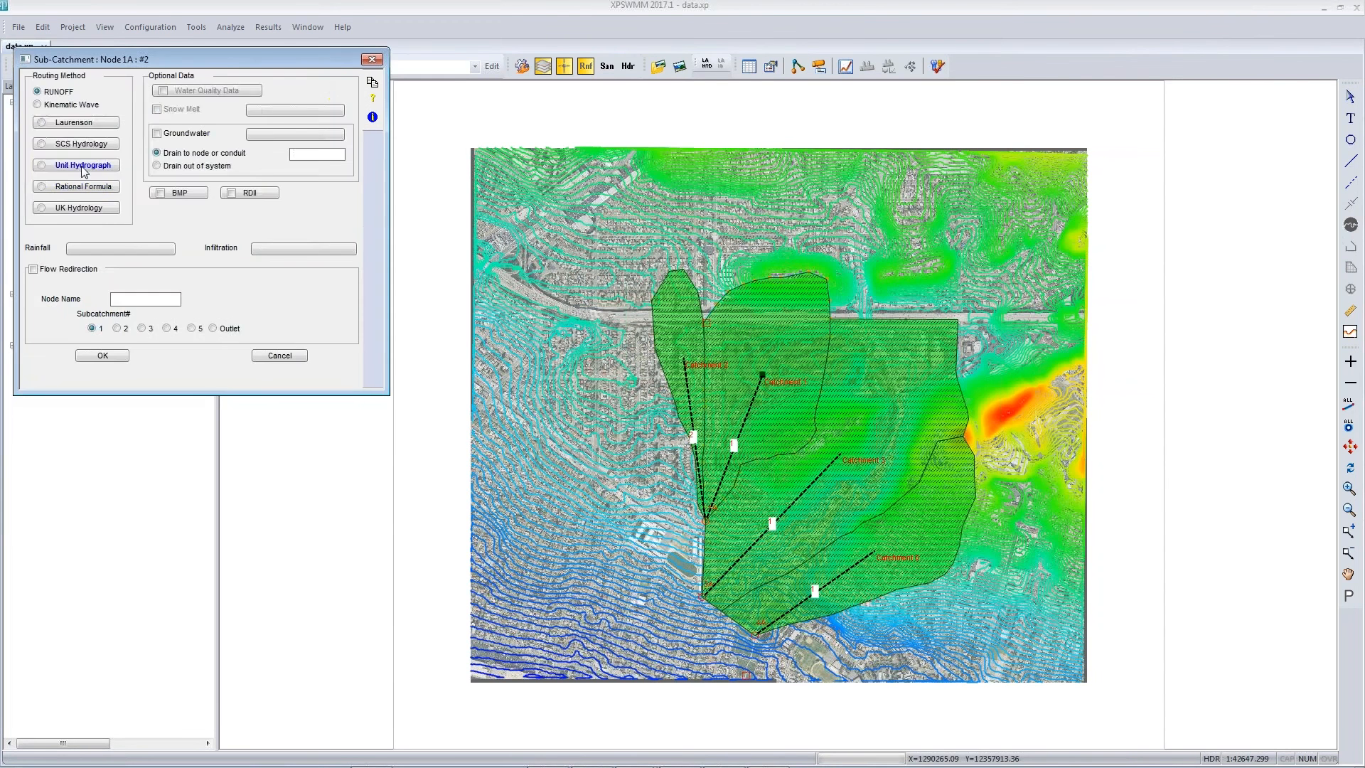
pyautogui.click(83, 167)
pyautogui.click(162, 115)
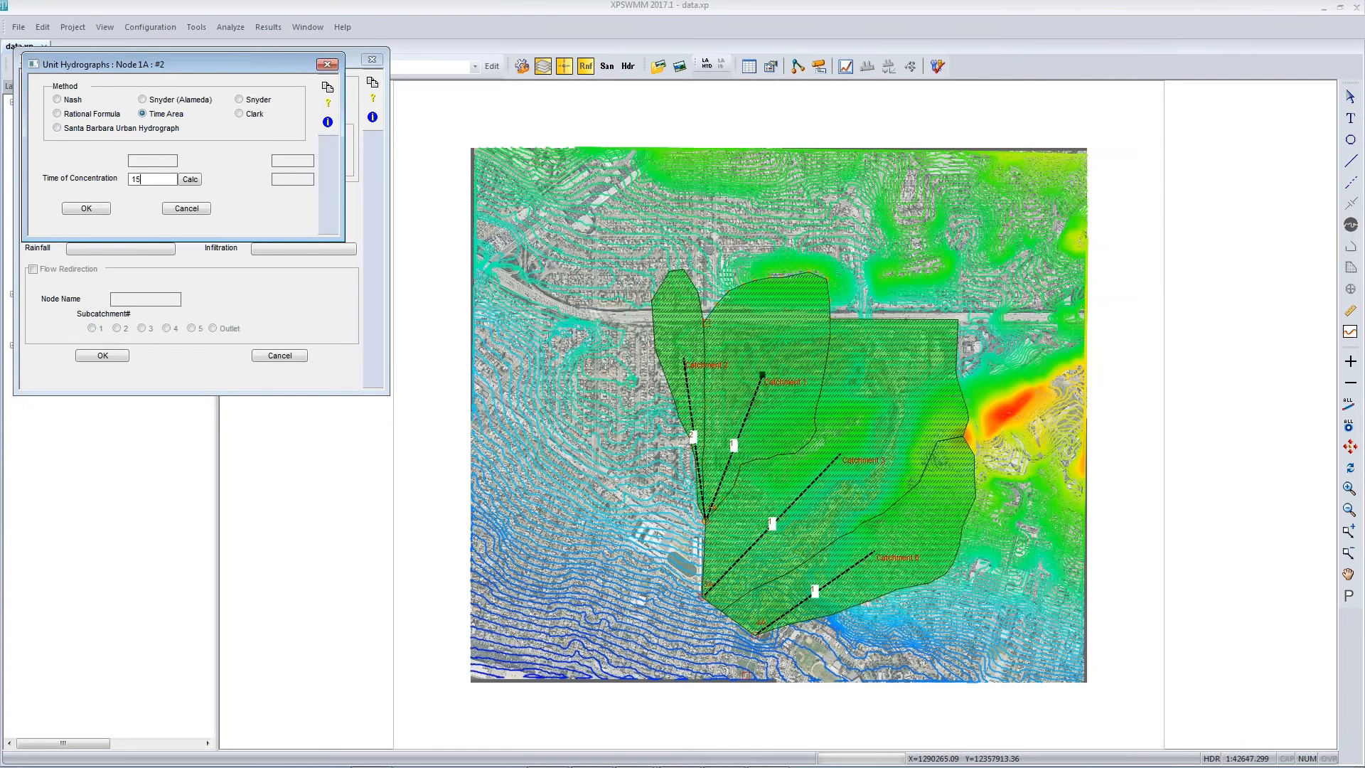
pyautogui.click(104, 213)
pyautogui.click(100, 355)
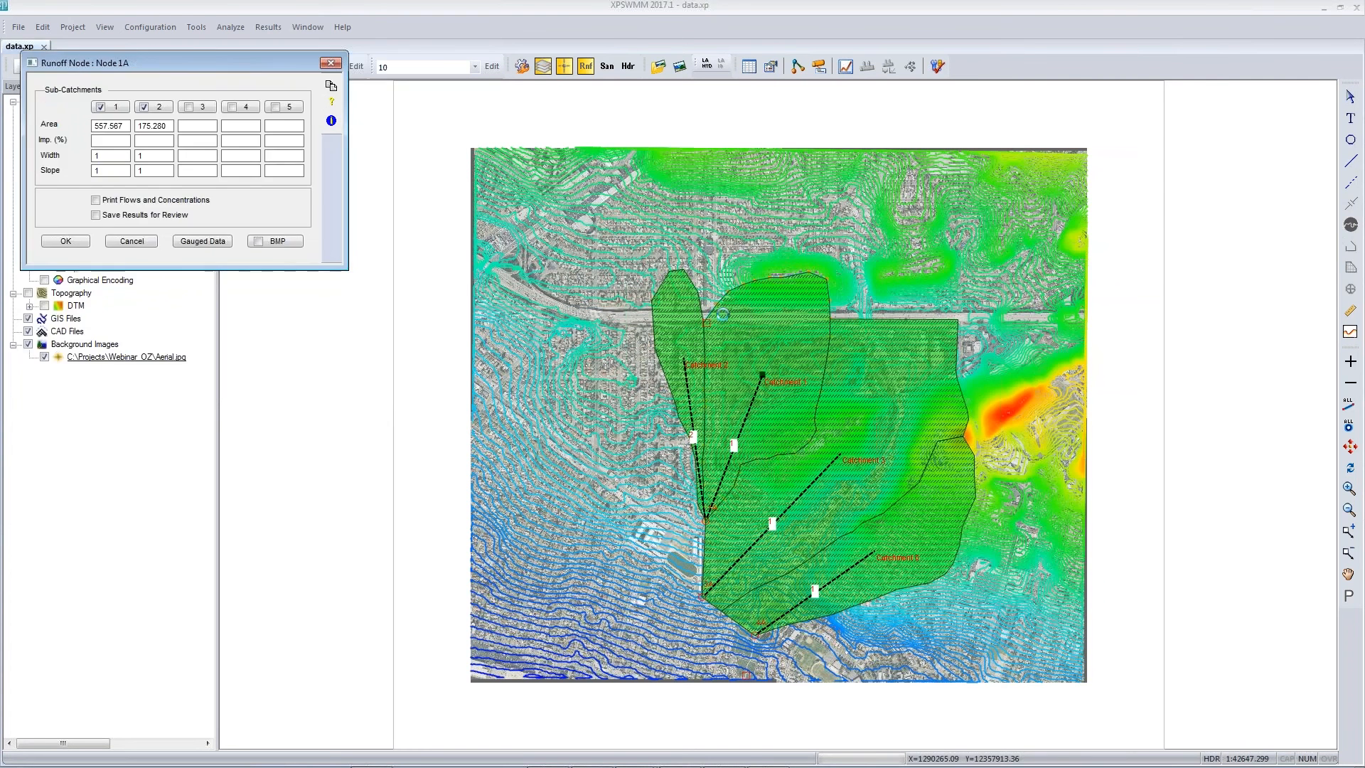
pyautogui.click(66, 241)
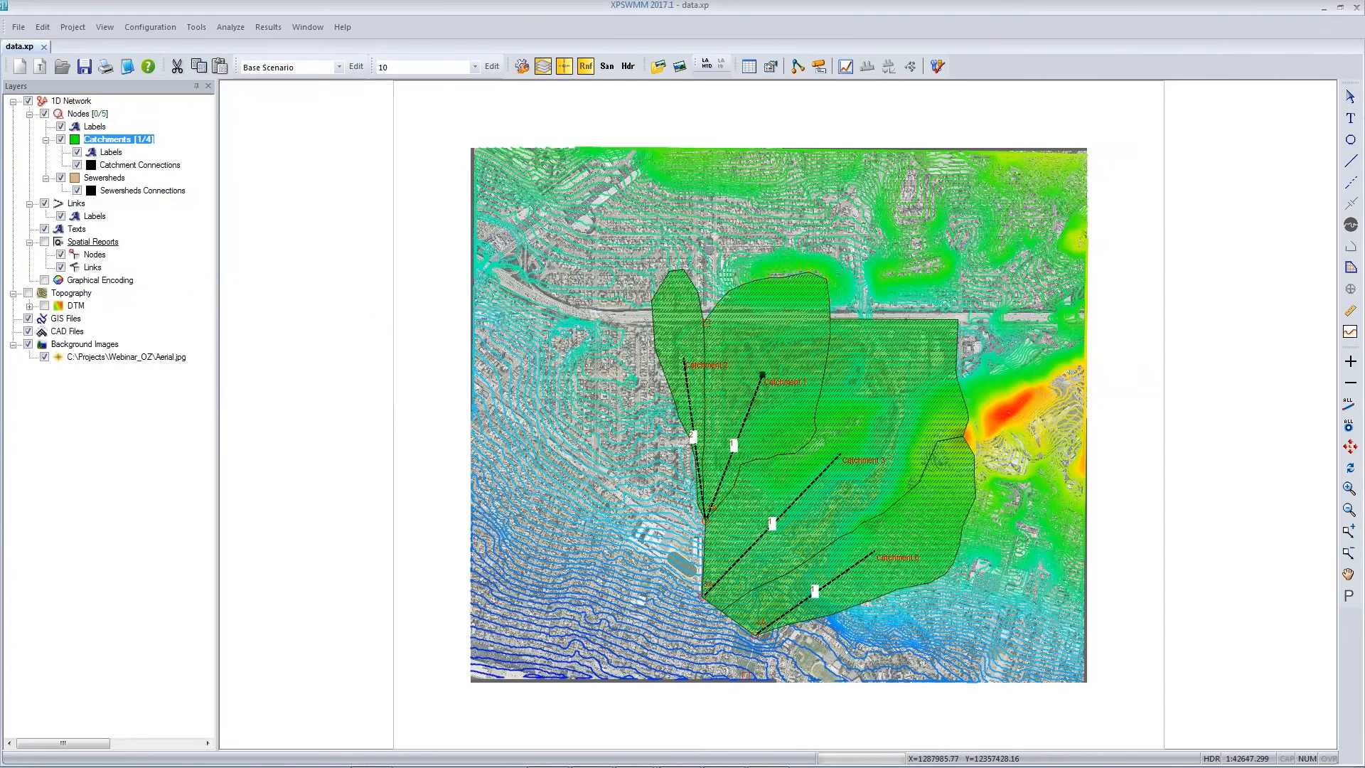
# Step: Paste the copied runoff data into all active runoff nodes at once
pyautogui.hotkey('ctrl', 'a')
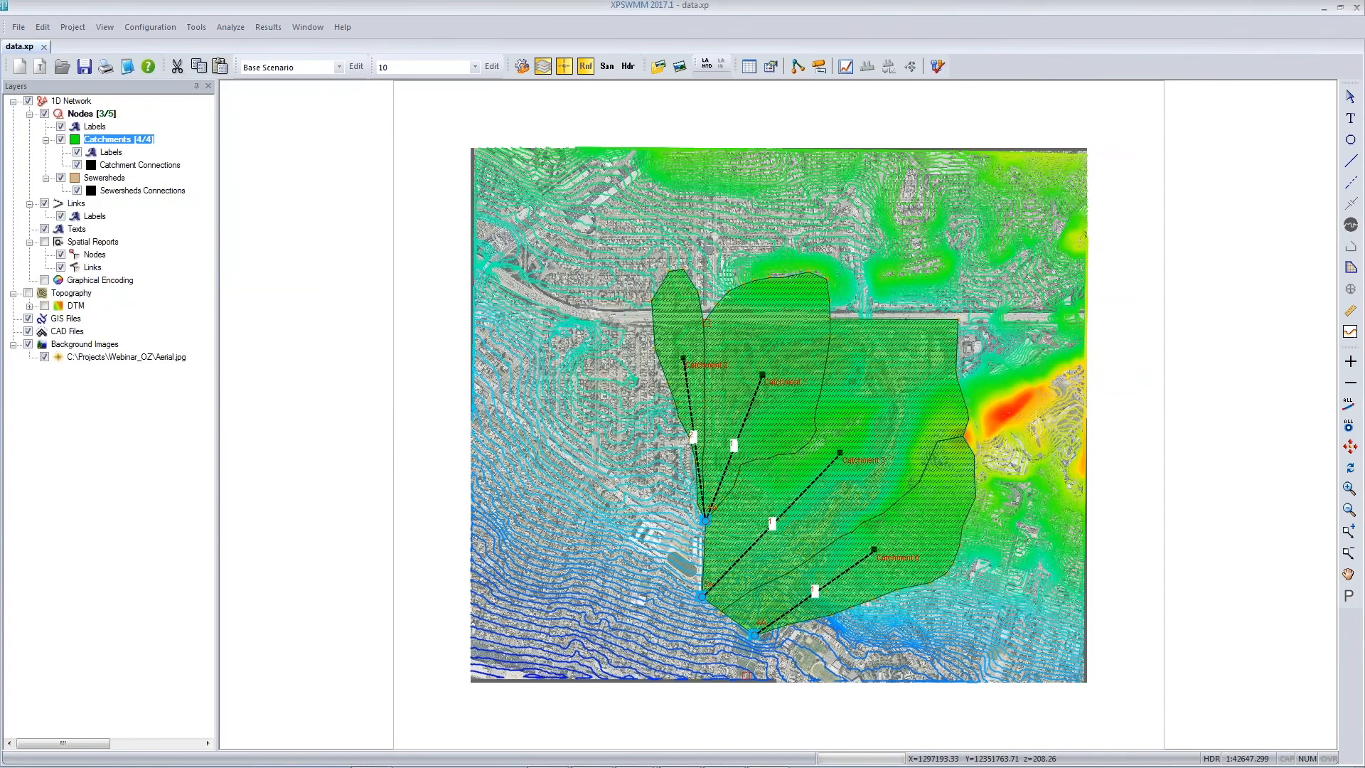
pyautogui.hotkey('ctrl', 'v')
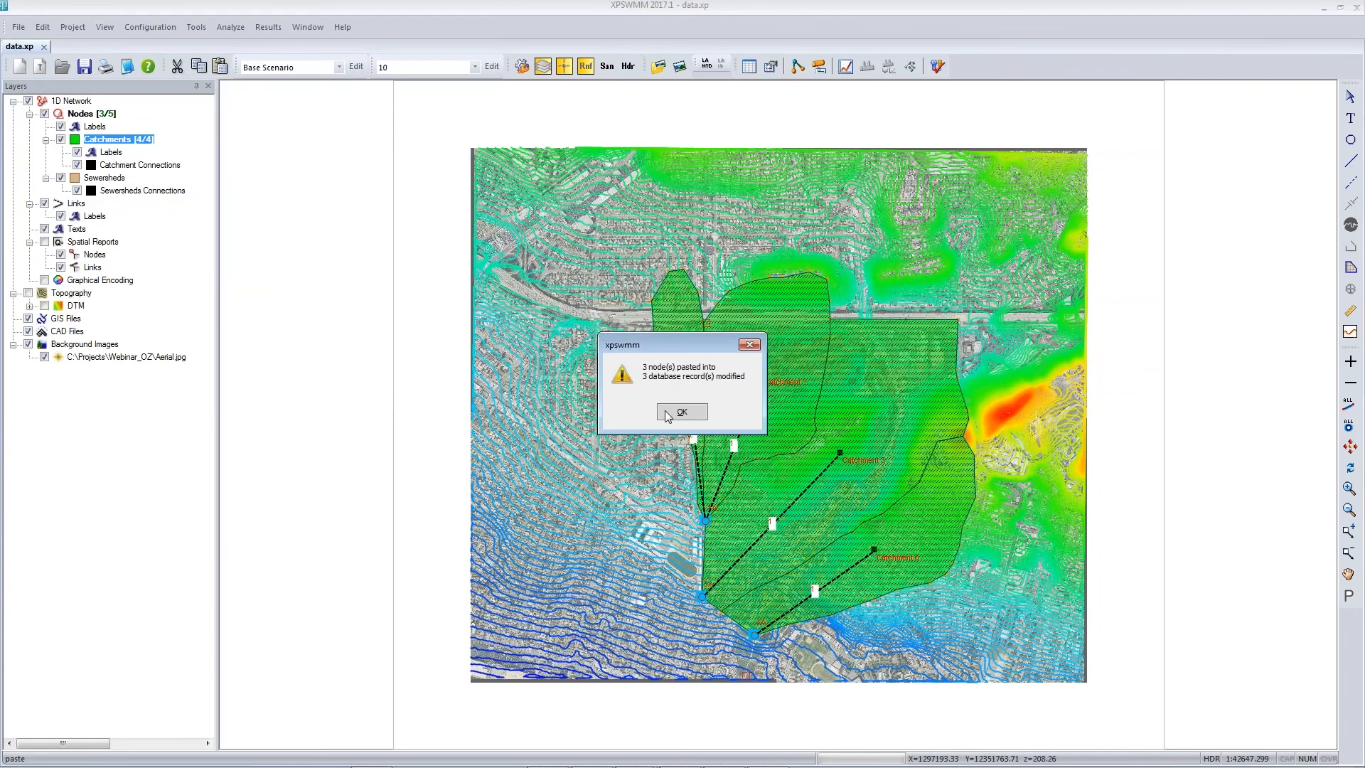
pyautogui.click(666, 412)
pyautogui.click(658, 617)
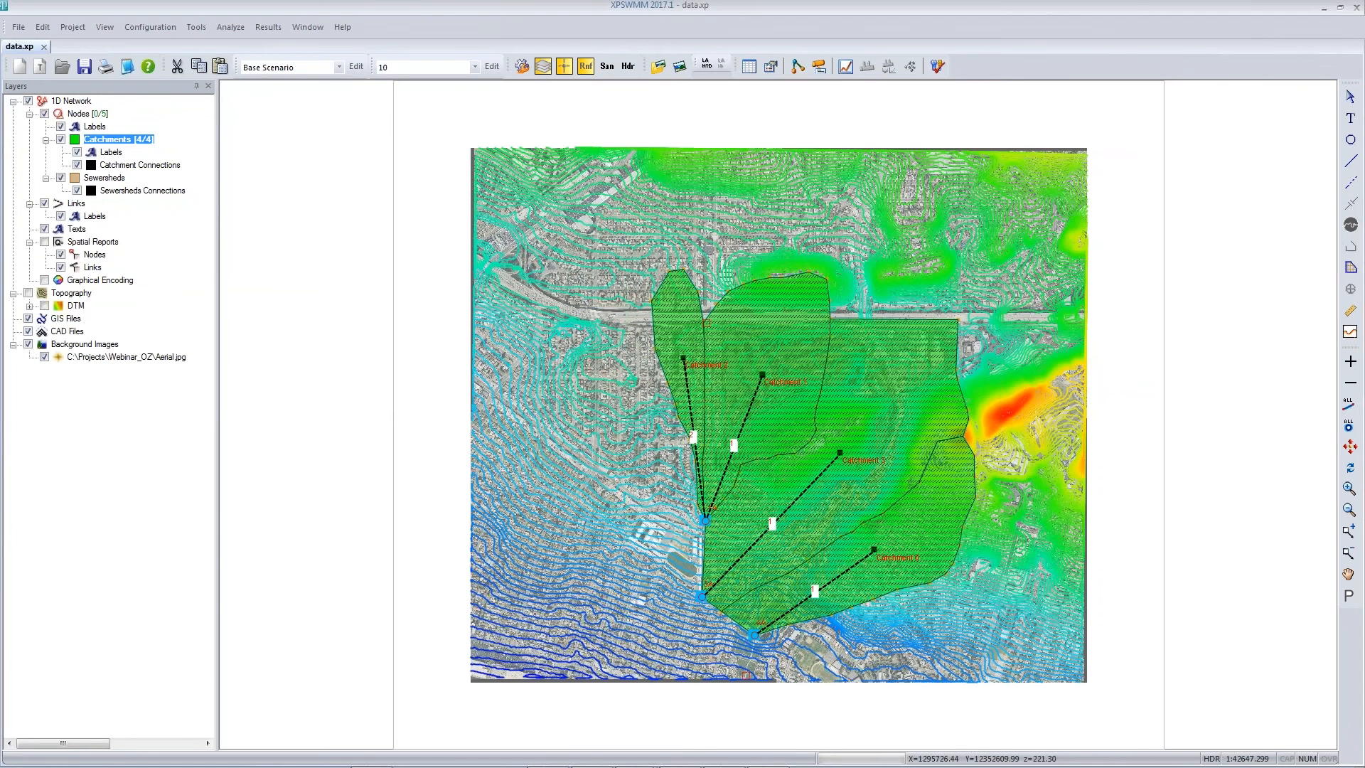
# Step: Open the runoff data of Node 3A and set the slope of sub-catchment 1 to 1
pyautogui.doubleClick(701, 597)
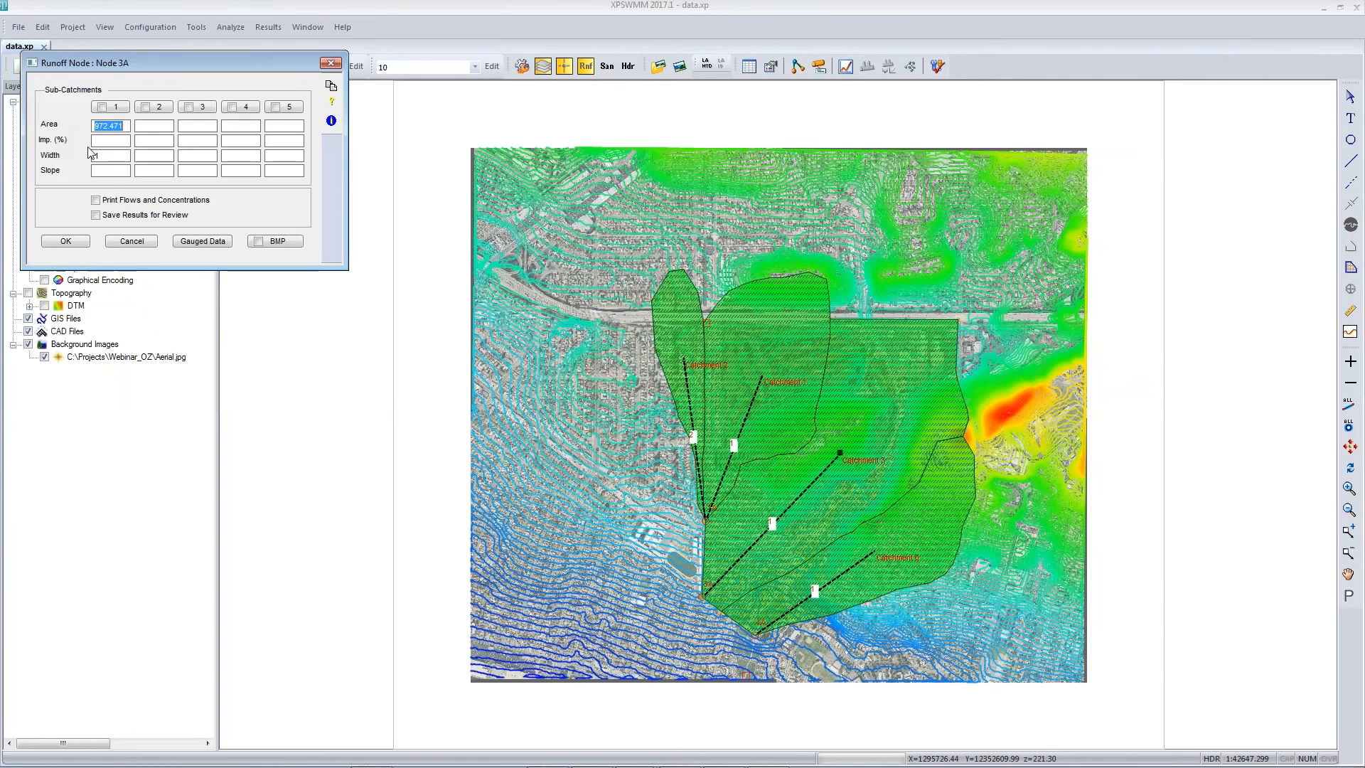
pyautogui.click(107, 171)
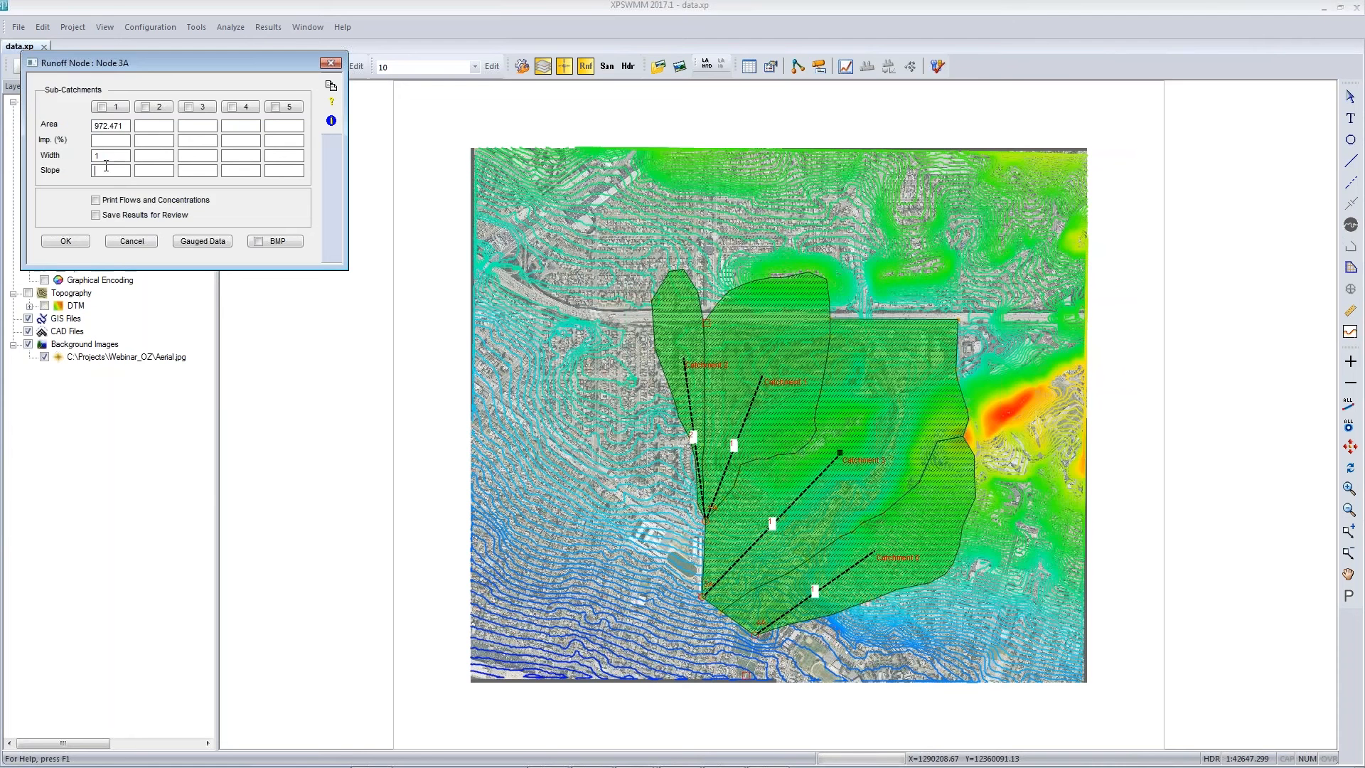
pyautogui.write('1')
pyautogui.click(120, 169)
pyautogui.click(179, 189)
# Step: Set the Time Area time of concentration of Node 3A sub-catchment 1 to 45 and accept the node's runoff data
pyautogui.click(117, 107)
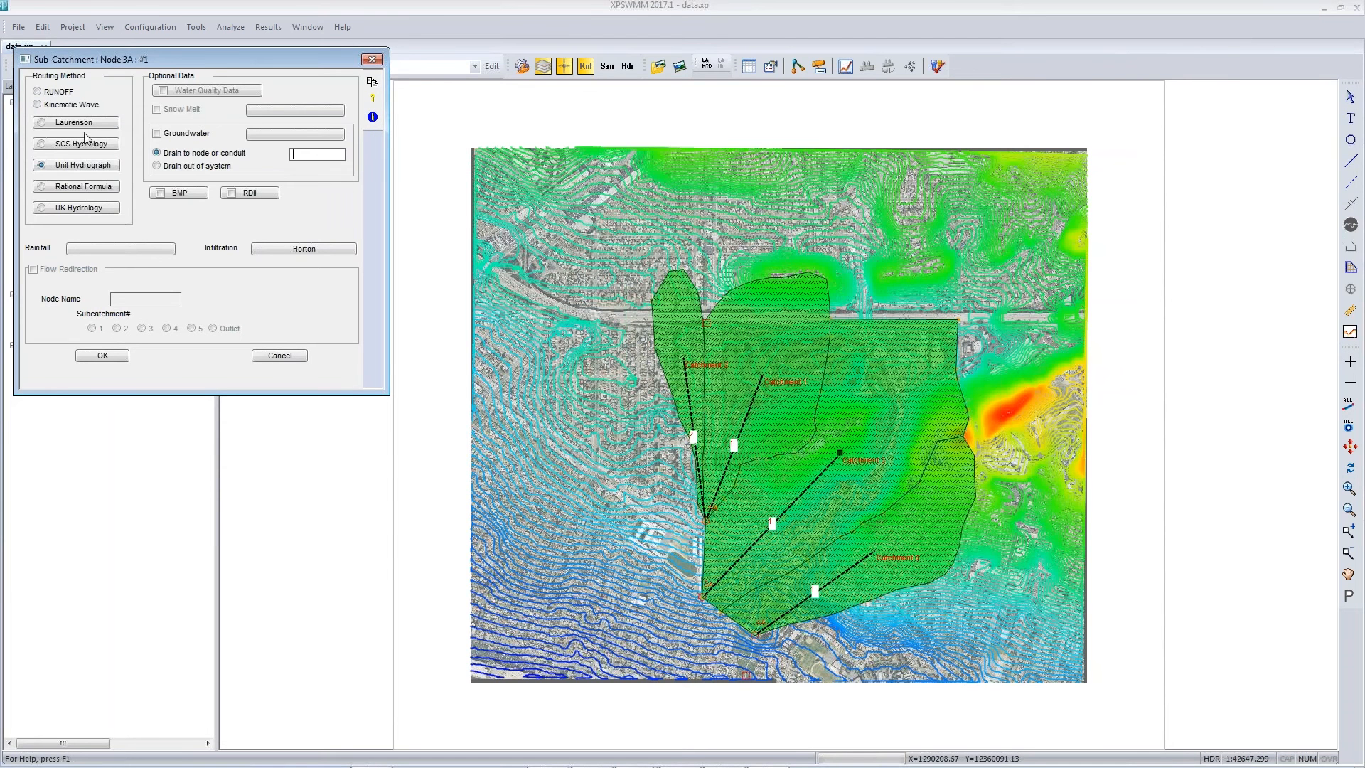
pyautogui.click(79, 165)
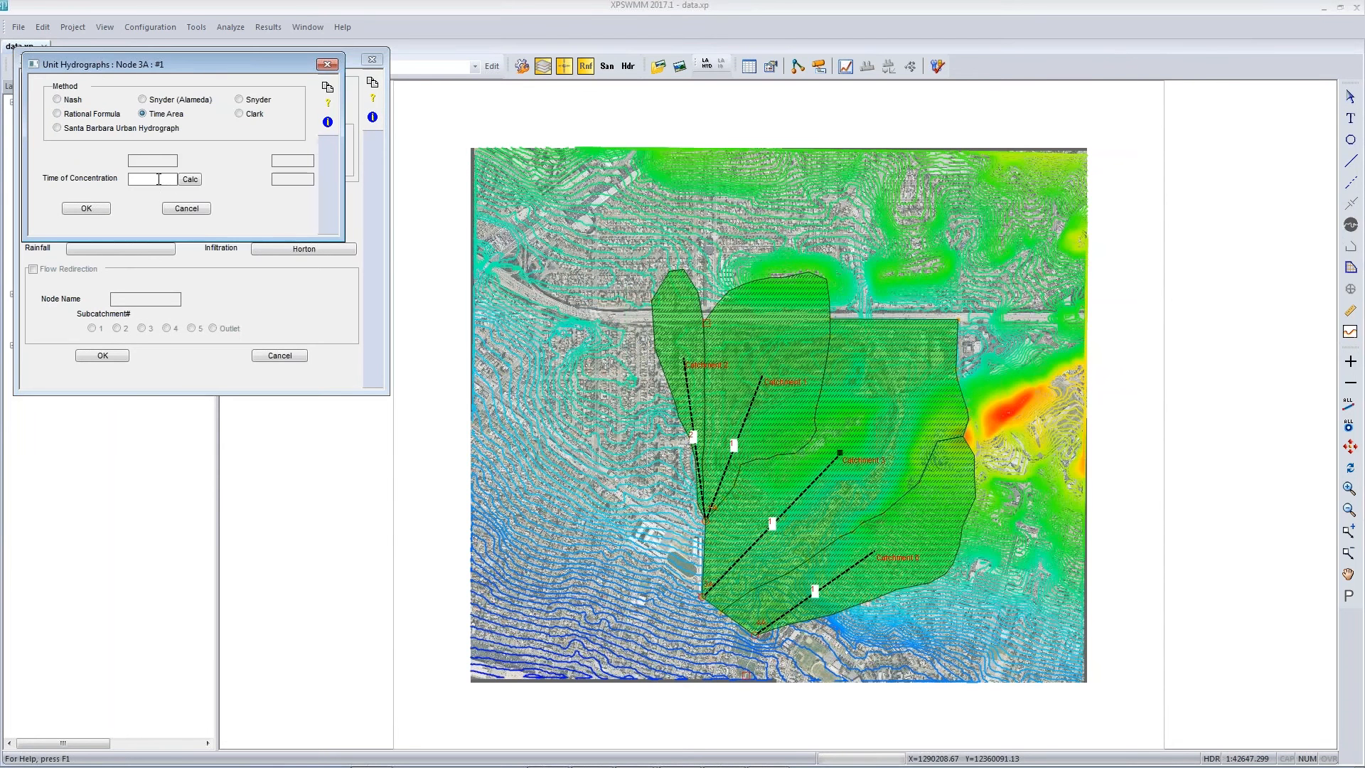
pyautogui.click(158, 179)
pyautogui.write('45')
pyautogui.click(105, 210)
pyautogui.click(108, 357)
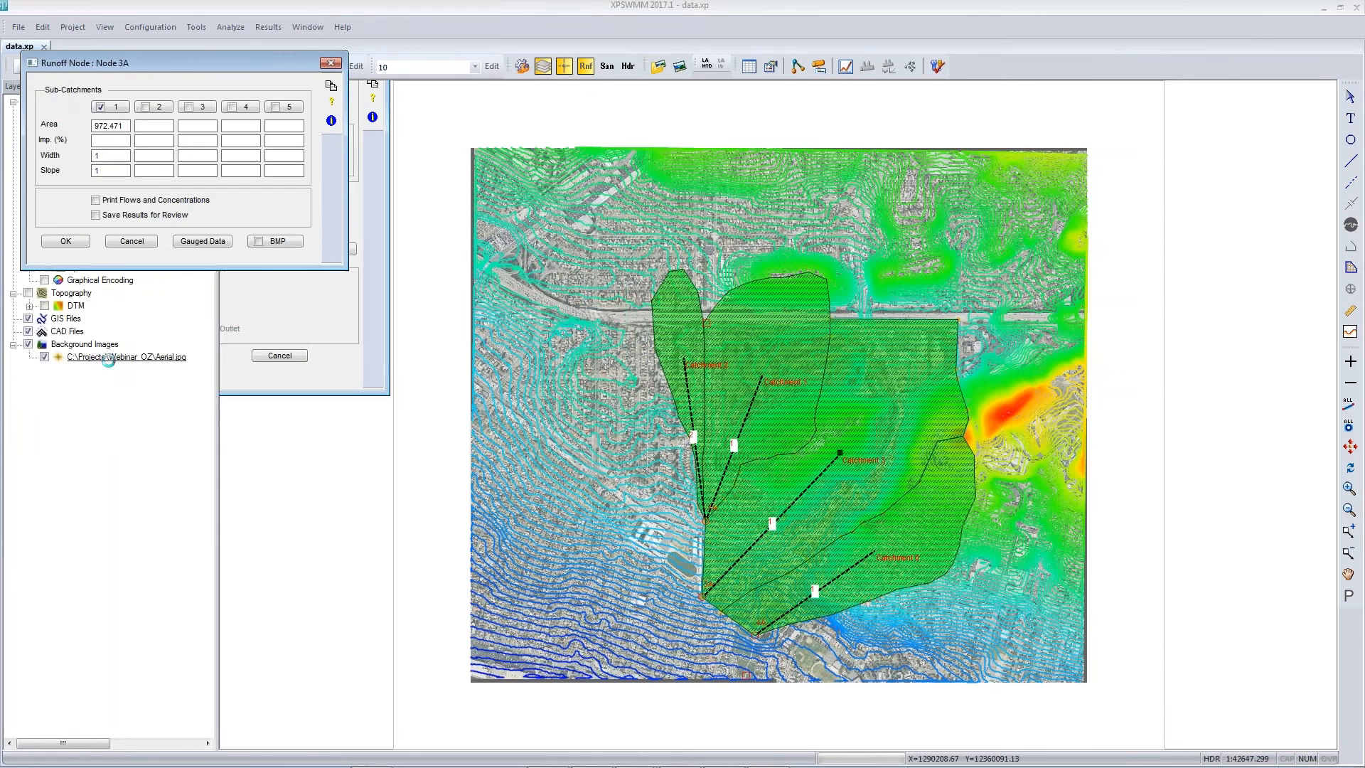
pyautogui.click(82, 243)
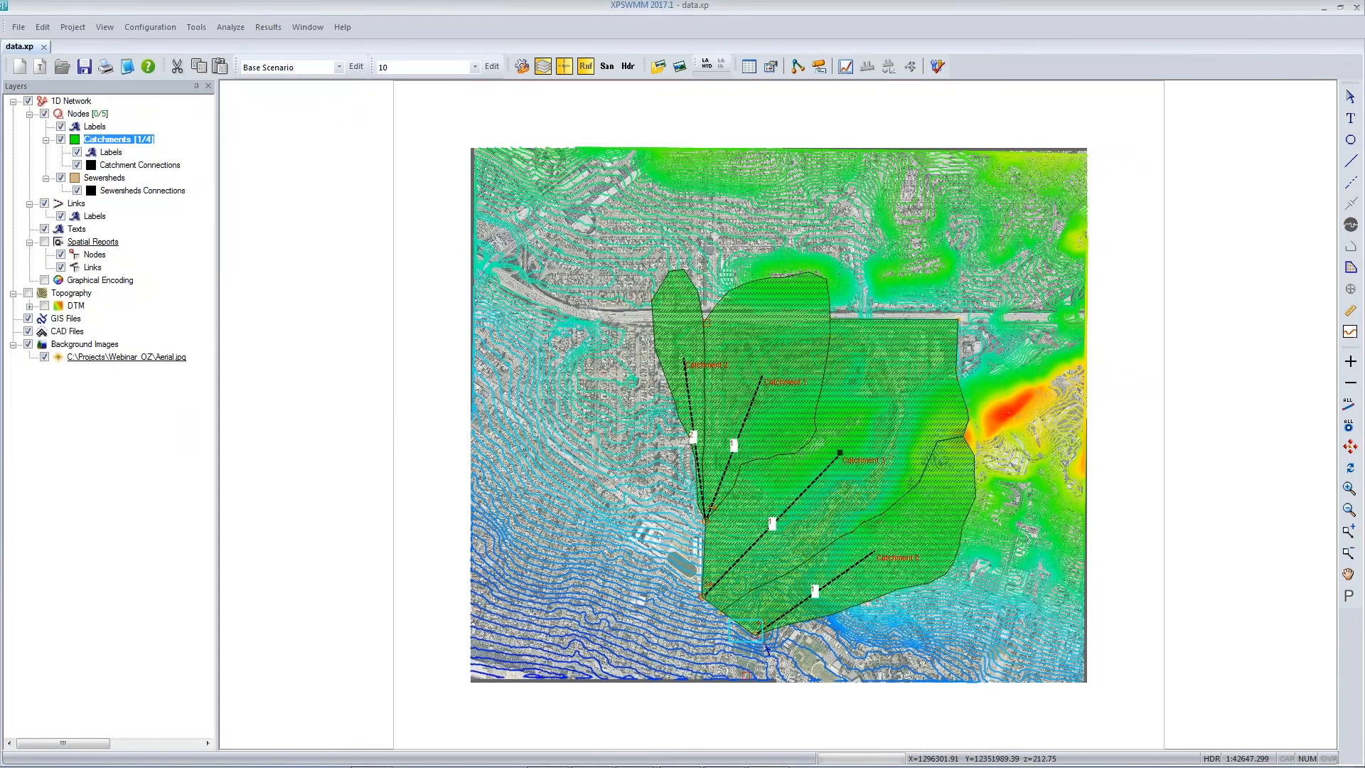
# Step: Paste the copied runoff data into Node 4A, enter its Time Area time of concentration and accept the node's runoff data
pyautogui.hotkey('ctrl', 'v')
pyautogui.click(677, 412)
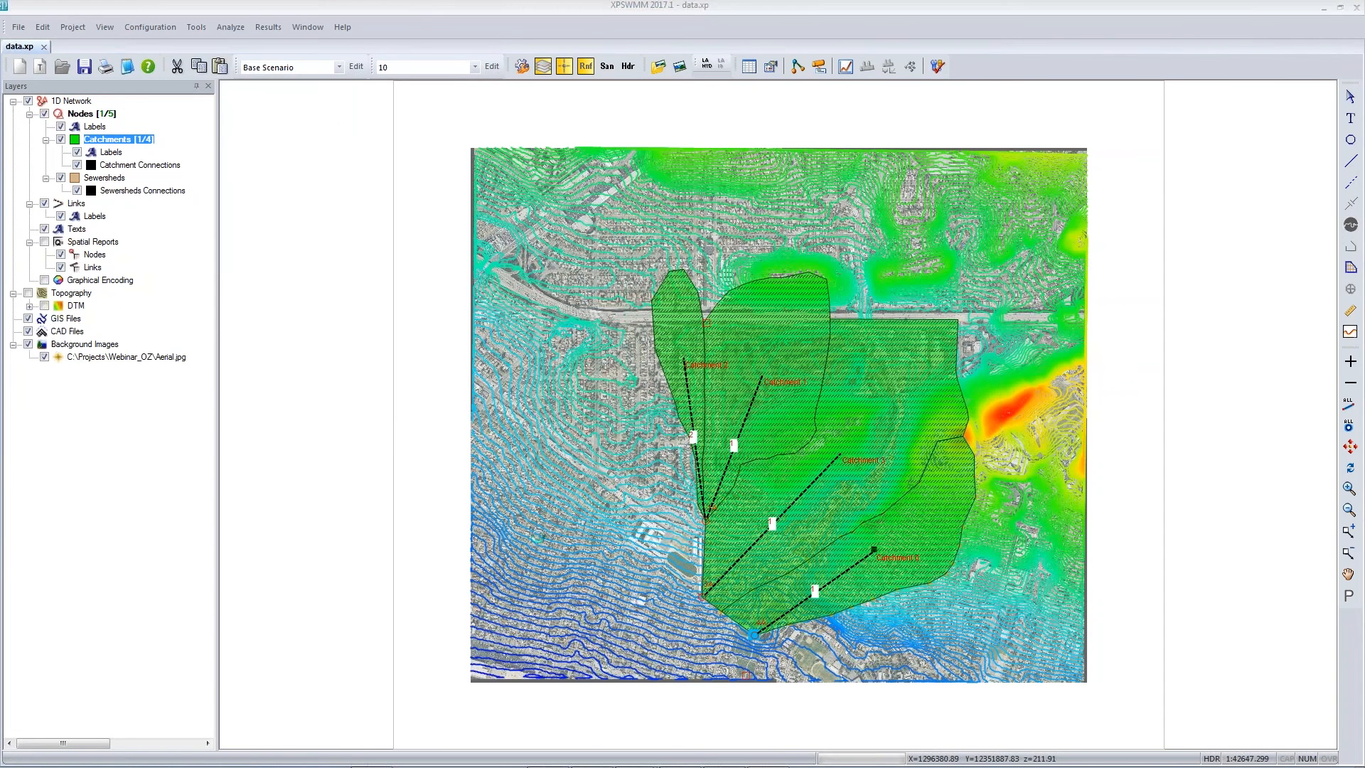
pyautogui.doubleClick(754, 633)
pyautogui.click(117, 103)
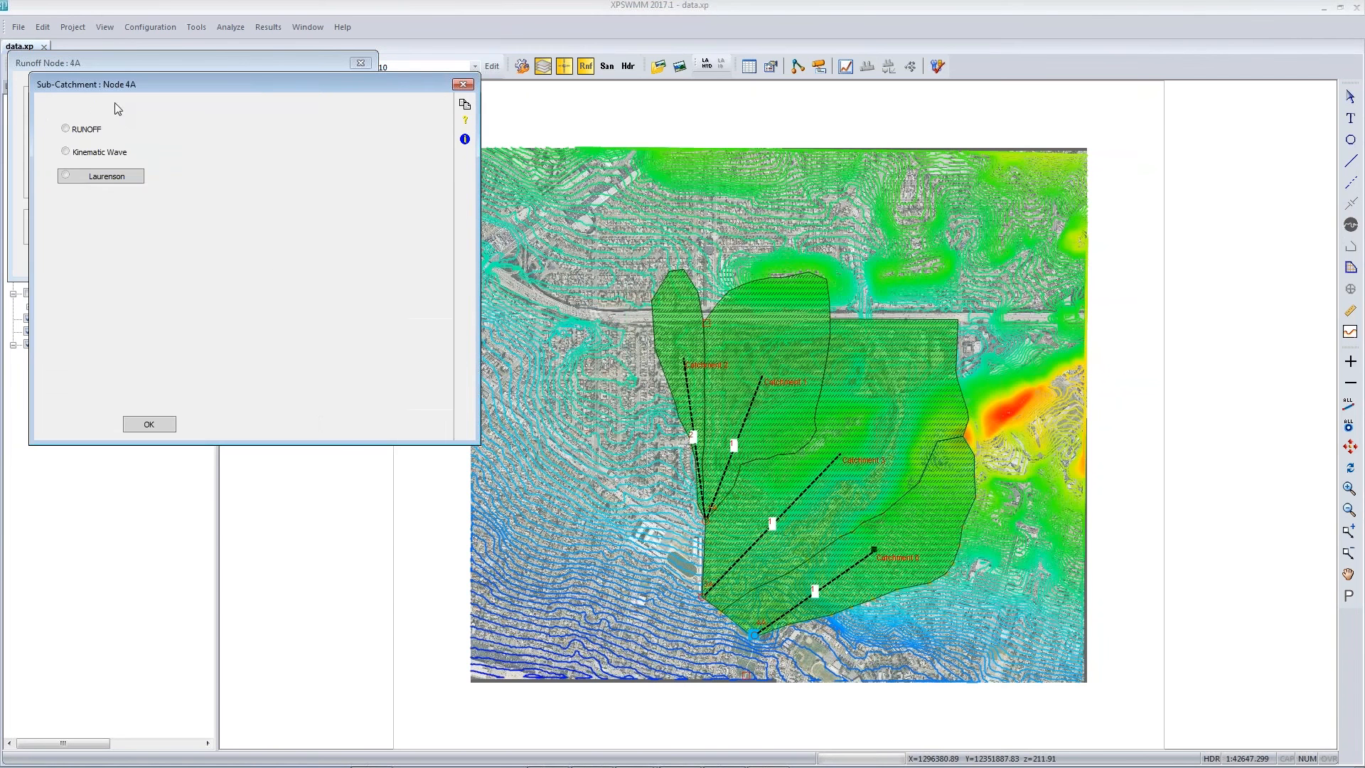
pyautogui.click(107, 223)
pyautogui.click(145, 180)
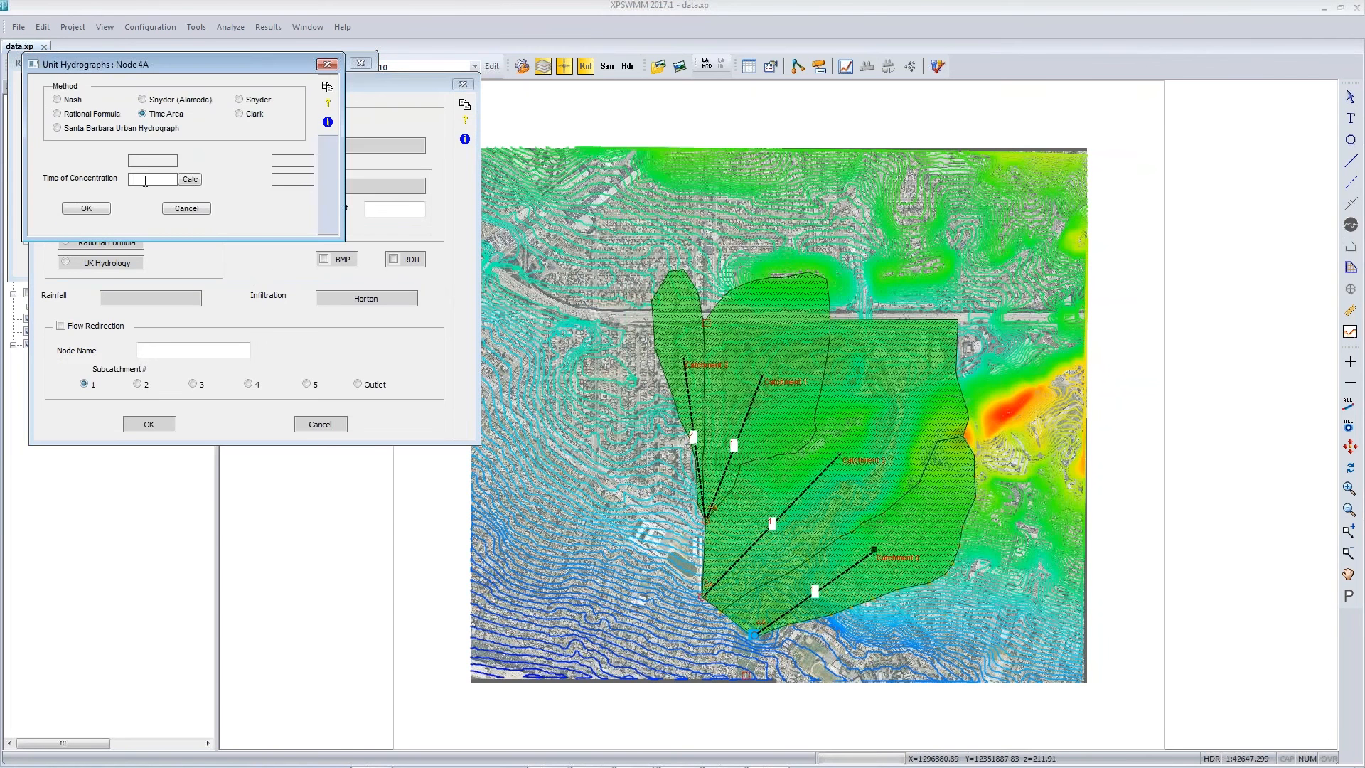
pyautogui.click(79, 208)
pyautogui.click(143, 422)
pyautogui.click(60, 260)
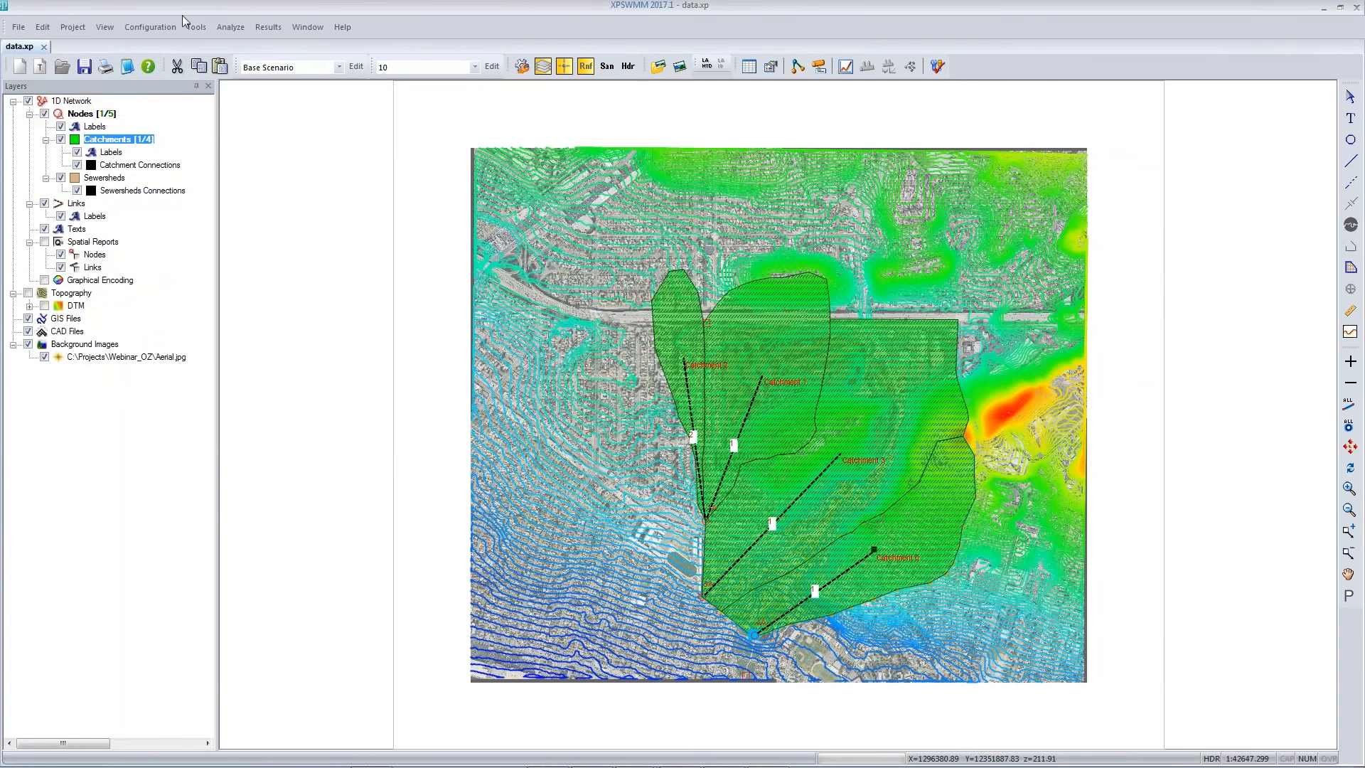
# Step: Solve the model and check the generated error log for problems
pyautogui.click(230, 27)
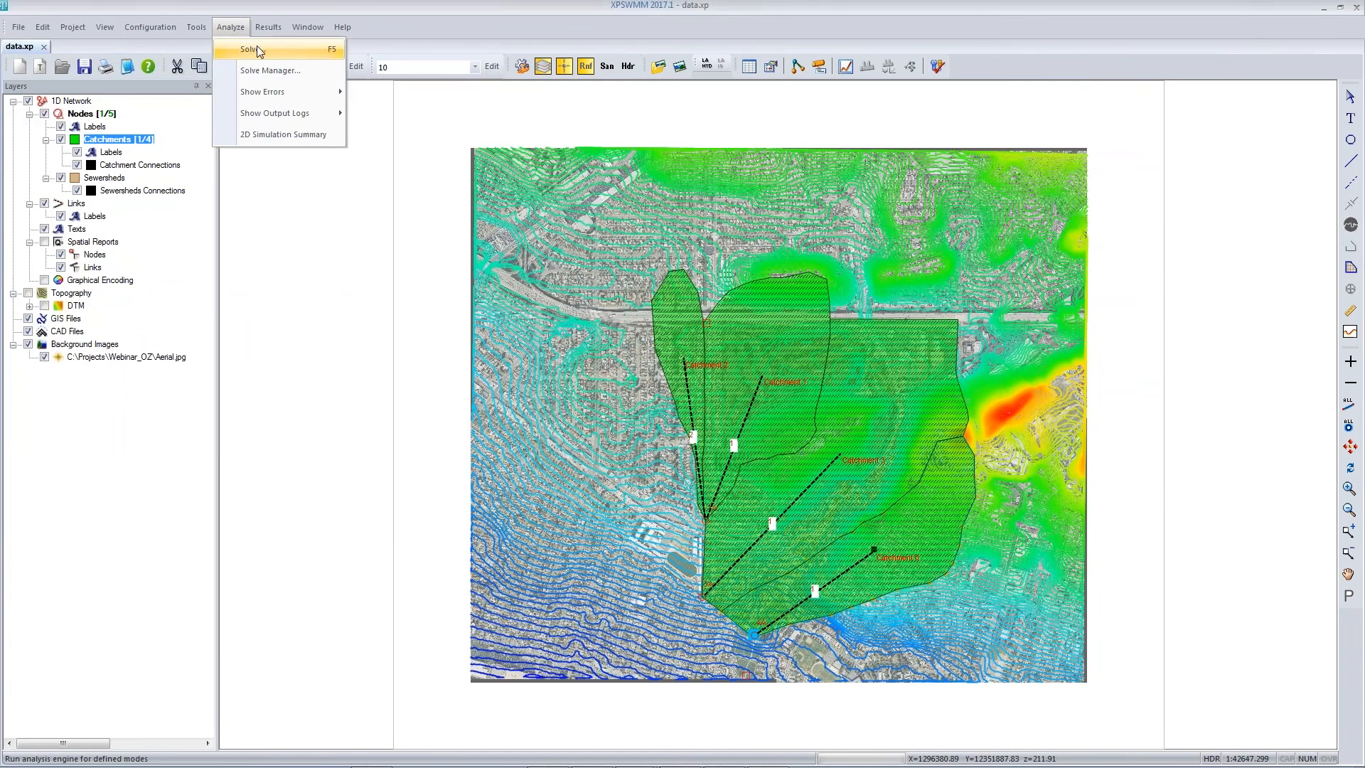
pyautogui.click(258, 49)
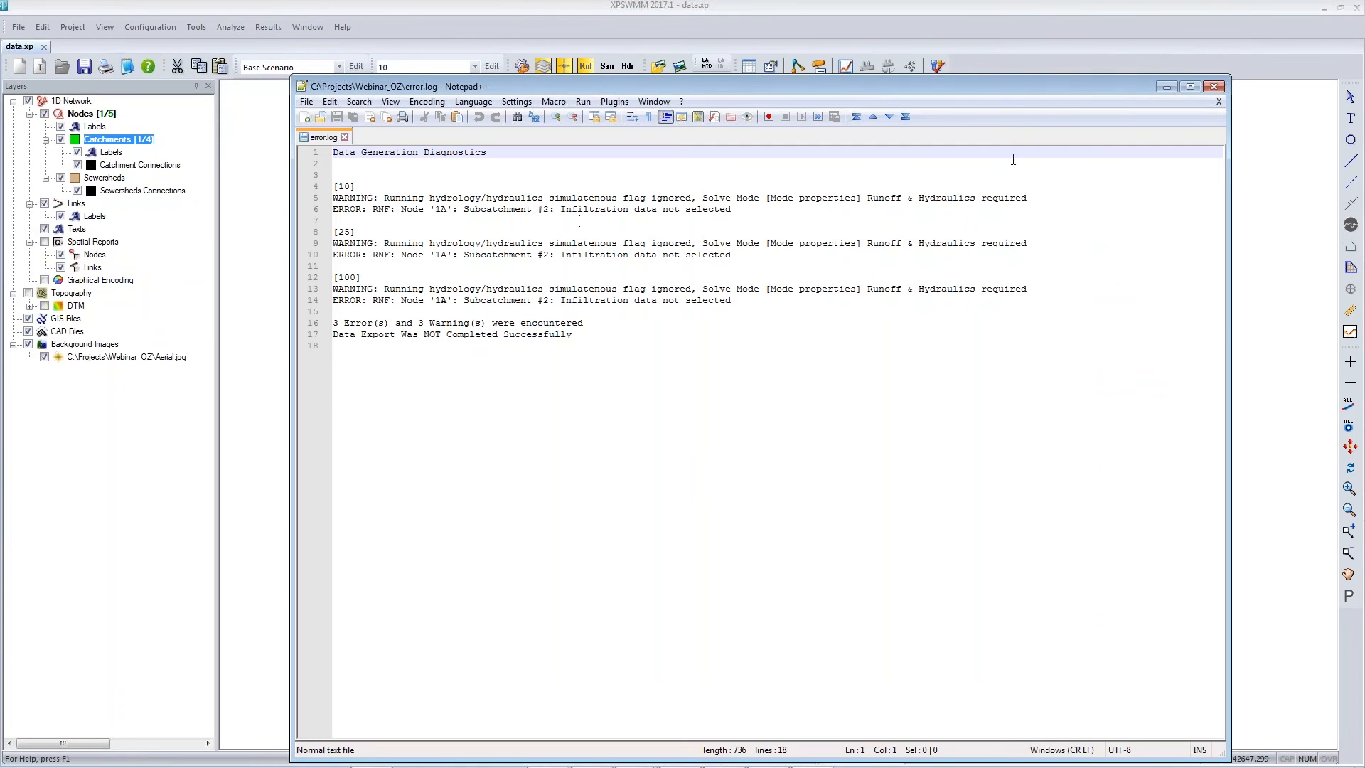
pyautogui.click(1211, 87)
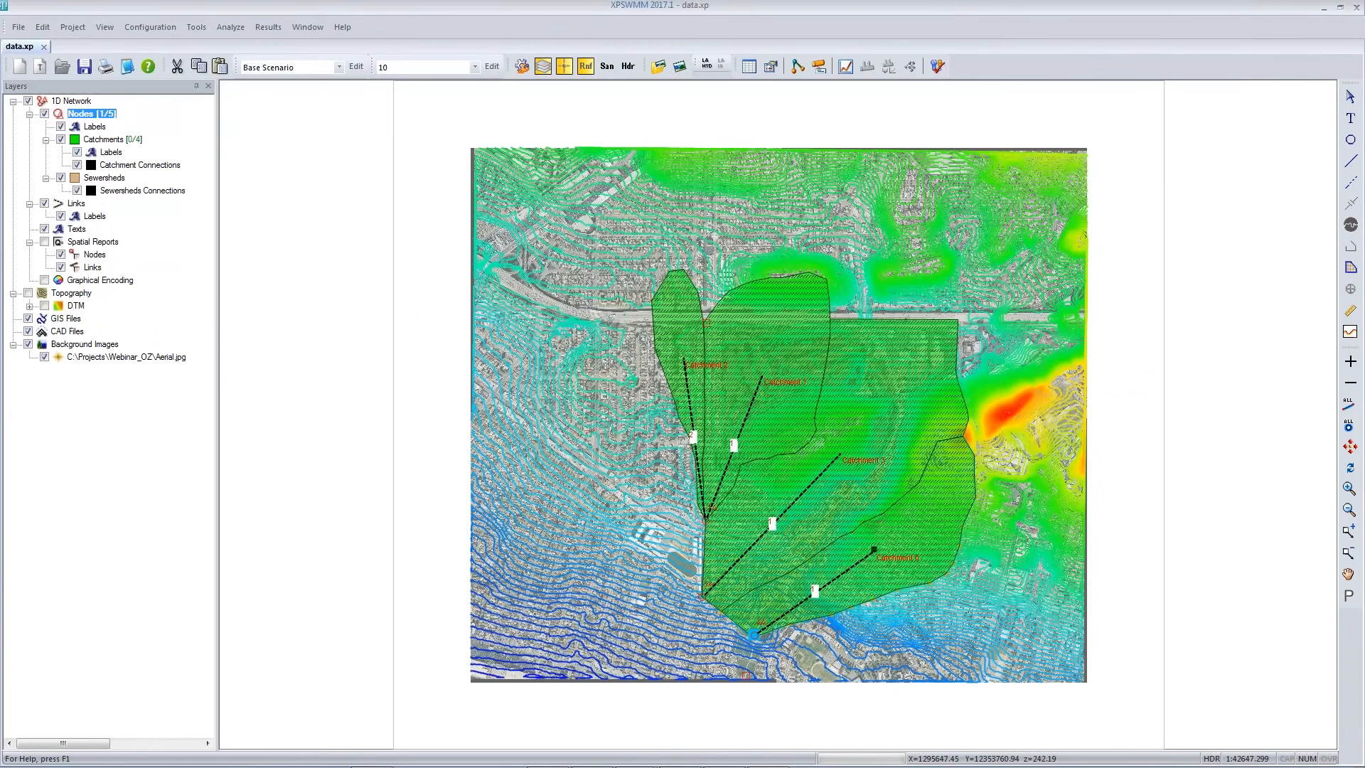
# Step: Assign the Horton infiltration record to Node 1A sub-catchment 2 and accept the node's runoff data
pyautogui.doubleClick(704, 521)
pyautogui.click(161, 99)
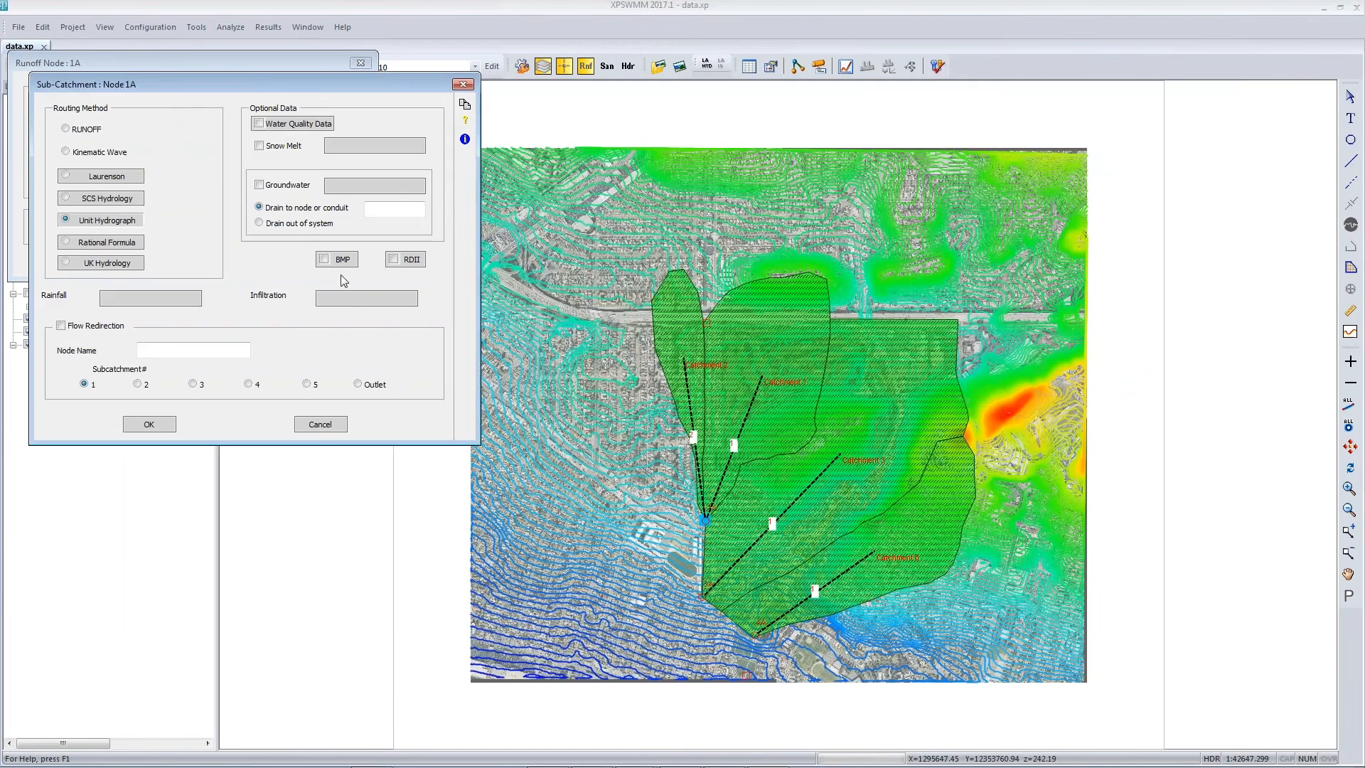
pyautogui.click(357, 305)
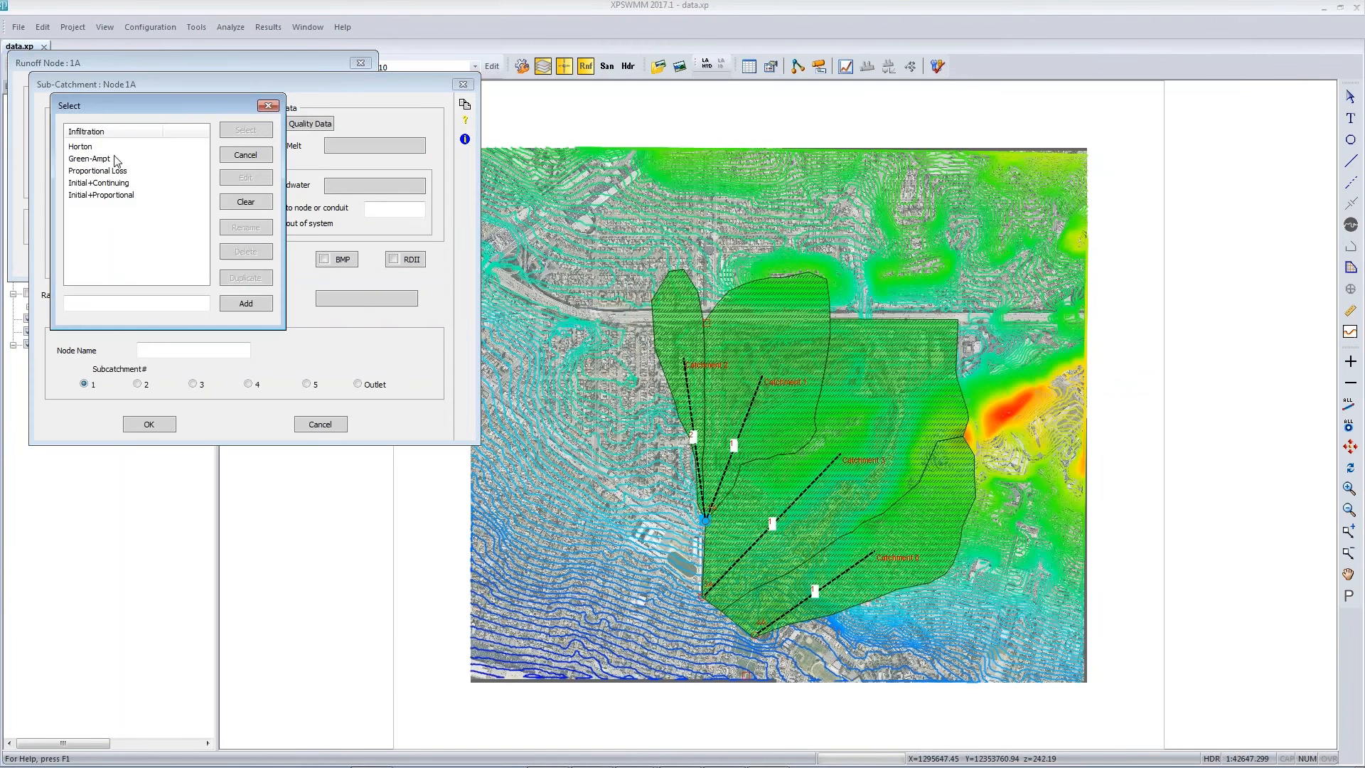
pyautogui.click(264, 139)
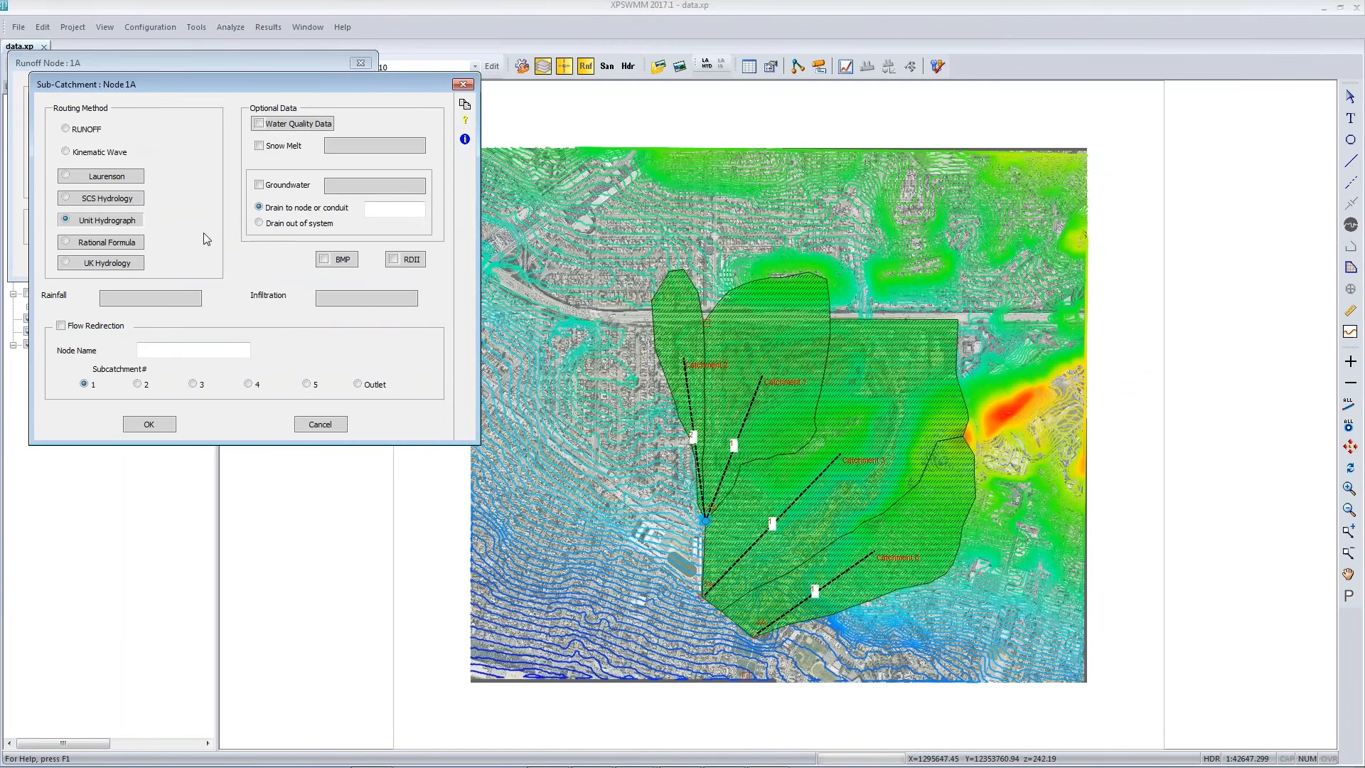
pyautogui.click(151, 424)
pyautogui.click(82, 272)
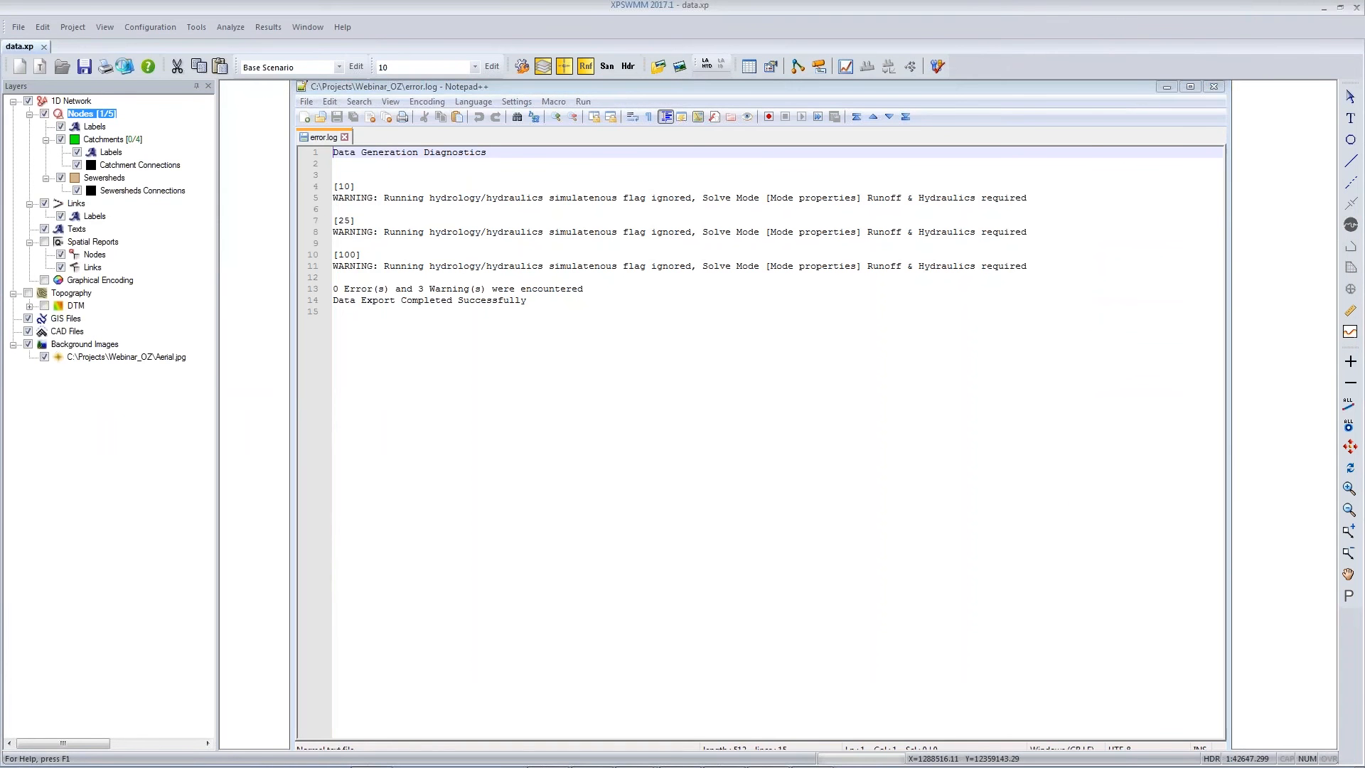
# Step: Run the analysis through the Solve Manager, reload error.log, and close the log and solver windows
pyautogui.click(259, 186)
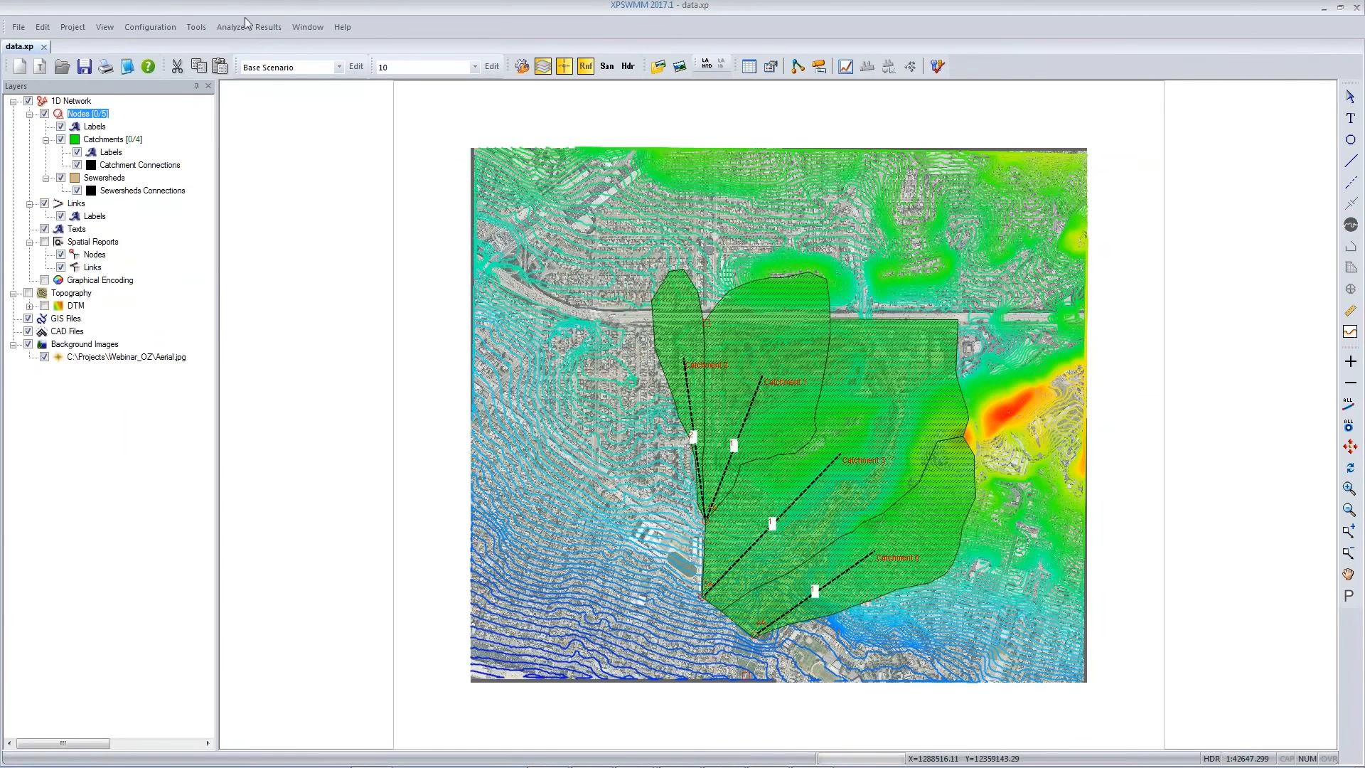
pyautogui.click(229, 27)
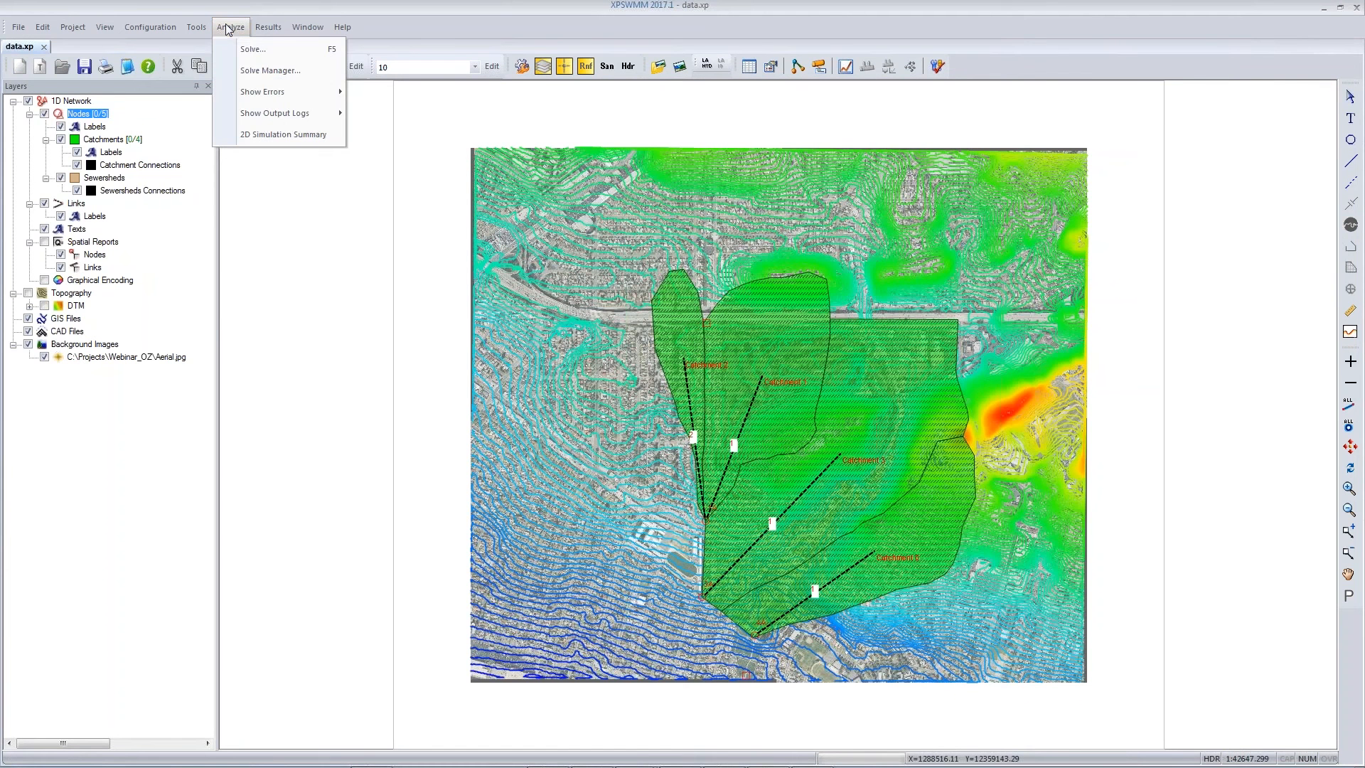
pyautogui.click(269, 71)
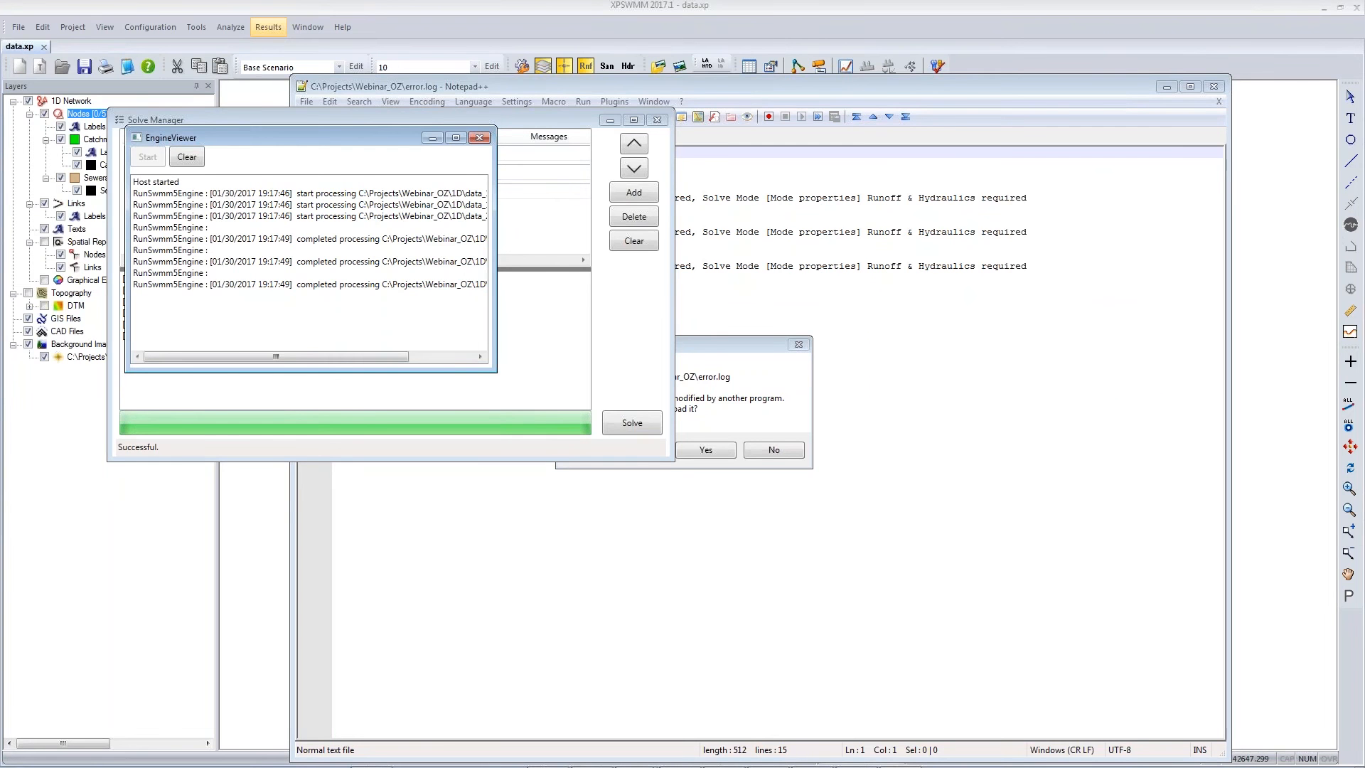
pyautogui.click(768, 546)
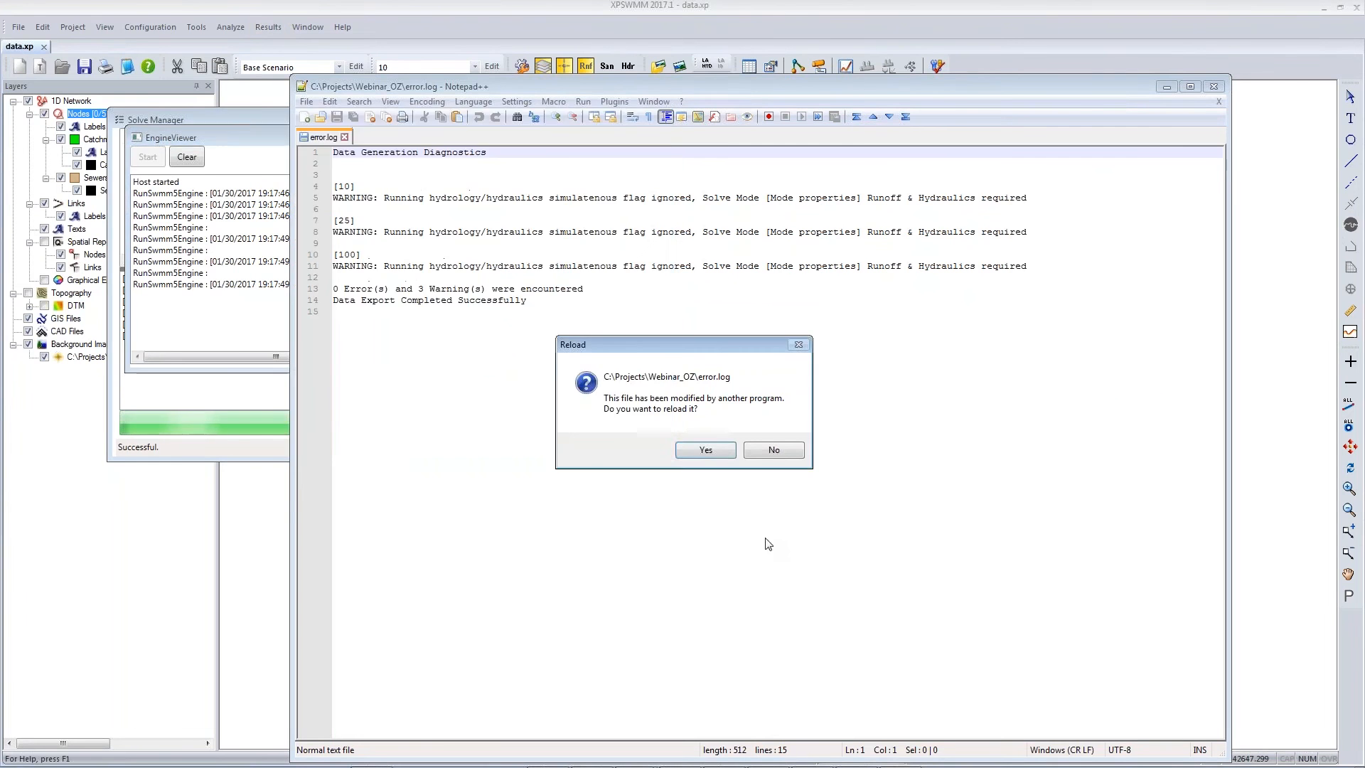
pyautogui.click(707, 452)
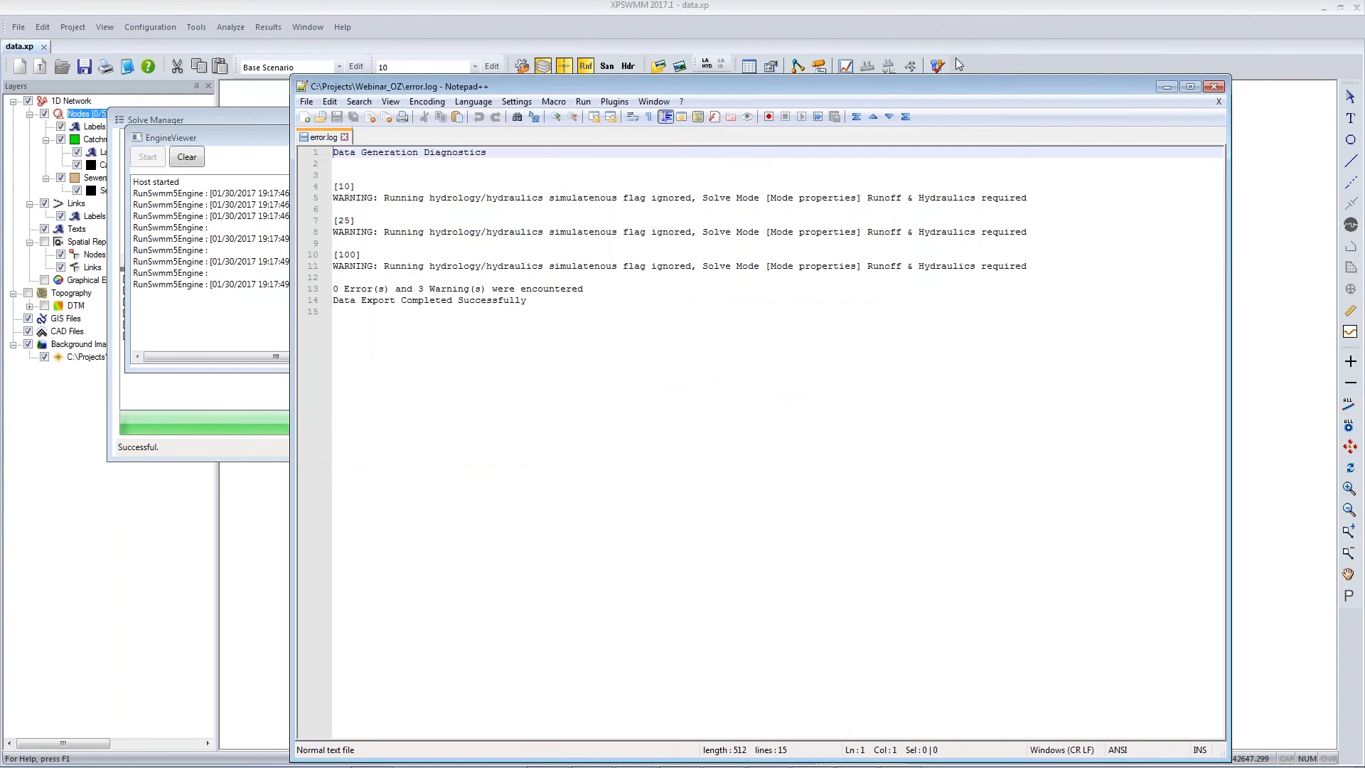
pyautogui.click(1214, 86)
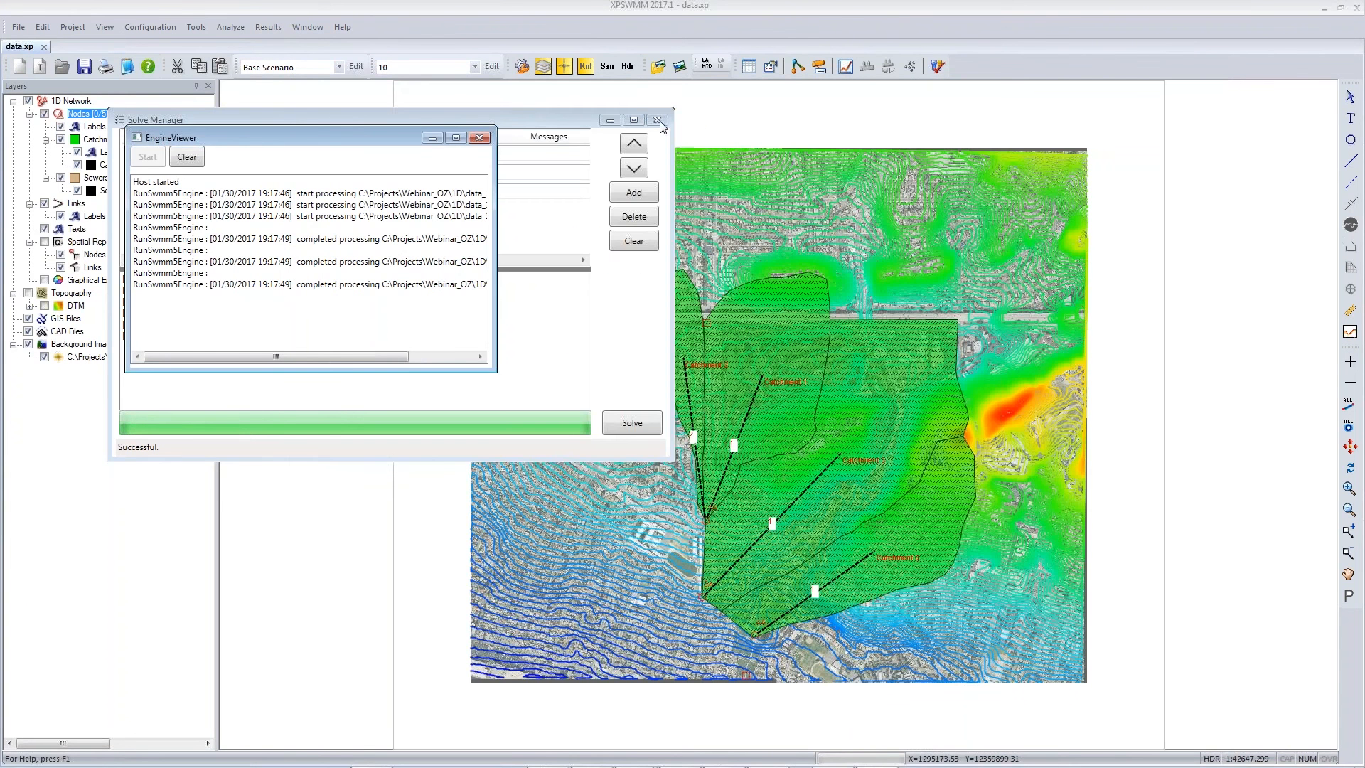
pyautogui.click(657, 121)
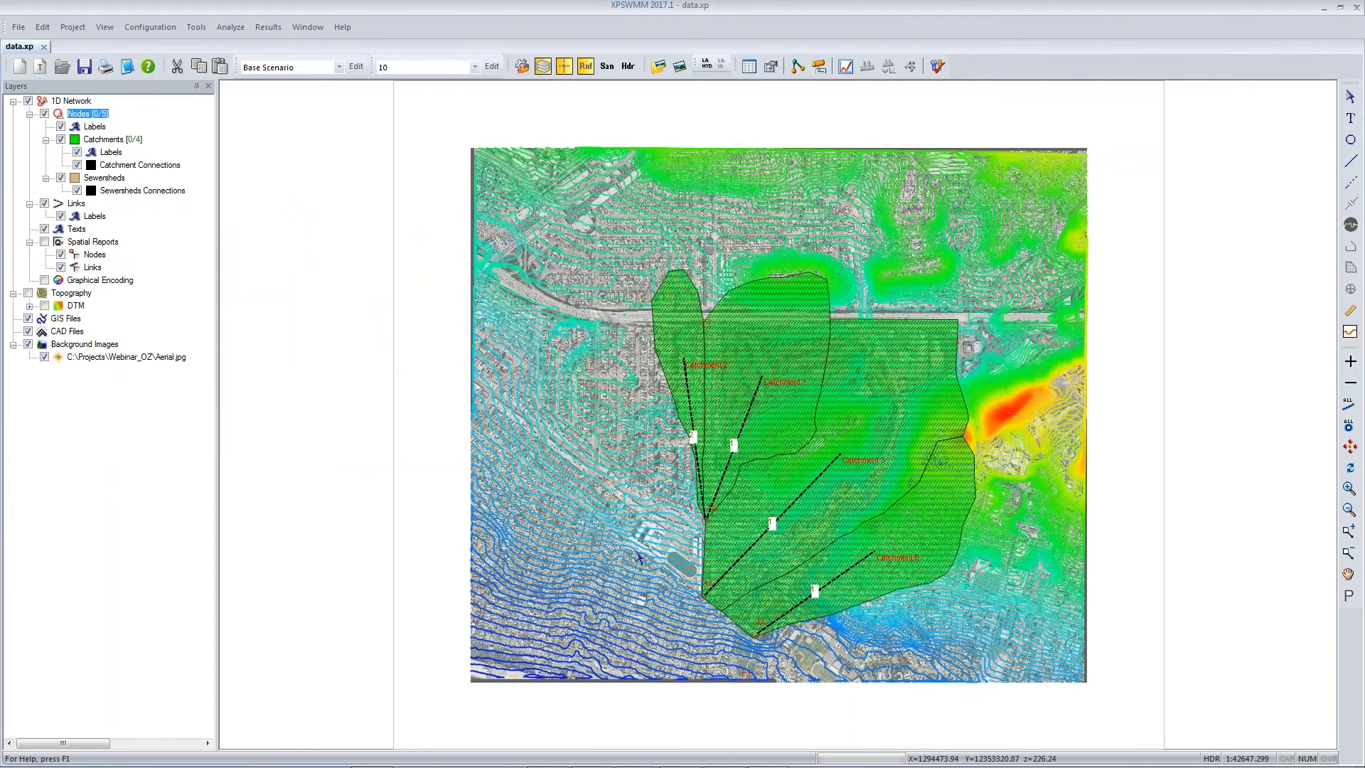
# Step: Review the Node 3A flow hydrographs for all storms and close the results view
pyautogui.click(701, 595)
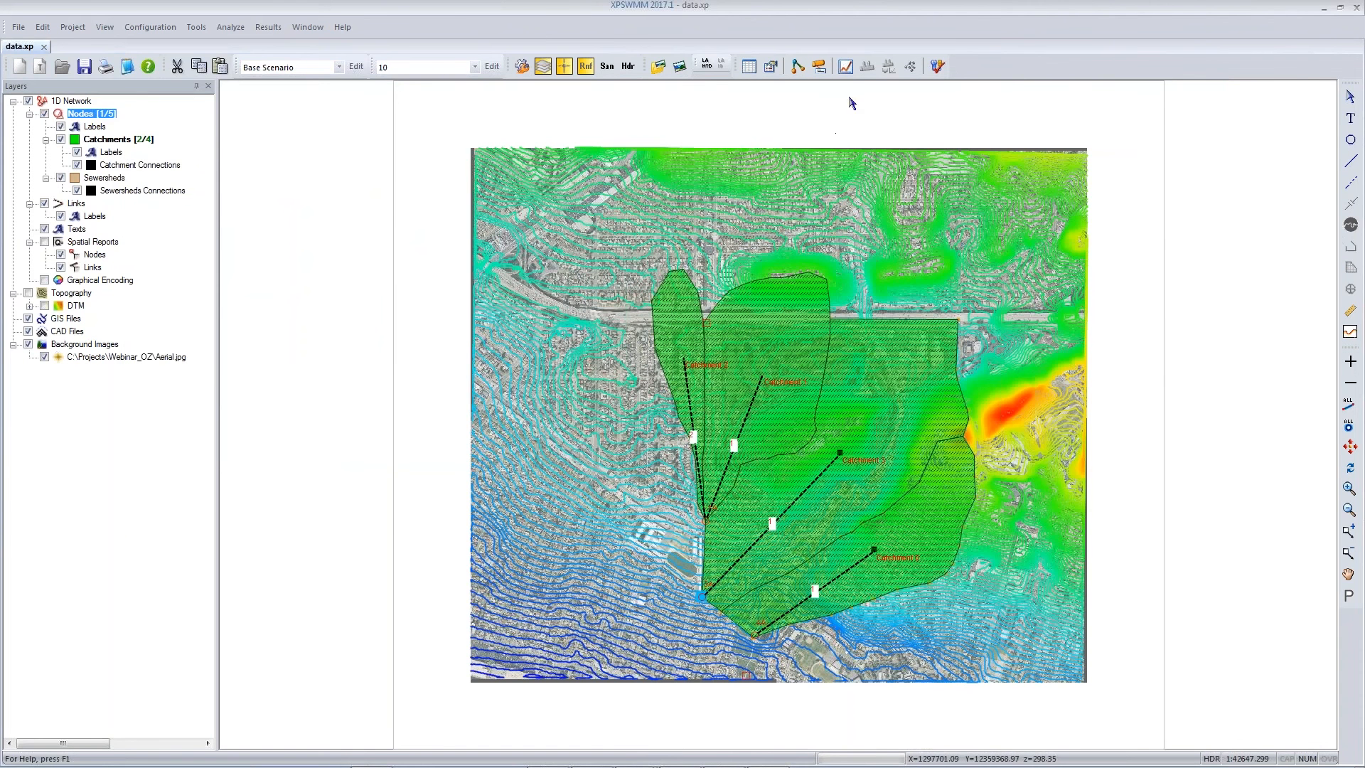
pyautogui.click(845, 66)
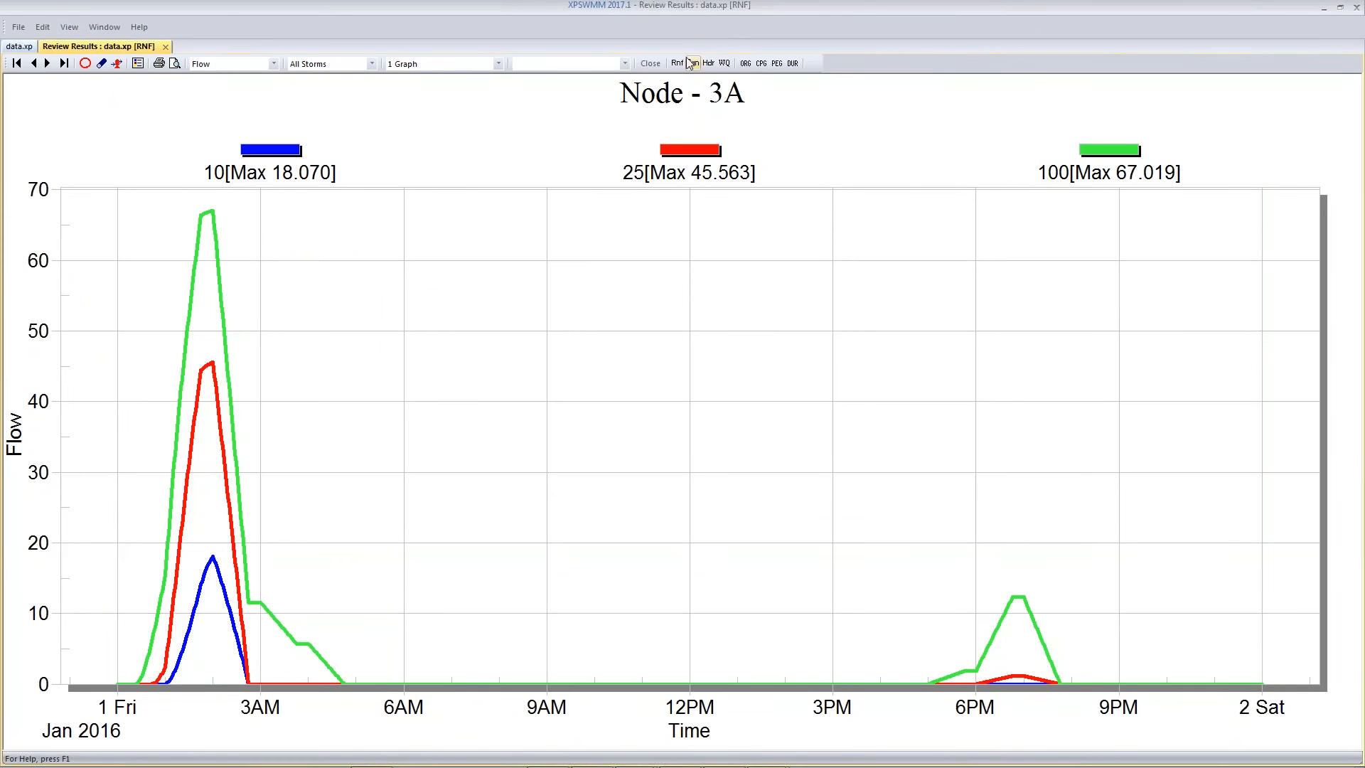
pyautogui.click(649, 64)
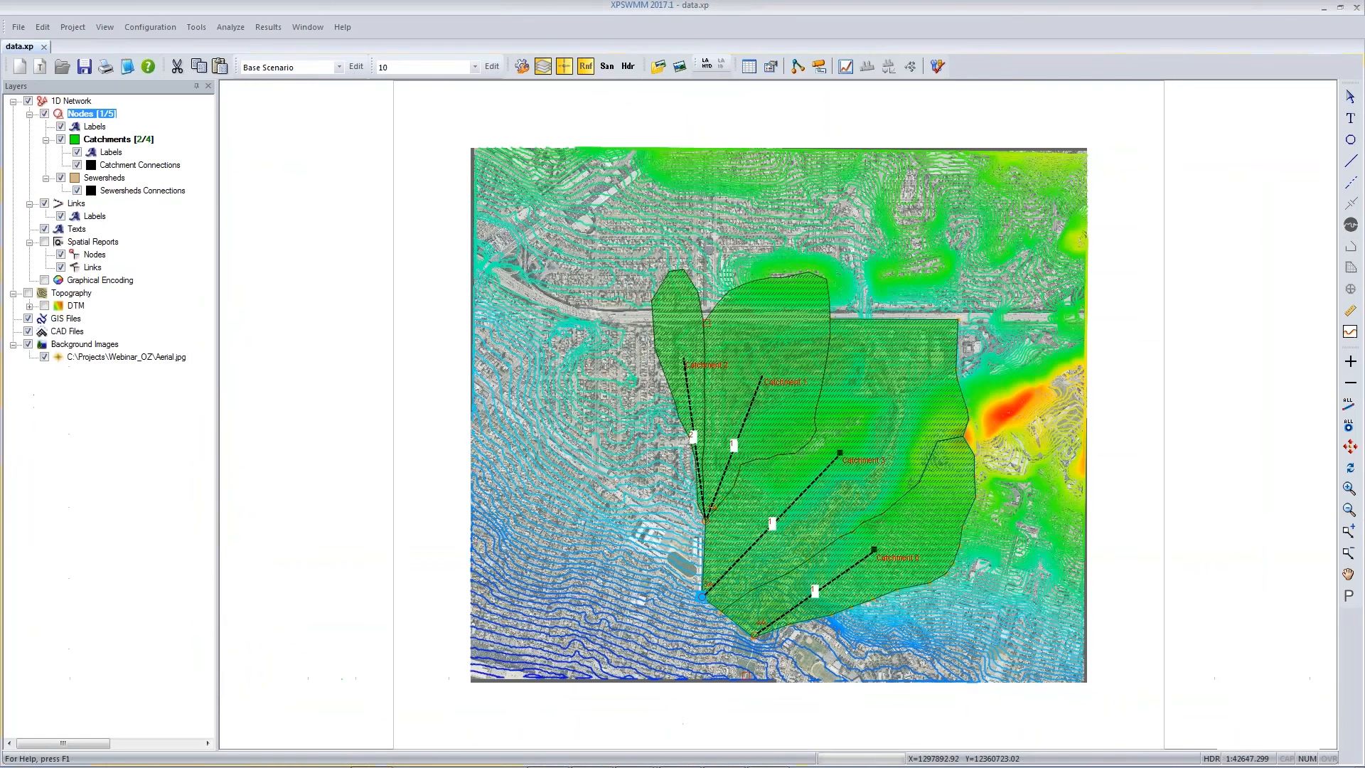
# Step: Switch to hydraulics mode and generate ground elevations from the TIN surface for all network nodes
pyautogui.click(627, 66)
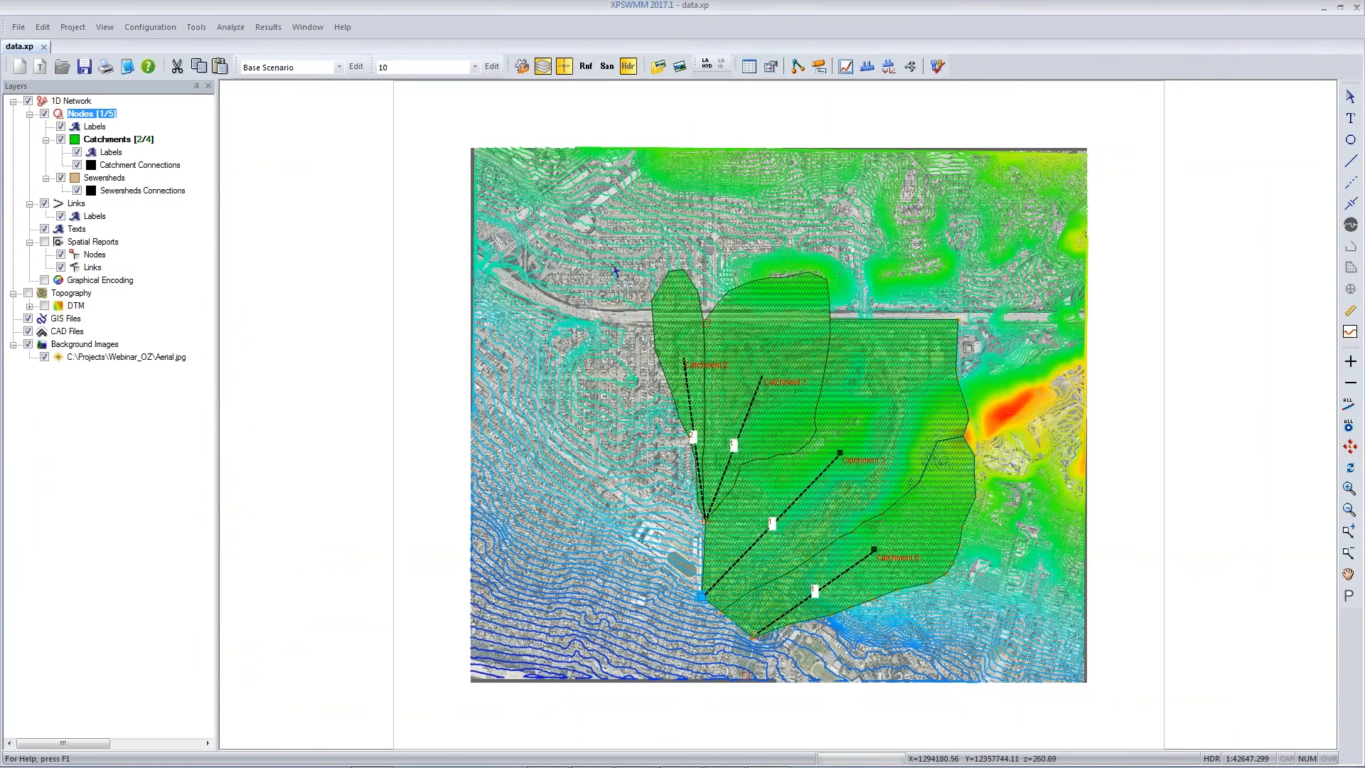
pyautogui.doubleClick(682, 309)
pyautogui.moveTo(746, 399); pyautogui.dragTo(813, 558)
pyautogui.click(194, 27)
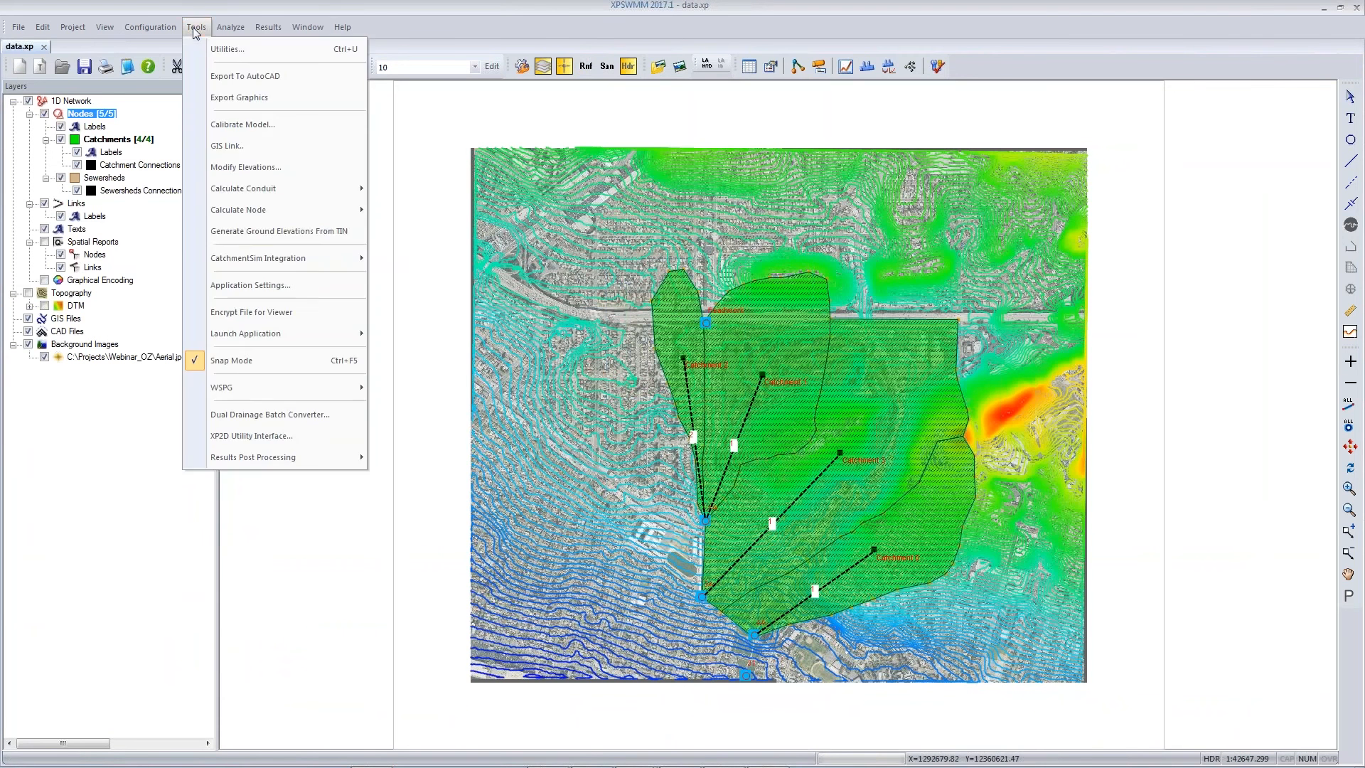
pyautogui.click(237, 231)
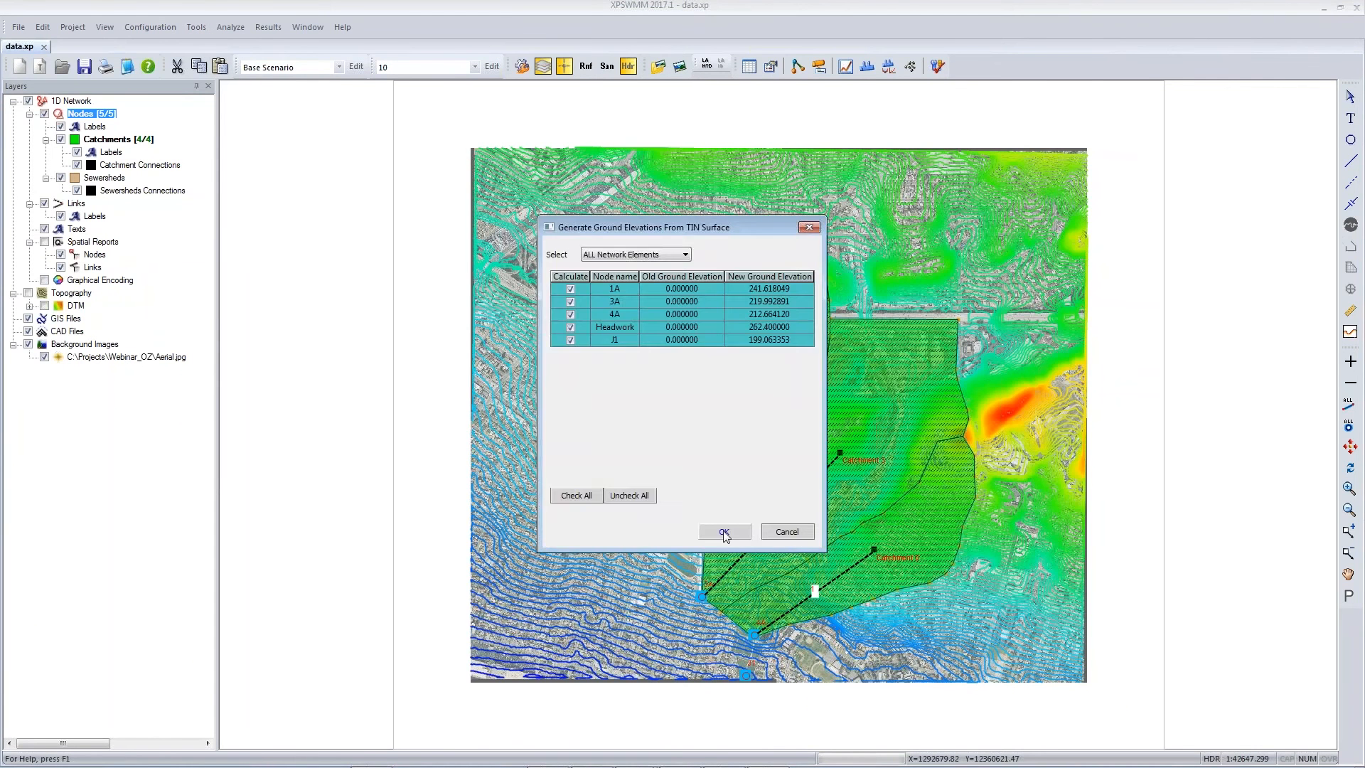
pyautogui.click(721, 531)
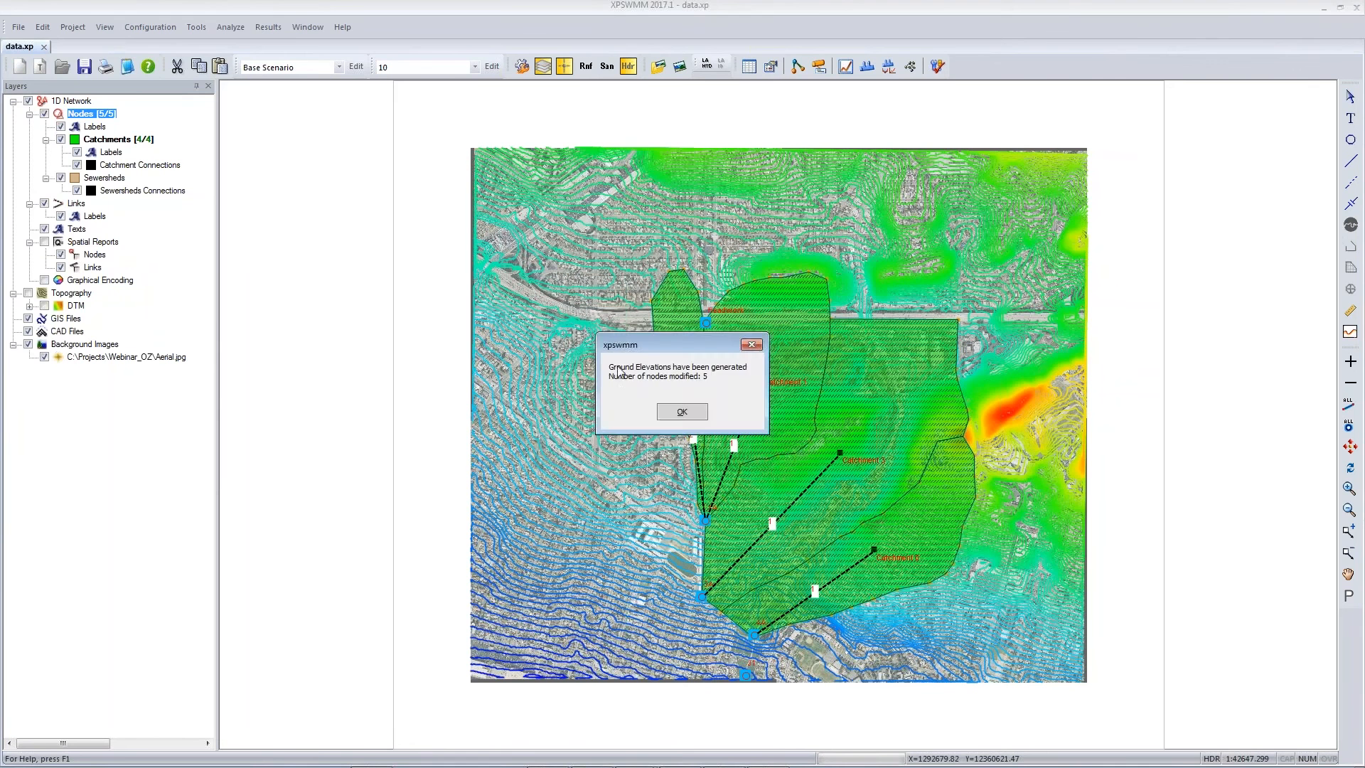
pyautogui.click(681, 411)
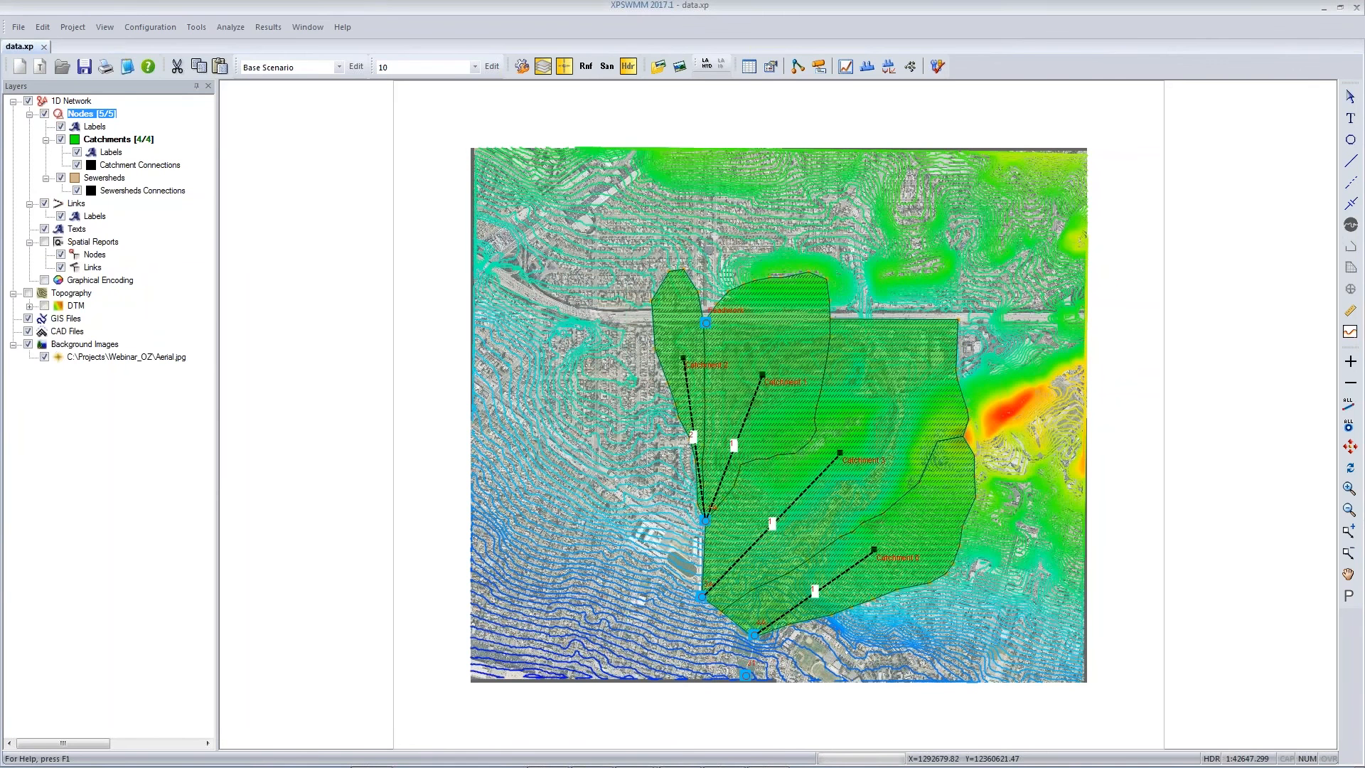
# Step: Import the conduit network from the LandXML file model_network.xml
pyautogui.click(18, 27)
pyautogui.moveTo(125, 239)
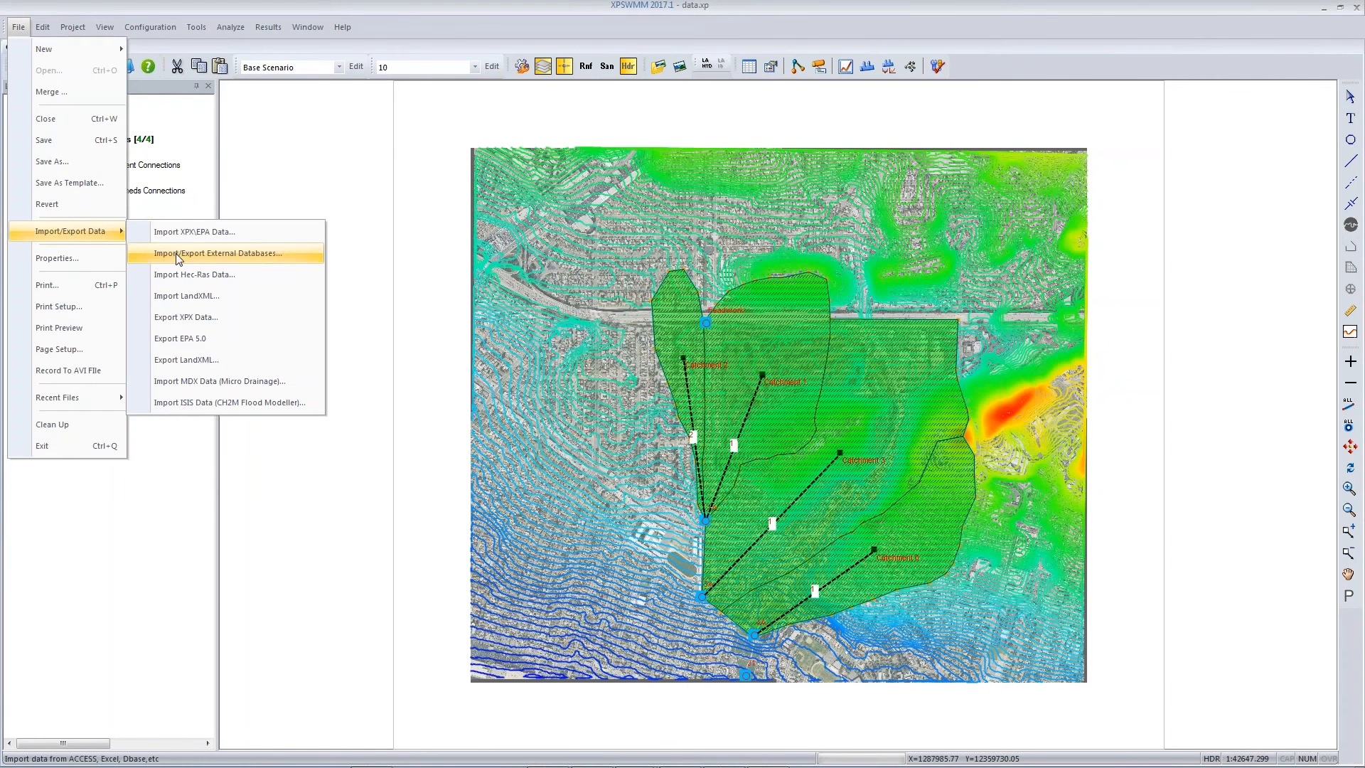
pyautogui.click(192, 298)
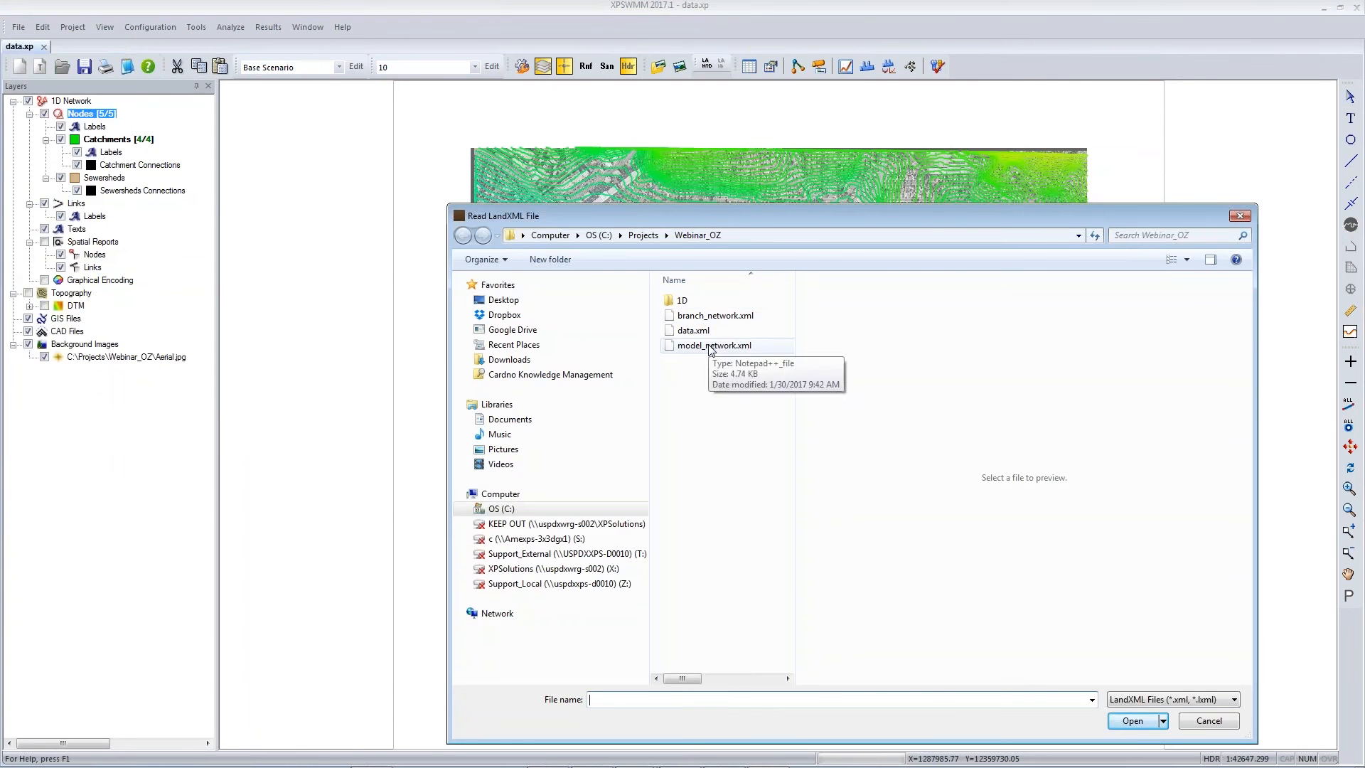
pyautogui.click(711, 346)
pyautogui.doubleClick(710, 346)
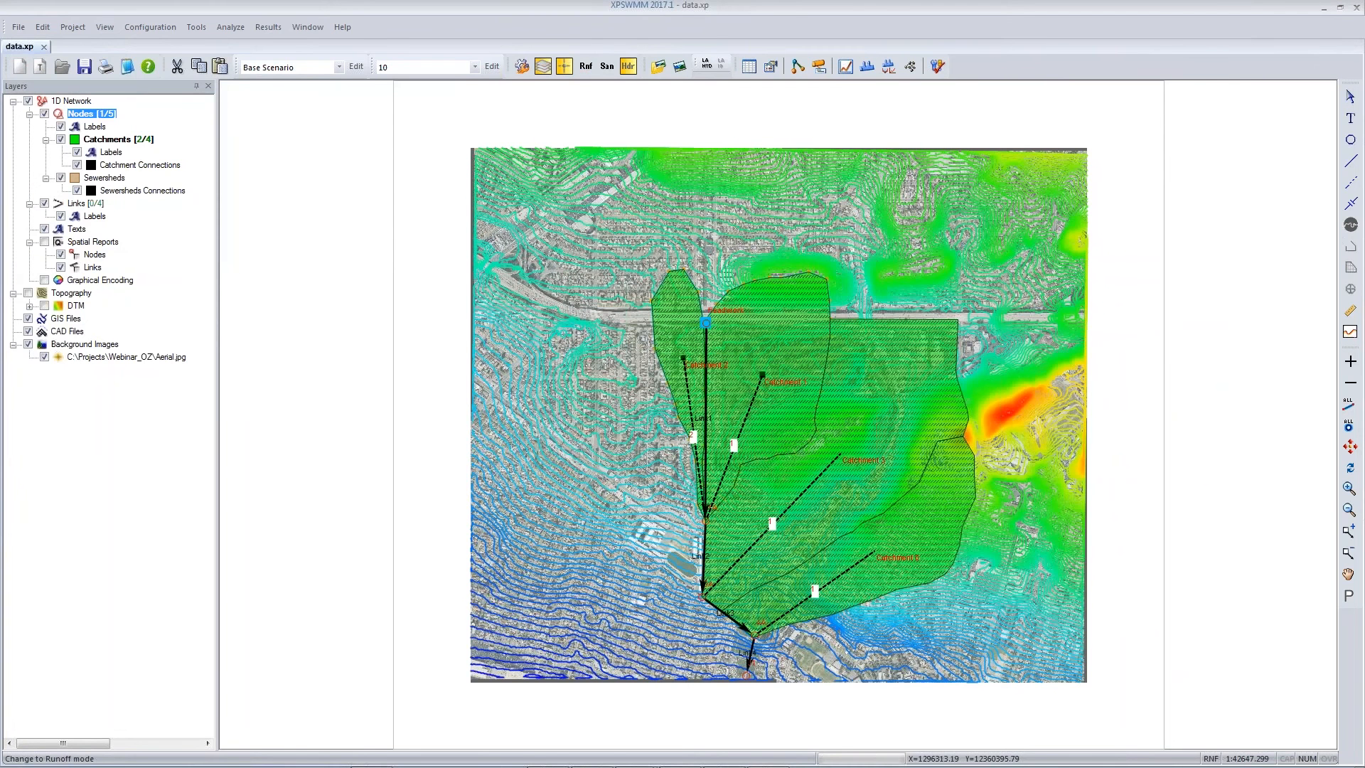
# Step: Check the links in runoff mode, return to hydraulics mode, and turn off current-mode-only solving so runoff and hydraulics solve together
pyautogui.click(585, 66)
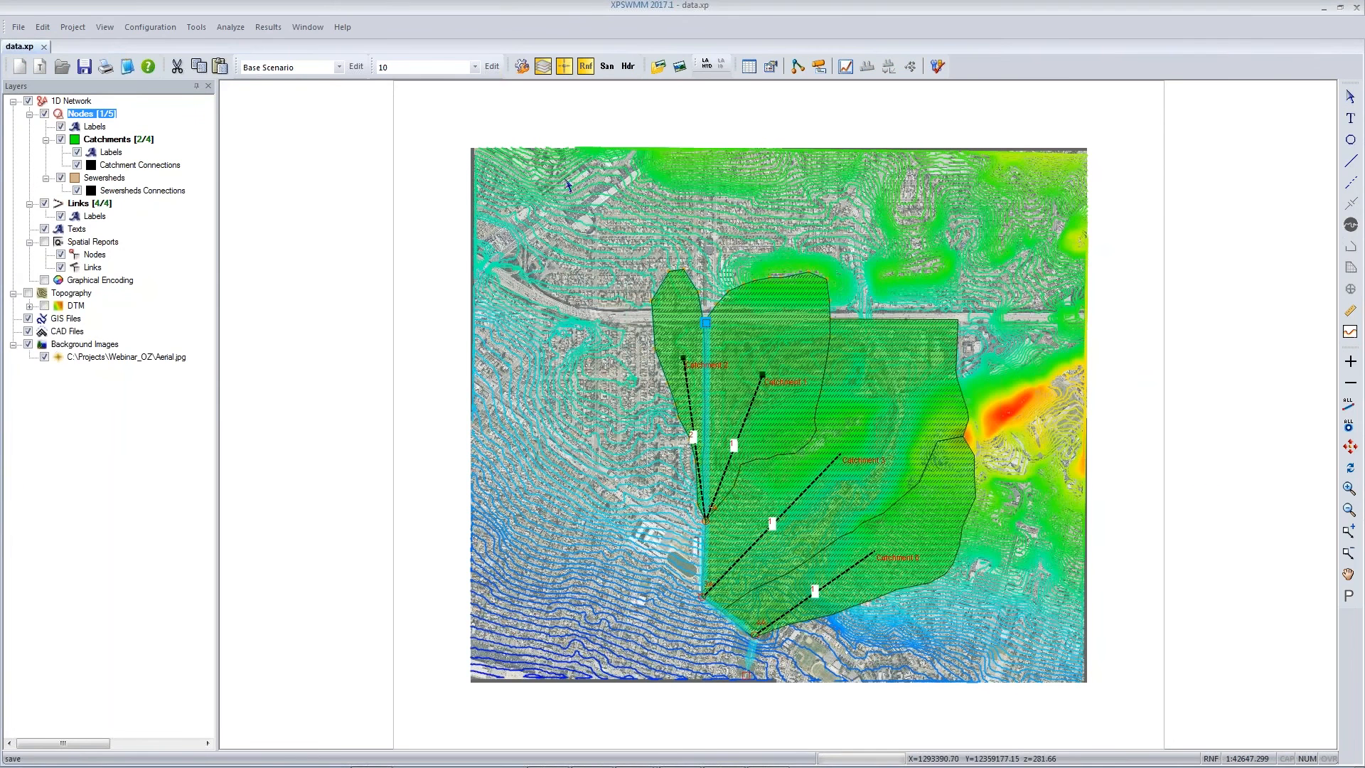
pyautogui.click(629, 67)
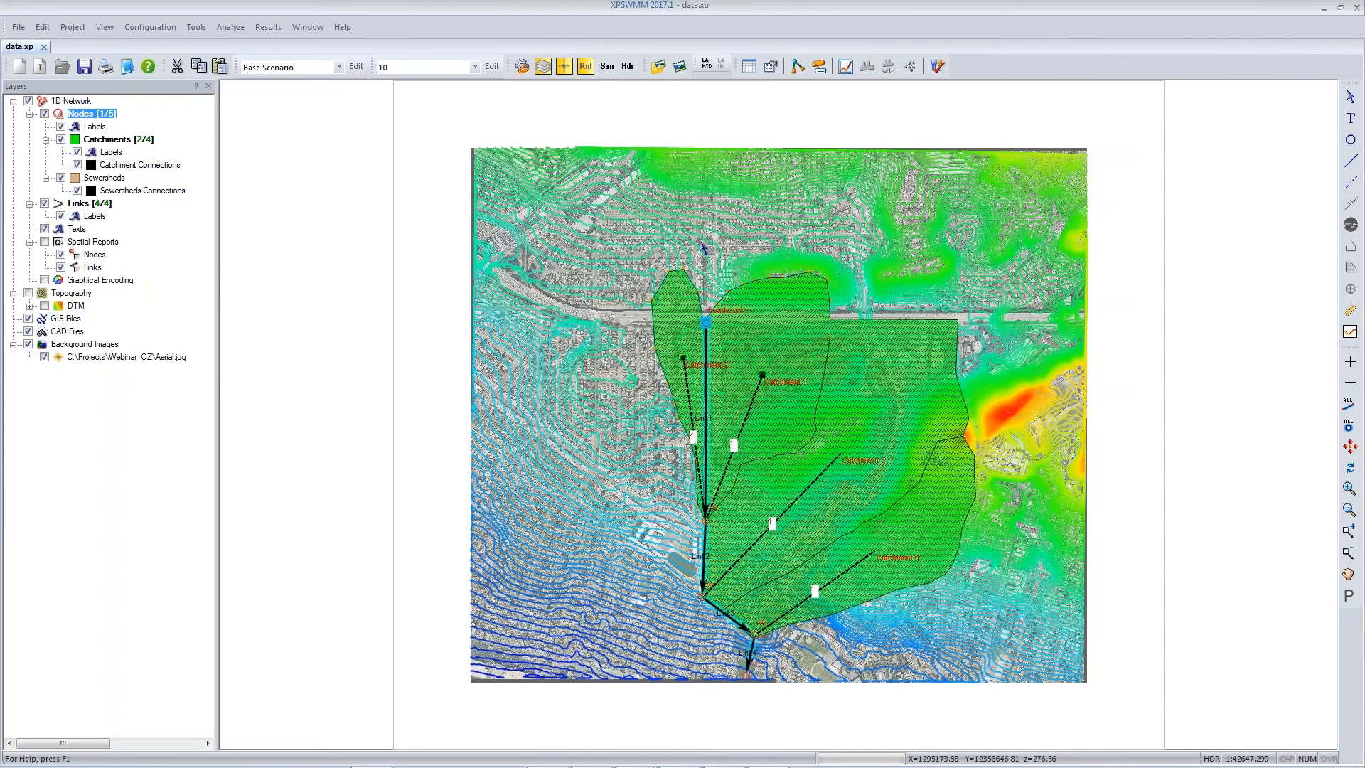
pyautogui.click(141, 27)
pyautogui.click(177, 141)
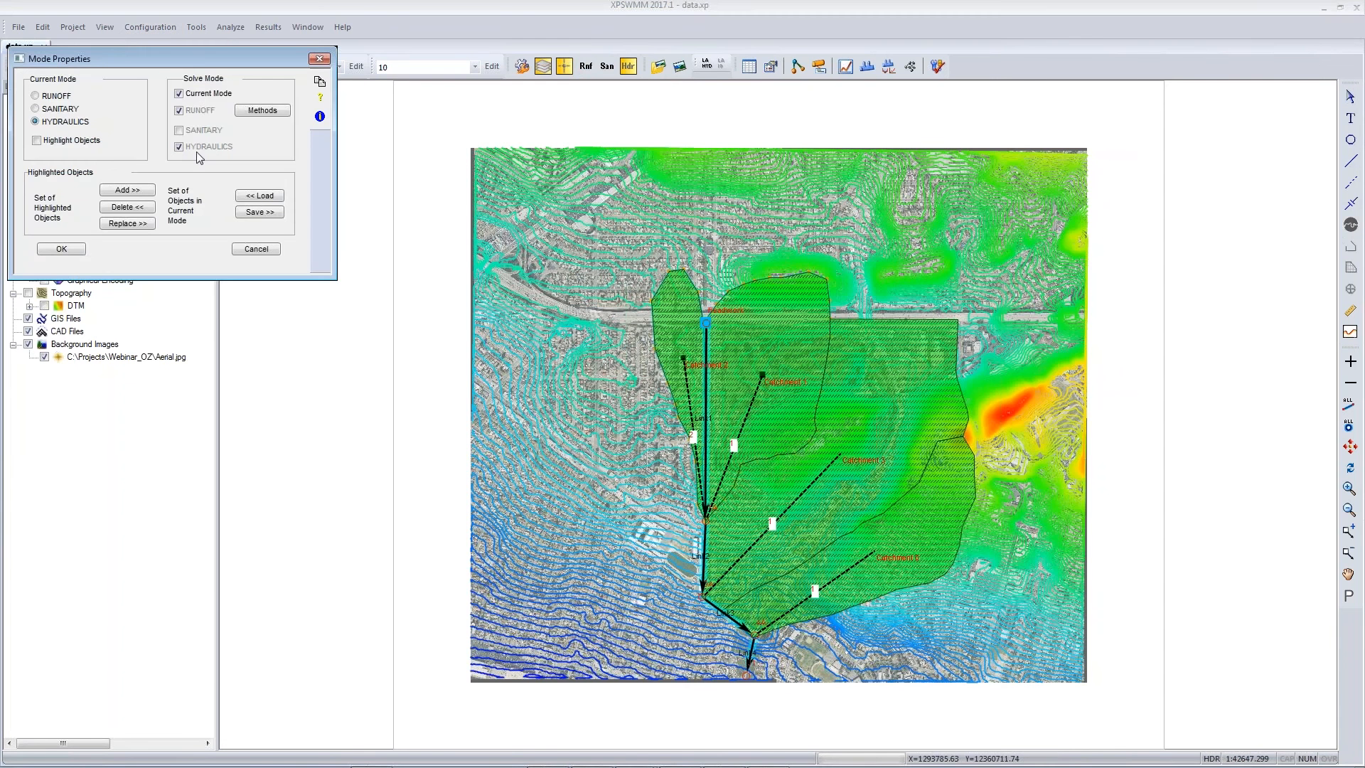
pyautogui.click(202, 96)
pyautogui.click(61, 248)
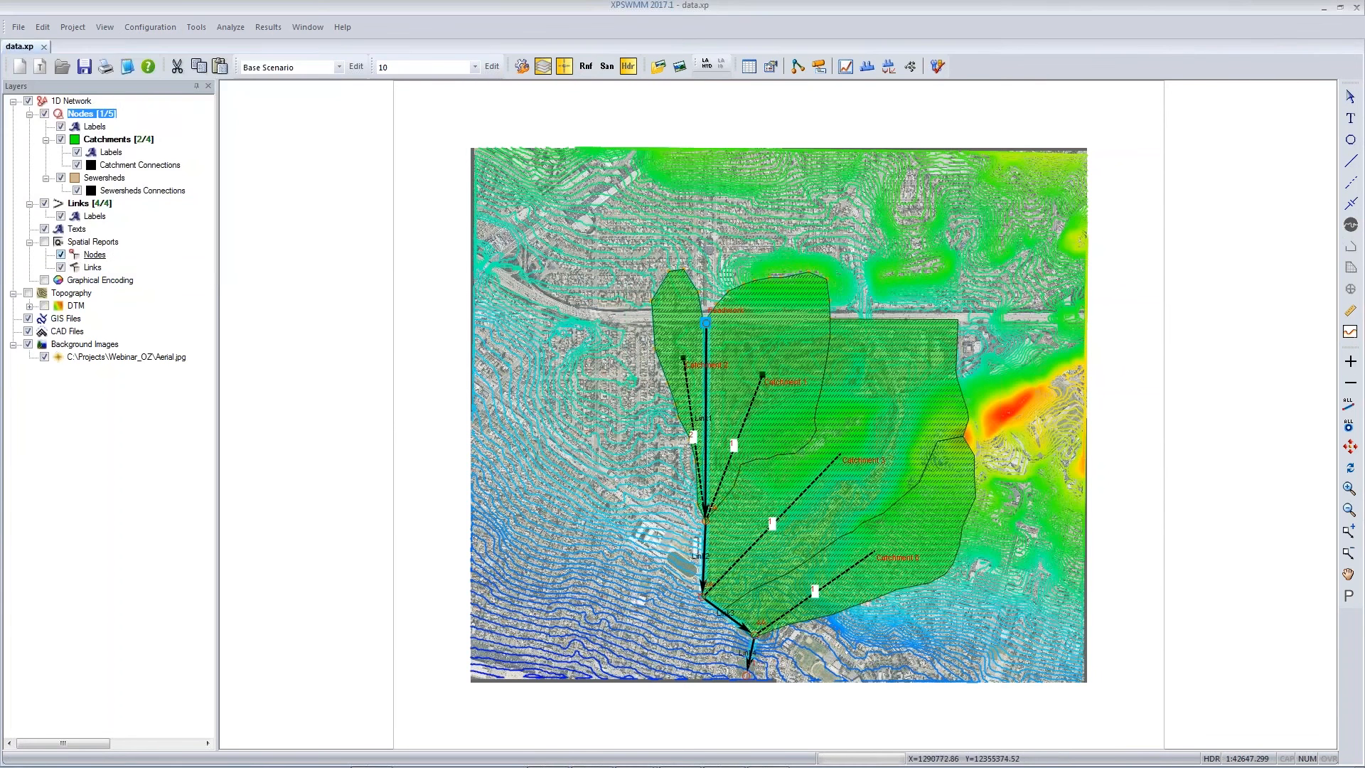
# Step: Define the outlet control of Node J1 as Type 1, Free Outfall and accept the node data
pyautogui.doubleClick(747, 675)
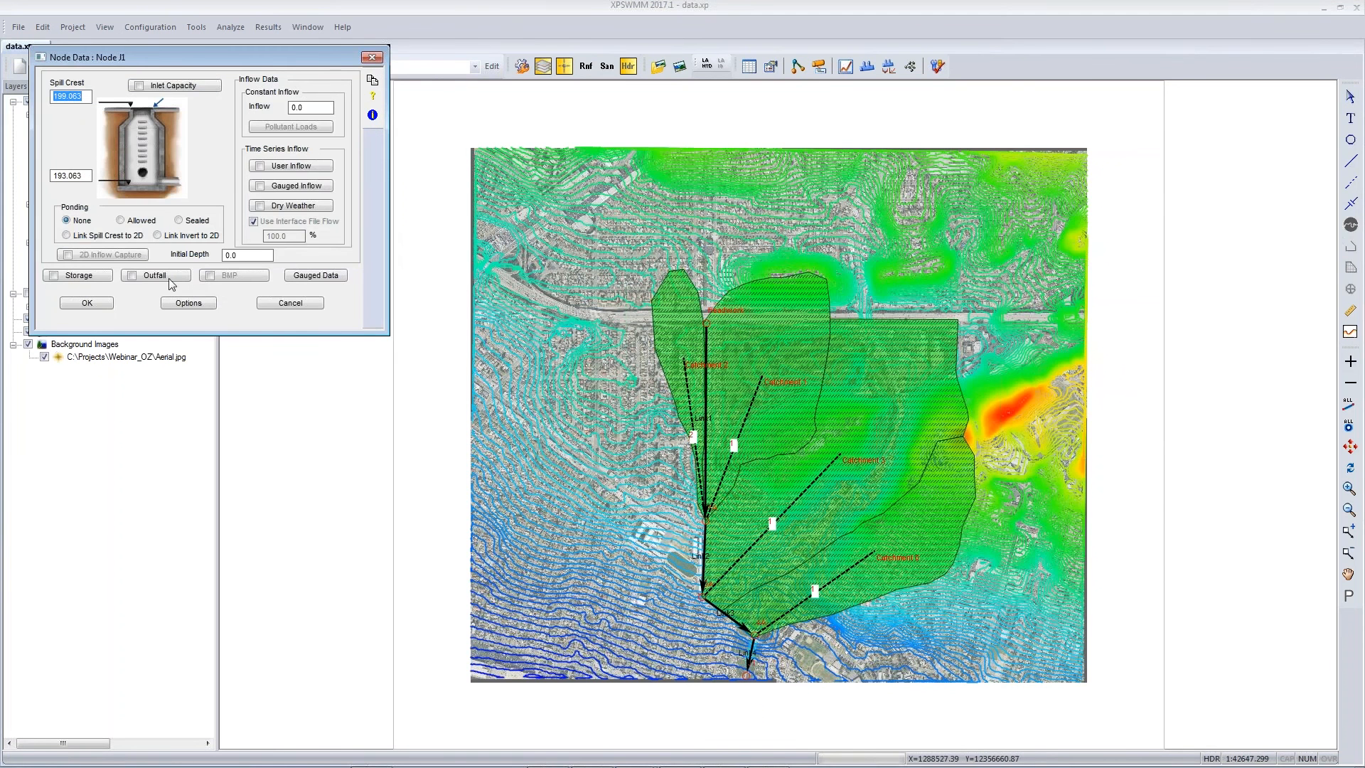
pyautogui.click(169, 277)
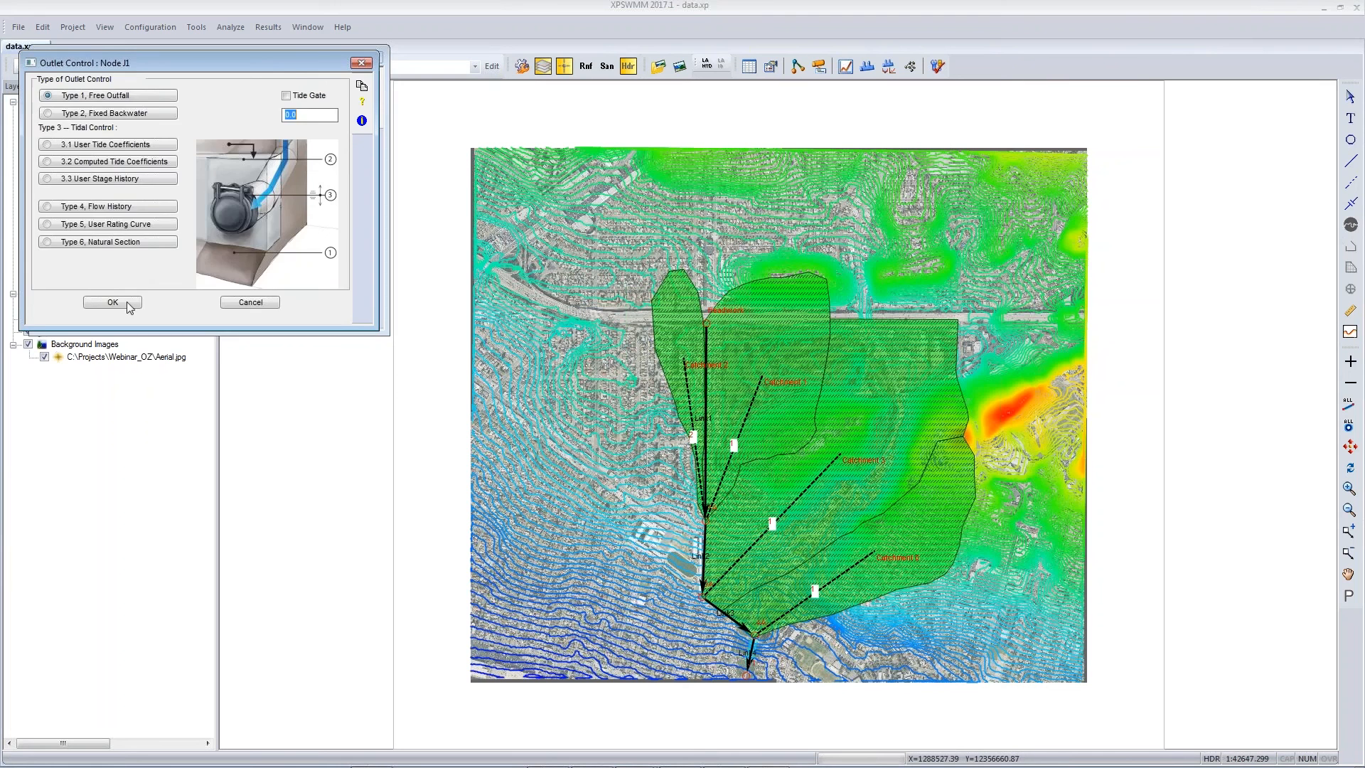
pyautogui.click(129, 307)
pyautogui.click(84, 304)
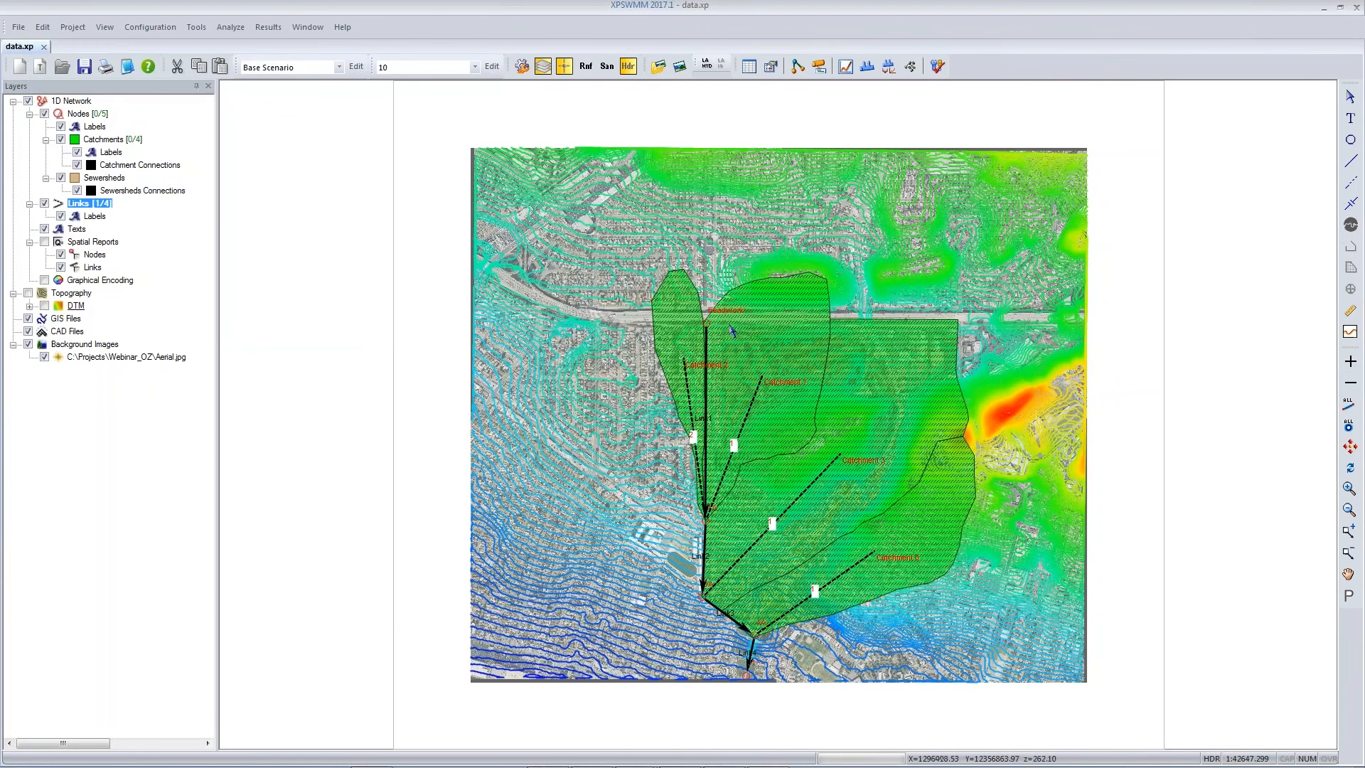
# Step: Open the Headwork node's user inflow hydrograph, switch to Excel, and copy the time and flow values in A2:B12 from the Headworks Flow sheet
pyautogui.doubleClick(705, 322)
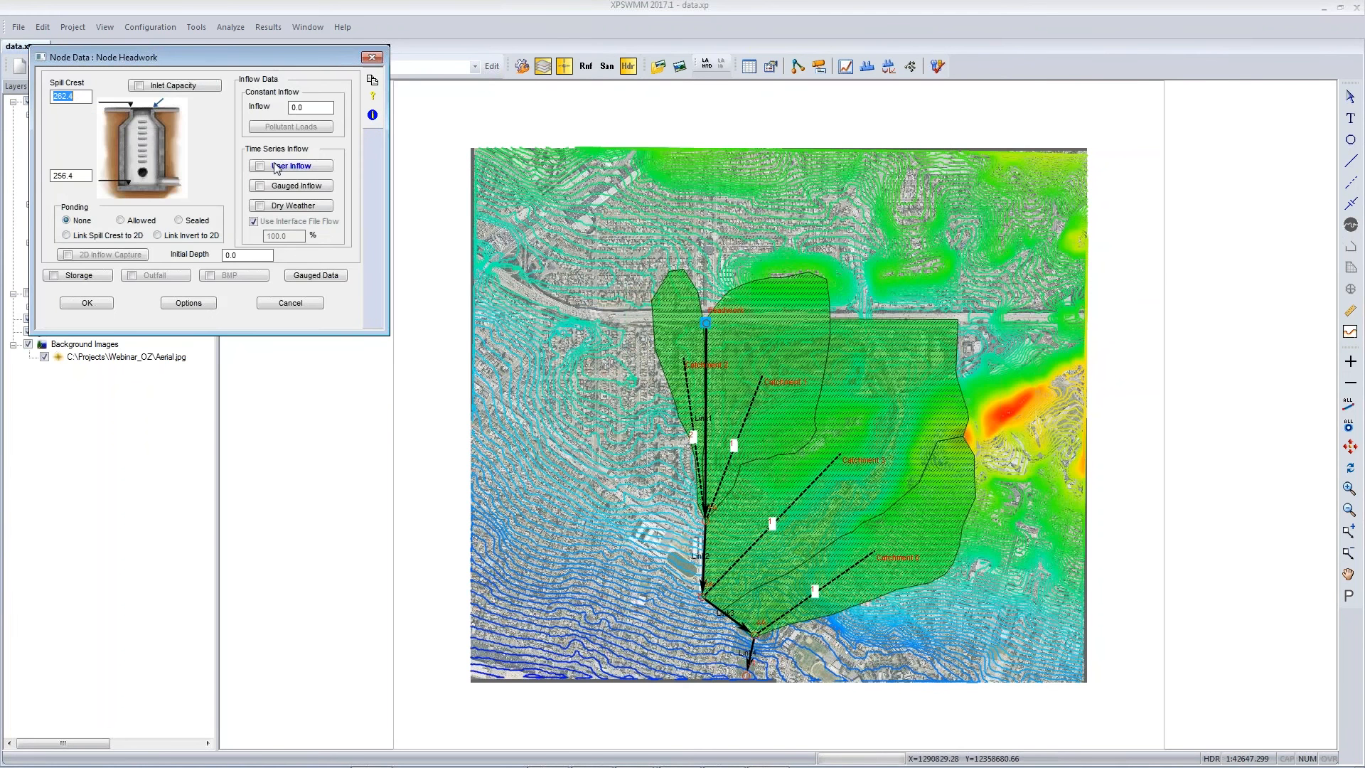
pyautogui.click(275, 168)
pyautogui.hotkey('alt', 'Tab')
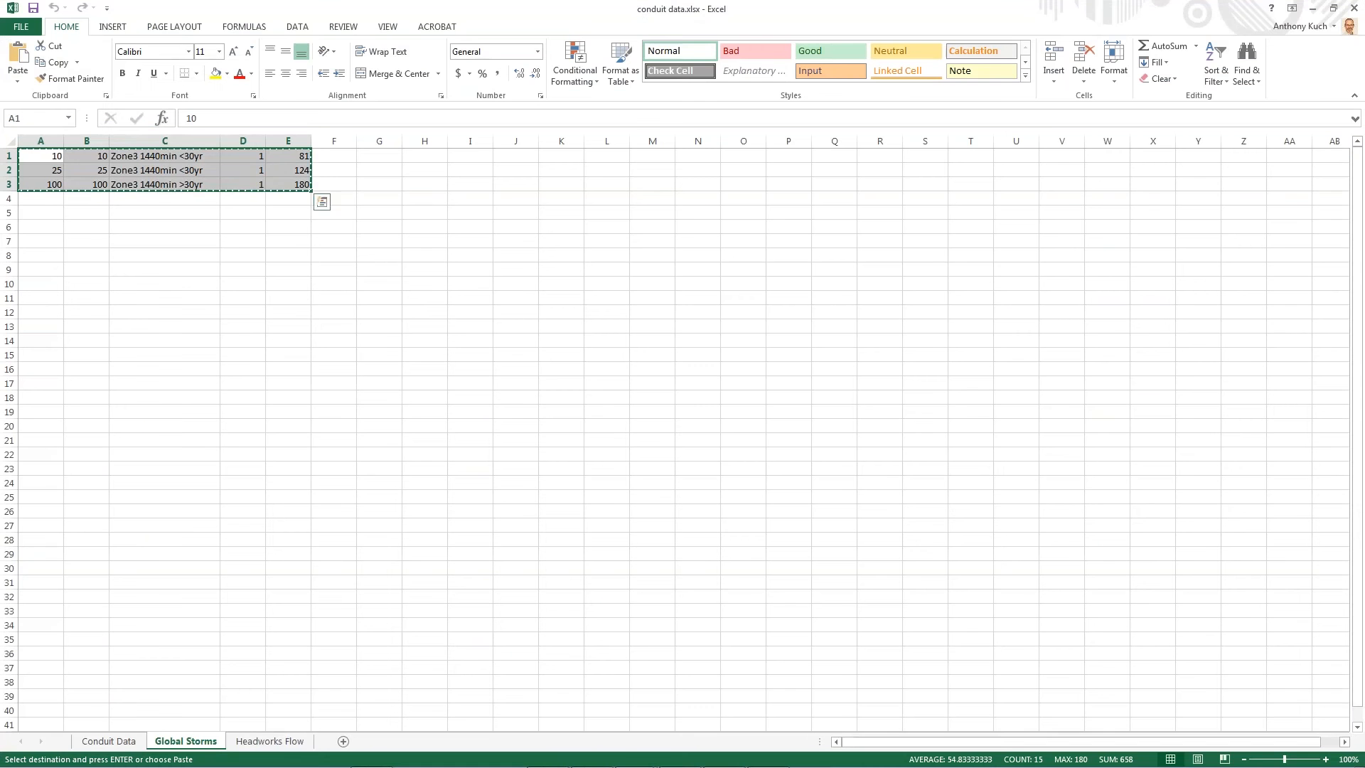
pyautogui.click(269, 741)
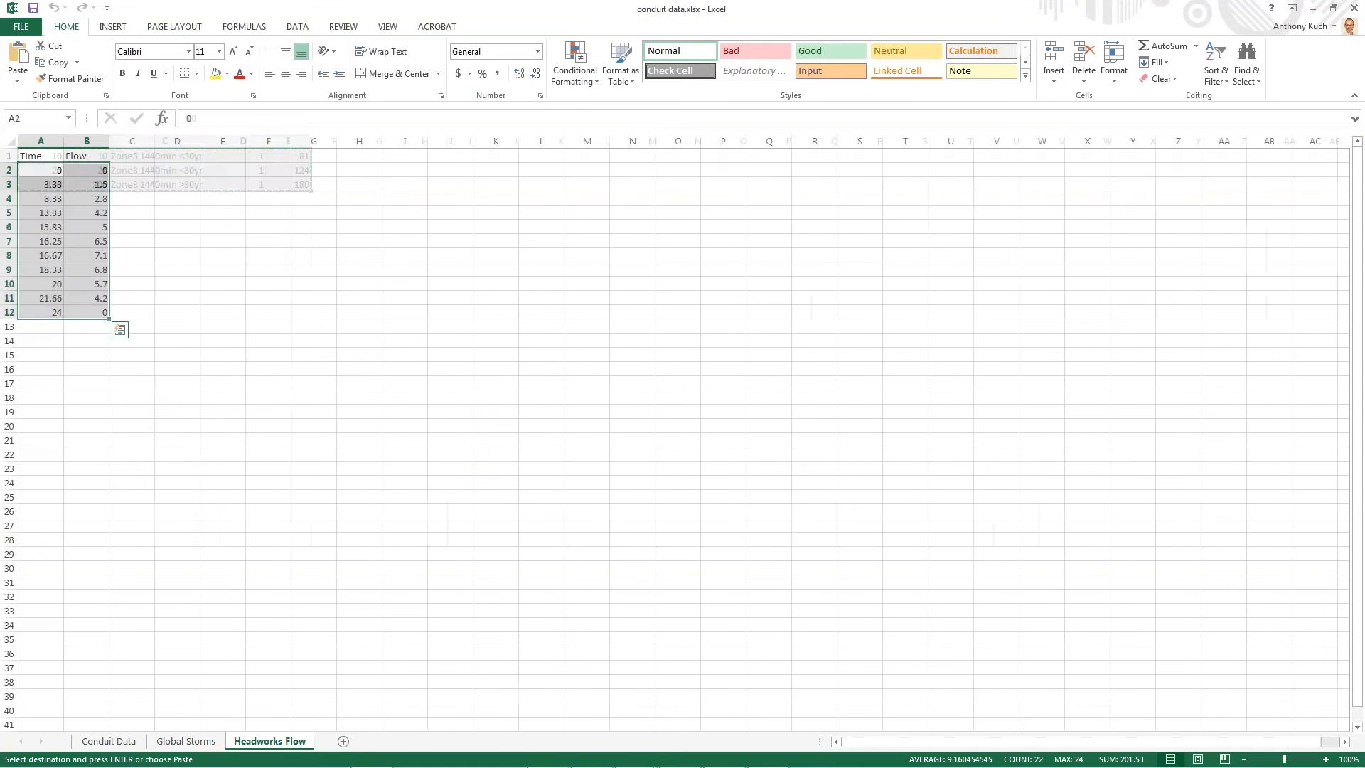
pyautogui.rightClick(92, 168)
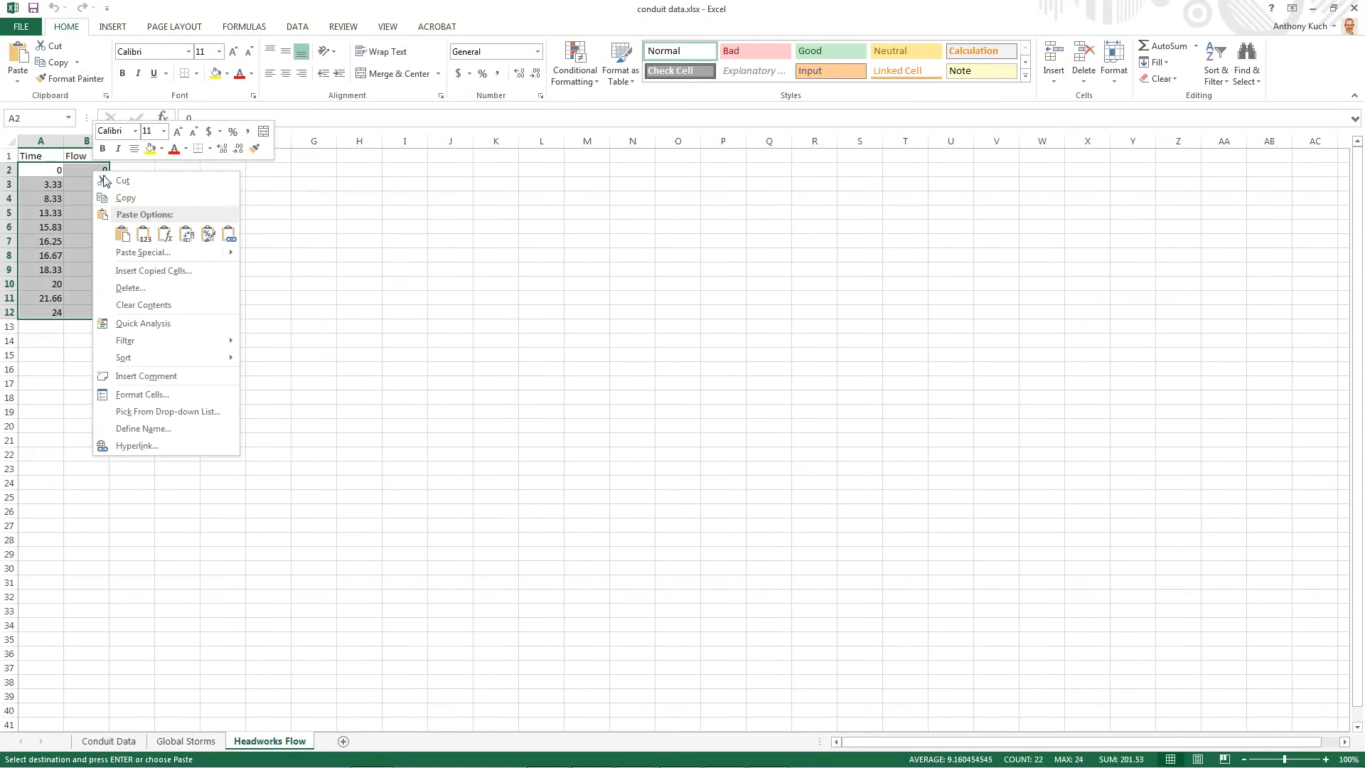
pyautogui.click(134, 200)
# Step: Switch back to XPSWMM, paste the copied values into the Headwork user inflow hydrograph, and accept the node data
pyautogui.hotkey('alt', 'Tab')
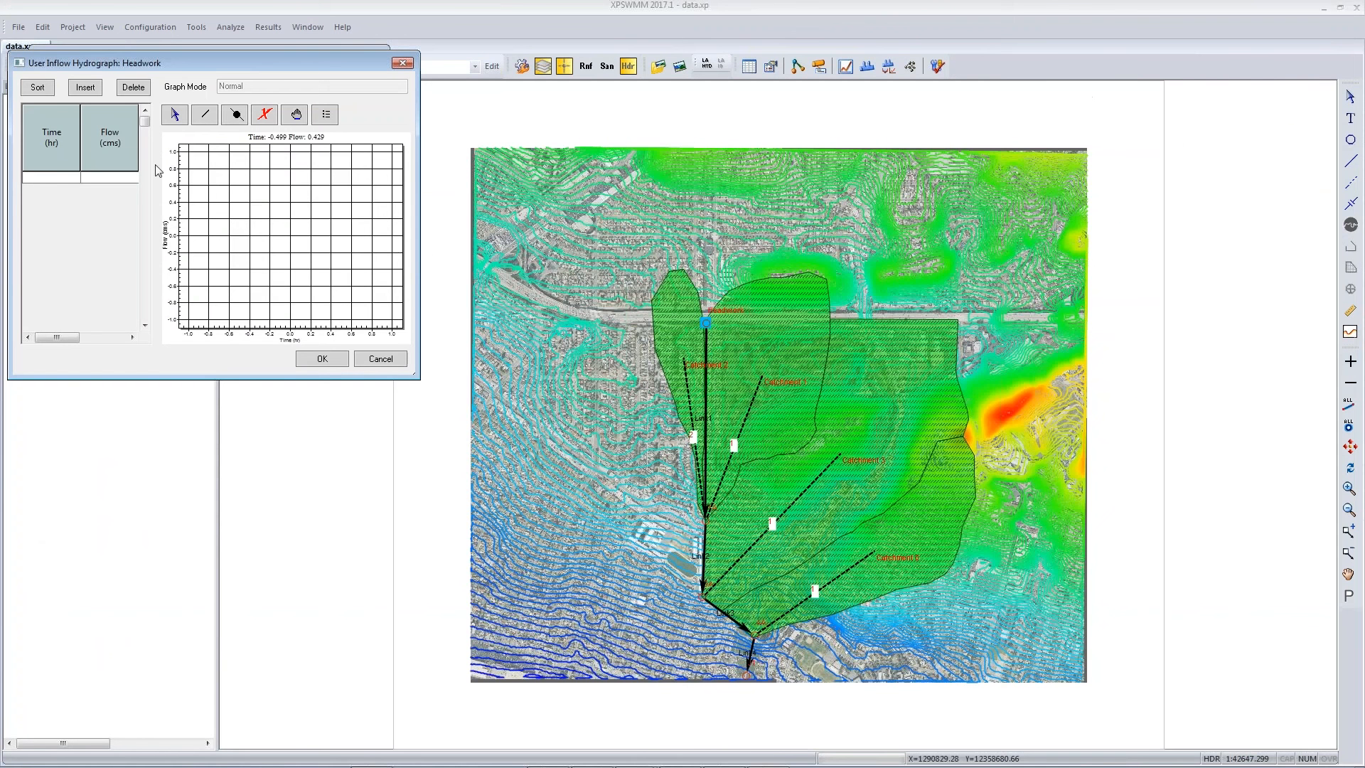
pyautogui.rightClick(57, 178)
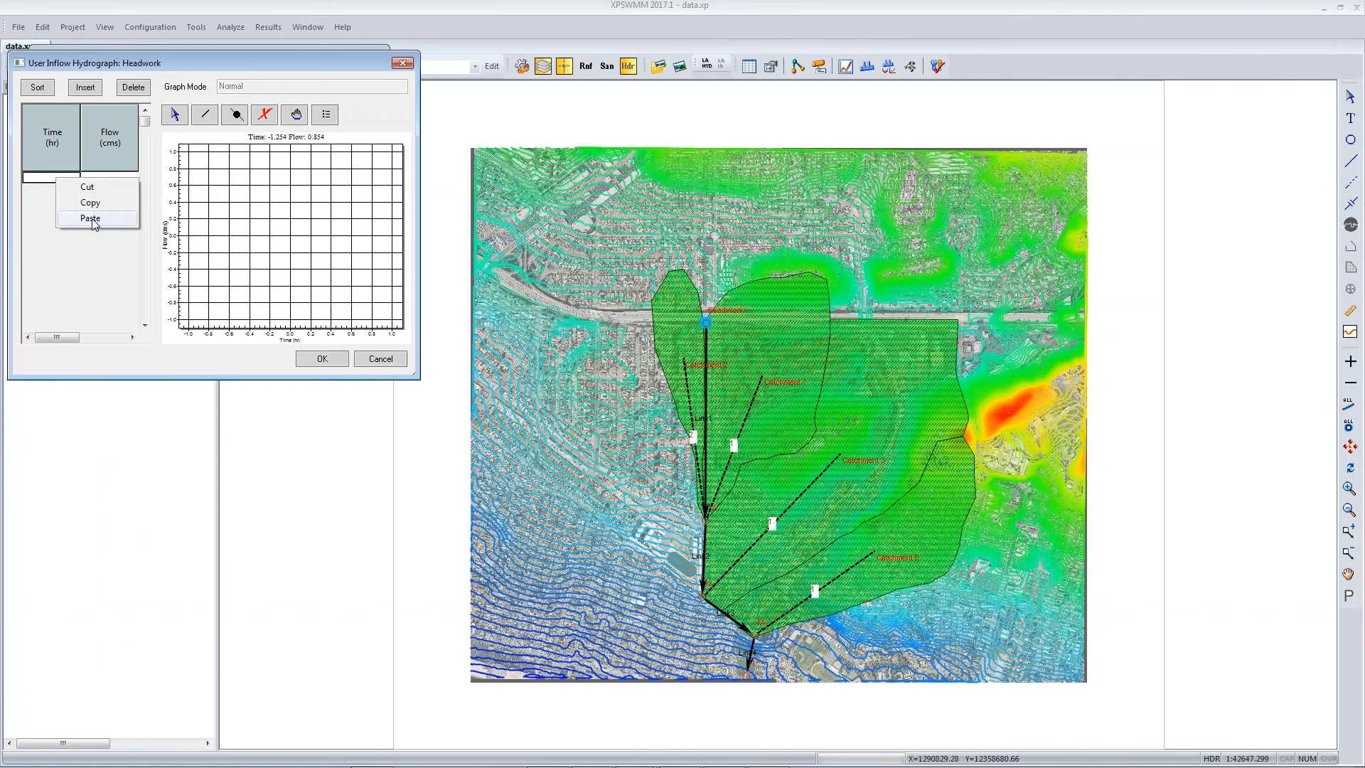
pyautogui.click(90, 218)
pyautogui.click(336, 358)
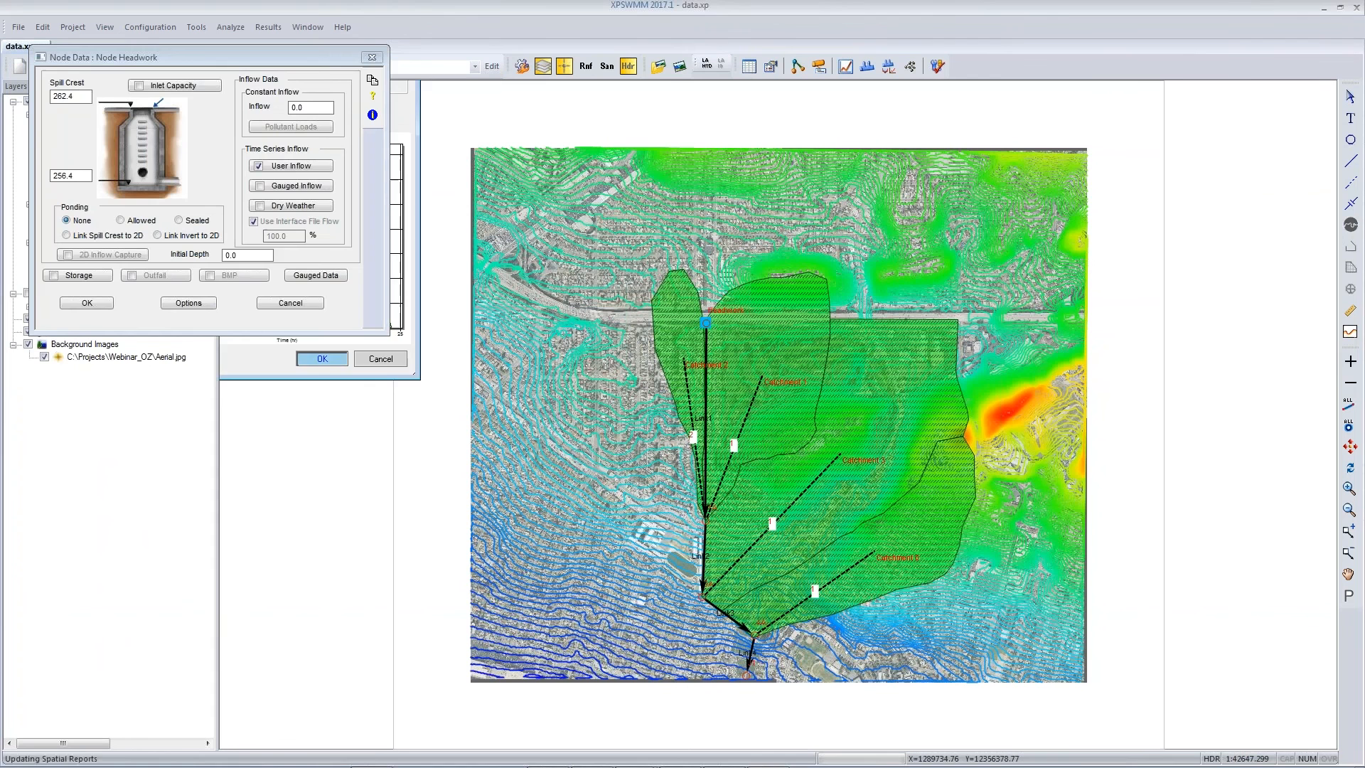
pyautogui.click(87, 302)
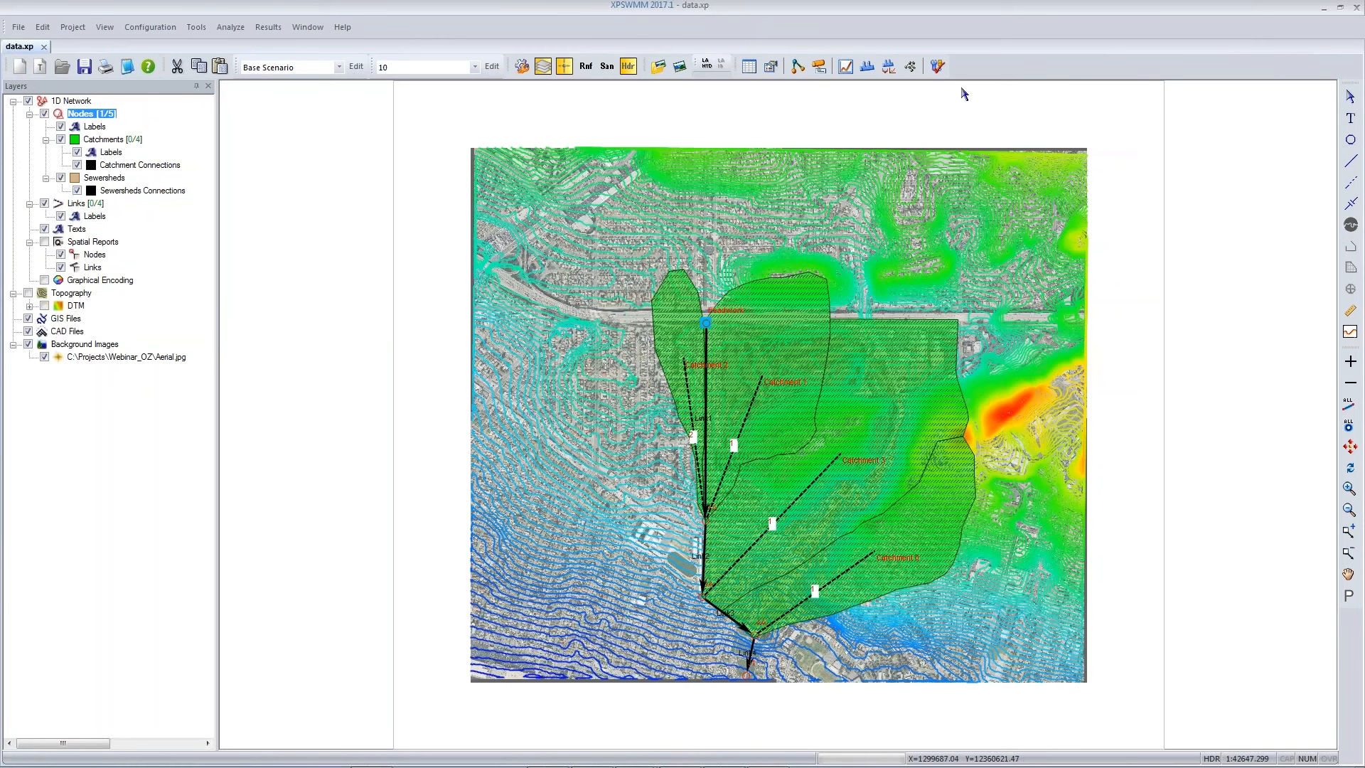
# Step: Solve the model for the 10, 25 and 100 storms, run it through Solve Manager, and close the EngineViewer and solver windows
pyautogui.click(938, 66)
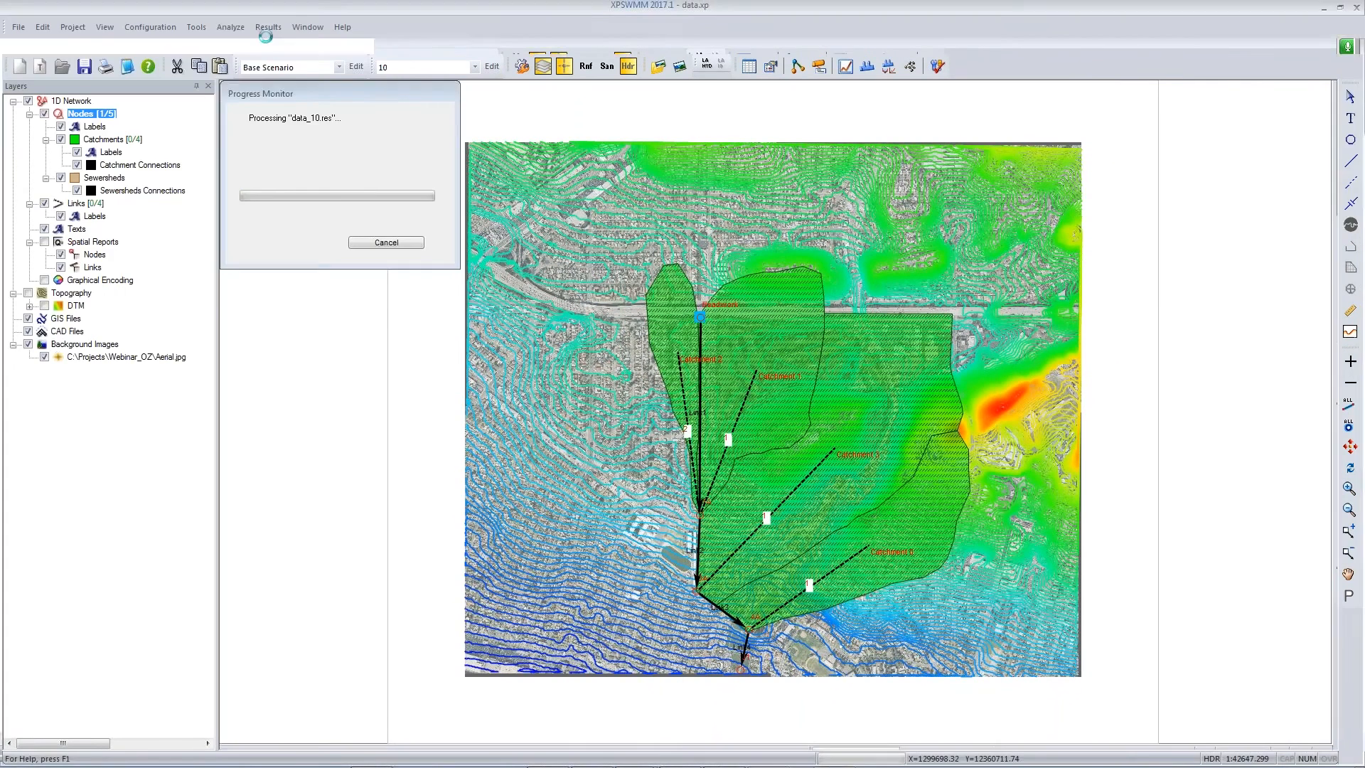
pyautogui.click(229, 27)
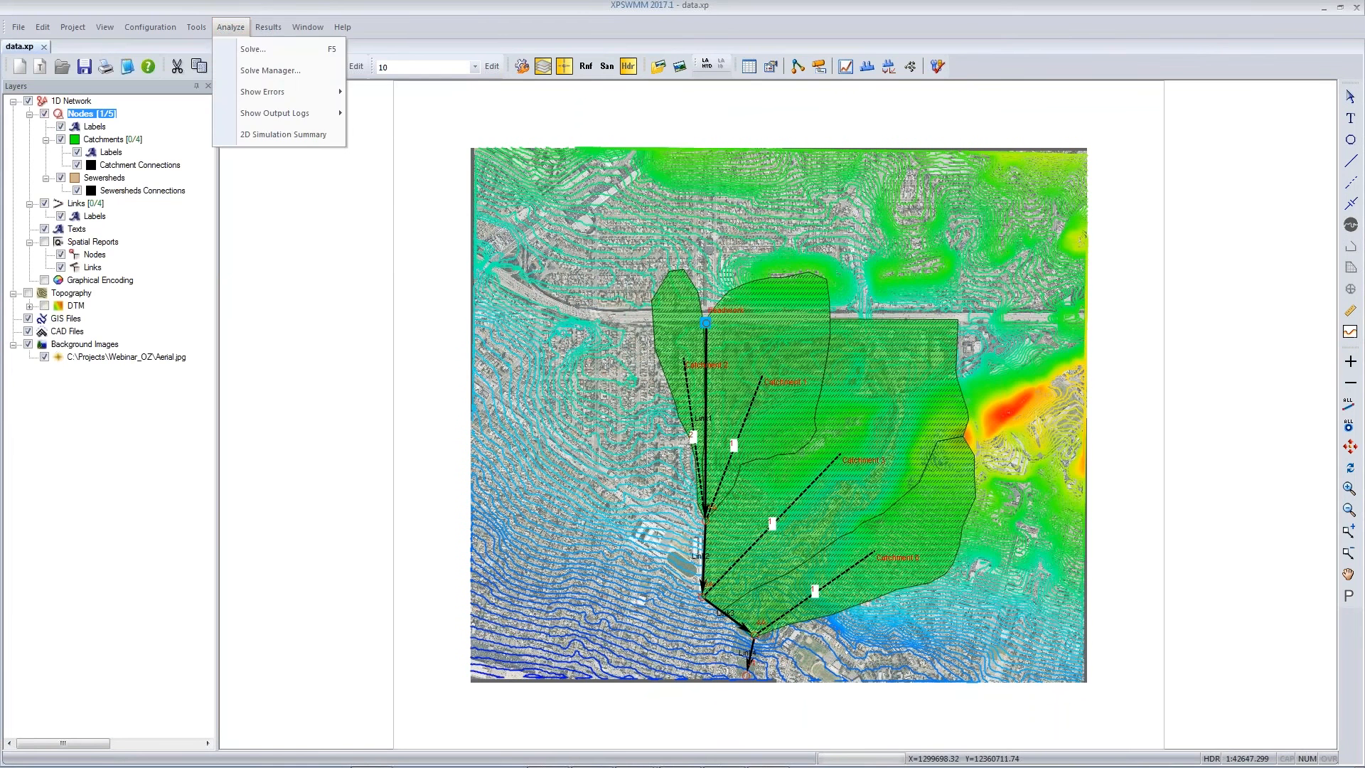
pyautogui.click(259, 71)
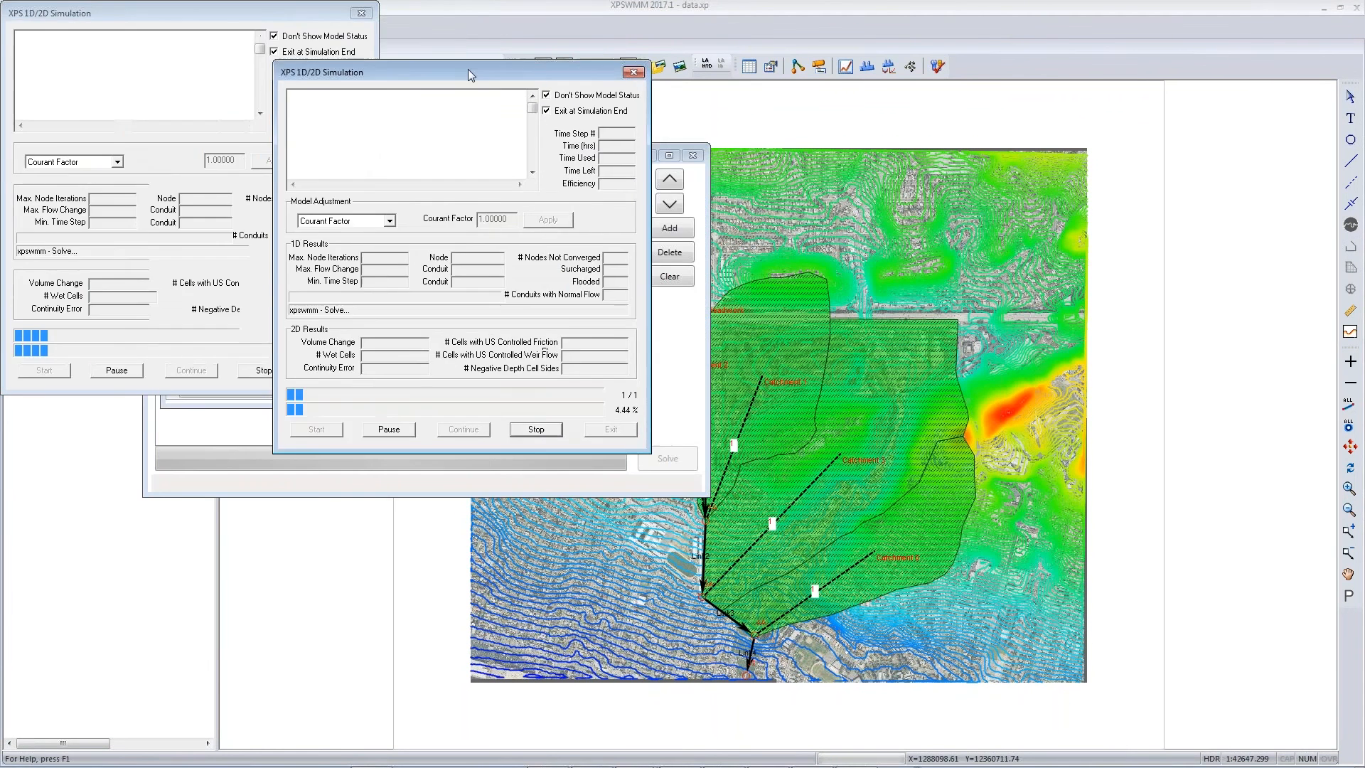
pyautogui.moveTo(237, 14); pyautogui.dragTo(254, 117)
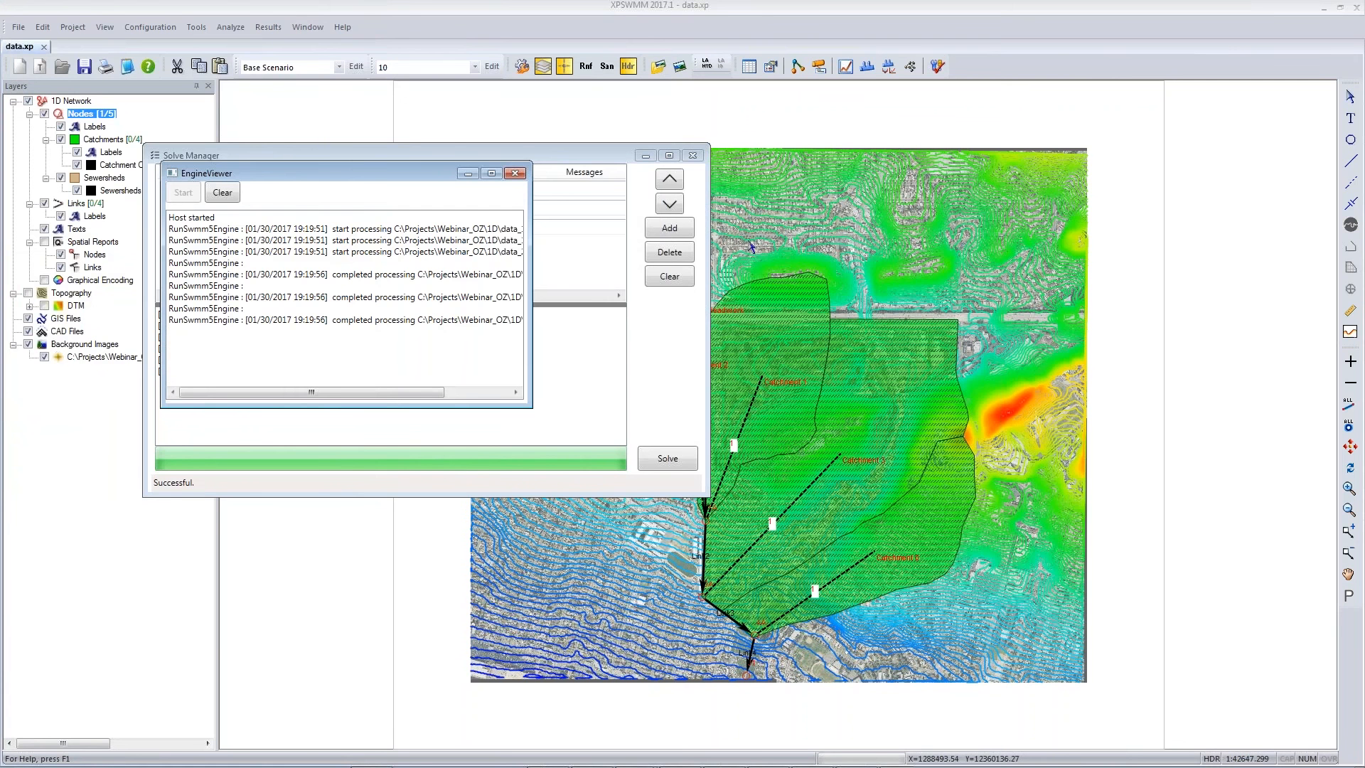
pyautogui.click(514, 175)
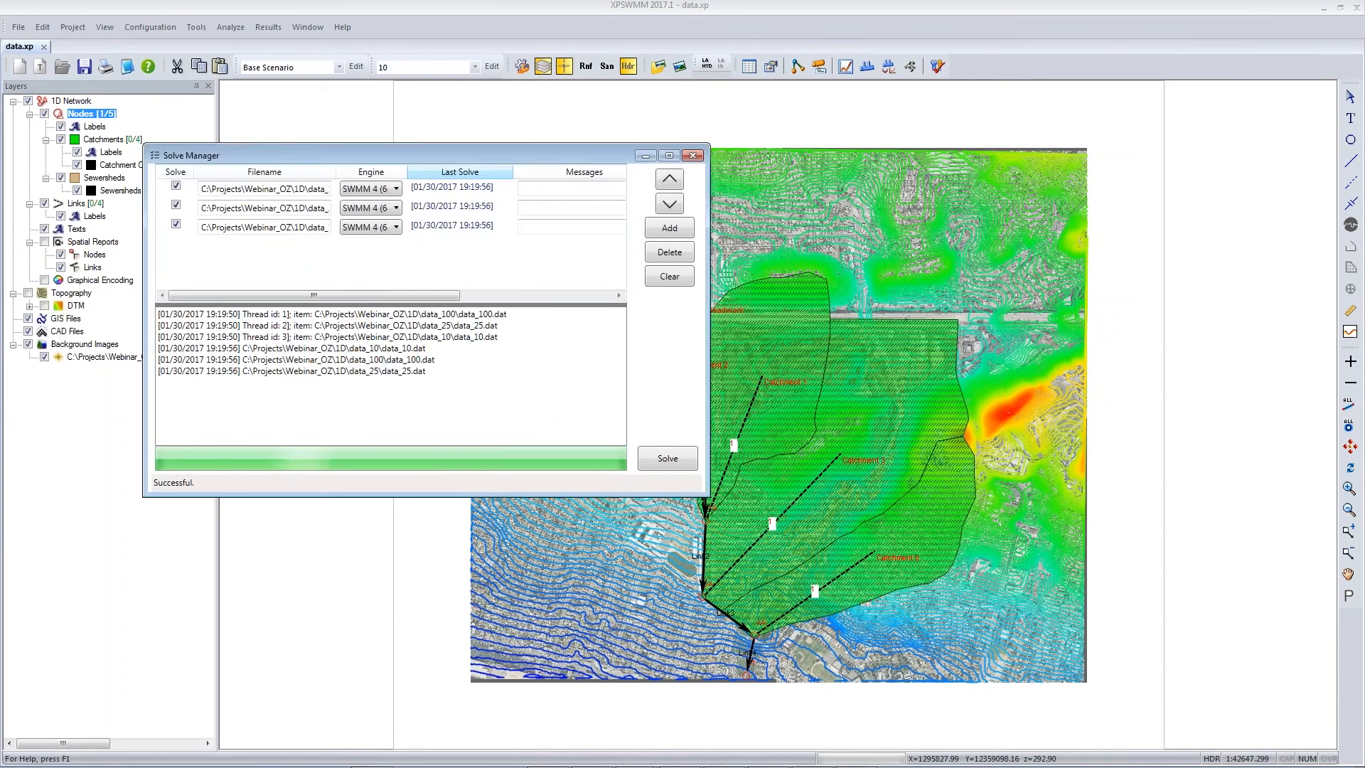
pyautogui.click(692, 155)
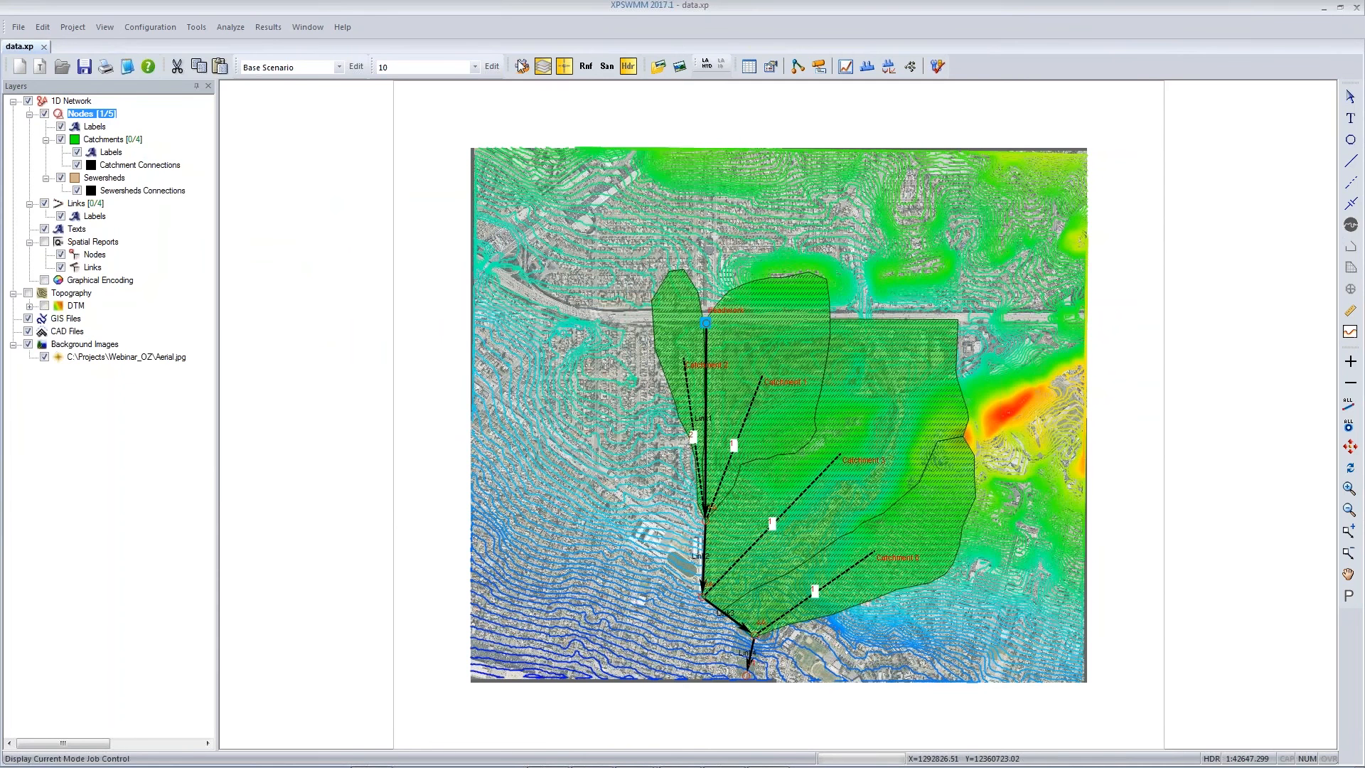
# Step: Check the global storms list, review the Link1 flow hydrographs for all storms, and close the results view
pyautogui.click(492, 66)
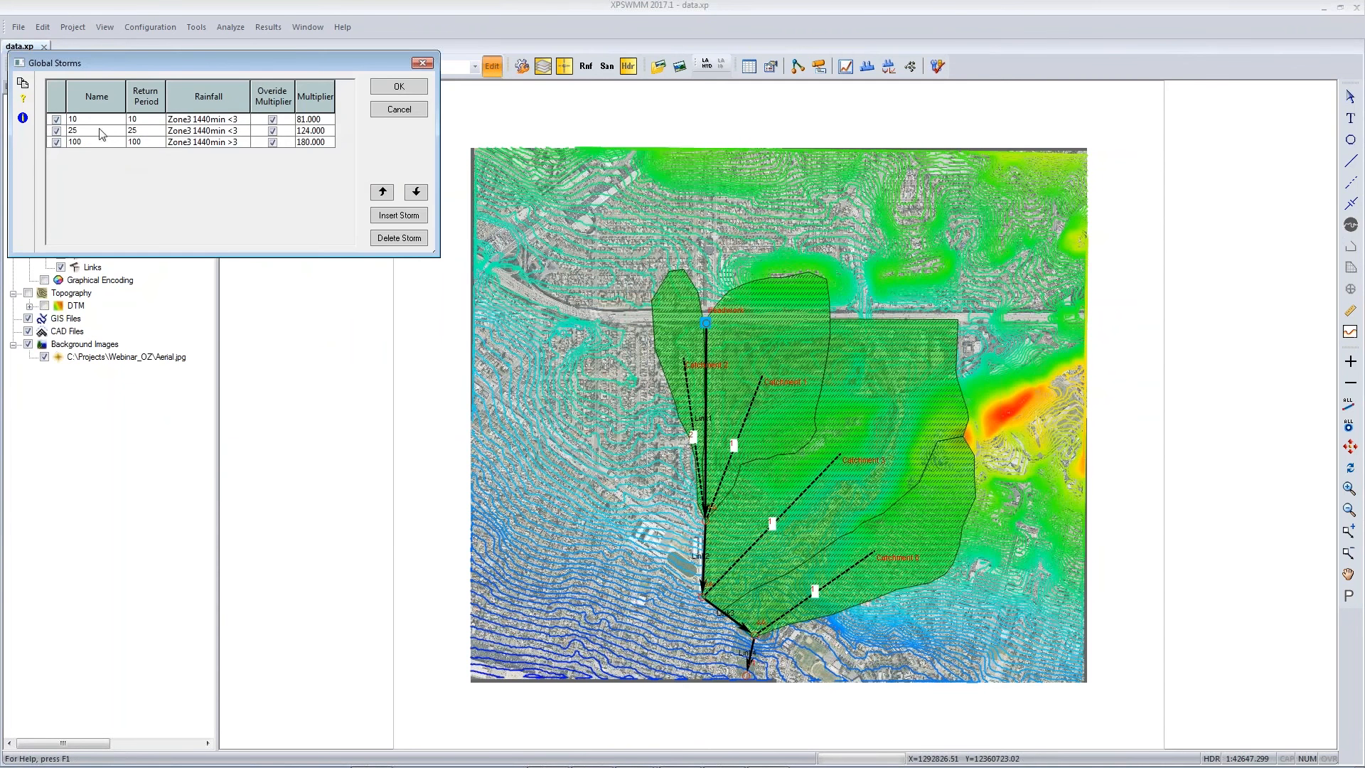
pyautogui.click(398, 88)
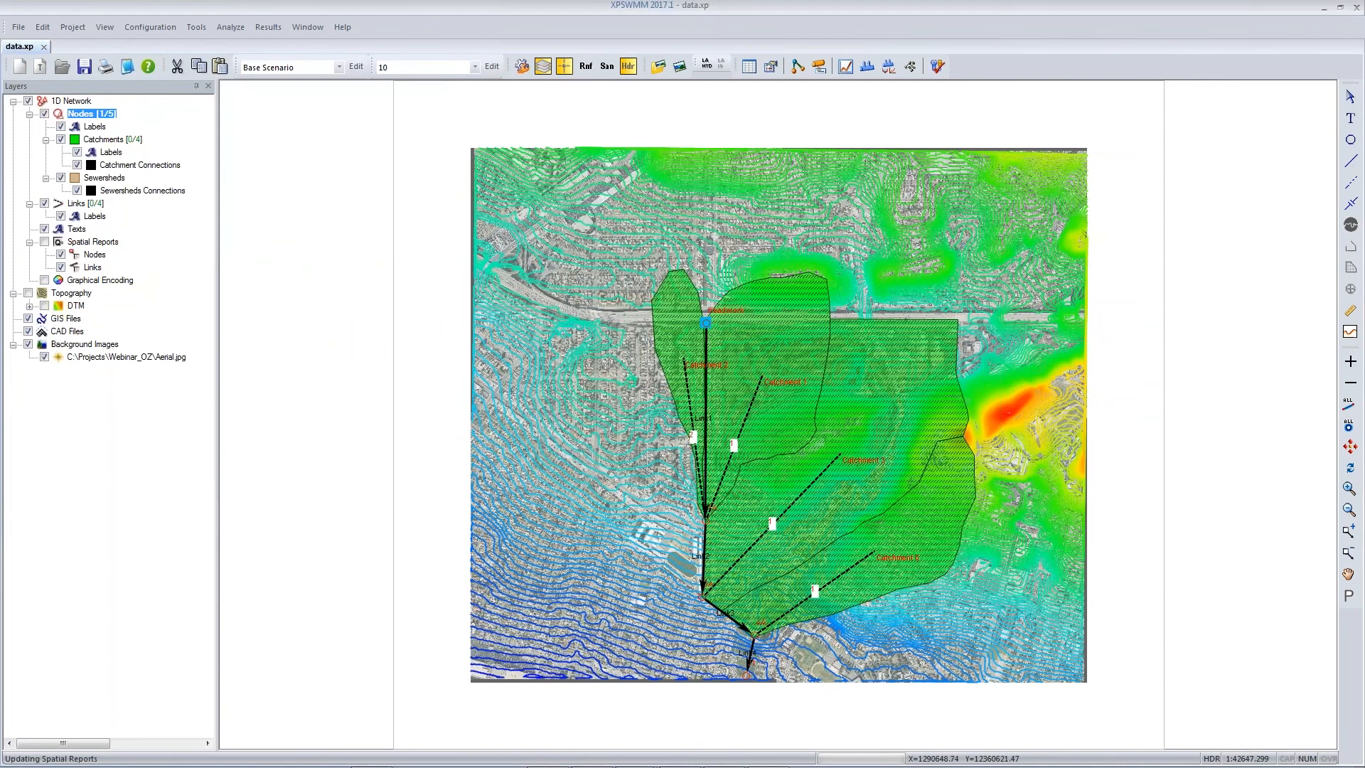
pyautogui.click(705, 384)
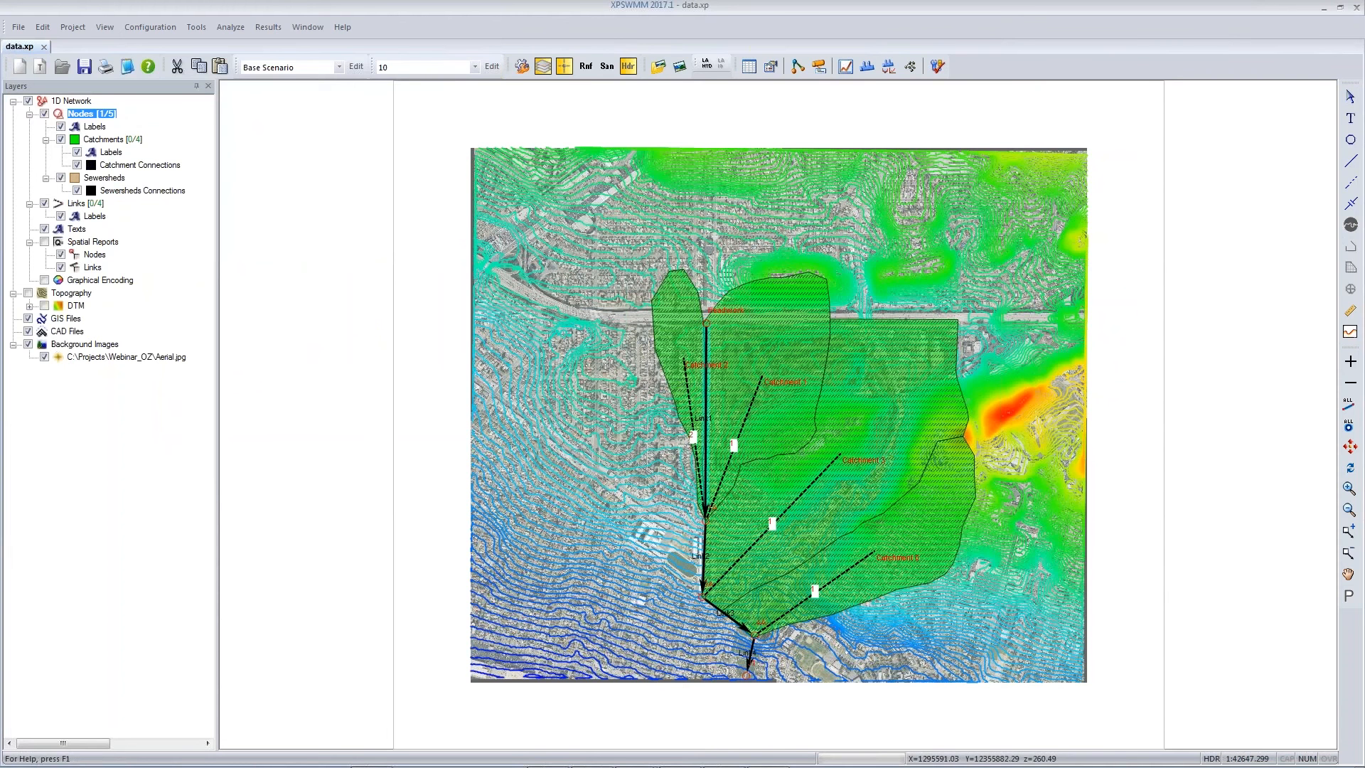
pyautogui.click(844, 66)
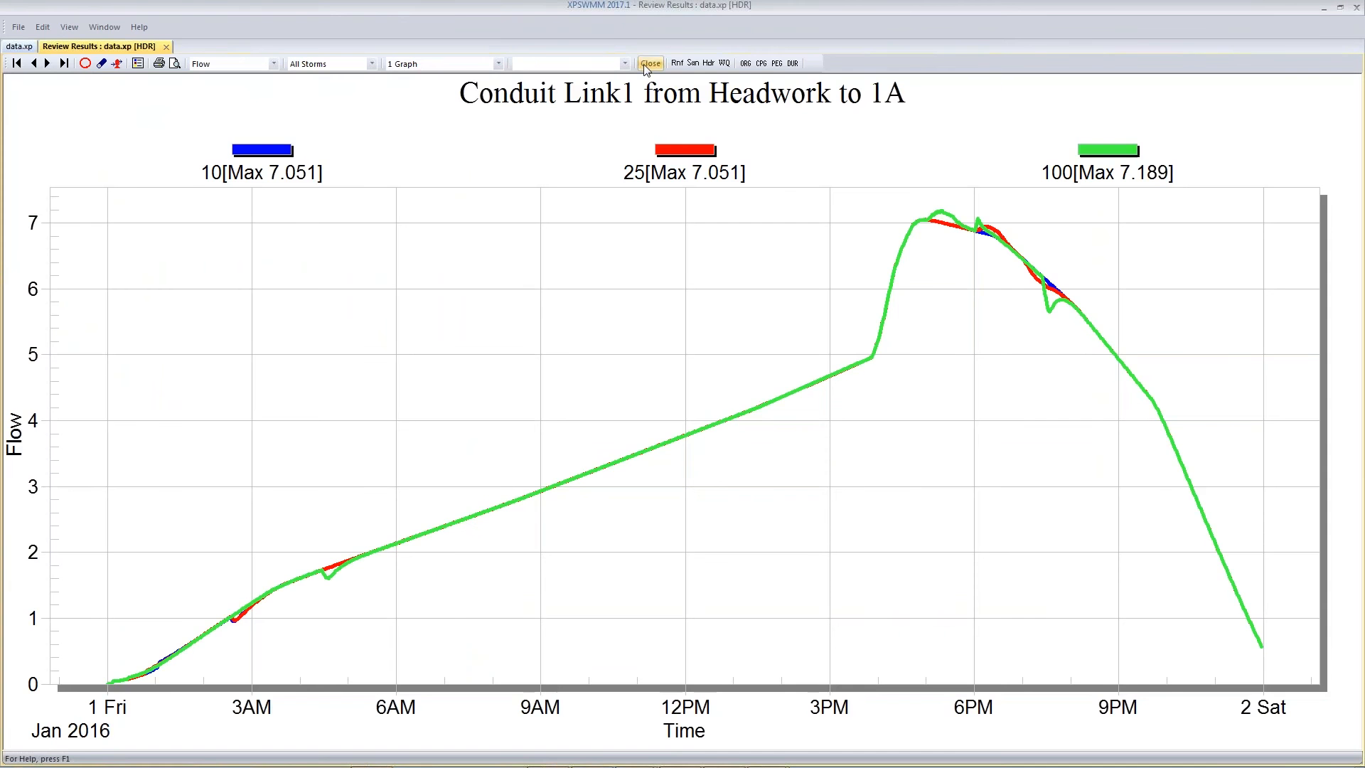
pyautogui.click(644, 65)
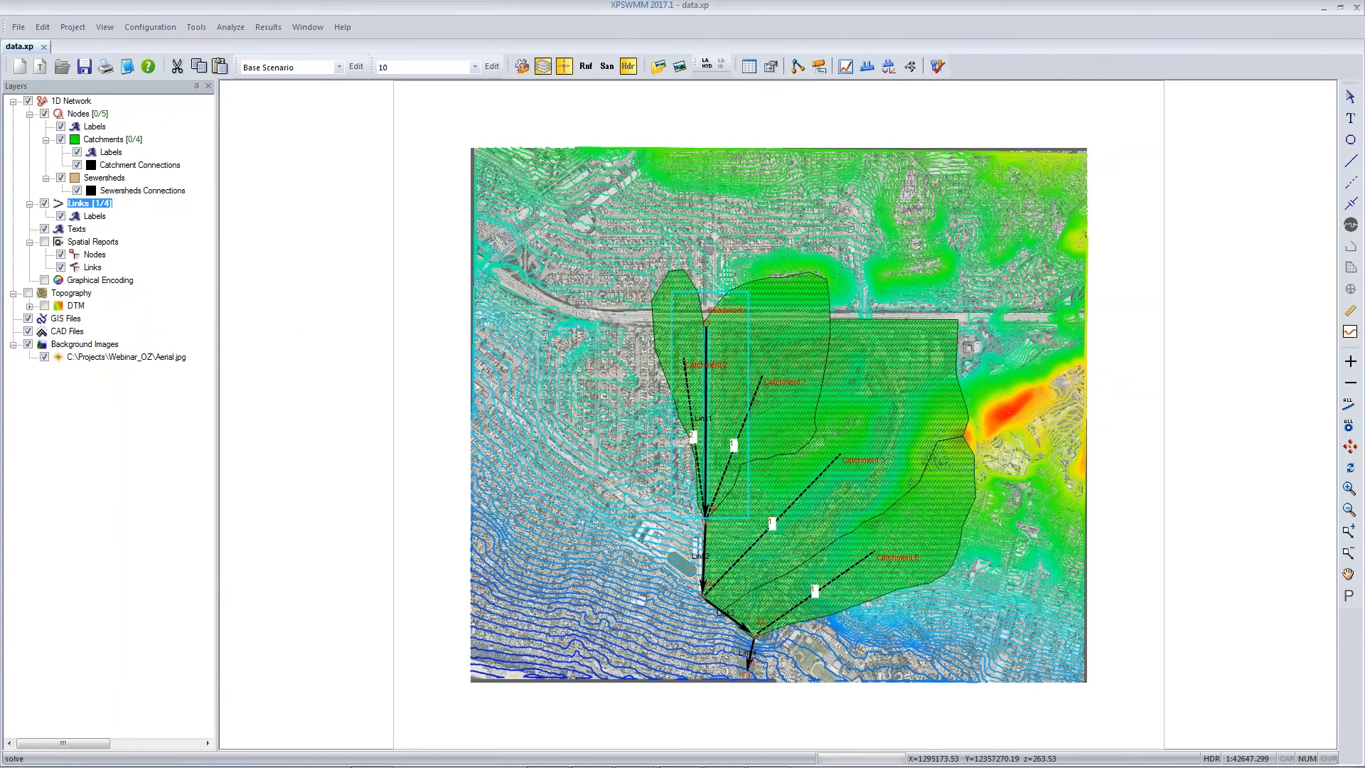
# Step: View the whole network in the dynamic section view, play the simulation for storm 25, and close the view
pyautogui.moveTo(749, 519); pyautogui.dragTo(797, 736)
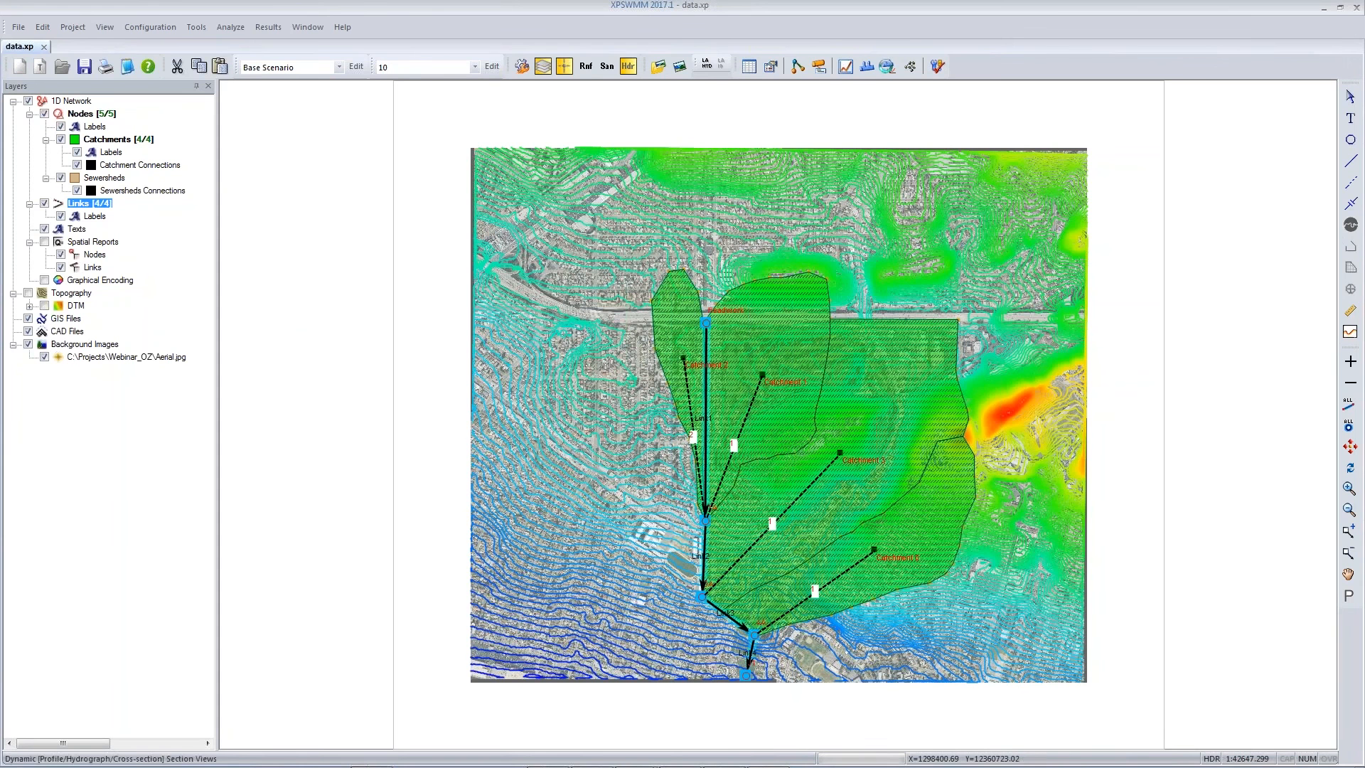
pyautogui.click(886, 66)
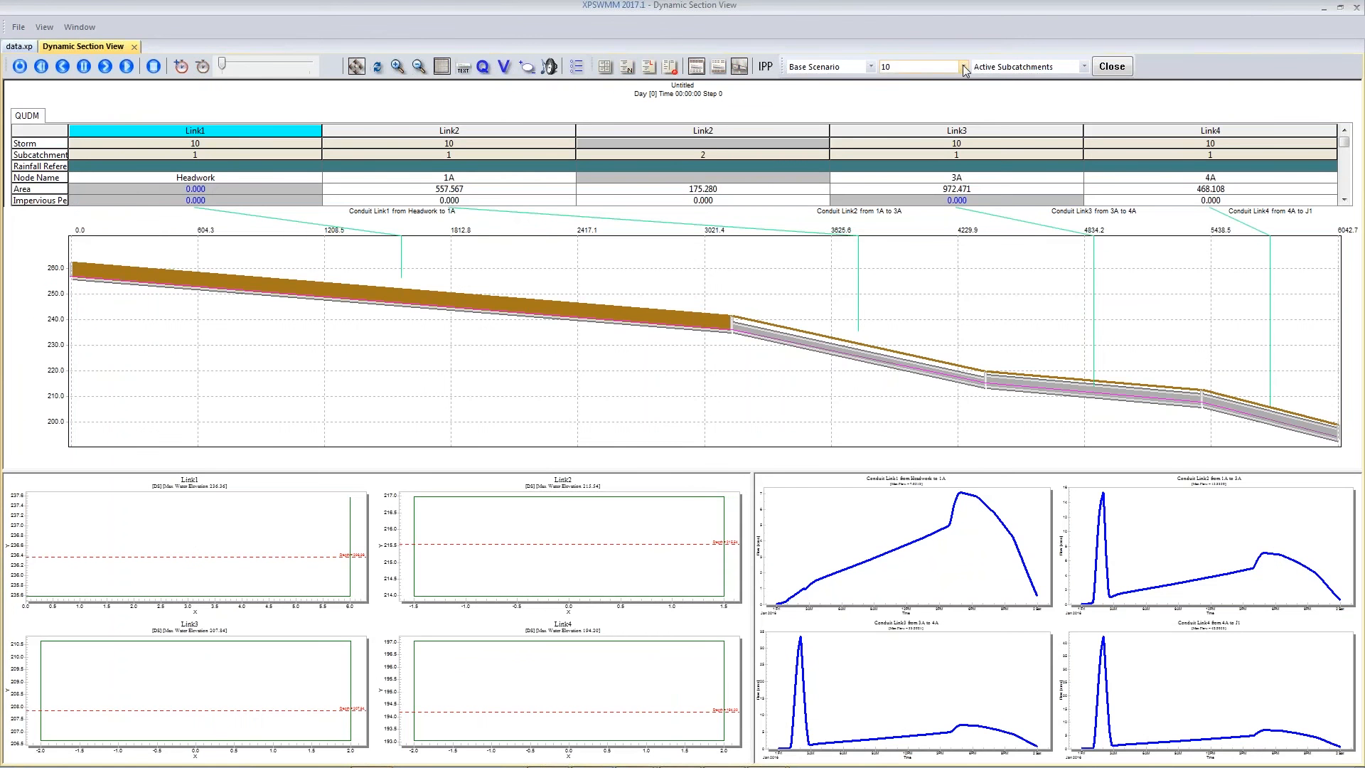
pyautogui.click(963, 66)
pyautogui.click(924, 96)
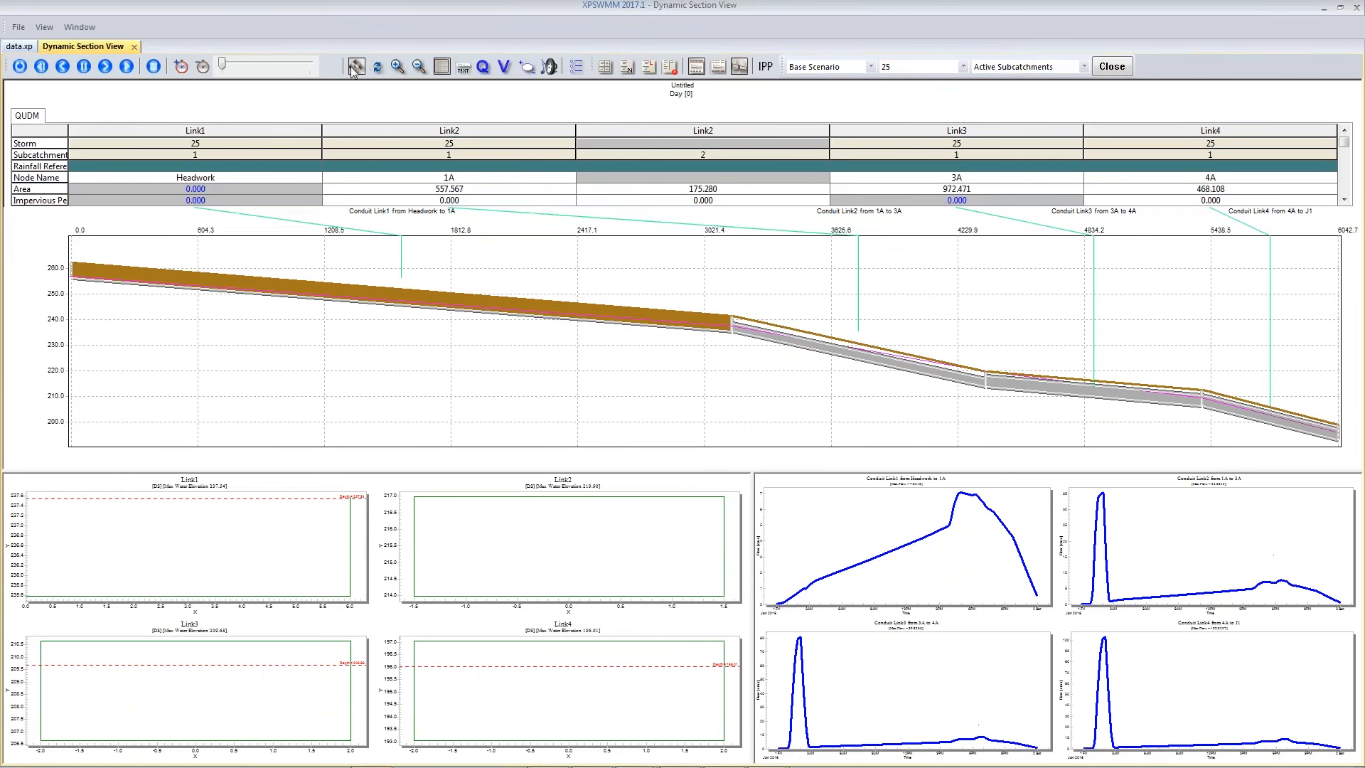
pyautogui.click(127, 66)
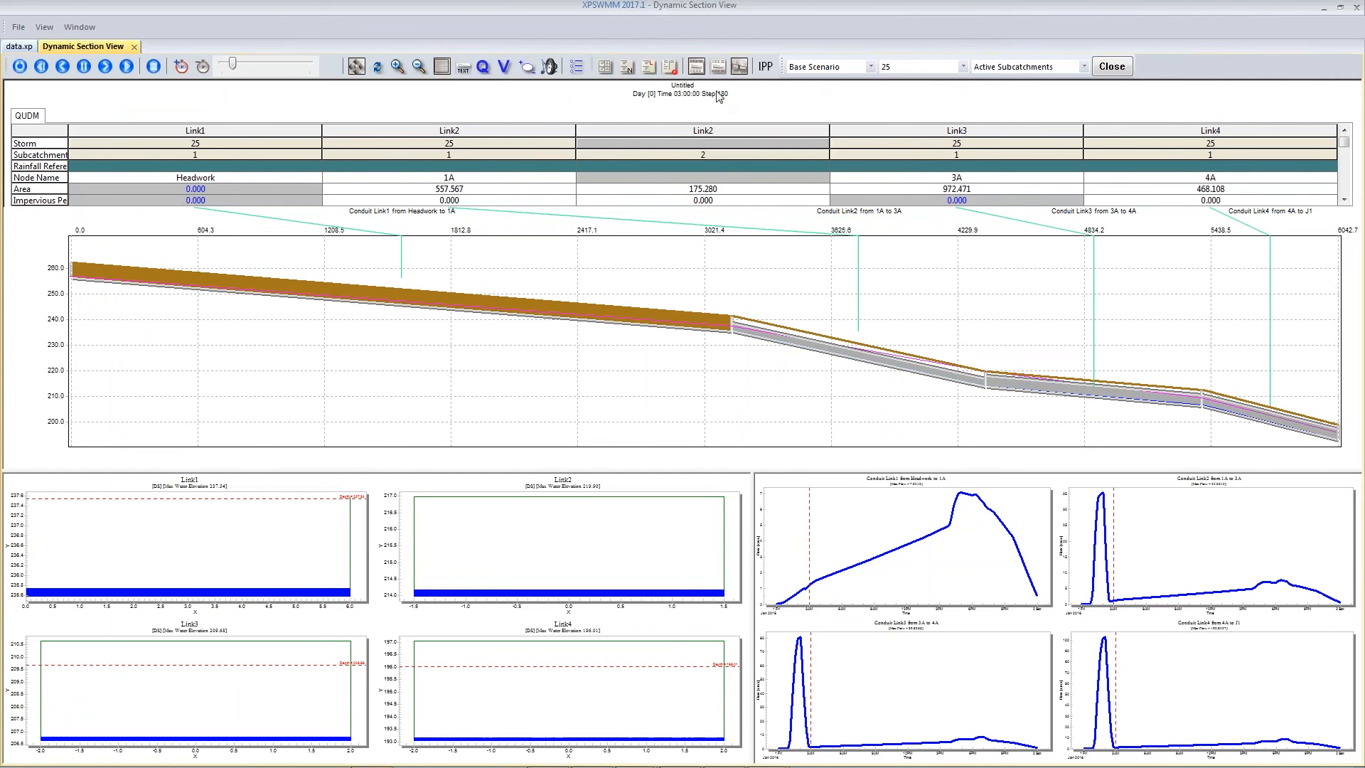
pyautogui.click(1111, 67)
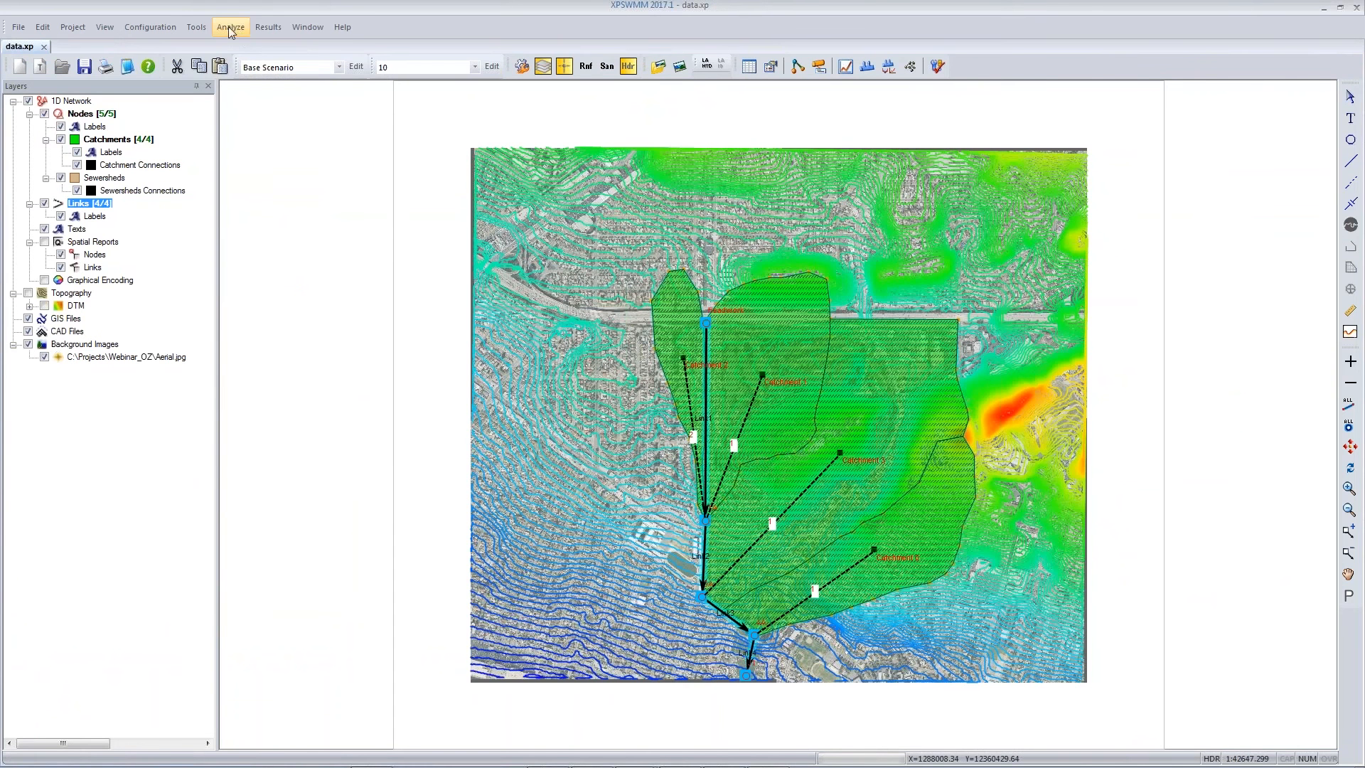
# Step: Open the 1D output log for storm 10
pyautogui.click(196, 27)
pyautogui.moveTo(230, 27)
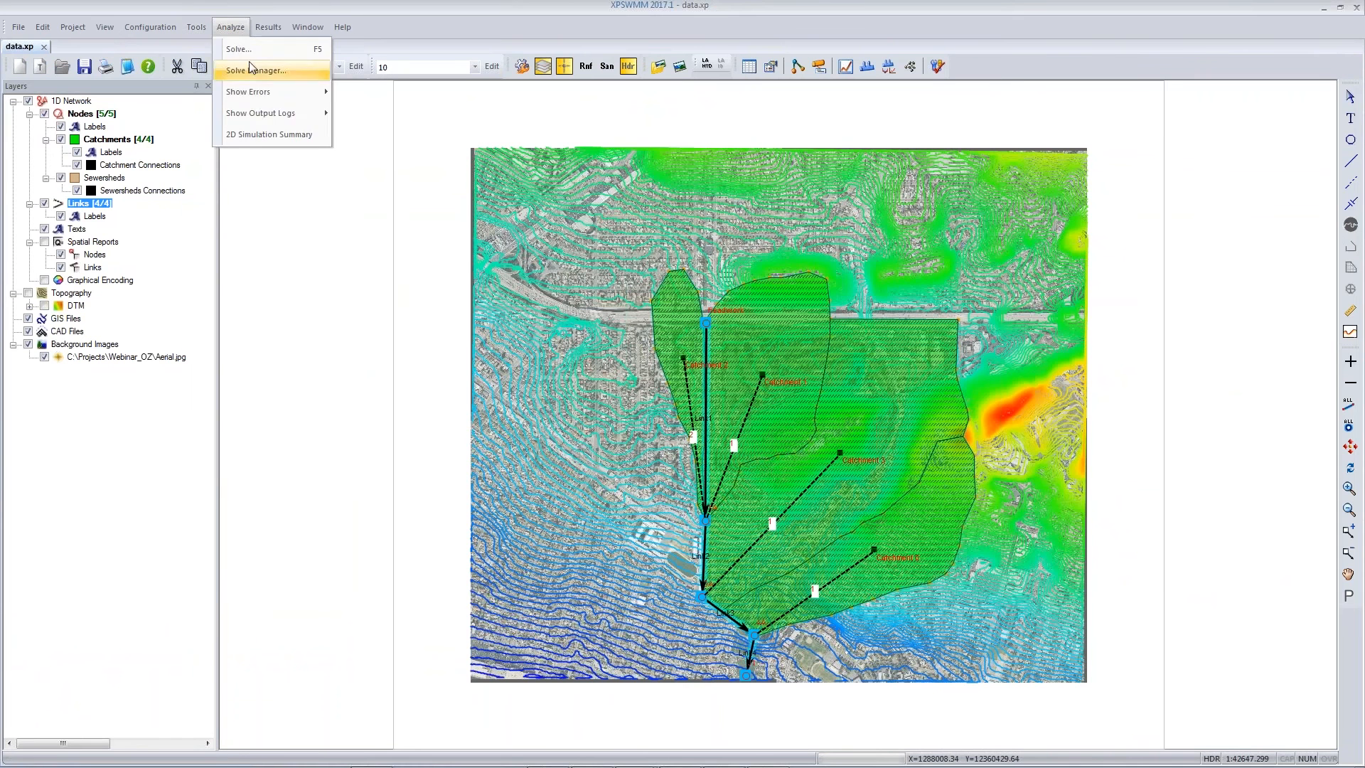
pyautogui.moveTo(292, 117)
pyautogui.click(364, 117)
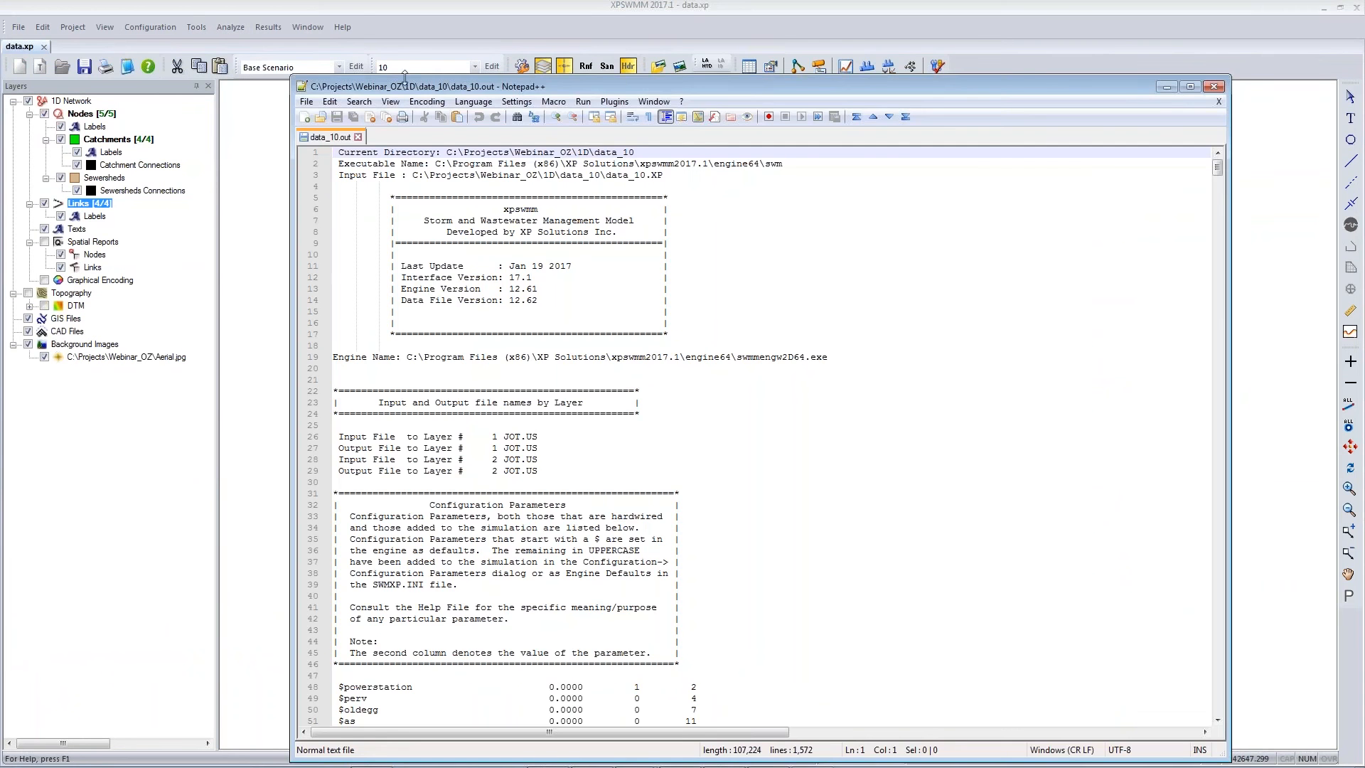
pyautogui.moveTo(405, 79); pyautogui.dragTo(405, 80)
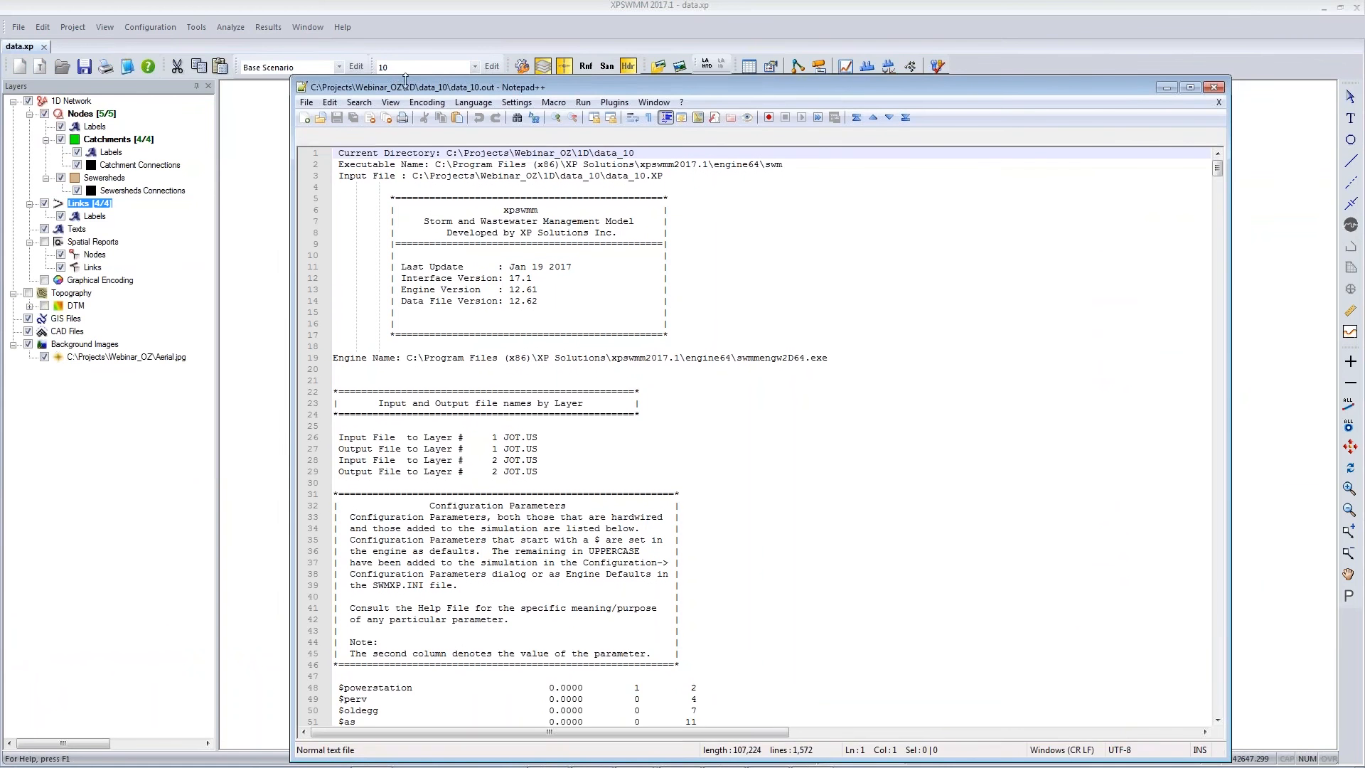
# Step: Make storm 100 the current storm and open its 1D output log
pyautogui.click(405, 67)
pyautogui.click(401, 91)
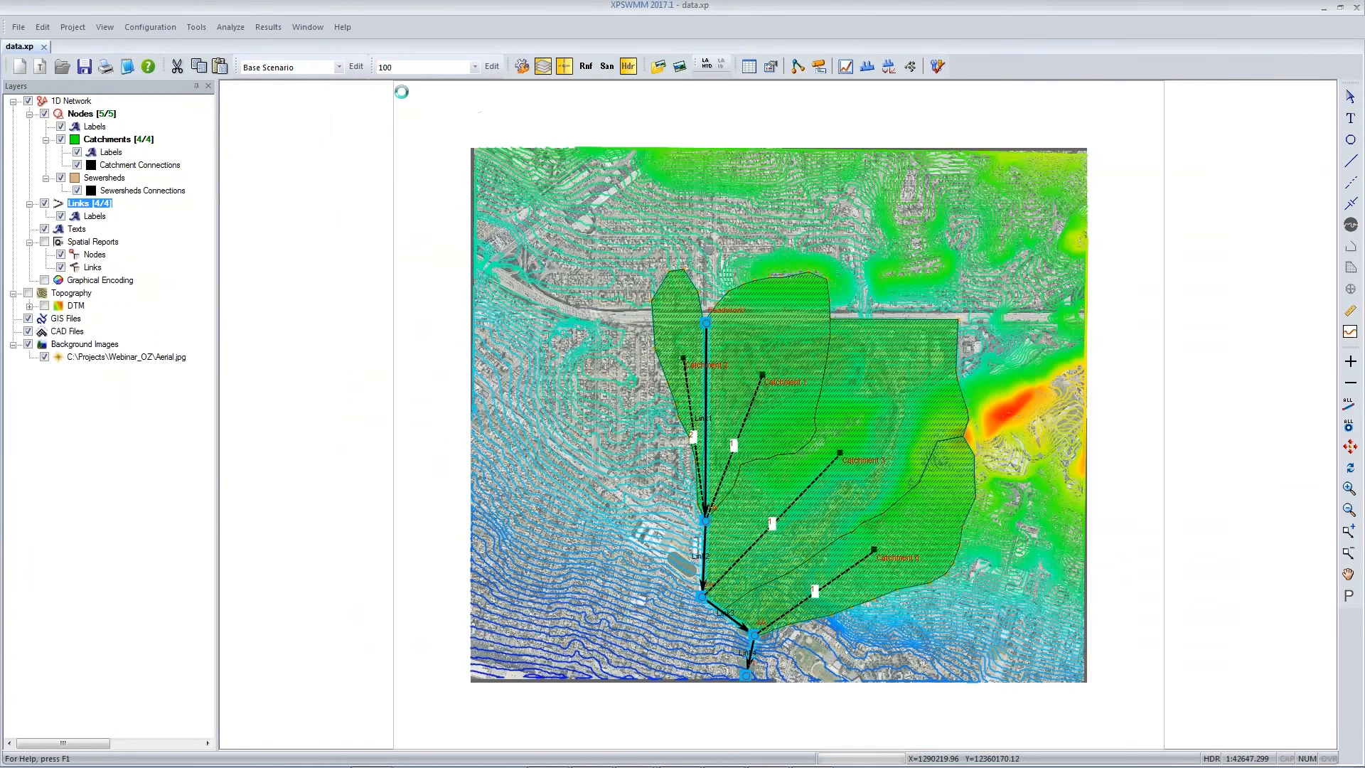
pyautogui.click(230, 27)
pyautogui.moveTo(196, 27)
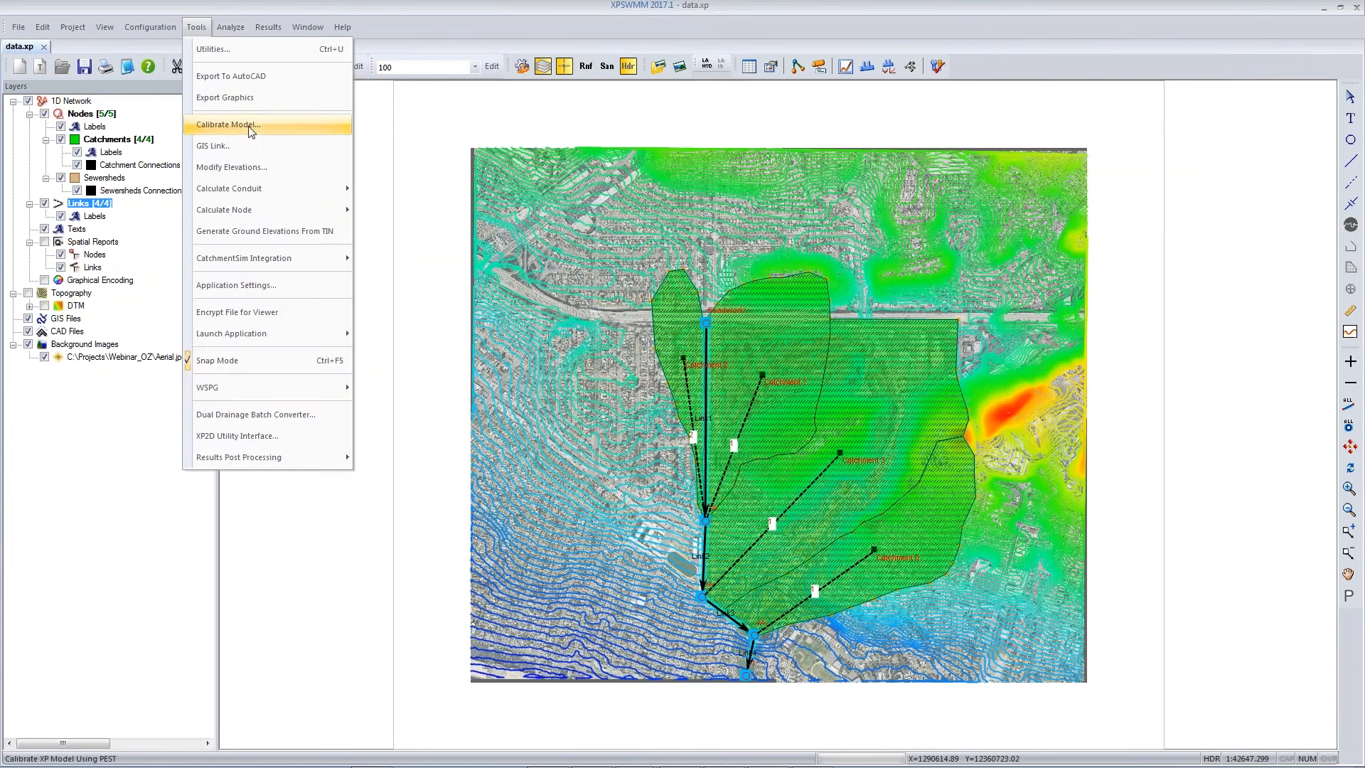
pyautogui.moveTo(310, 119)
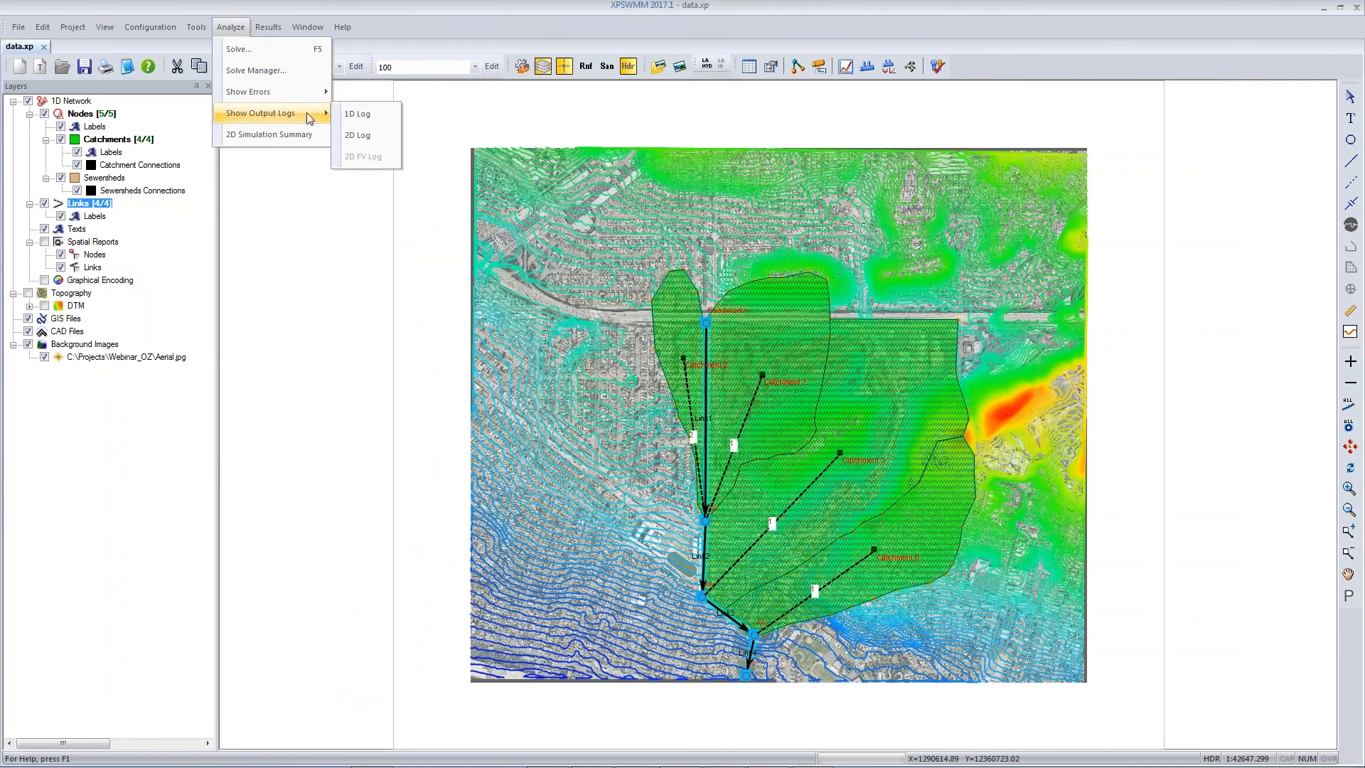
pyautogui.click(358, 114)
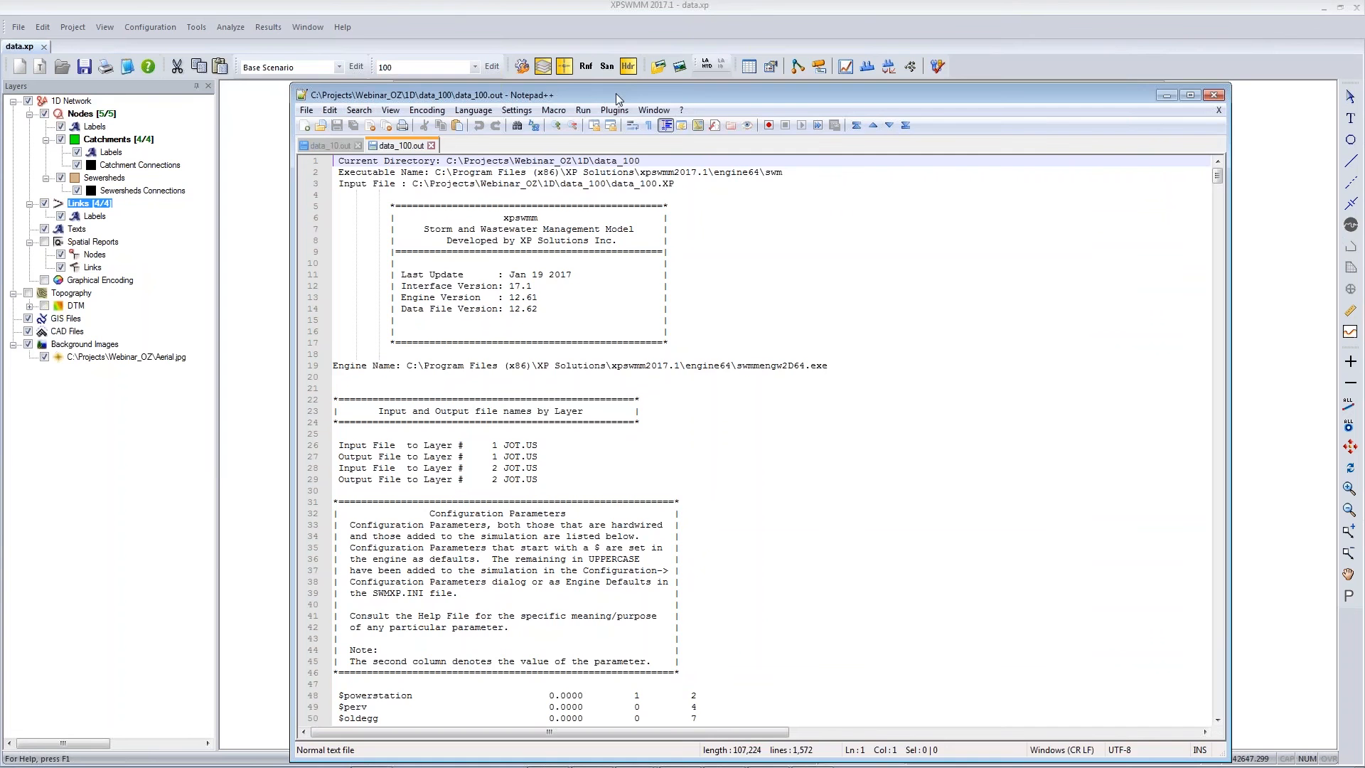
# Step: Compare data_10.out with data_100.out side by side in Notepad++, examine the total rainfall for the gage, and close the logs
pyautogui.moveTo(616, 92); pyautogui.dragTo(500, 44)
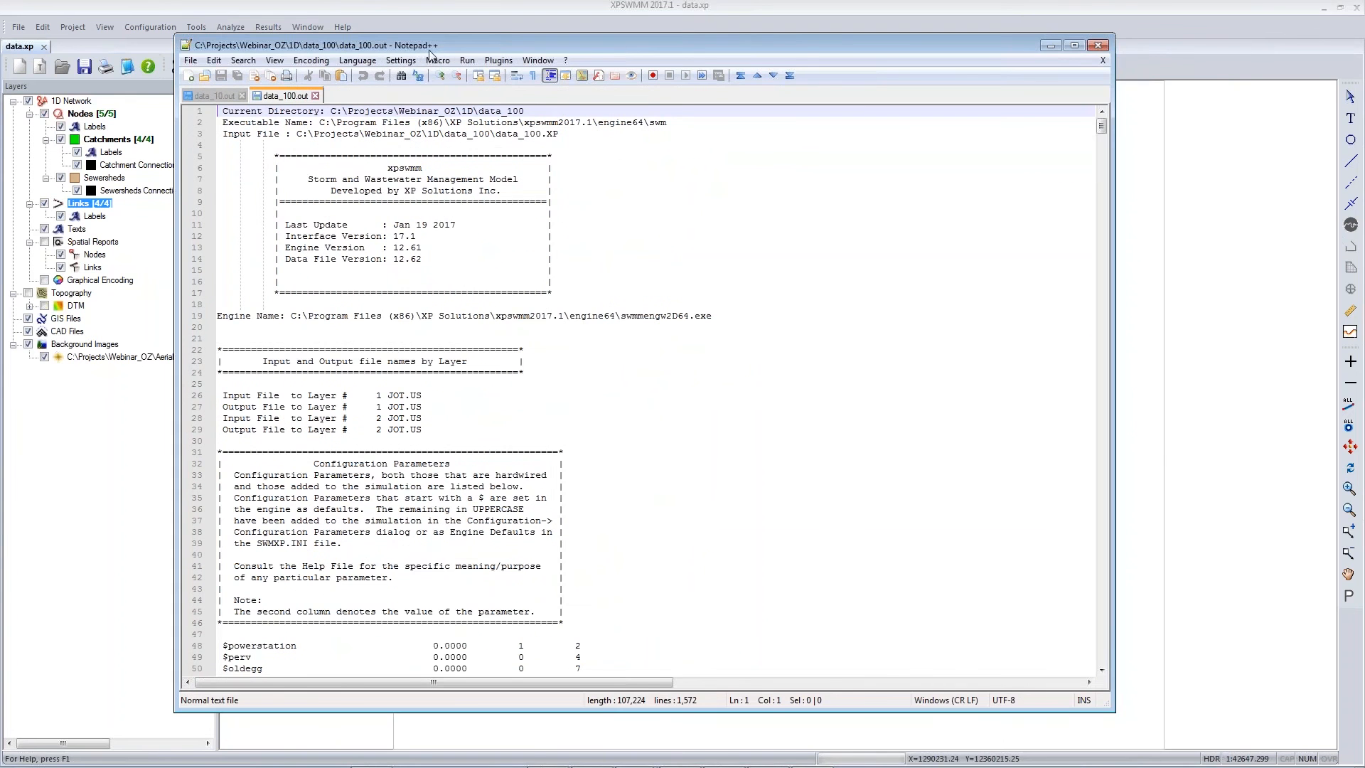
pyautogui.click(499, 61)
pyautogui.moveTo(533, 80)
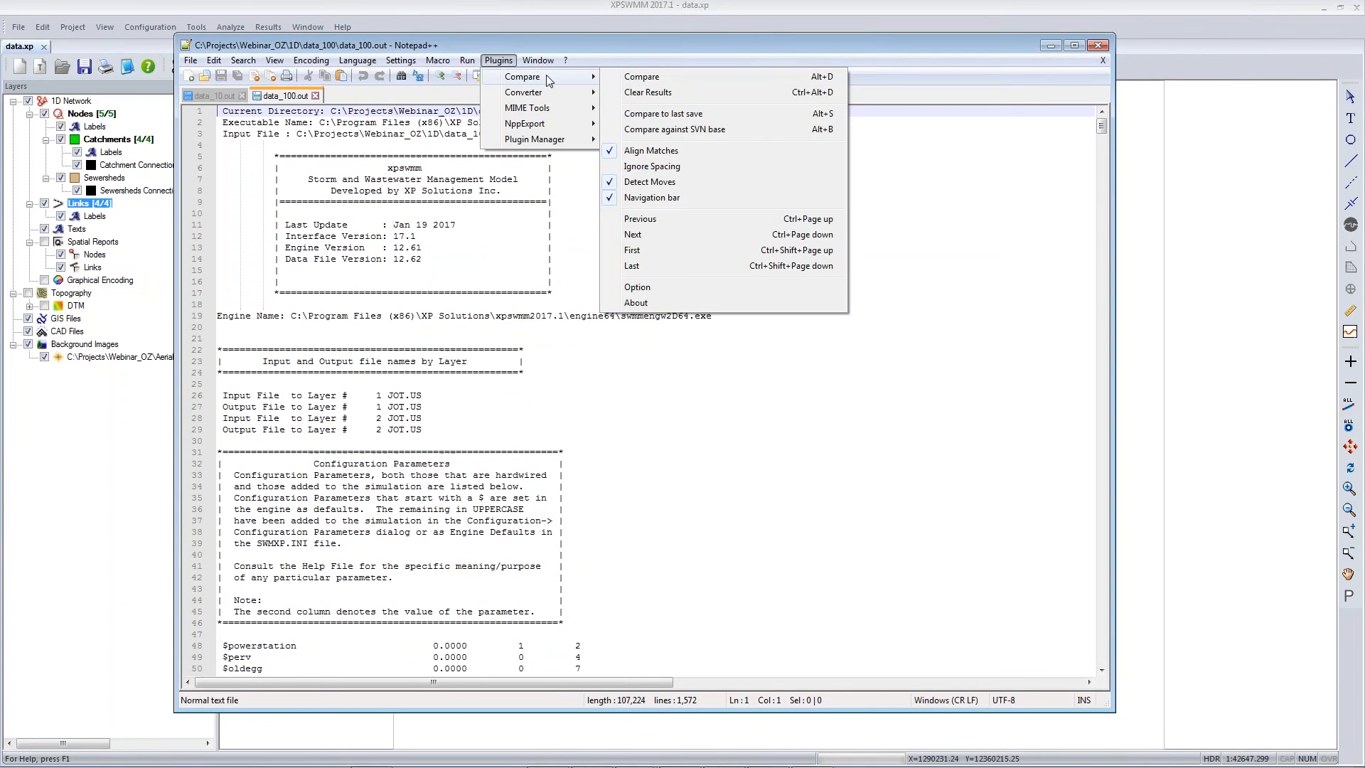
pyautogui.click(676, 77)
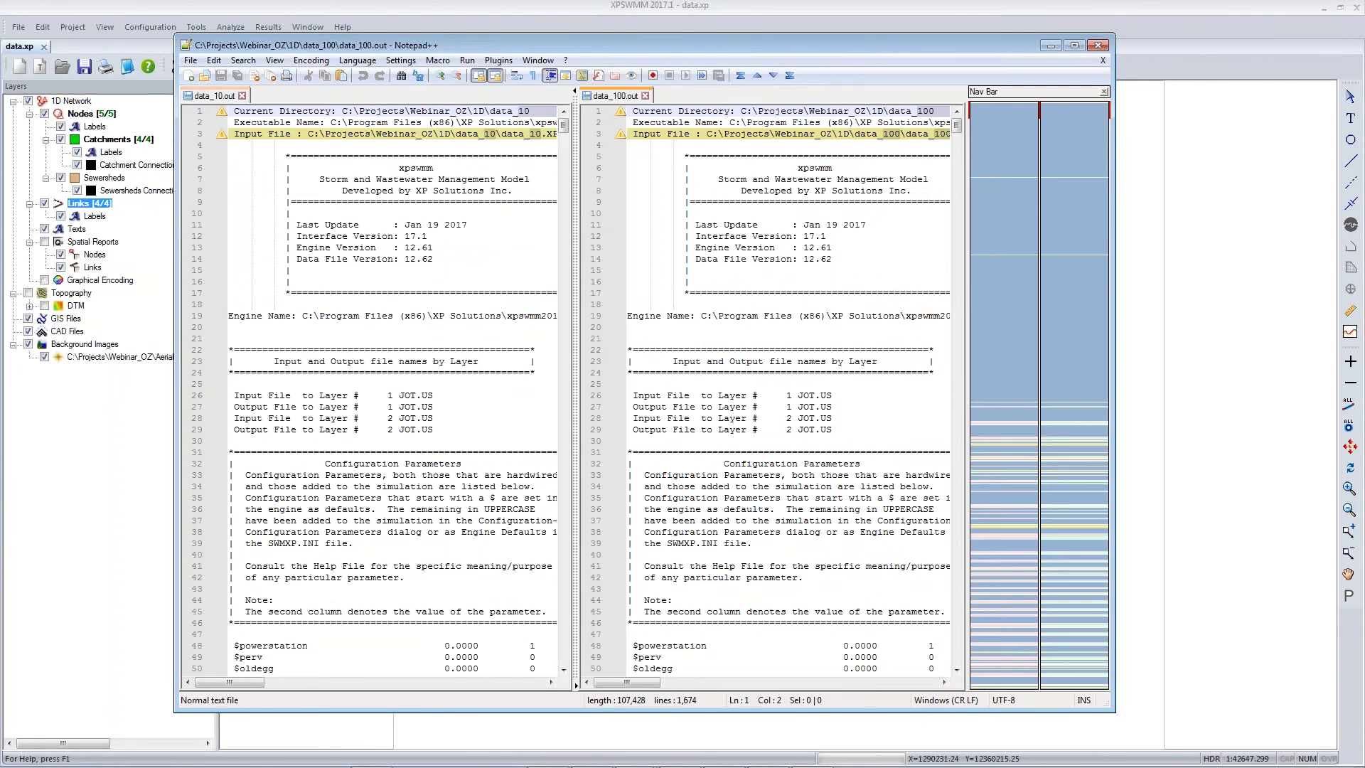
pyautogui.moveTo(563, 132); pyautogui.dragTo(566, 271)
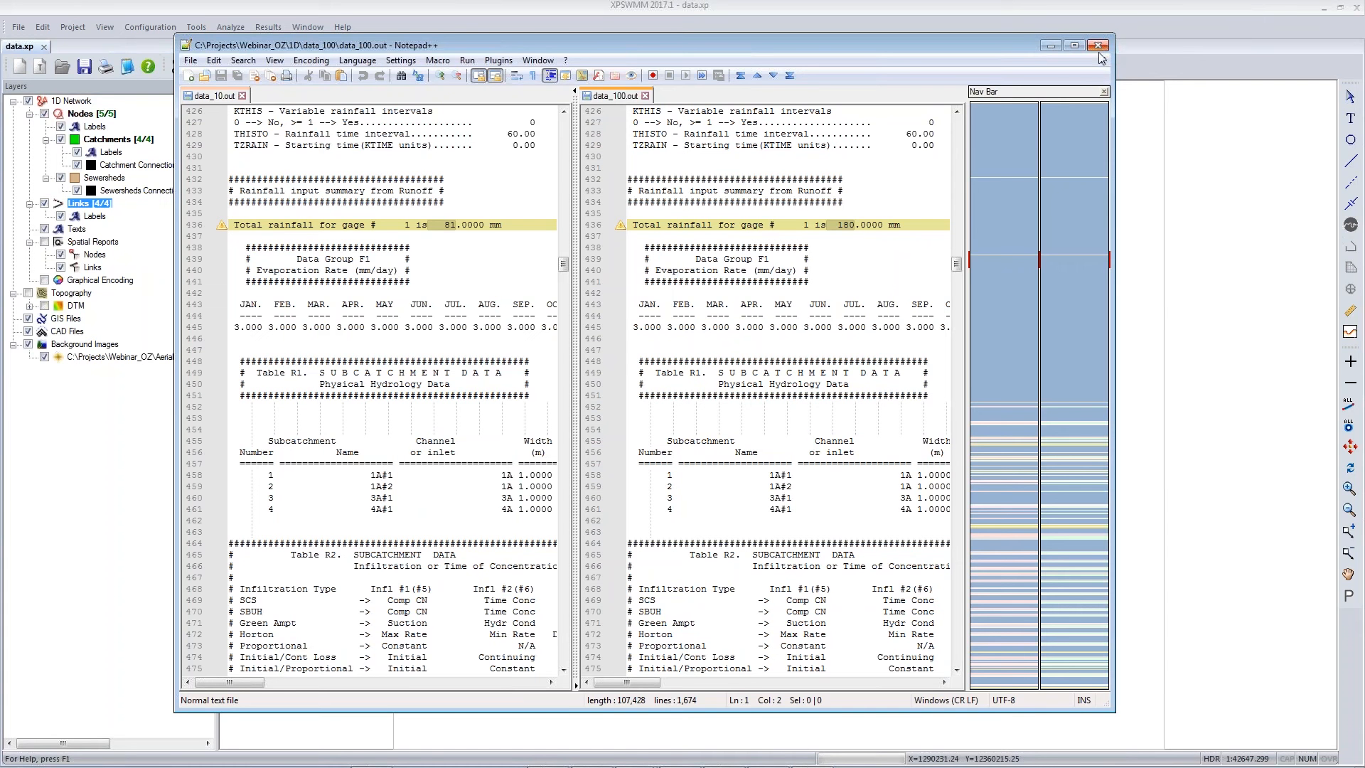
pyautogui.click(1098, 45)
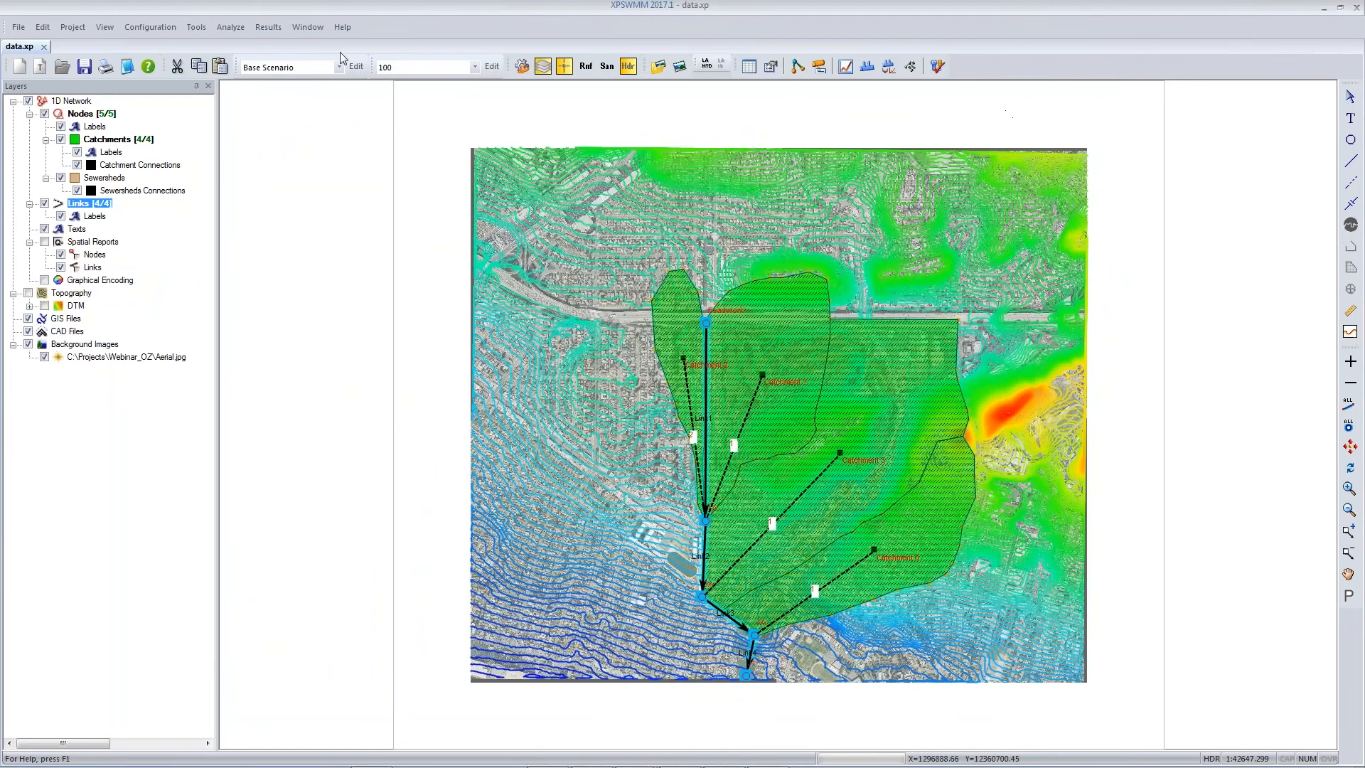
# Step: Deactivate storms 10 and 100 in the global storms list so that only storm 25 stays active
pyautogui.click(496, 68)
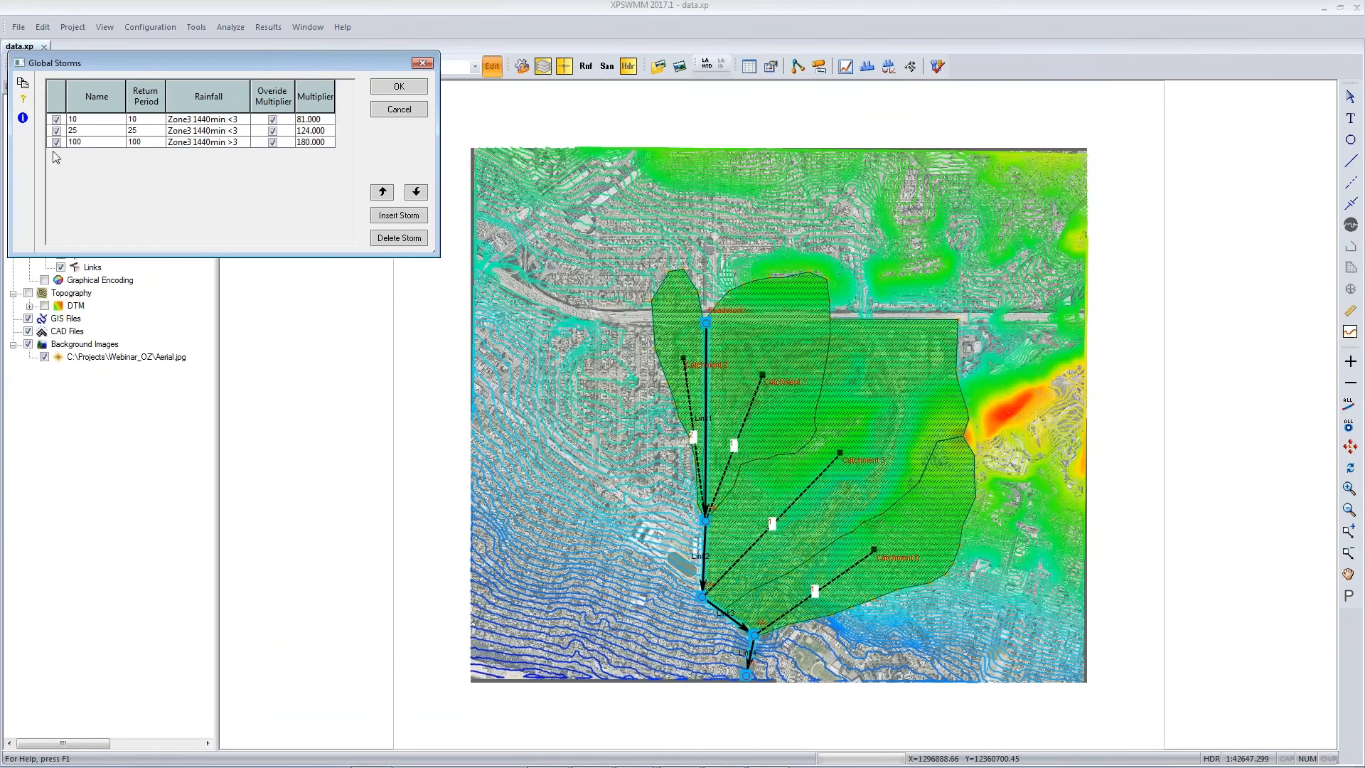
pyautogui.click(57, 120)
pyautogui.click(57, 120)
pyautogui.click(58, 142)
pyautogui.click(399, 87)
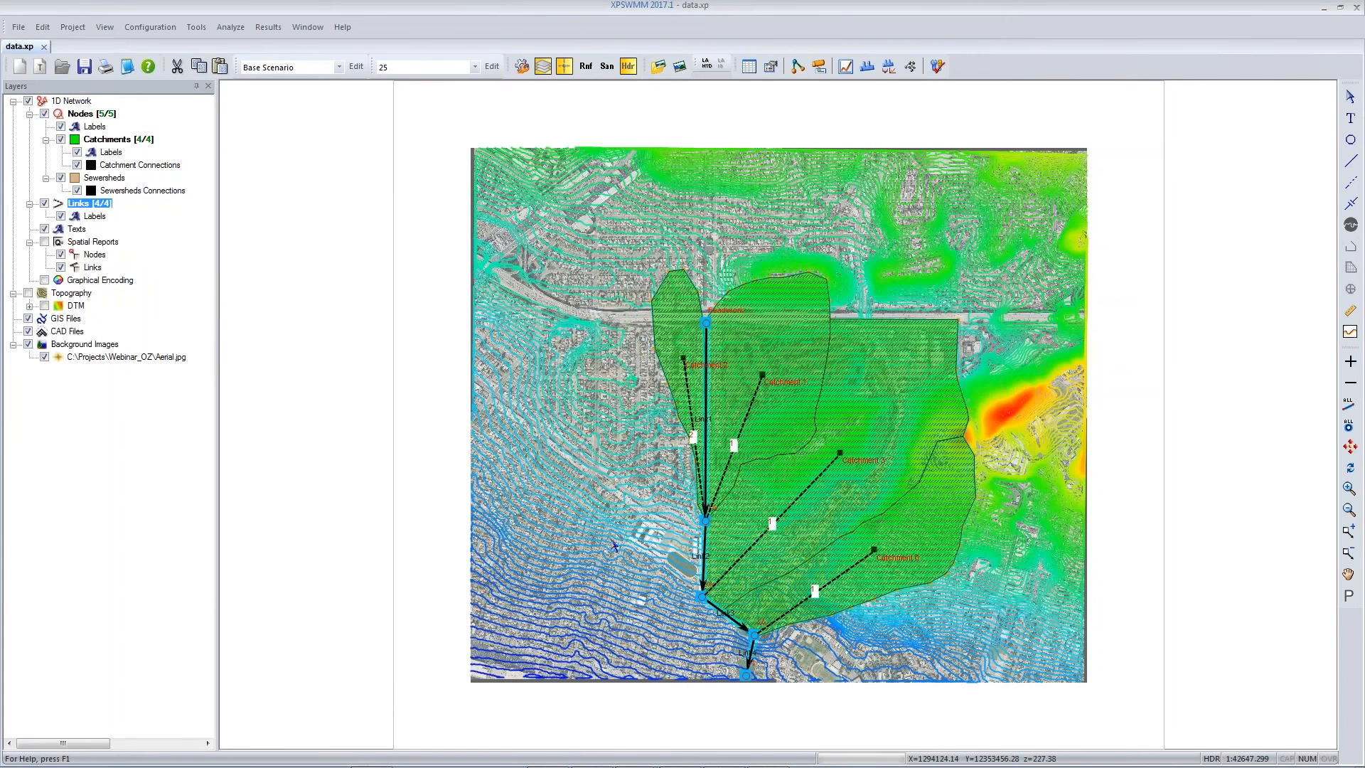
# Step: Import the LandXML file branch_network.xml into the model
pyautogui.moveTo(612, 546); pyautogui.dragTo(591, 515)
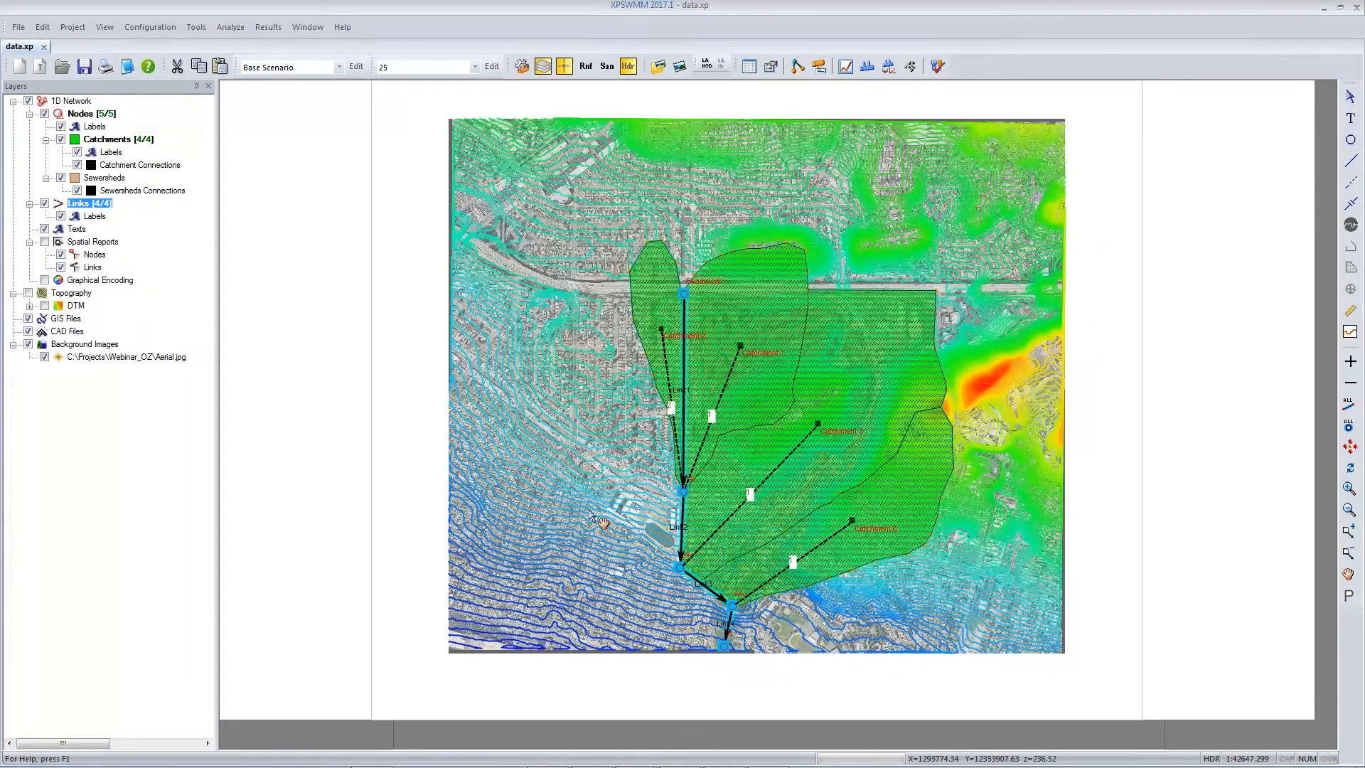
pyautogui.click(18, 27)
pyautogui.moveTo(57, 231)
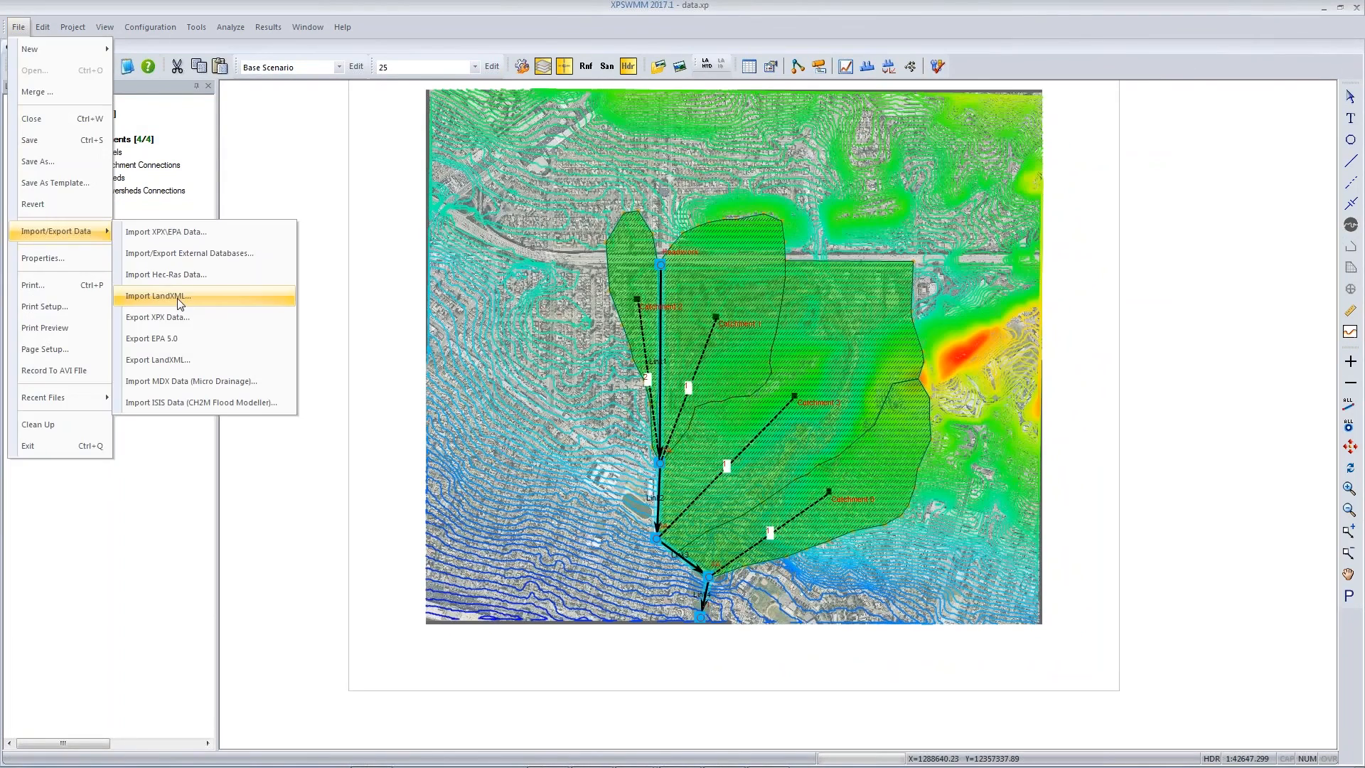
pyautogui.click(180, 297)
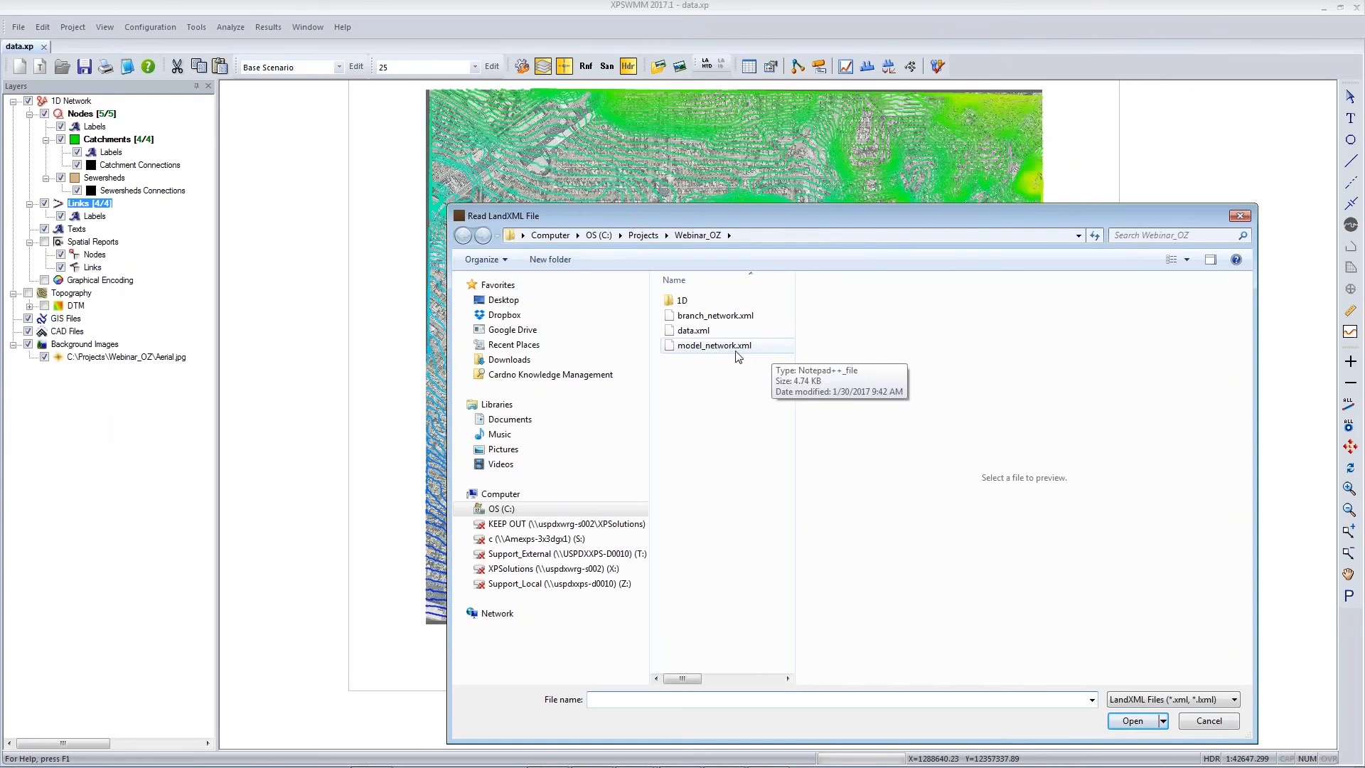
pyautogui.doubleClick(709, 316)
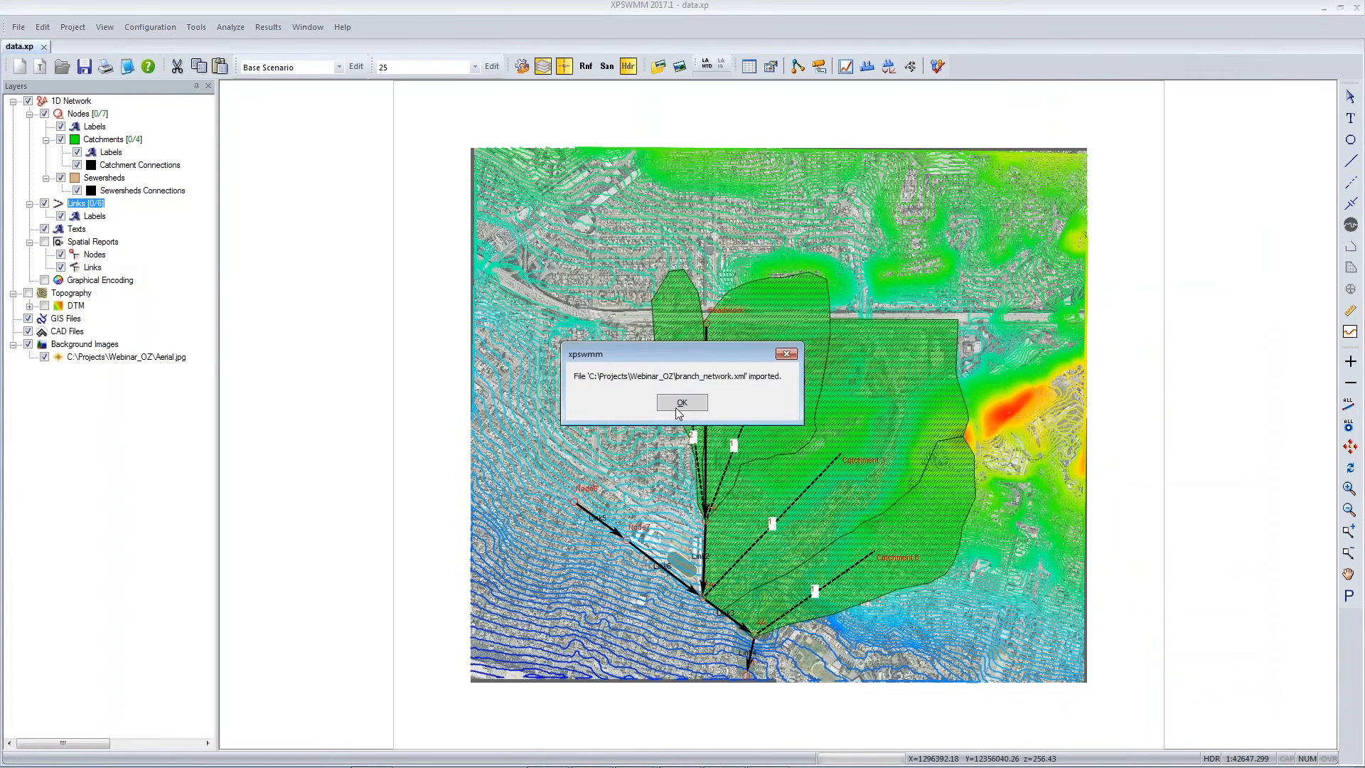
pyautogui.click(679, 403)
# Step: Select the path from the imported branch's upstream node to the outlet and save it as a view named Branch
pyautogui.click(574, 502)
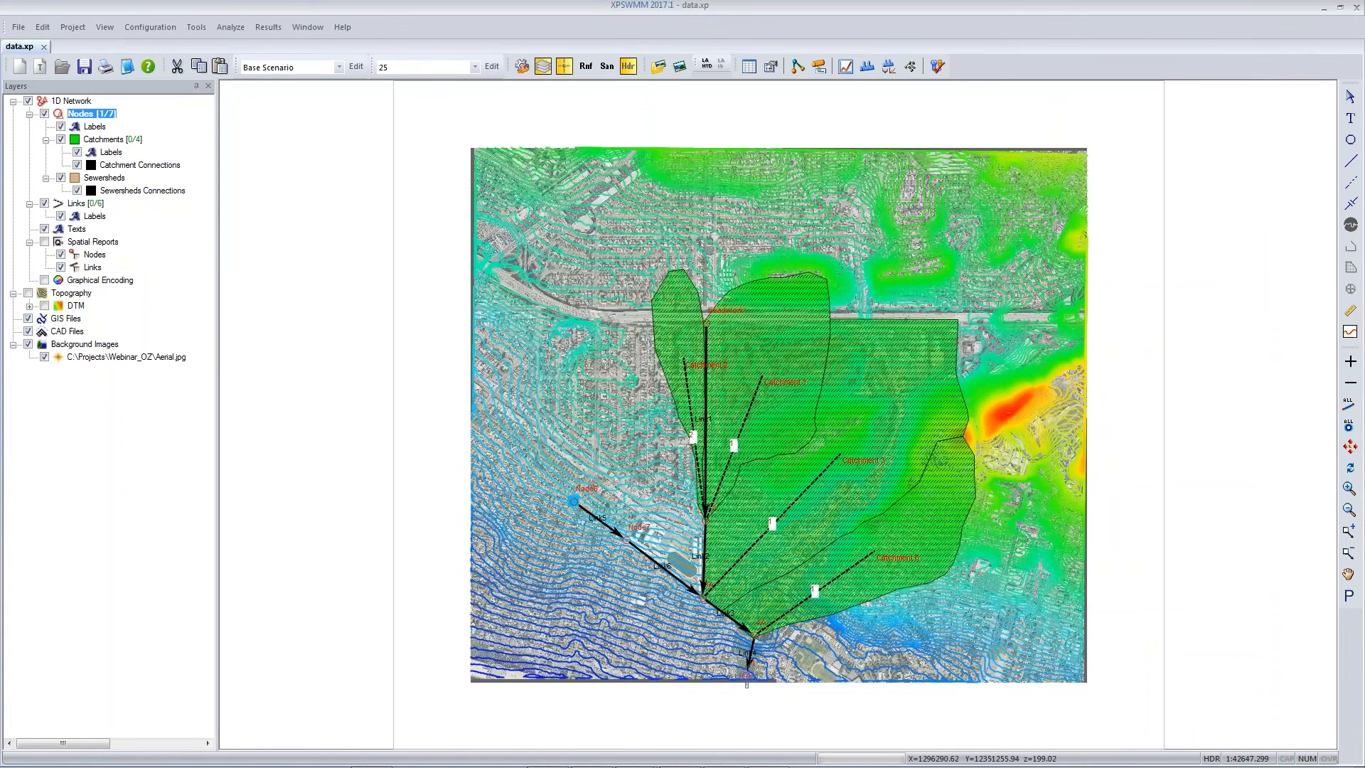
pyautogui.keyDown('shift'); pyautogui.click(746, 675); pyautogui.keyUp('shift')
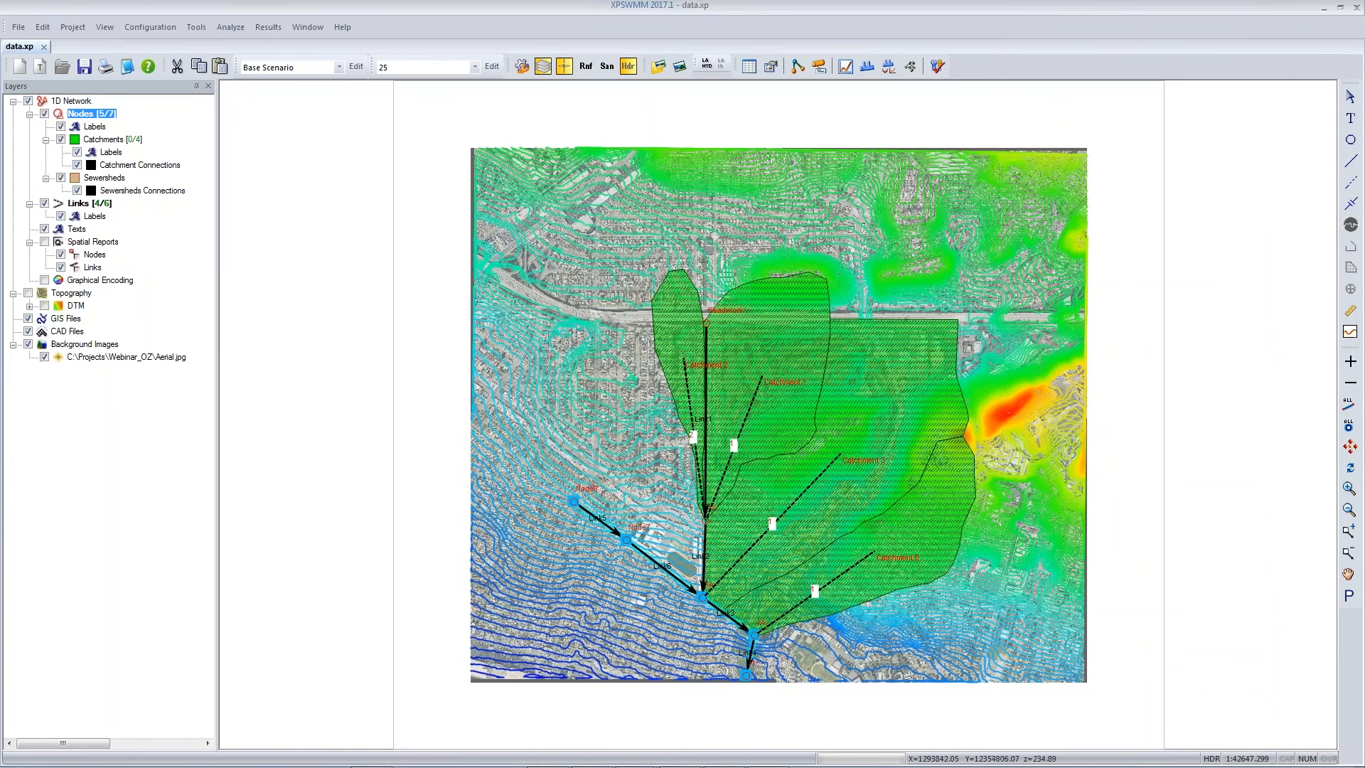
pyautogui.click(108, 28)
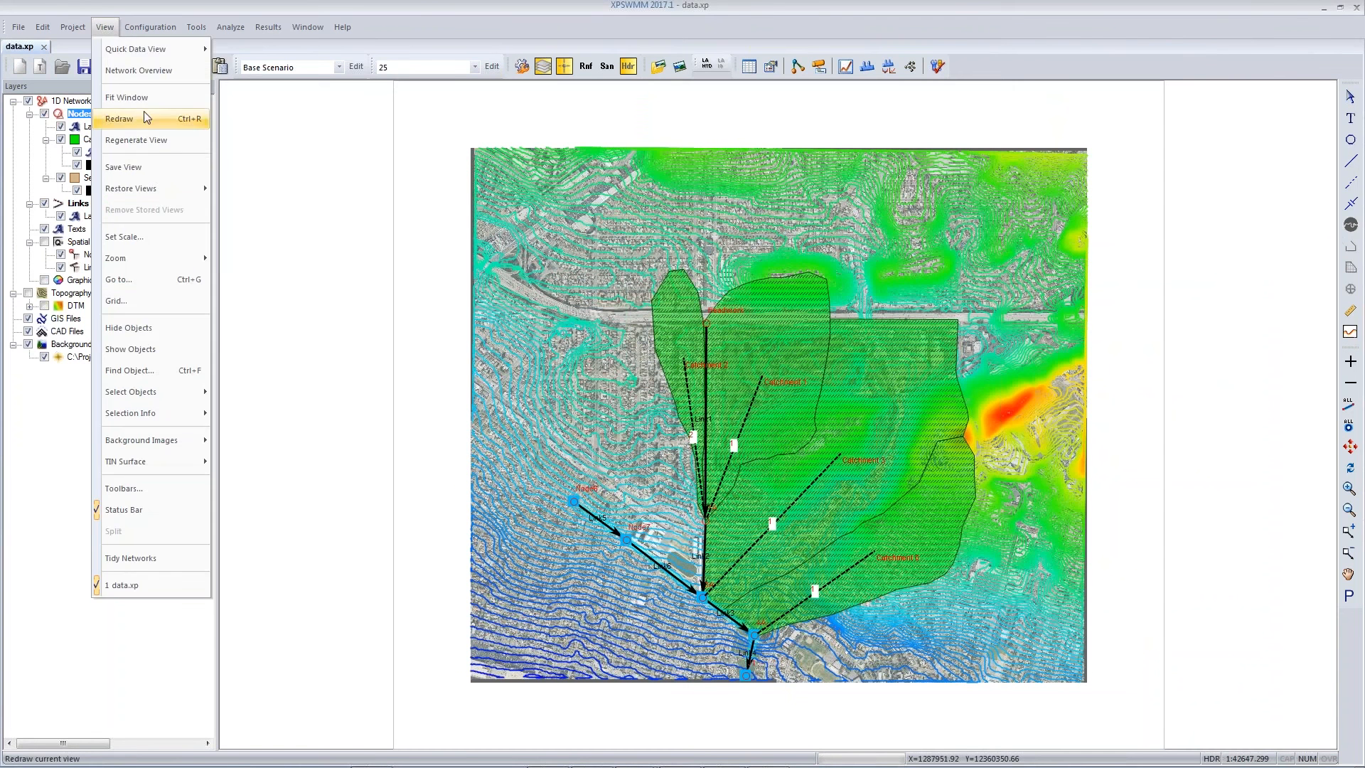
pyautogui.click(148, 166)
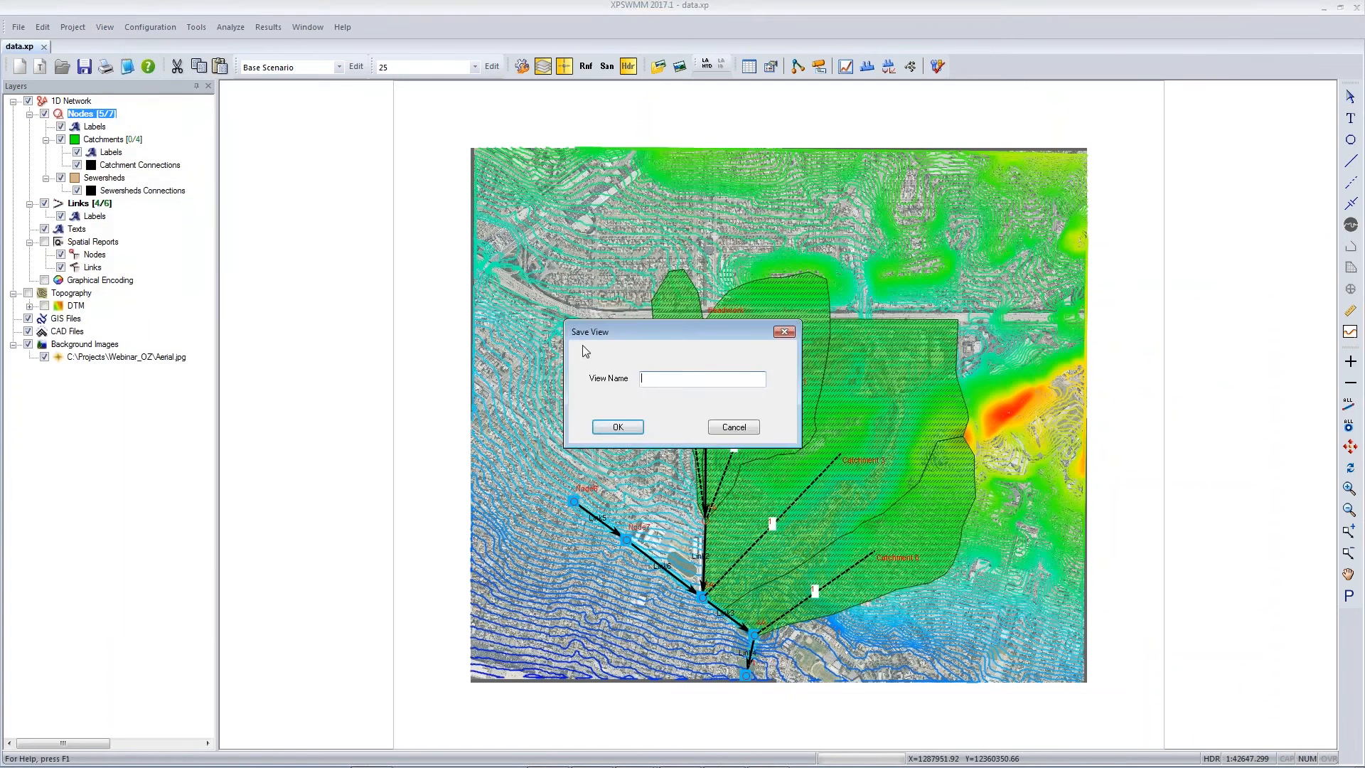
pyautogui.write('Branch')
pyautogui.click(616, 427)
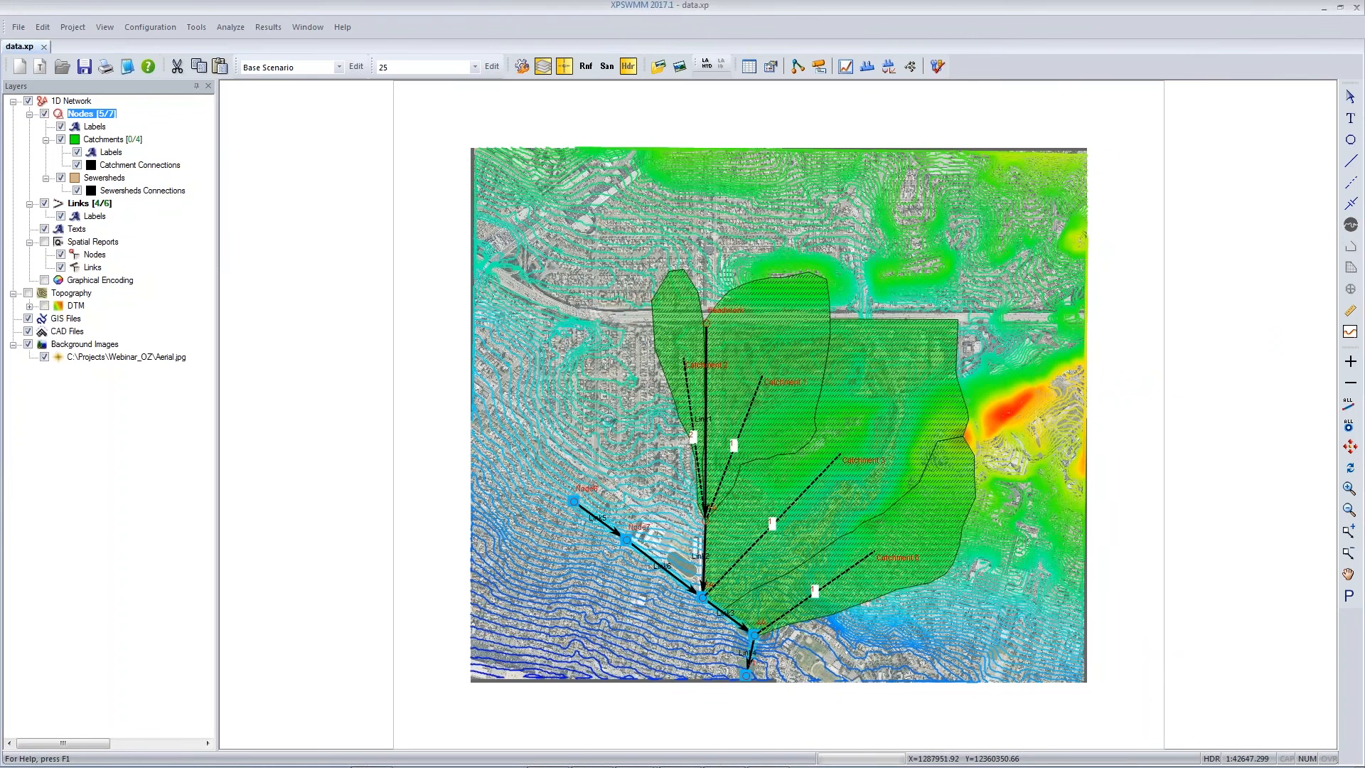
# Step: Select the path from the headwork node to the outlet and save it as a view named Network
pyautogui.click(706, 322)
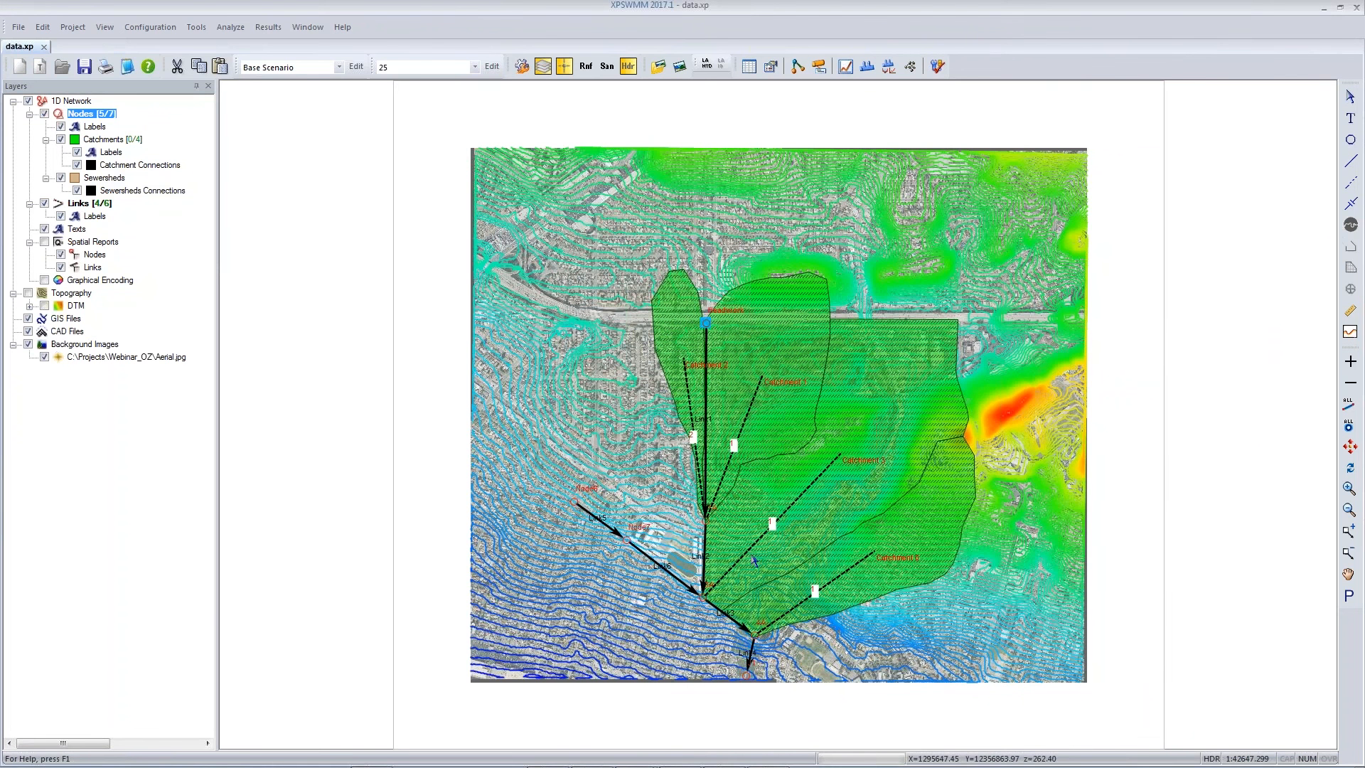
pyautogui.keyDown('ctrl'); pyautogui.click(747, 675); pyautogui.keyUp('ctrl')
pyautogui.click(107, 26)
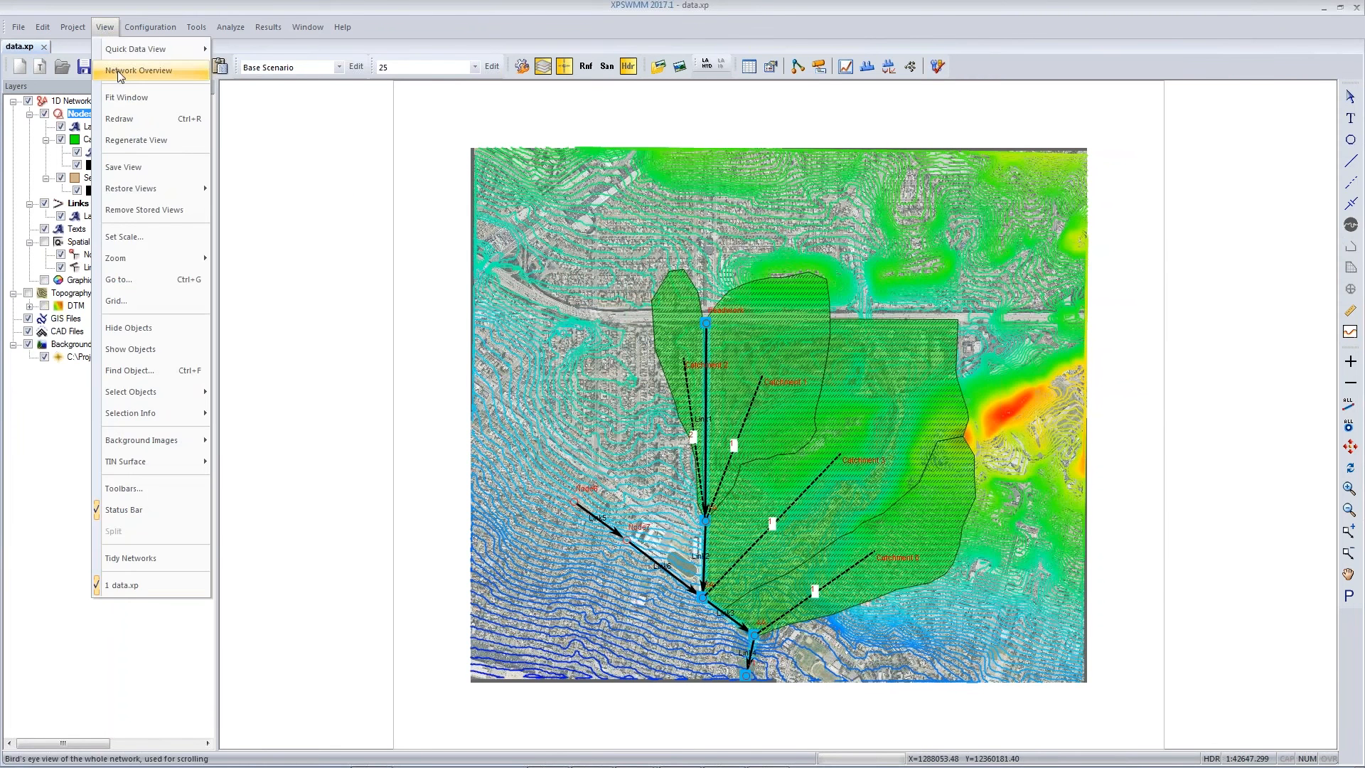
pyautogui.click(118, 70)
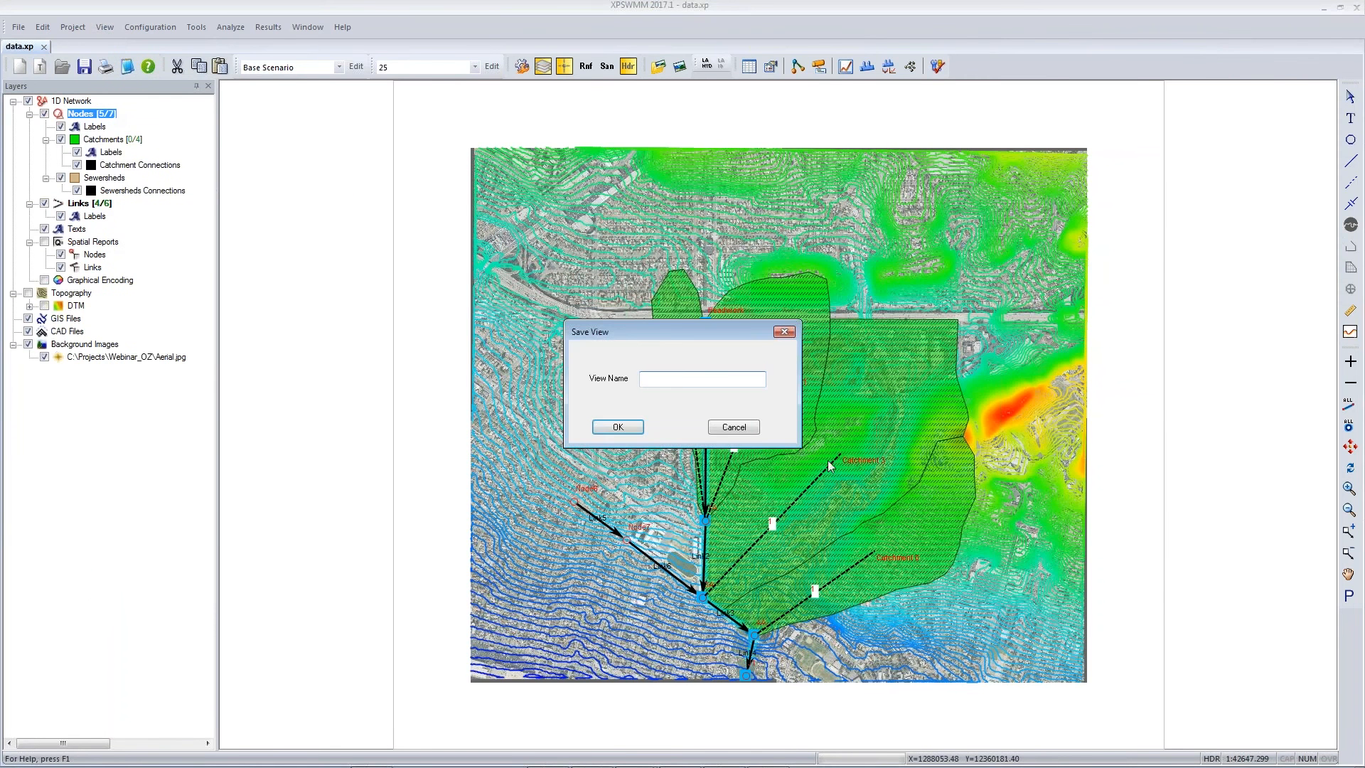
pyautogui.write('Network')
pyautogui.click(601, 427)
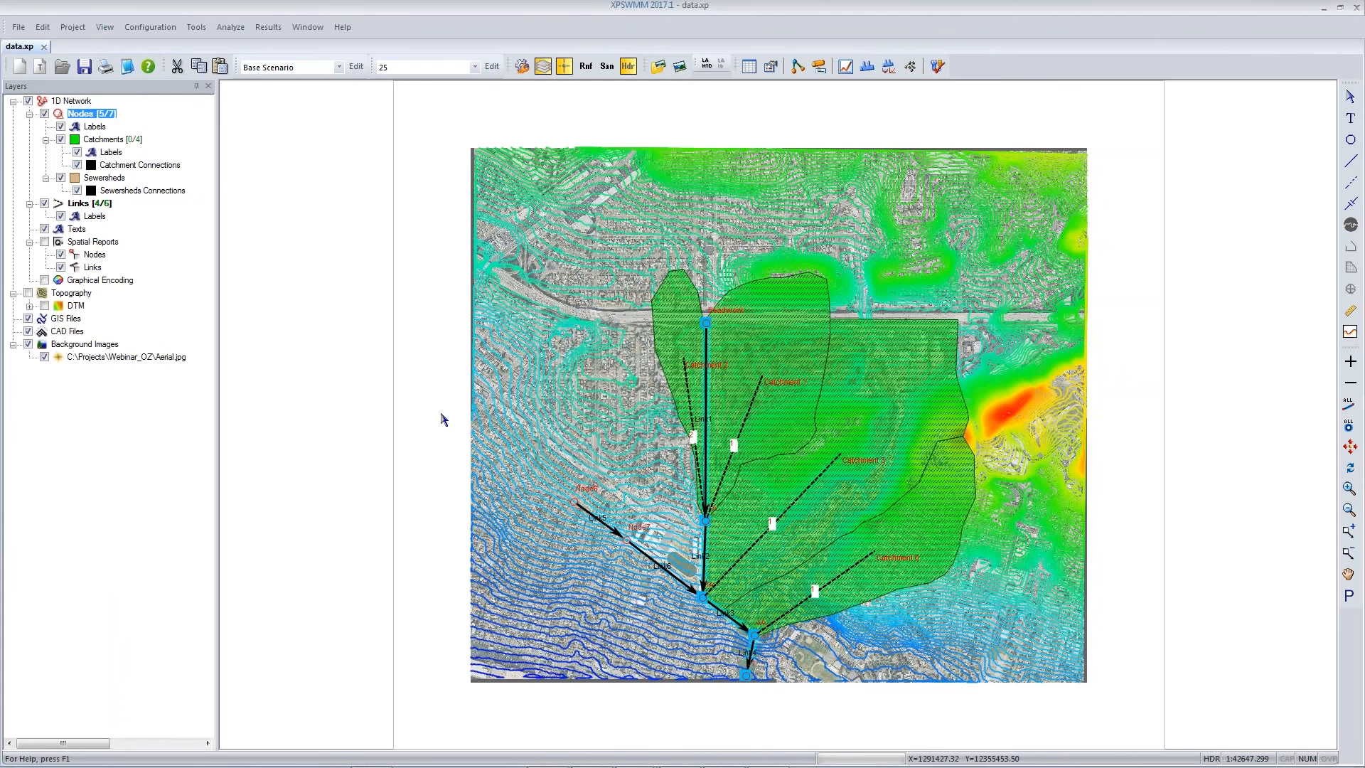
pyautogui.moveTo(446, 413); pyautogui.dragTo(492, 403)
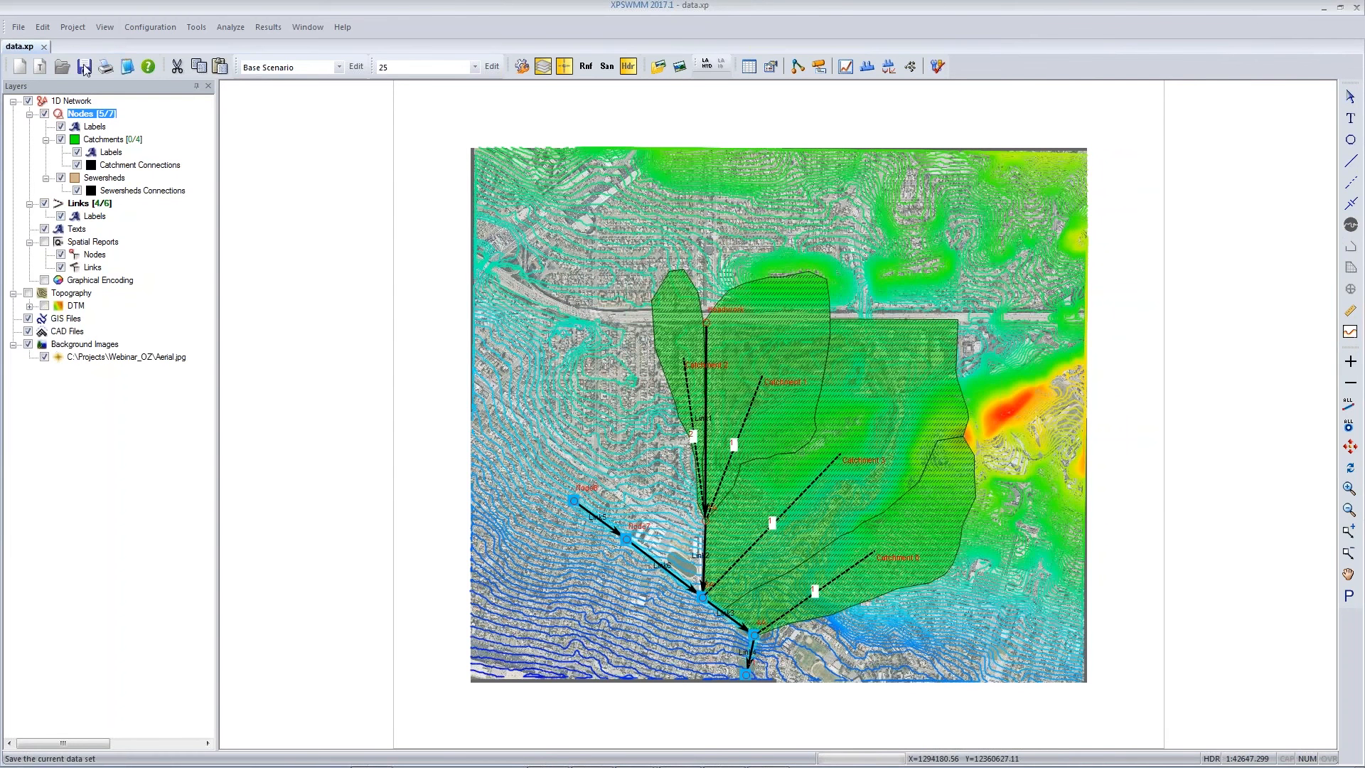
# Step: Set the constant inflow of Node6 to 1, try to solve the model, and close the error log
pyautogui.doubleClick(573, 501)
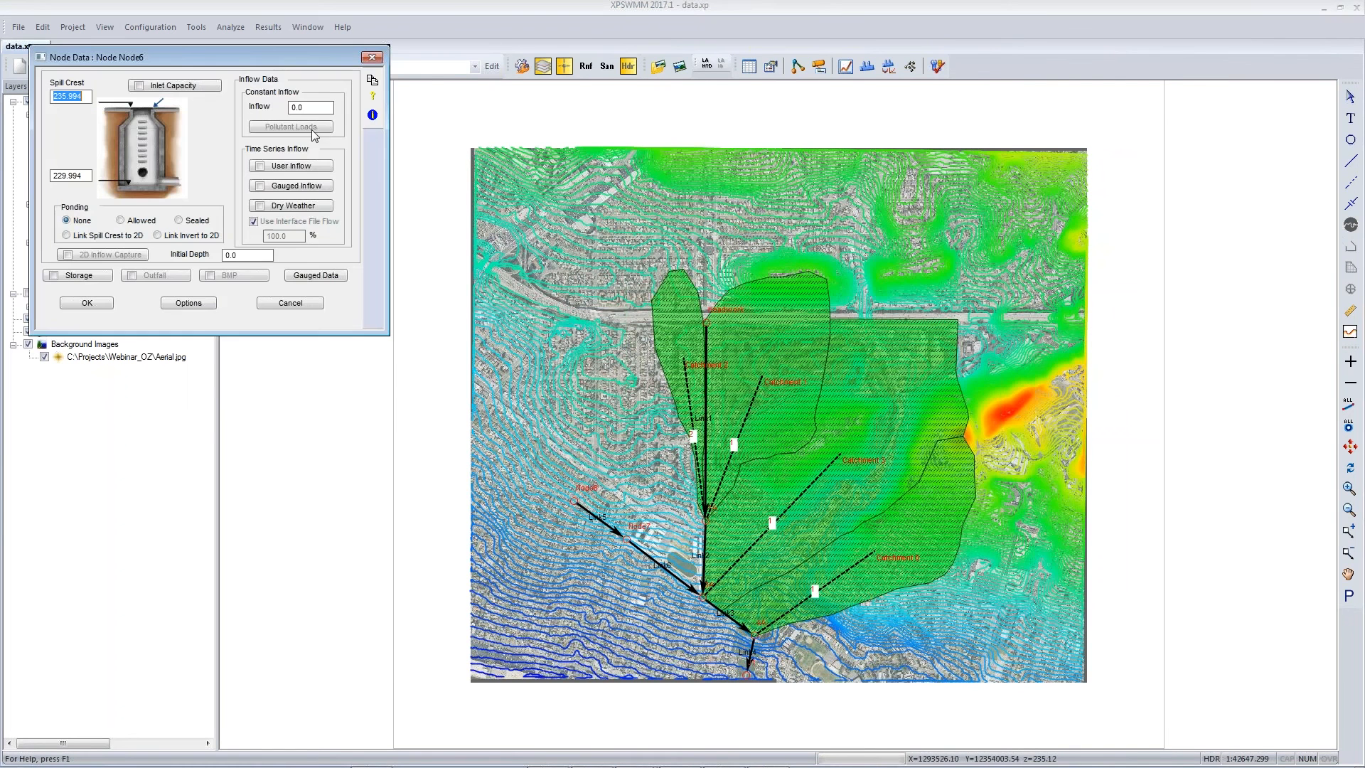
pyautogui.moveTo(311, 108); pyautogui.dragTo(276, 106)
pyautogui.write('1')
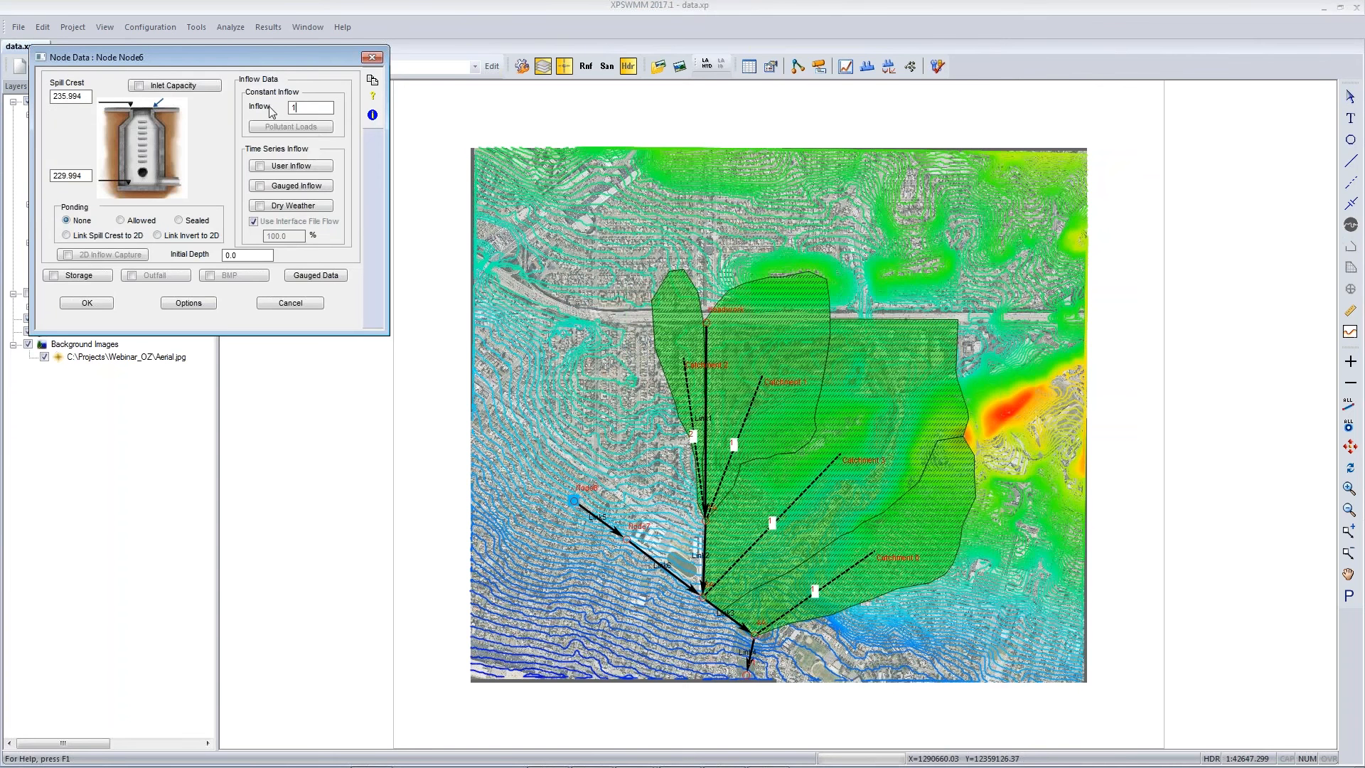
pyautogui.click(83, 303)
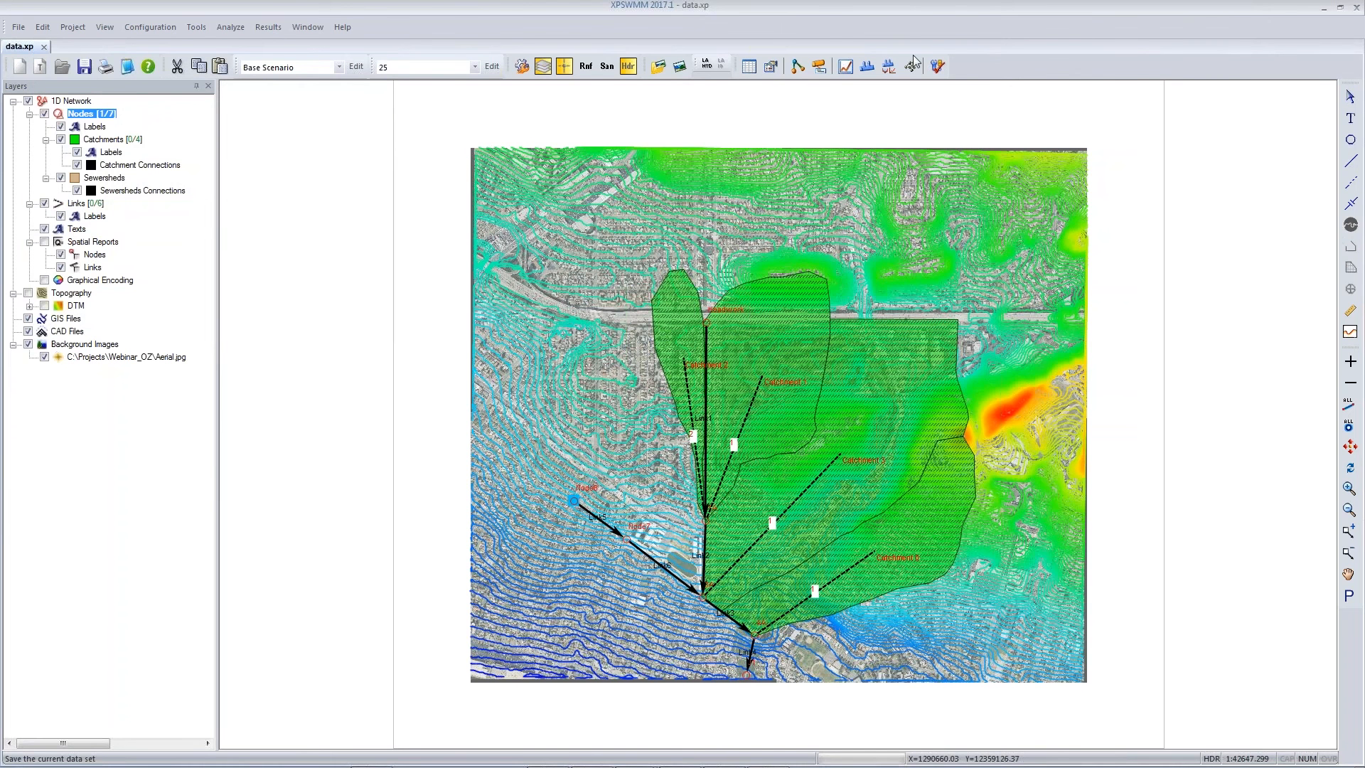
pyautogui.click(940, 67)
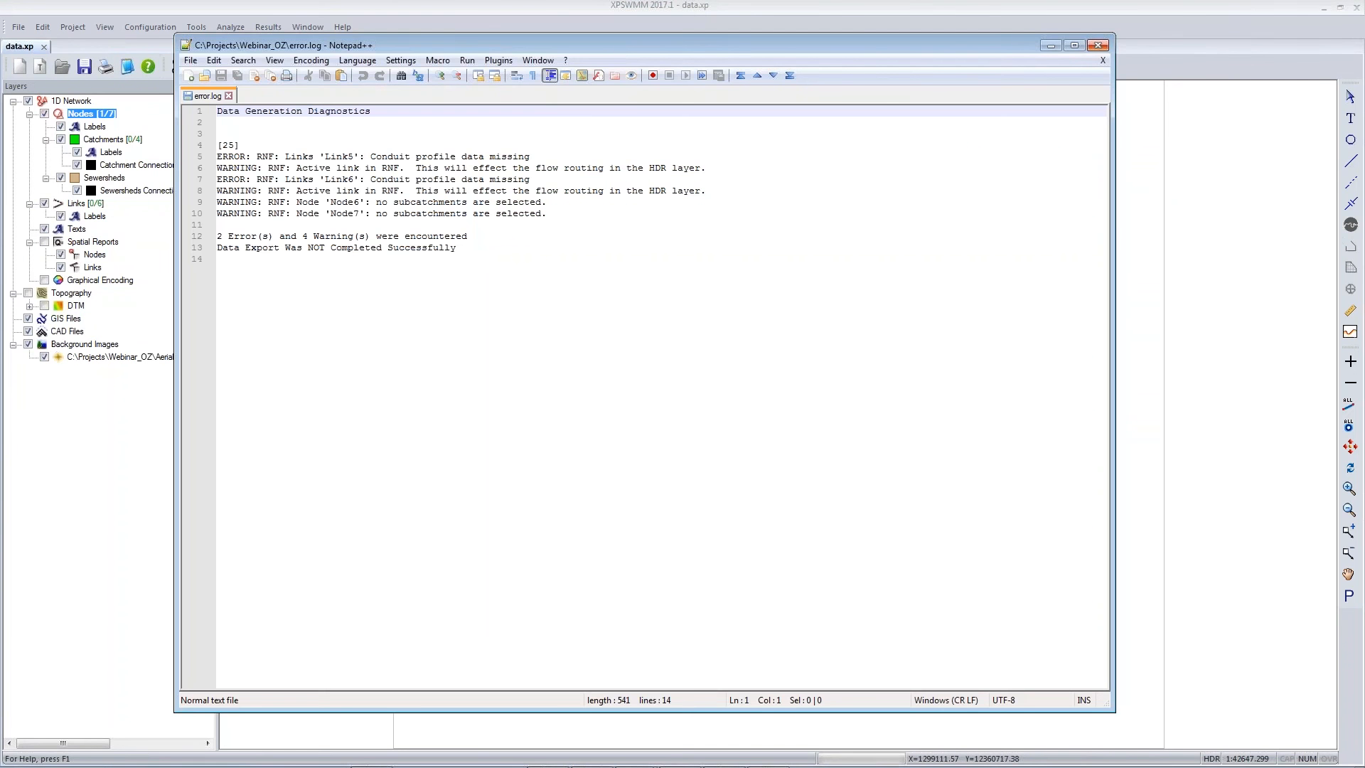
pyautogui.click(1098, 44)
# Step: Remove the imported branch's two nodes and two links from the runoff layer, and solve again from hydraulics mode
pyautogui.click(587, 66)
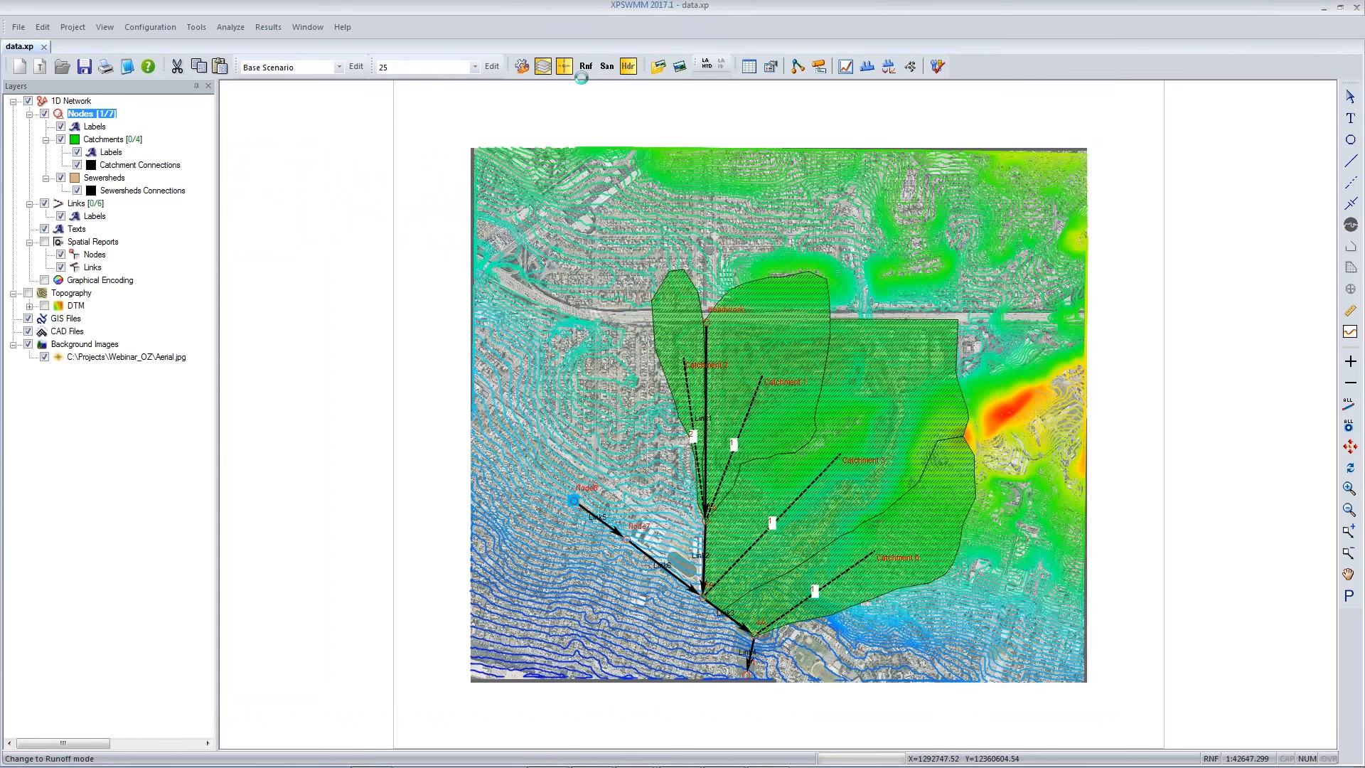
pyautogui.moveTo(535, 468); pyautogui.dragTo(669, 608)
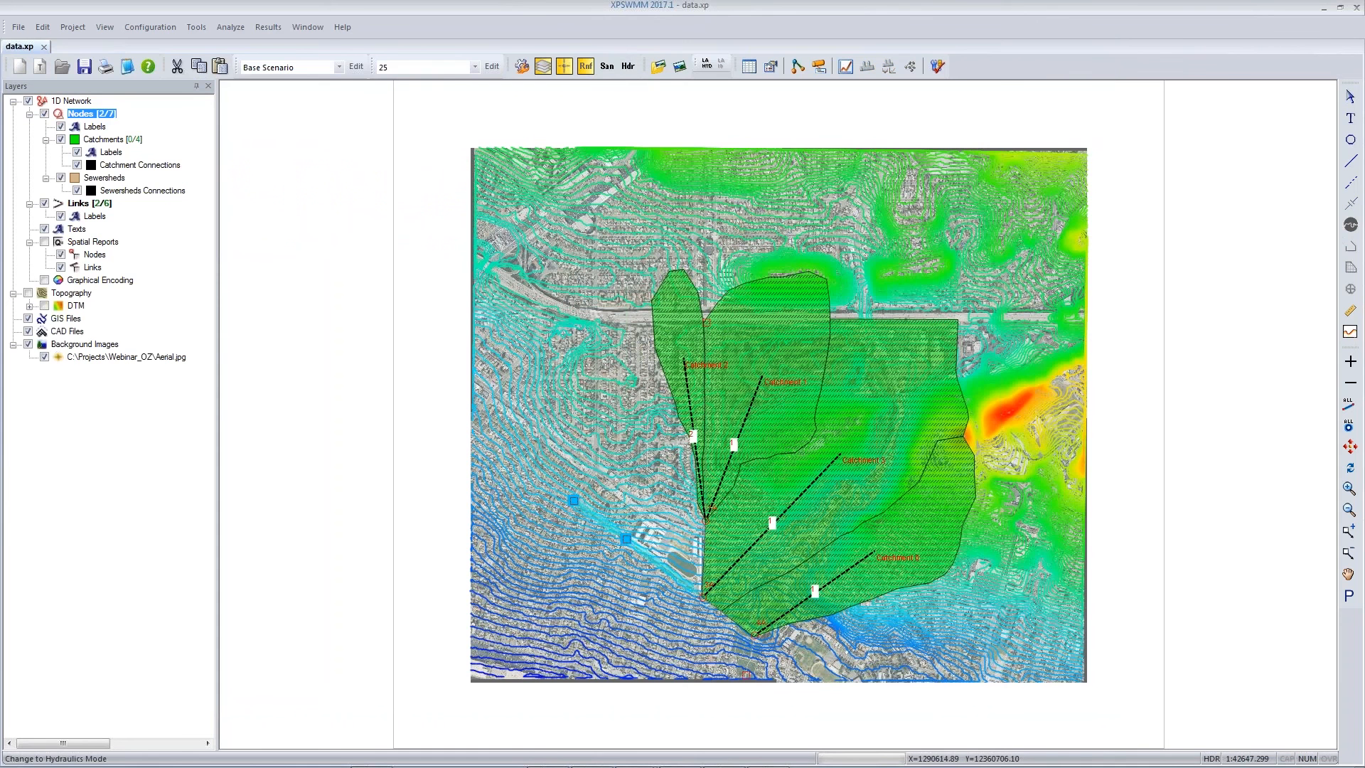
pyautogui.click(628, 66)
pyautogui.click(937, 66)
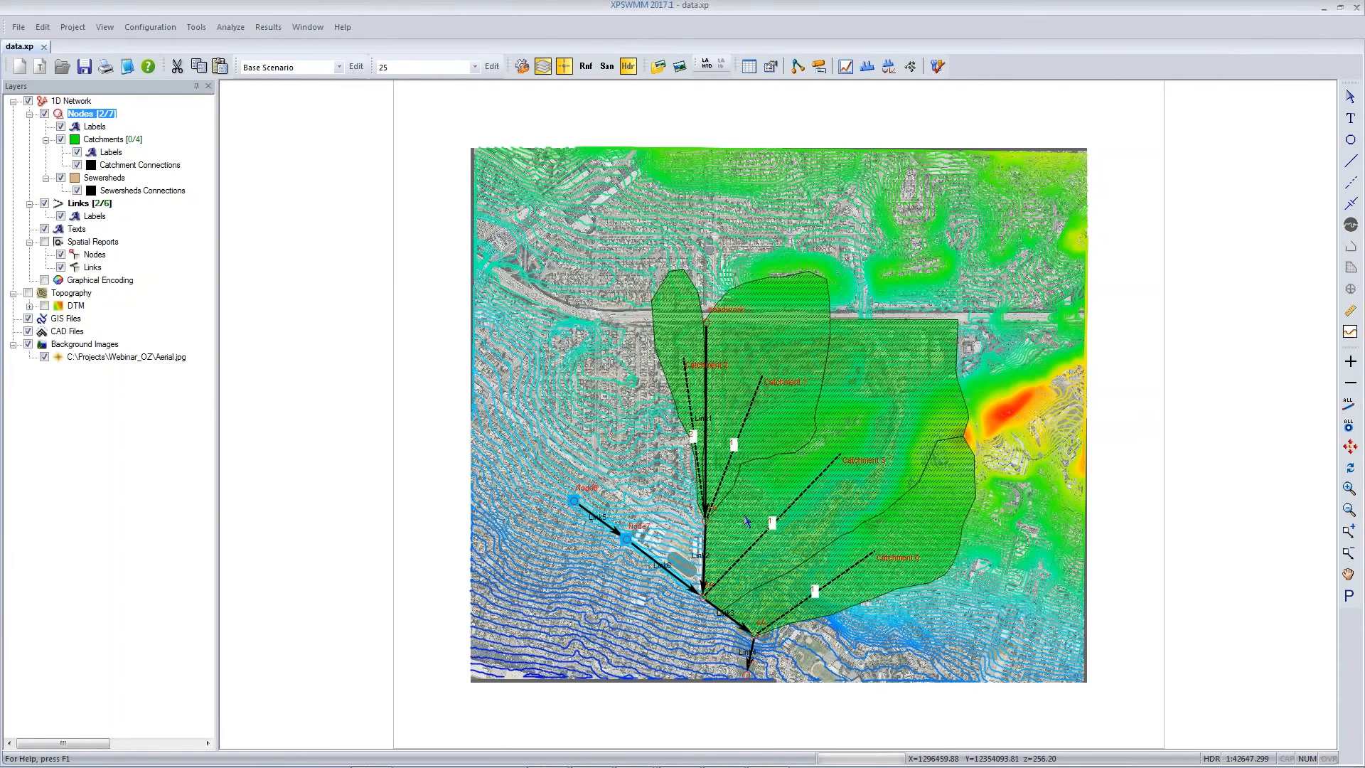
# Step: Open the time series results of the link from Node7 to 3A and zoom in on the start of its flow curve
pyautogui.click(672, 574)
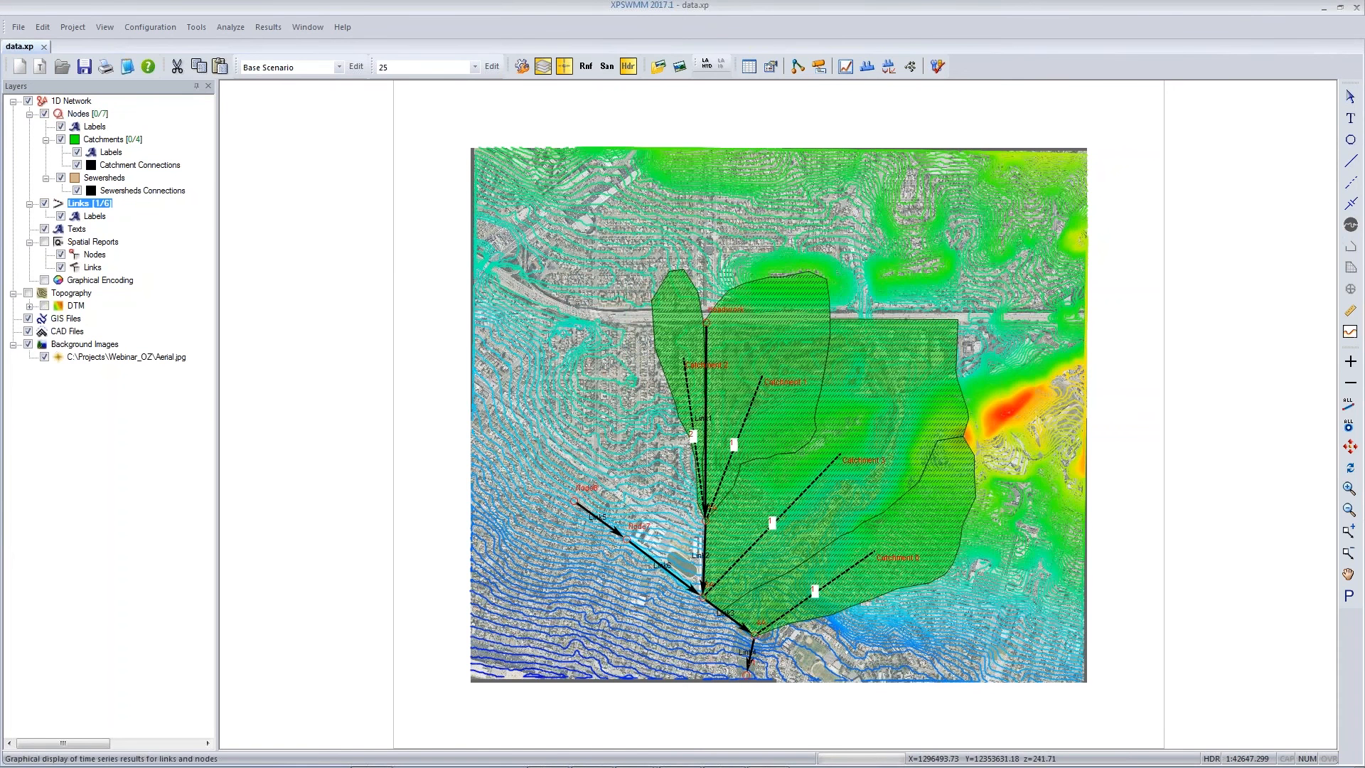
pyautogui.click(846, 66)
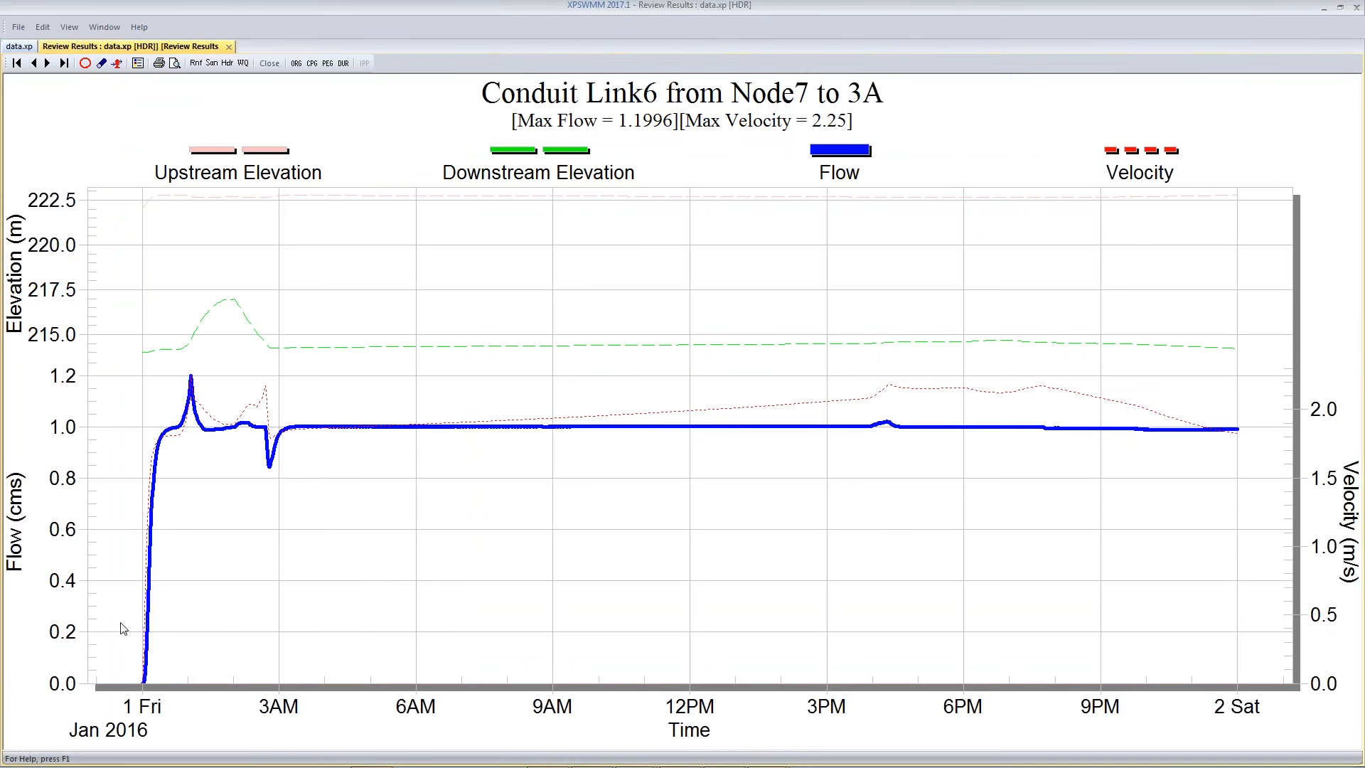
pyautogui.moveTo(132, 662); pyautogui.dragTo(153, 693)
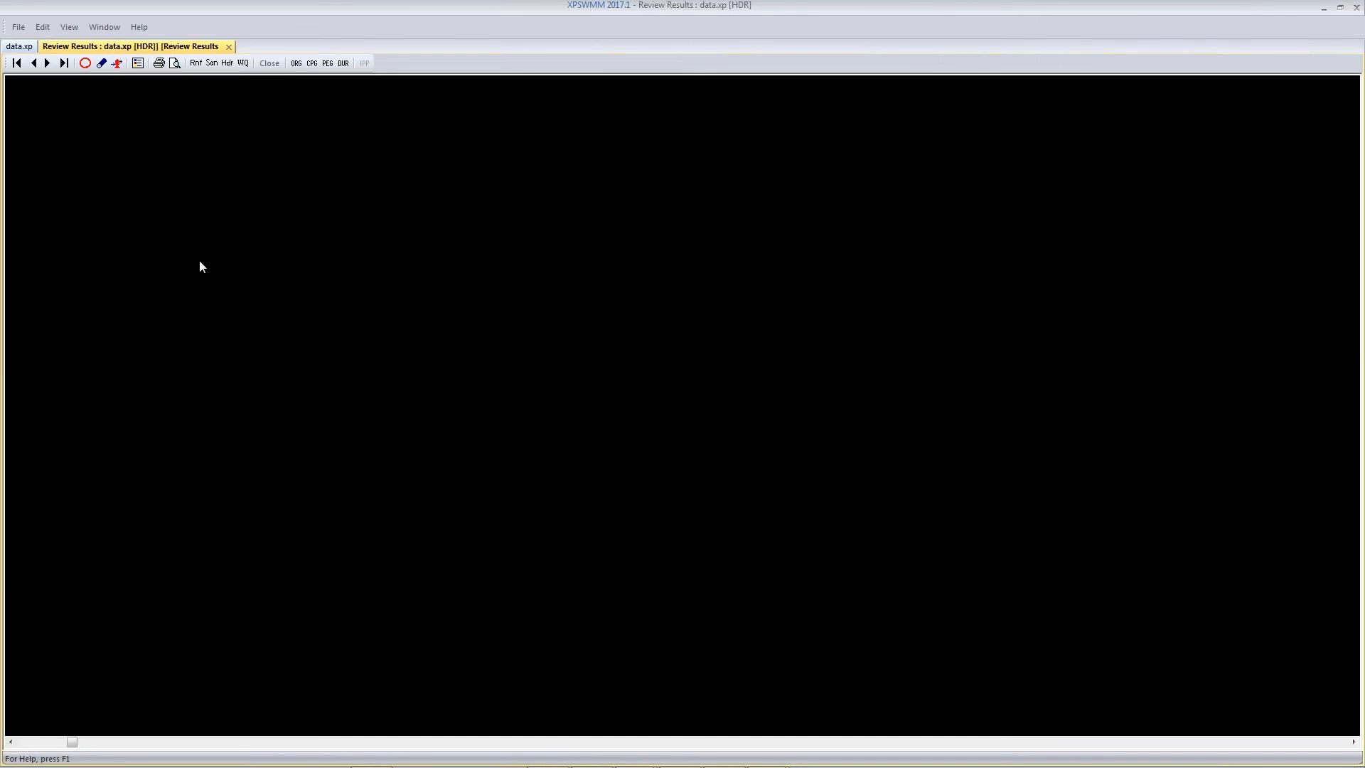
pyautogui.rightClick(201, 232)
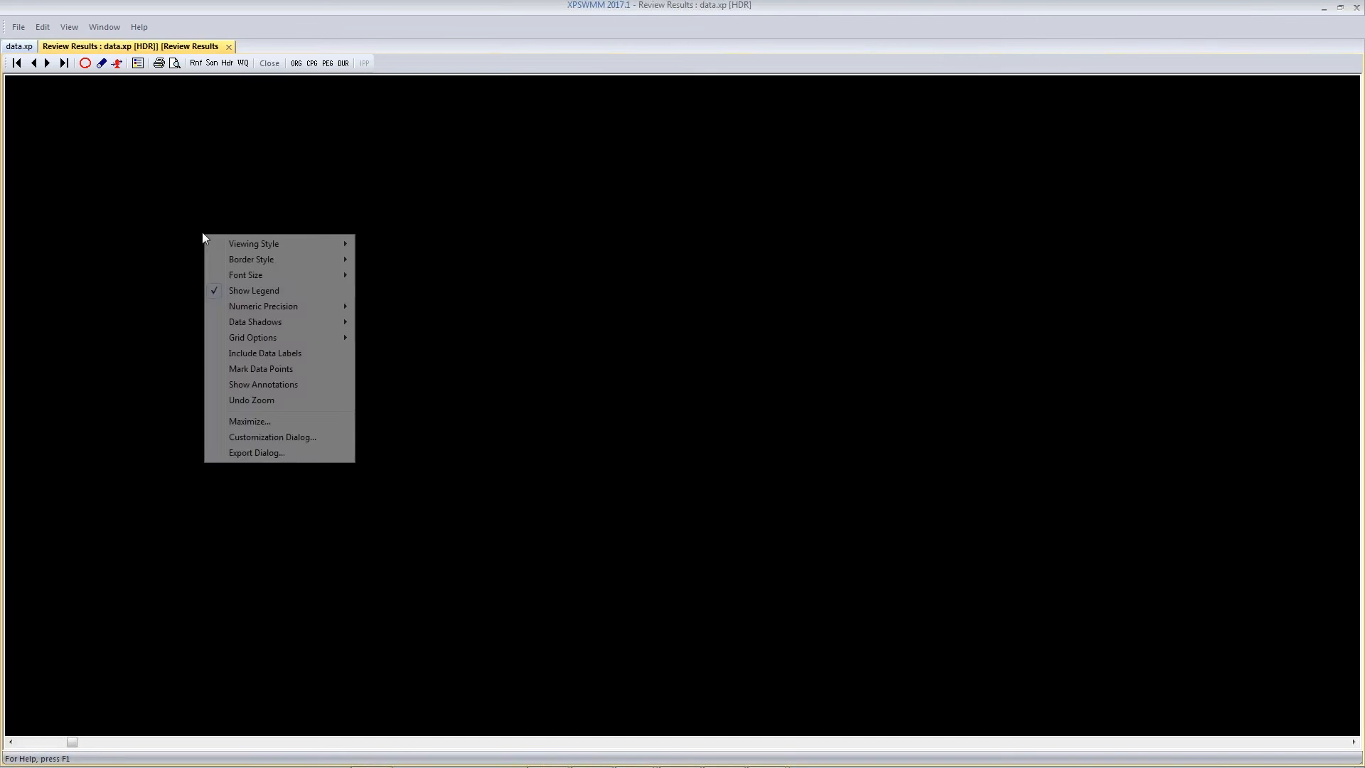
pyautogui.click(263, 401)
pyautogui.moveTo(60, 703); pyautogui.dragTo(100, 740)
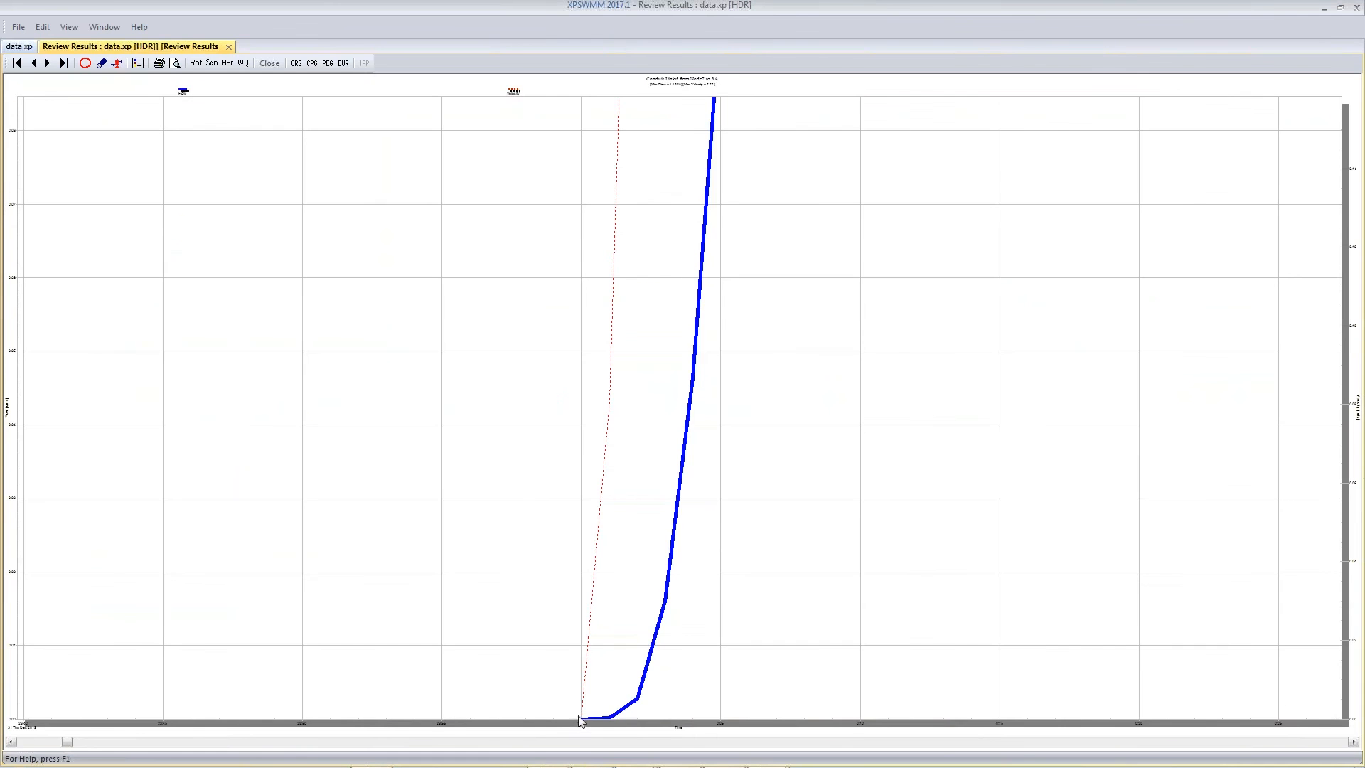
# Step: Reset the graph zoom, examine the end of the link's flow curve up close, and close the results review
pyautogui.rightClick(883, 388)
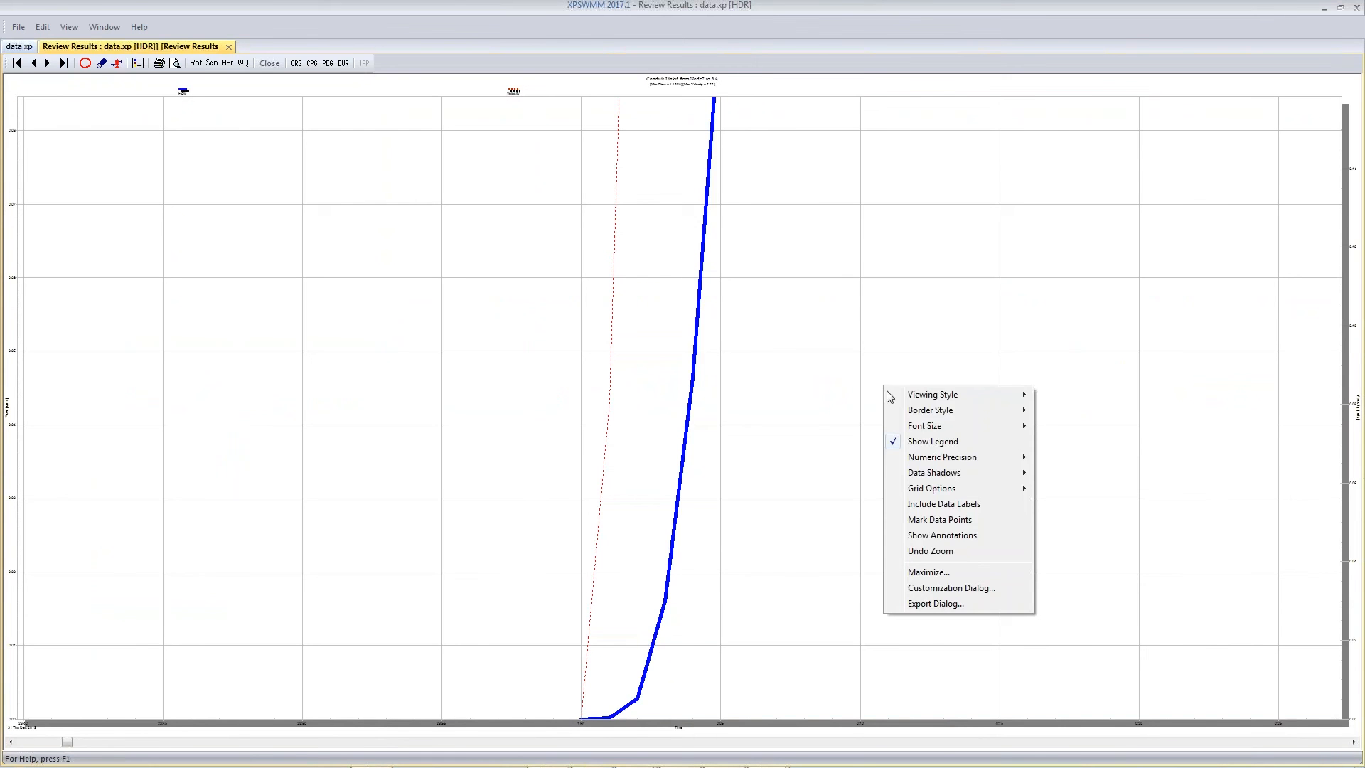
pyautogui.click(951, 552)
pyautogui.moveTo(1256, 371); pyautogui.dragTo(1285, 410)
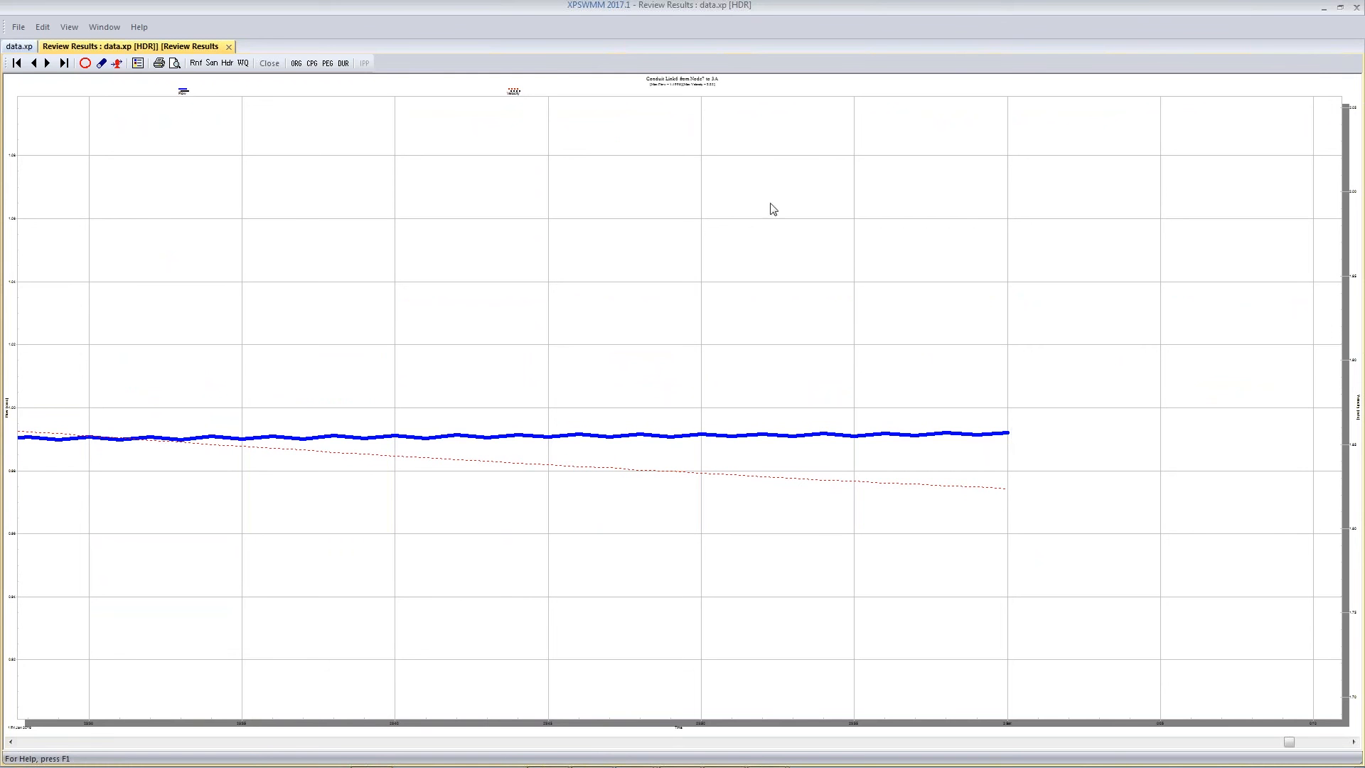
pyautogui.click(269, 64)
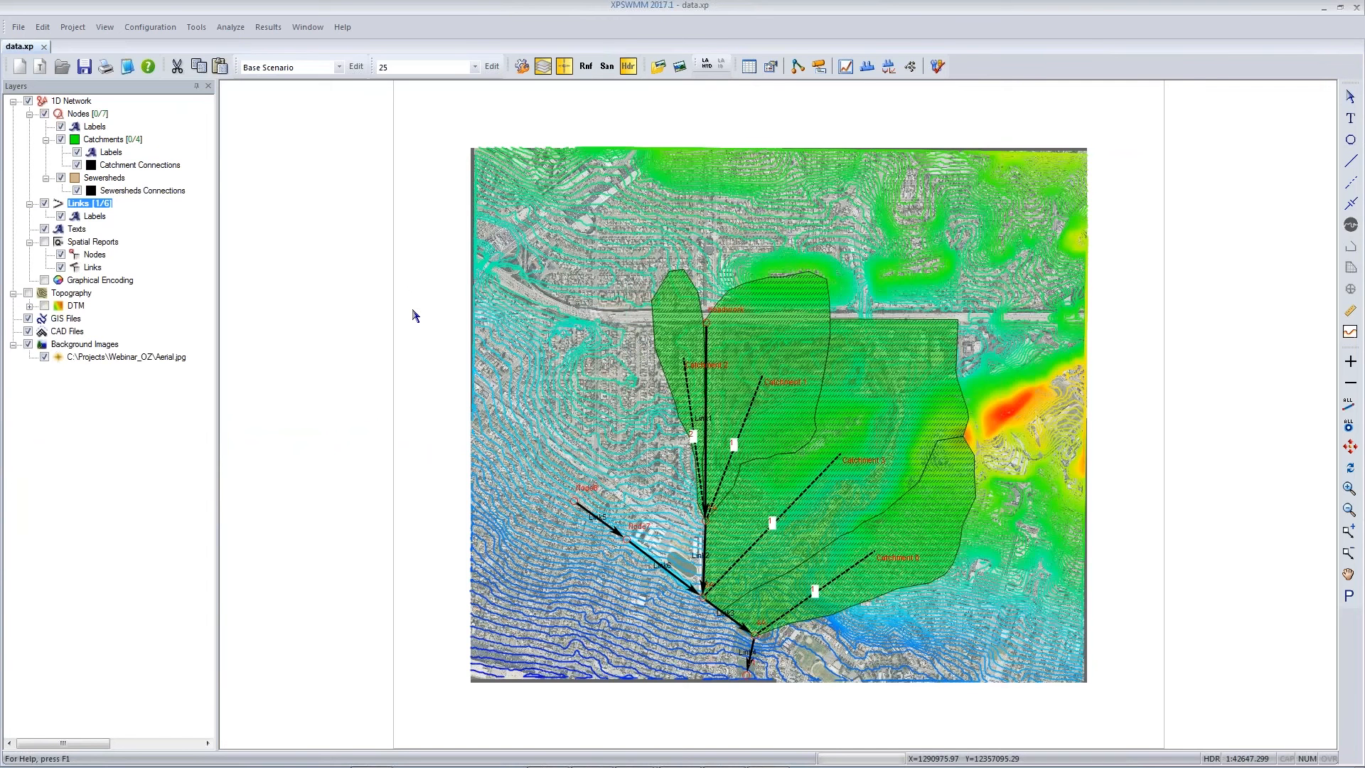
# Step: Generate a scaled-to-fit profile plot of the stored views Network and Branch, using surface data
pyautogui.moveTo(415, 315); pyautogui.dragTo(402, 293)
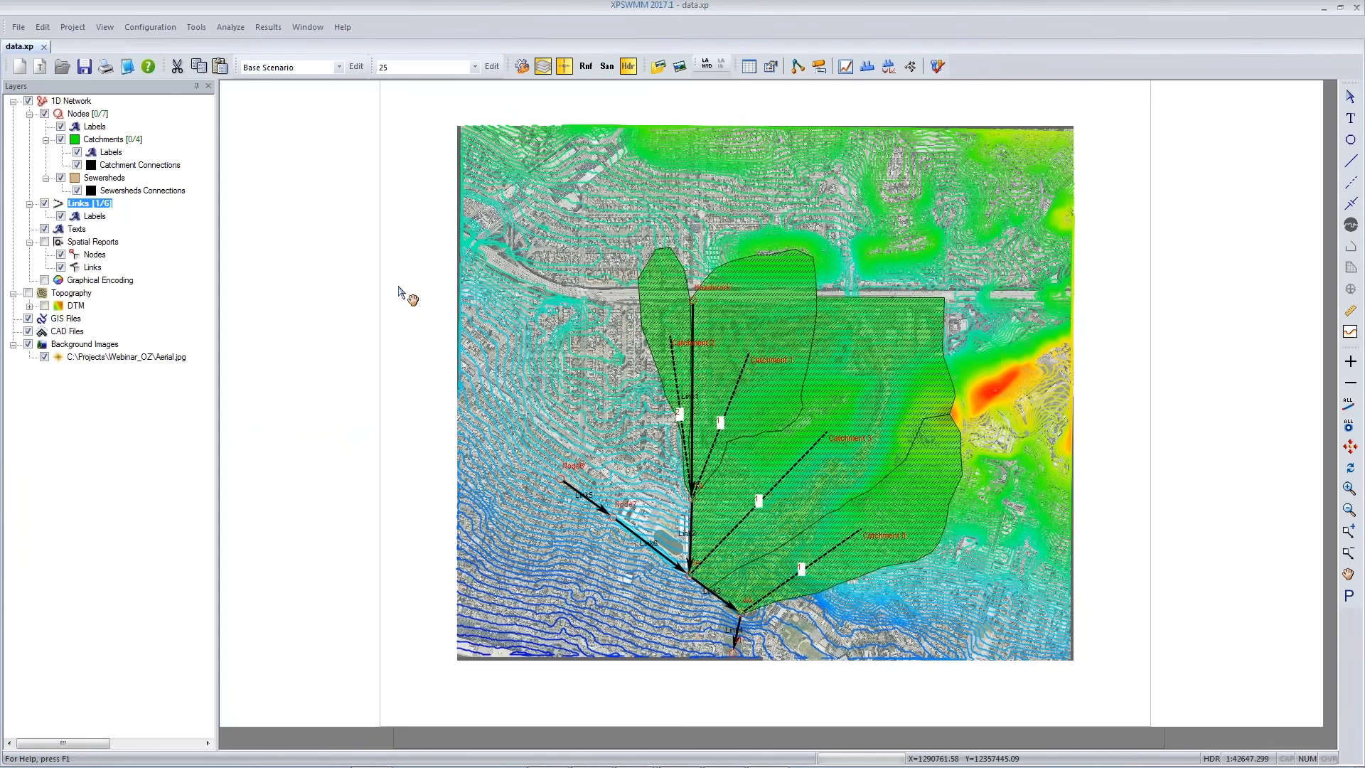
pyautogui.moveTo(399, 286); pyautogui.dragTo(363, 265)
pyautogui.click(523, 456)
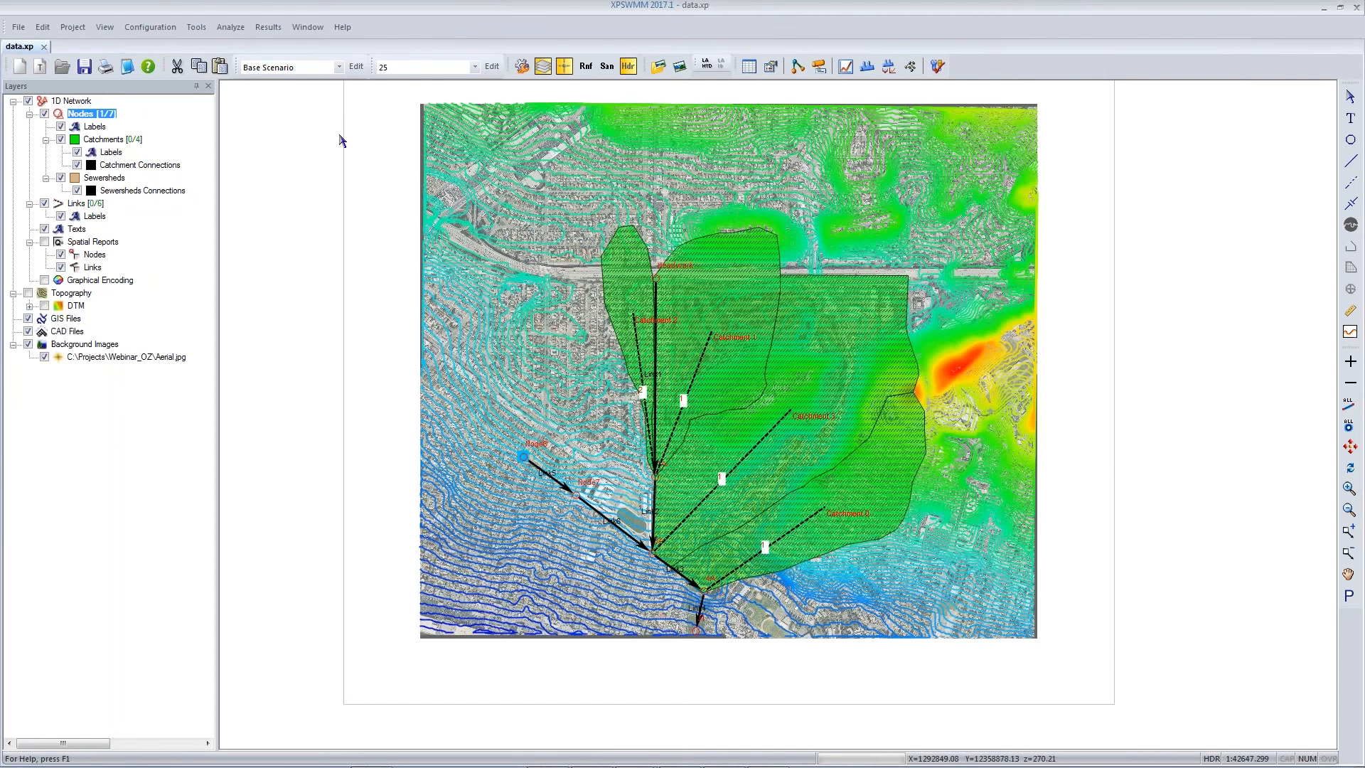
pyautogui.click(274, 30)
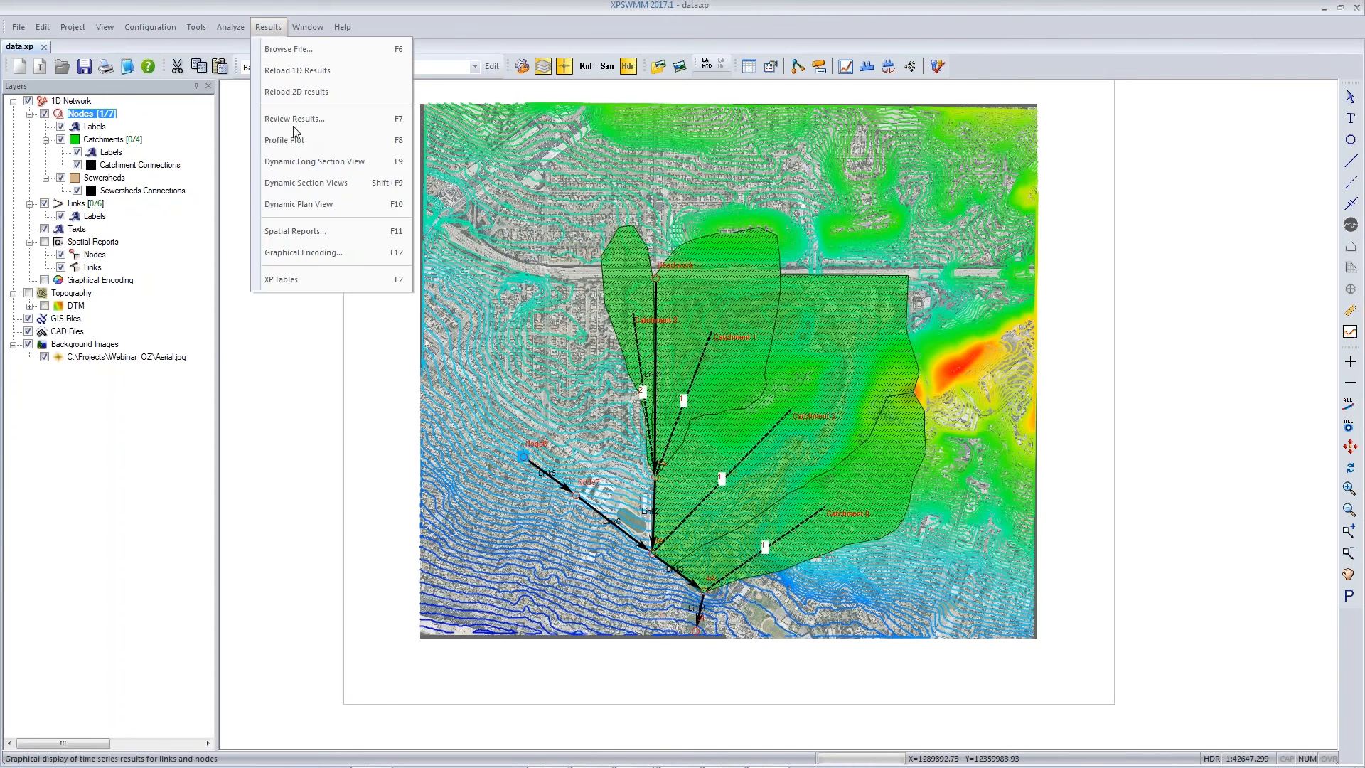
pyautogui.click(284, 141)
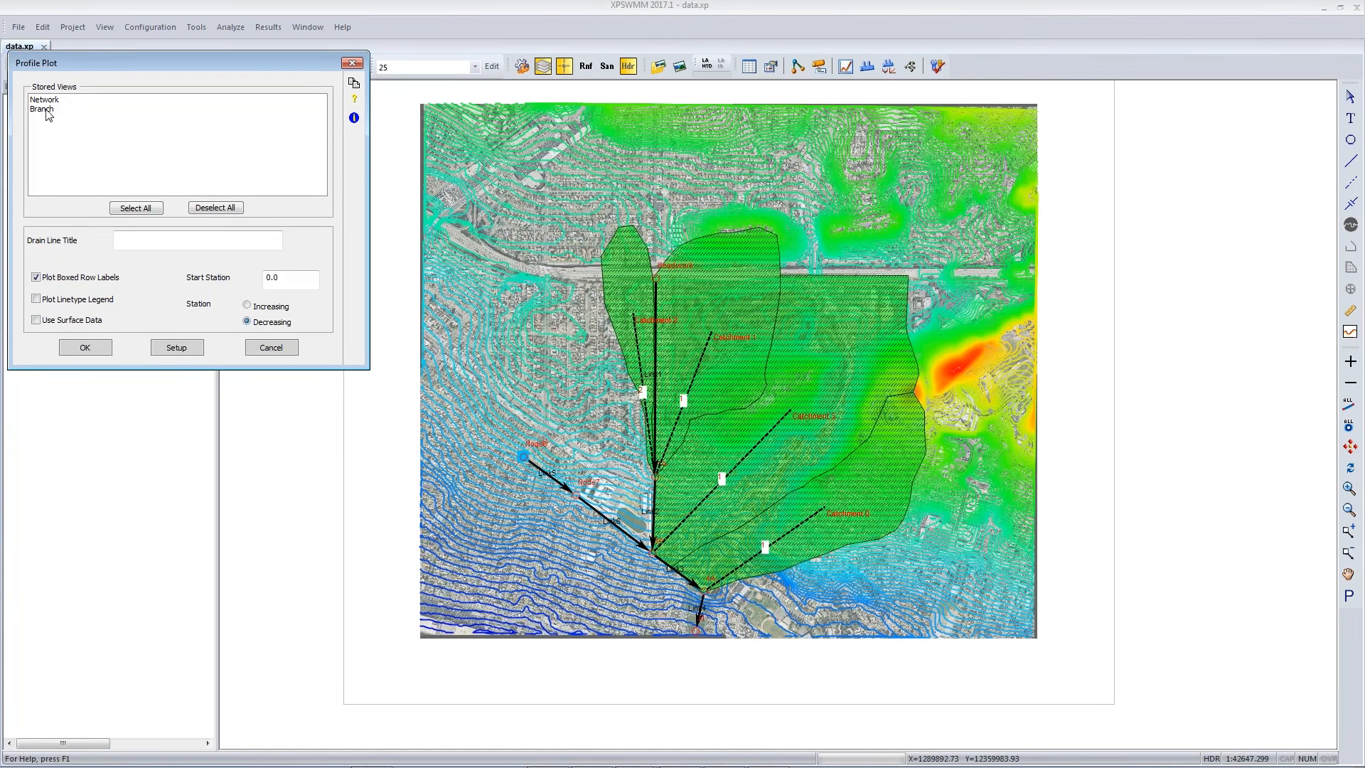
pyautogui.click(51, 101)
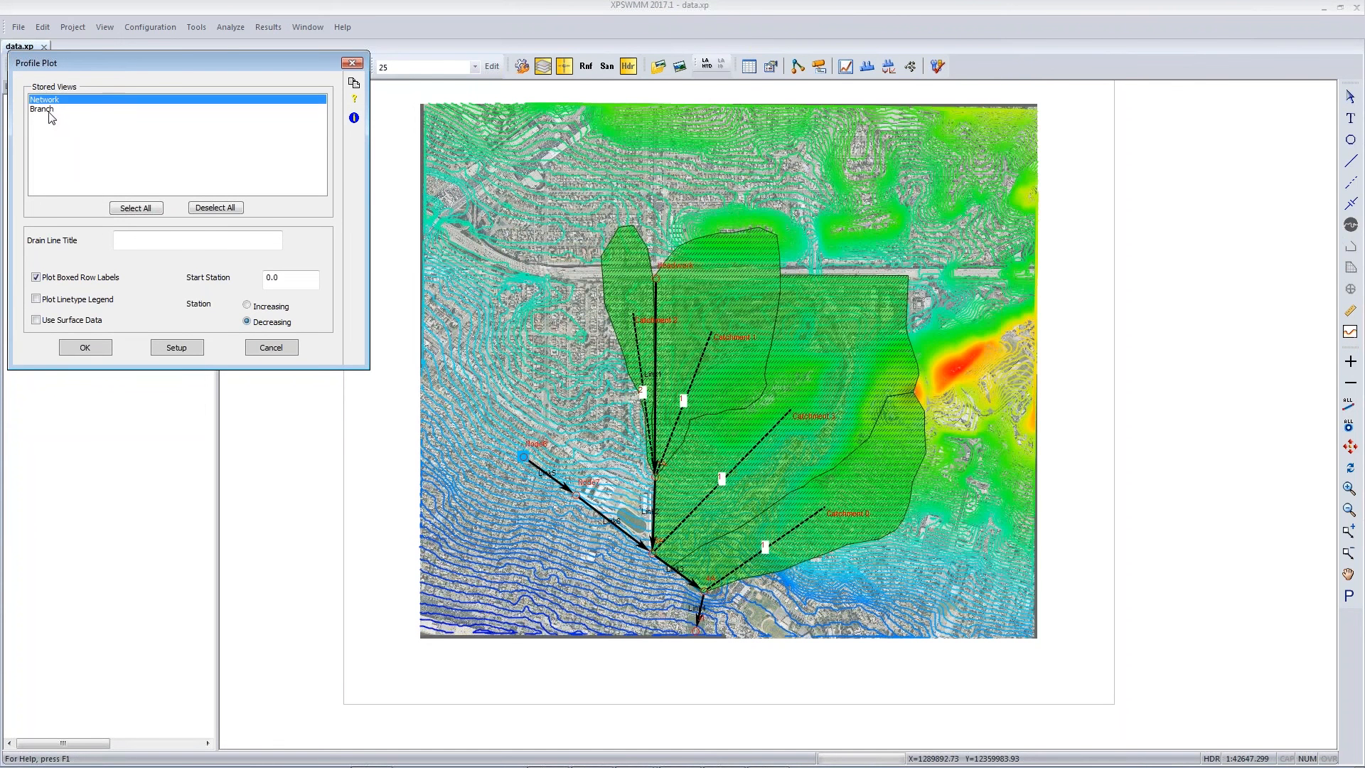
pyautogui.click(51, 111)
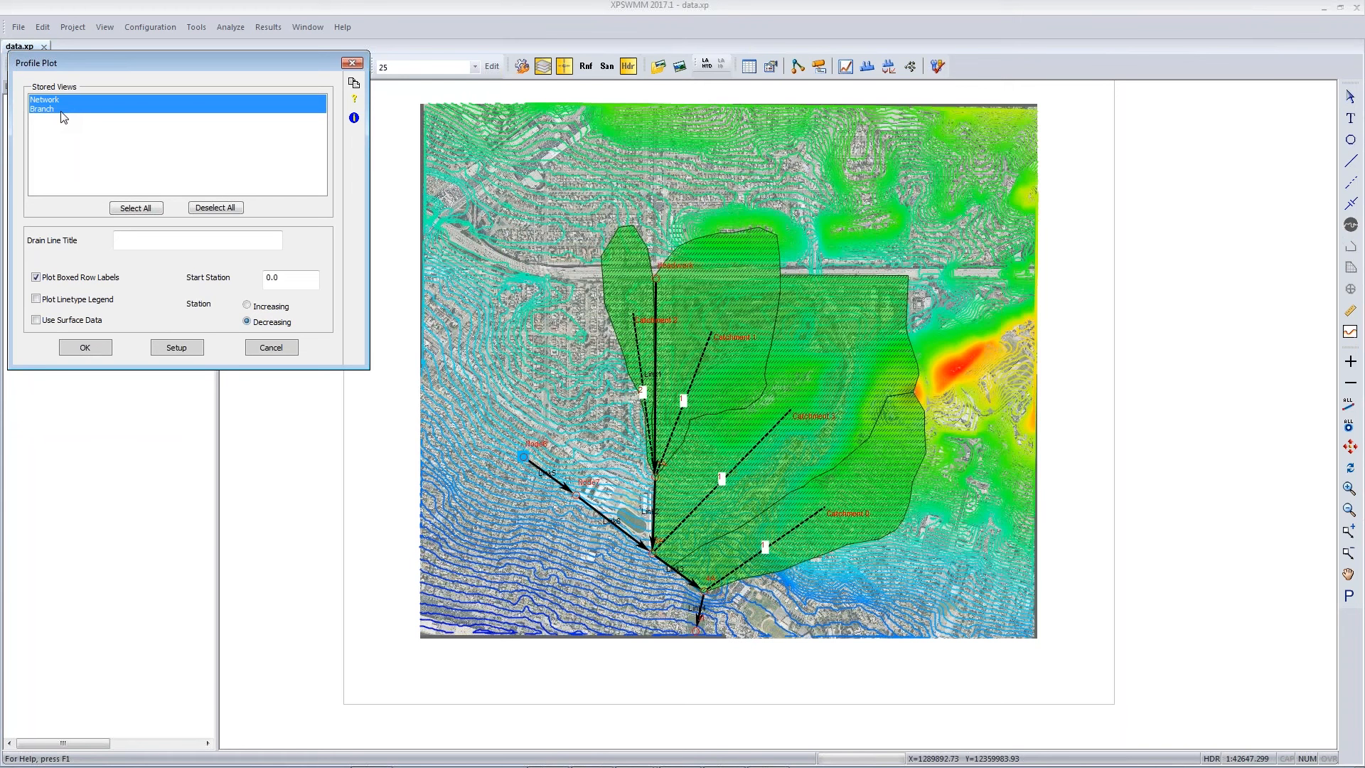
pyautogui.click(36, 320)
pyautogui.click(85, 348)
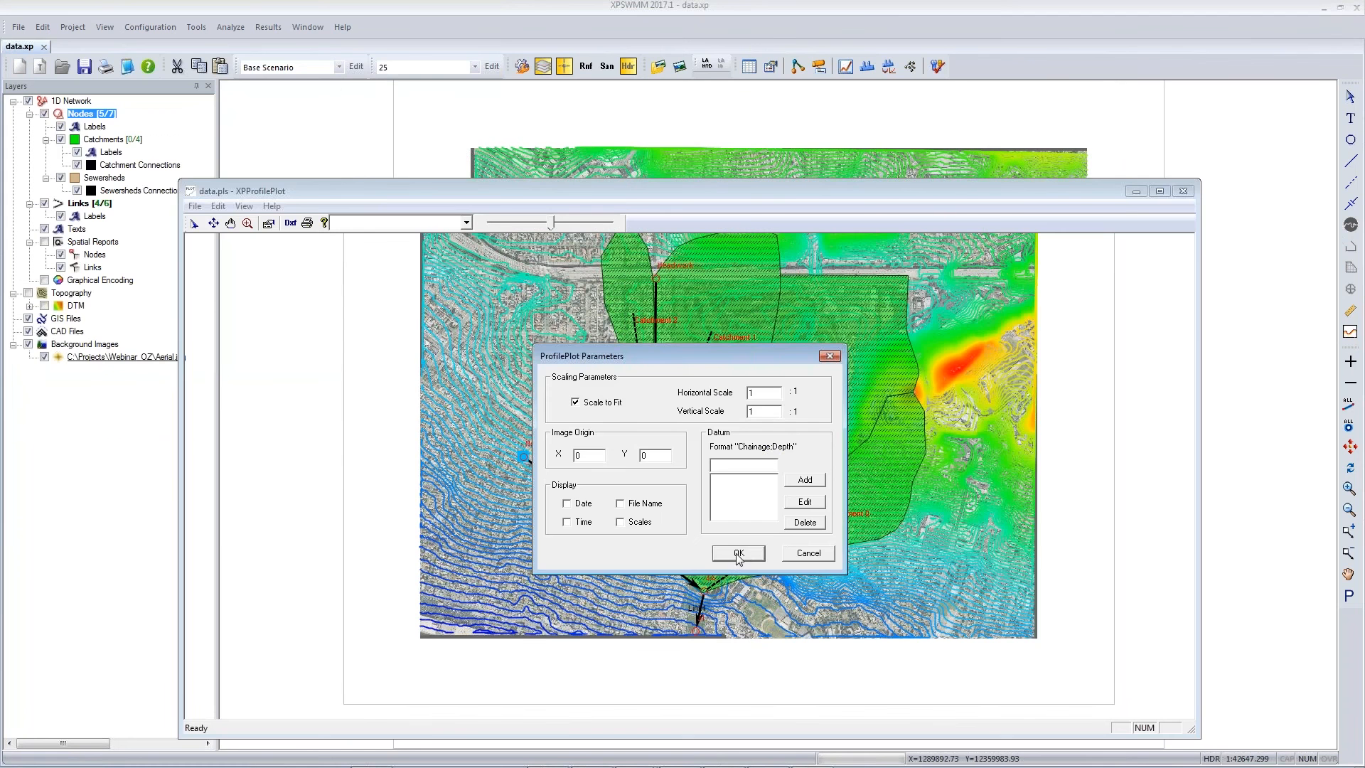
pyautogui.click(738, 553)
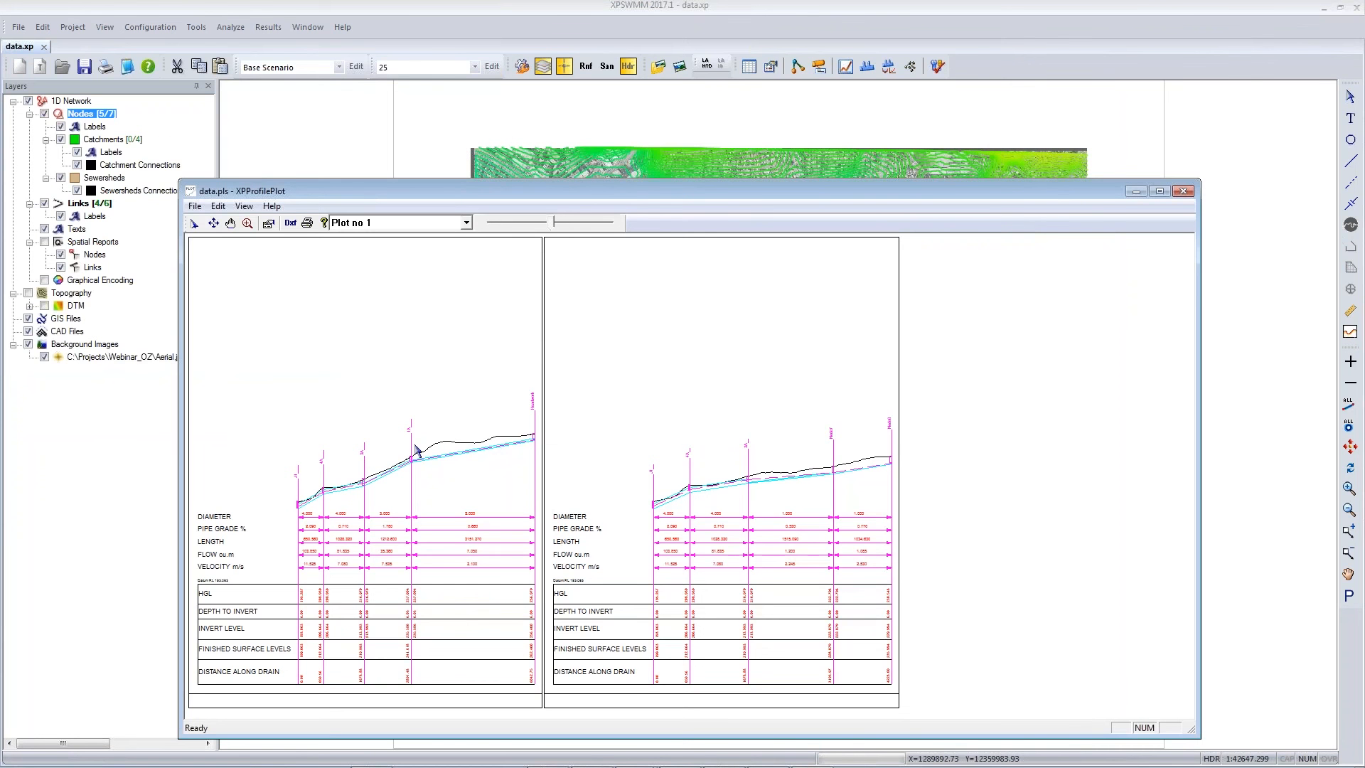
# Step: Maximize the profile plot window and reposition Plot no 1 and Plot no 2 individually so the two profiles sit farther apart
pyautogui.click(1159, 192)
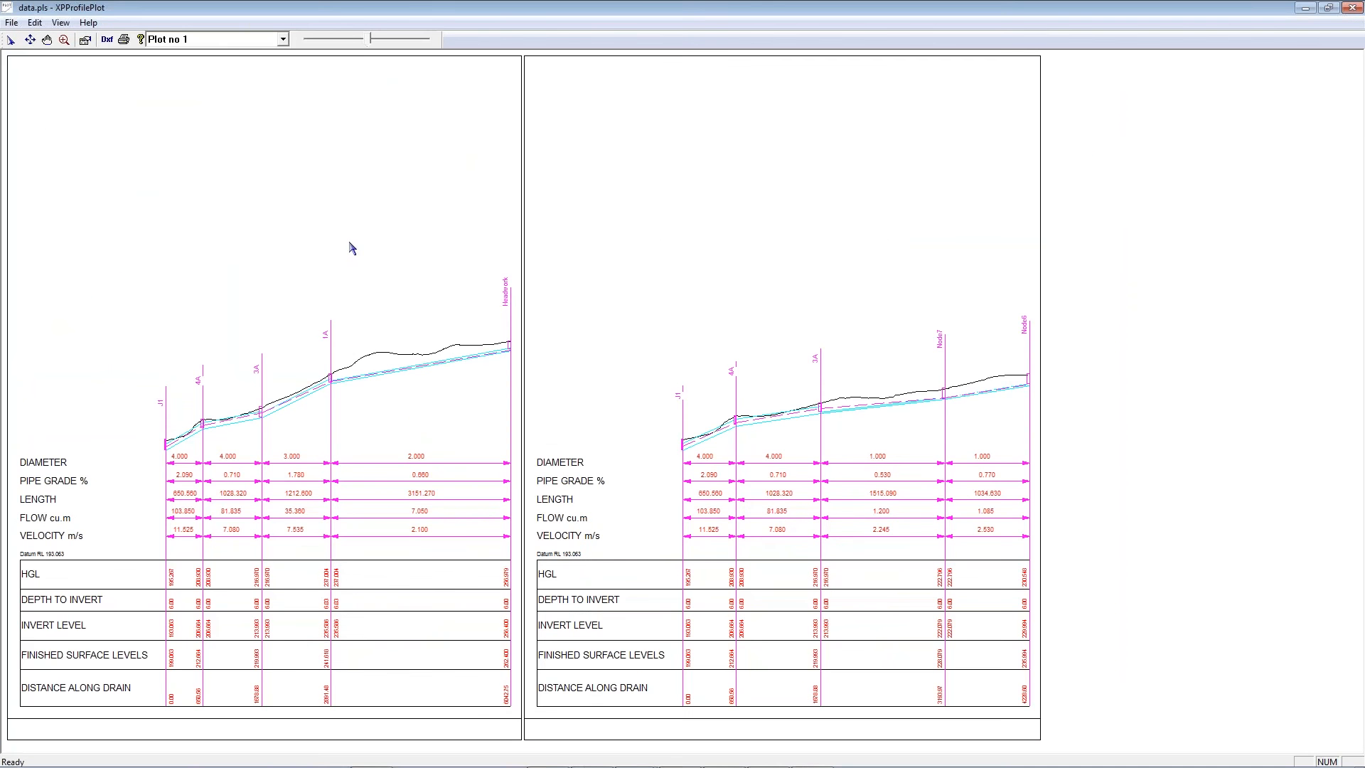
pyautogui.click(282, 39)
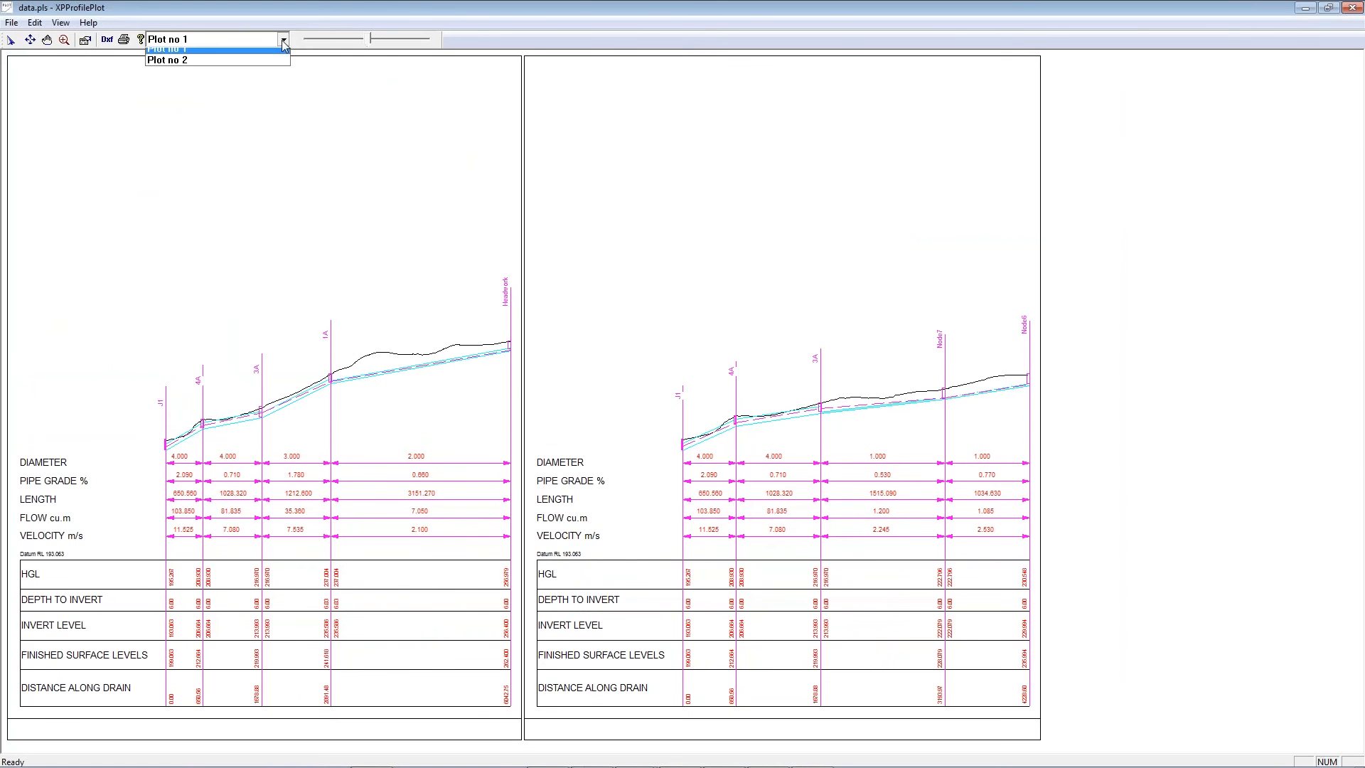
pyautogui.click(284, 48)
pyautogui.click(224, 204)
pyautogui.moveTo(224, 204); pyautogui.dragTo(219, 245)
pyautogui.click(283, 39)
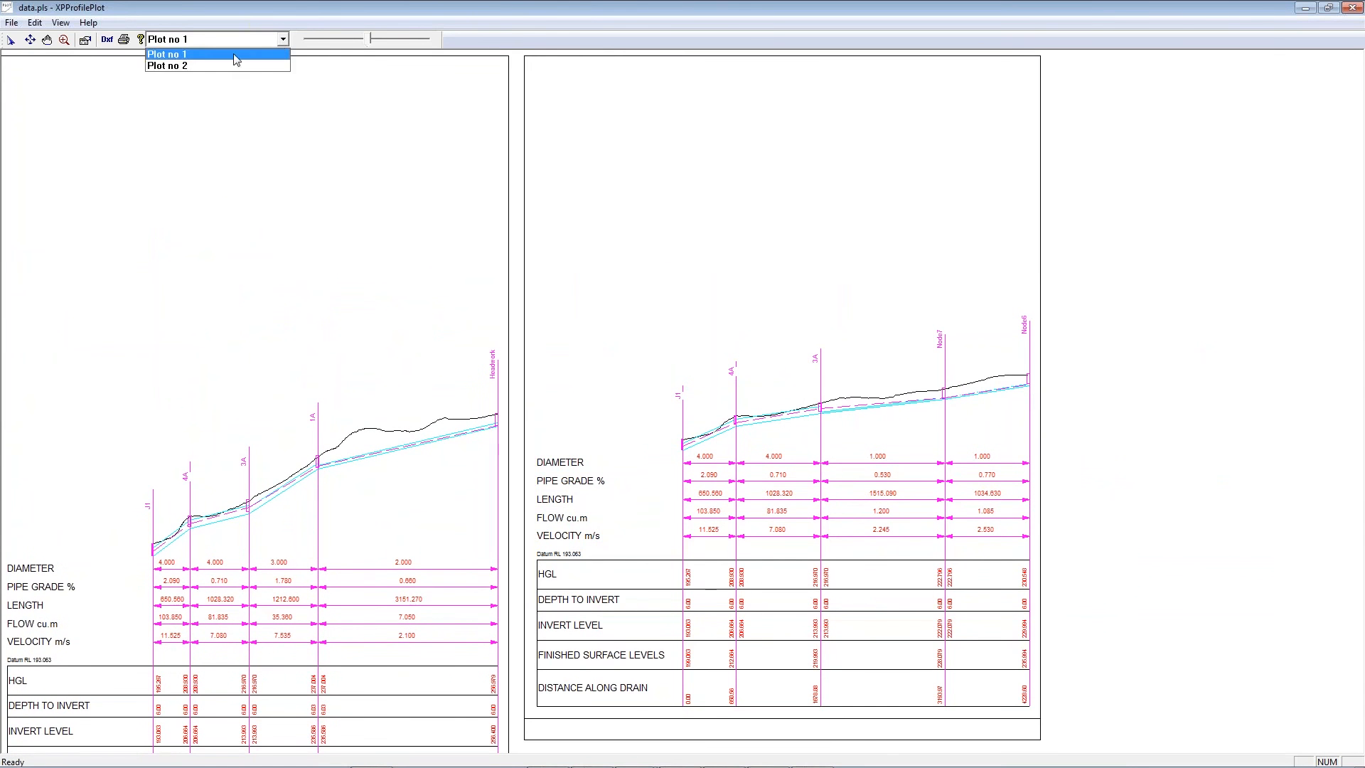
pyautogui.click(231, 62)
pyautogui.moveTo(634, 216); pyautogui.dragTo(807, 329)
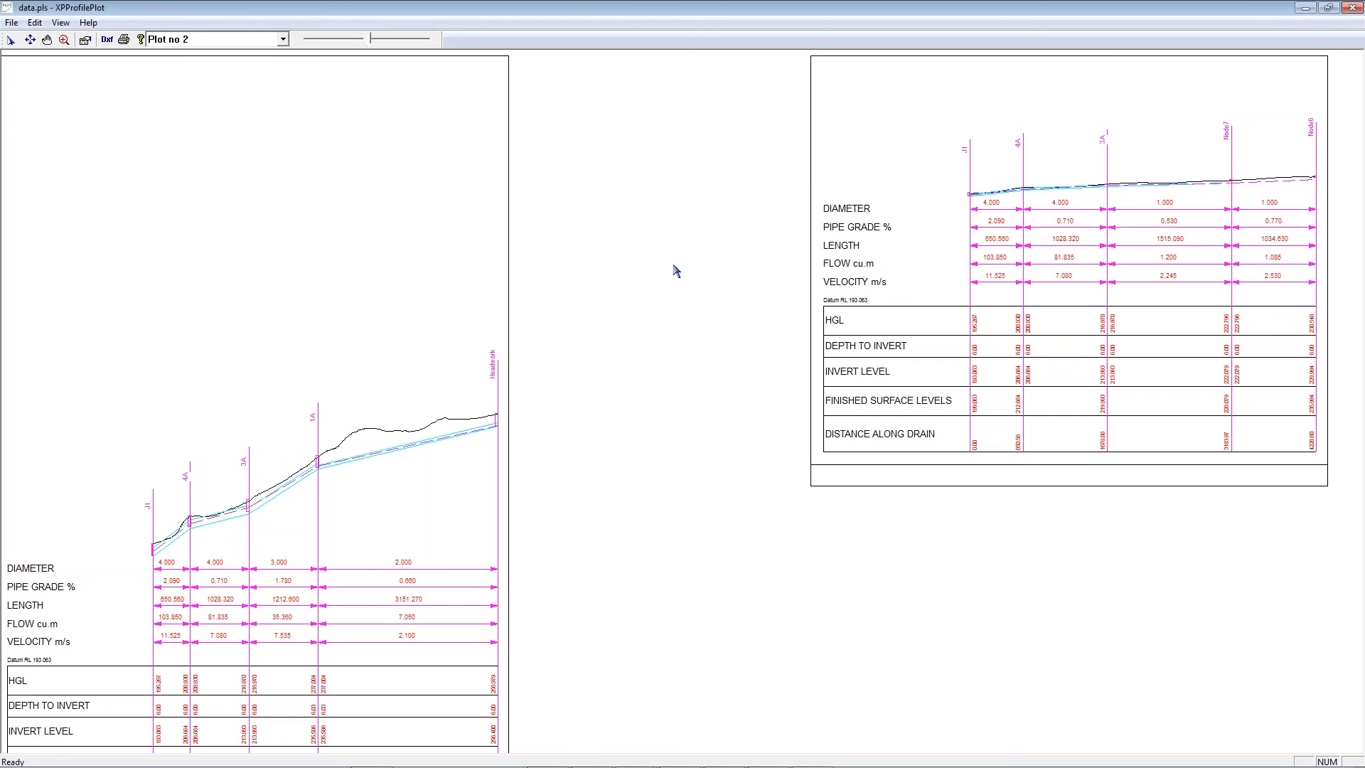
pyautogui.hotkey('alt', 'Tab')
pyautogui.hotkey('alt', 'Tab')
pyautogui.hotkey('alt', 'Tab')
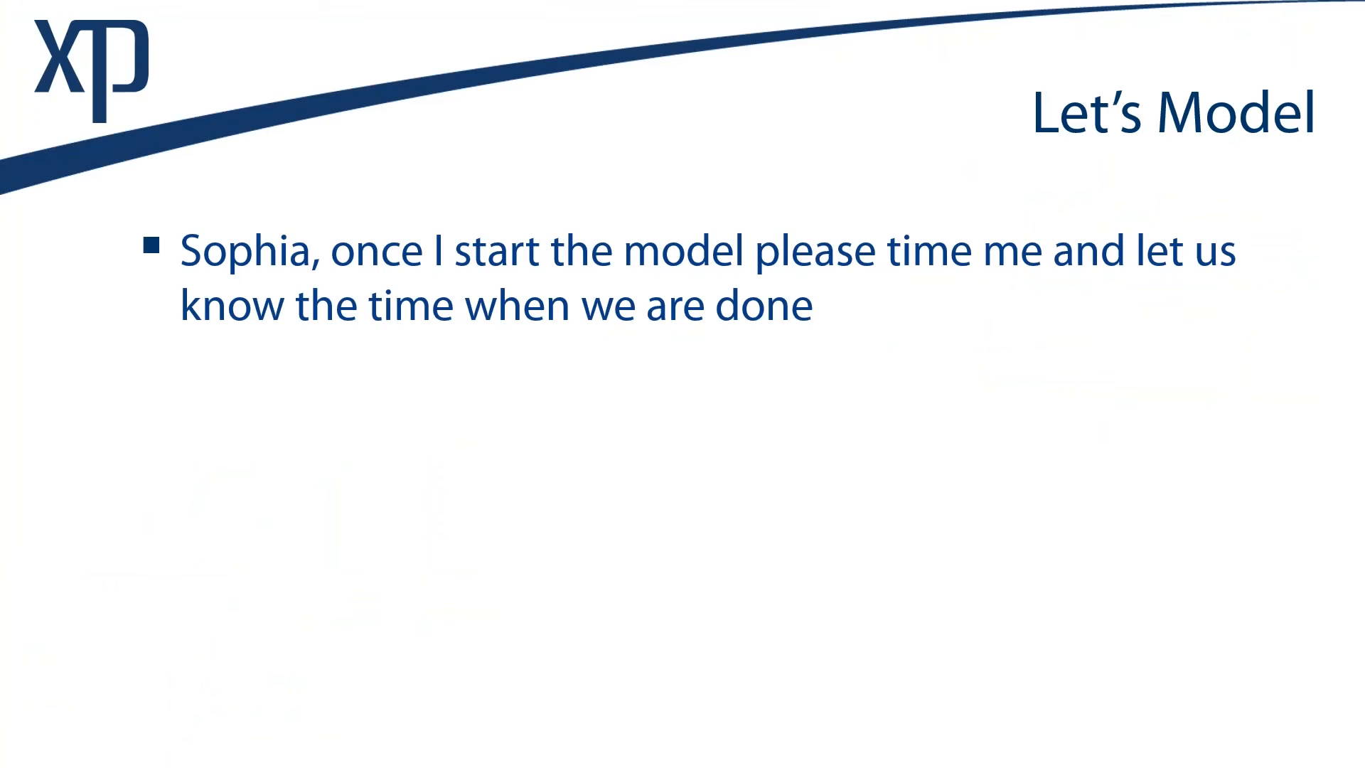
pyautogui.press('Right')
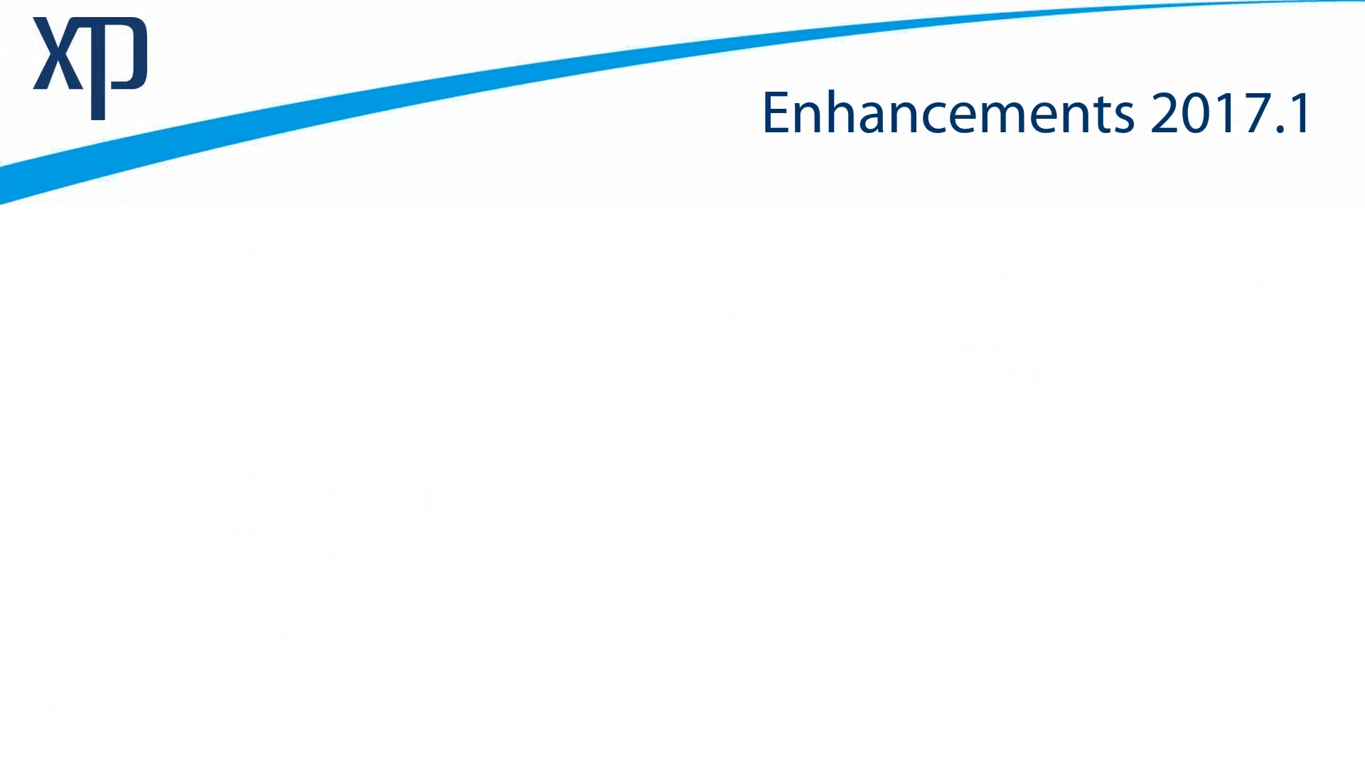
pyautogui.press('Right')
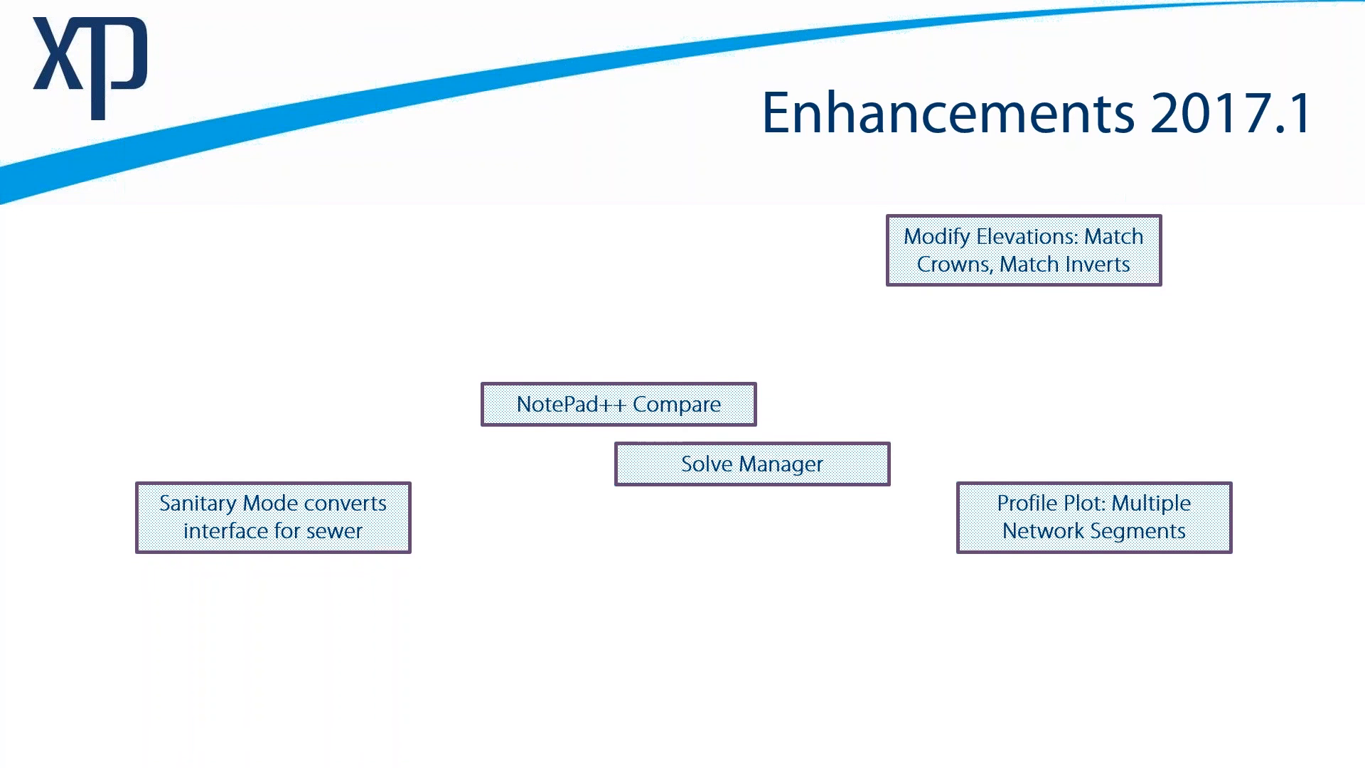
pyautogui.hotkey('alt', 'Tab')
pyautogui.hotkey('alt', 'Tab')
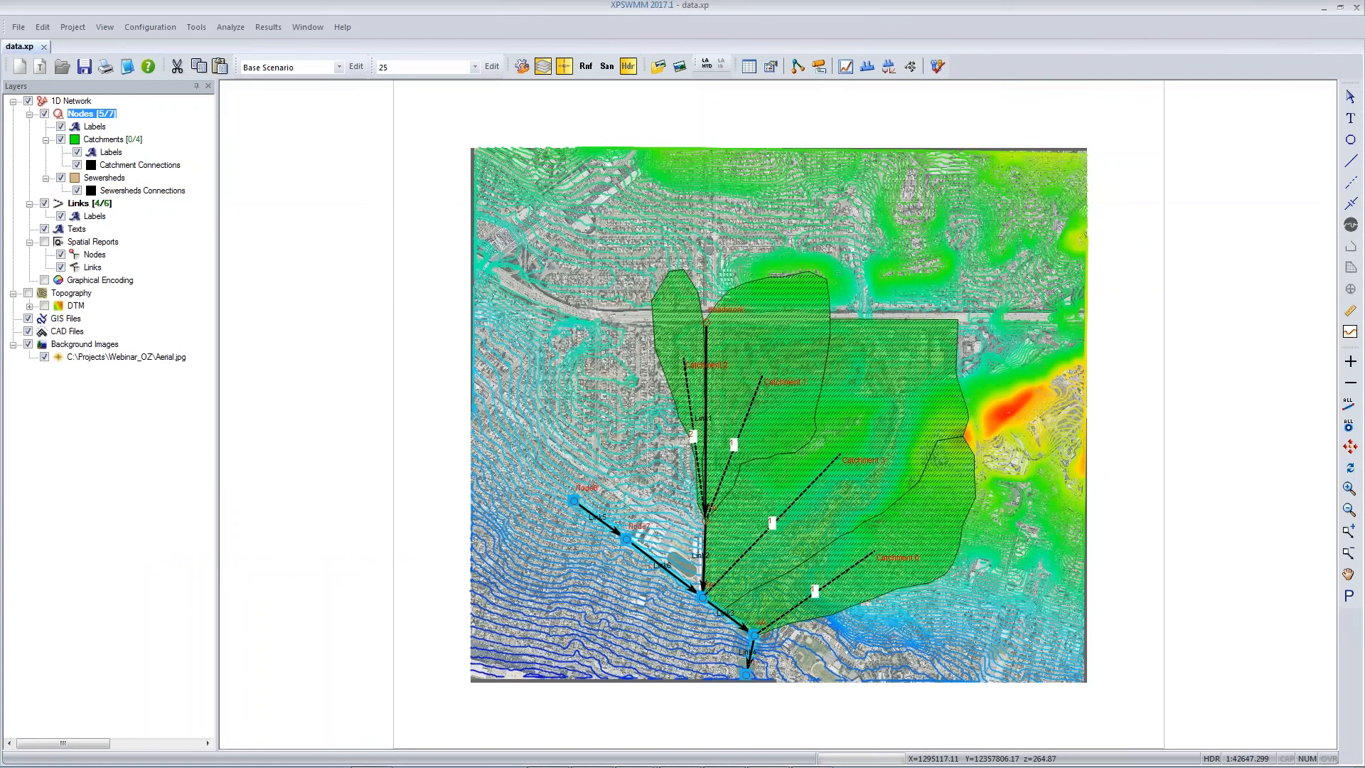
# Step: Select the path from Node6 to the outlet, inspect its dynamic long section, and close the view
pyautogui.click(723, 548)
pyautogui.click(573, 501)
pyautogui.keyDown('ctrl'); pyautogui.click(746, 673); pyautogui.keyUp('ctrl')
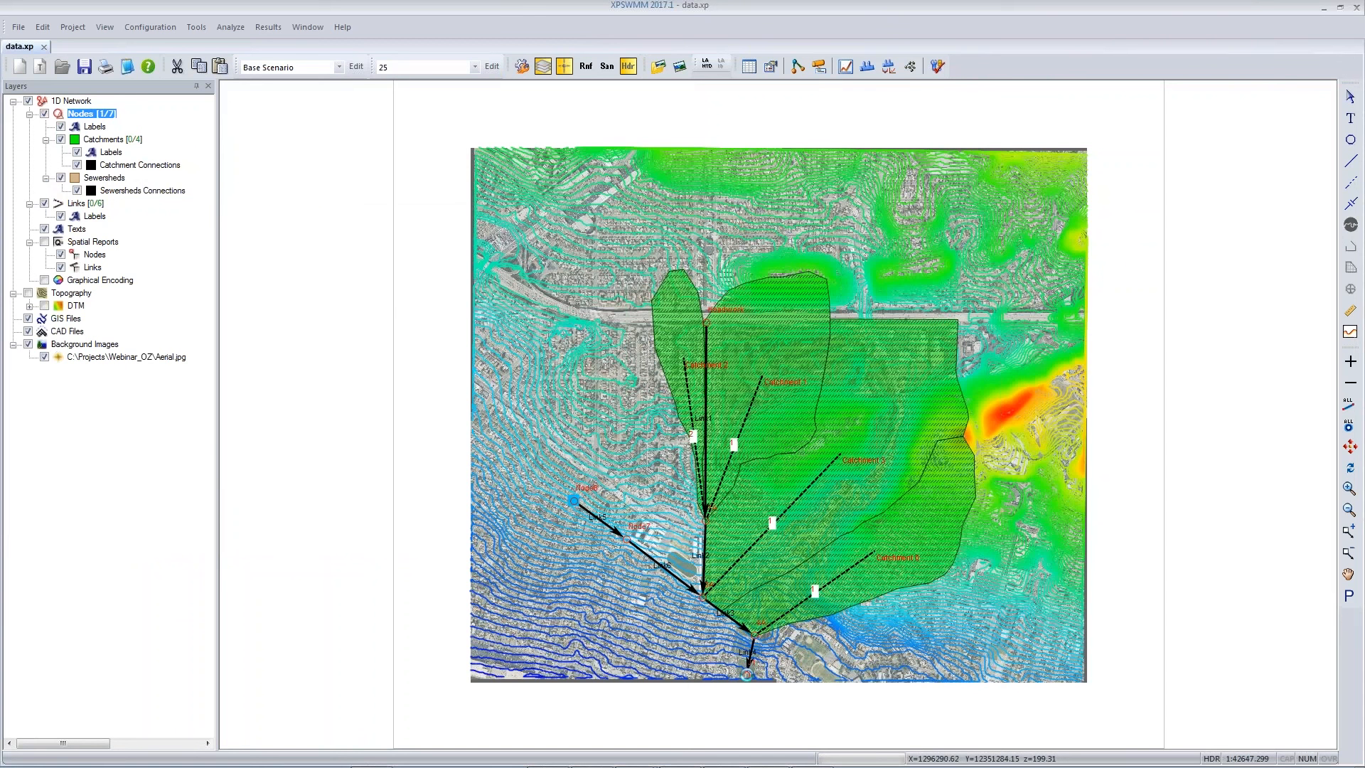
pyautogui.click(866, 66)
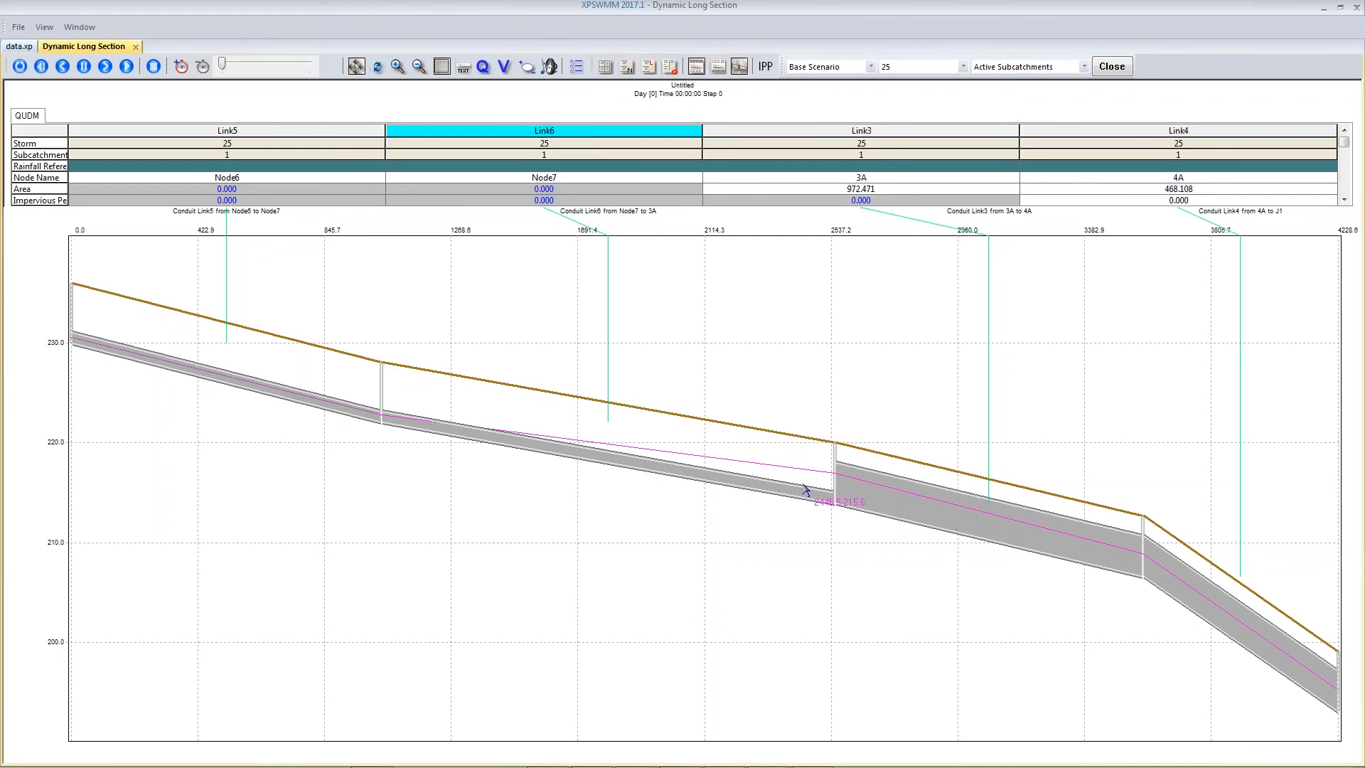
pyautogui.click(1111, 66)
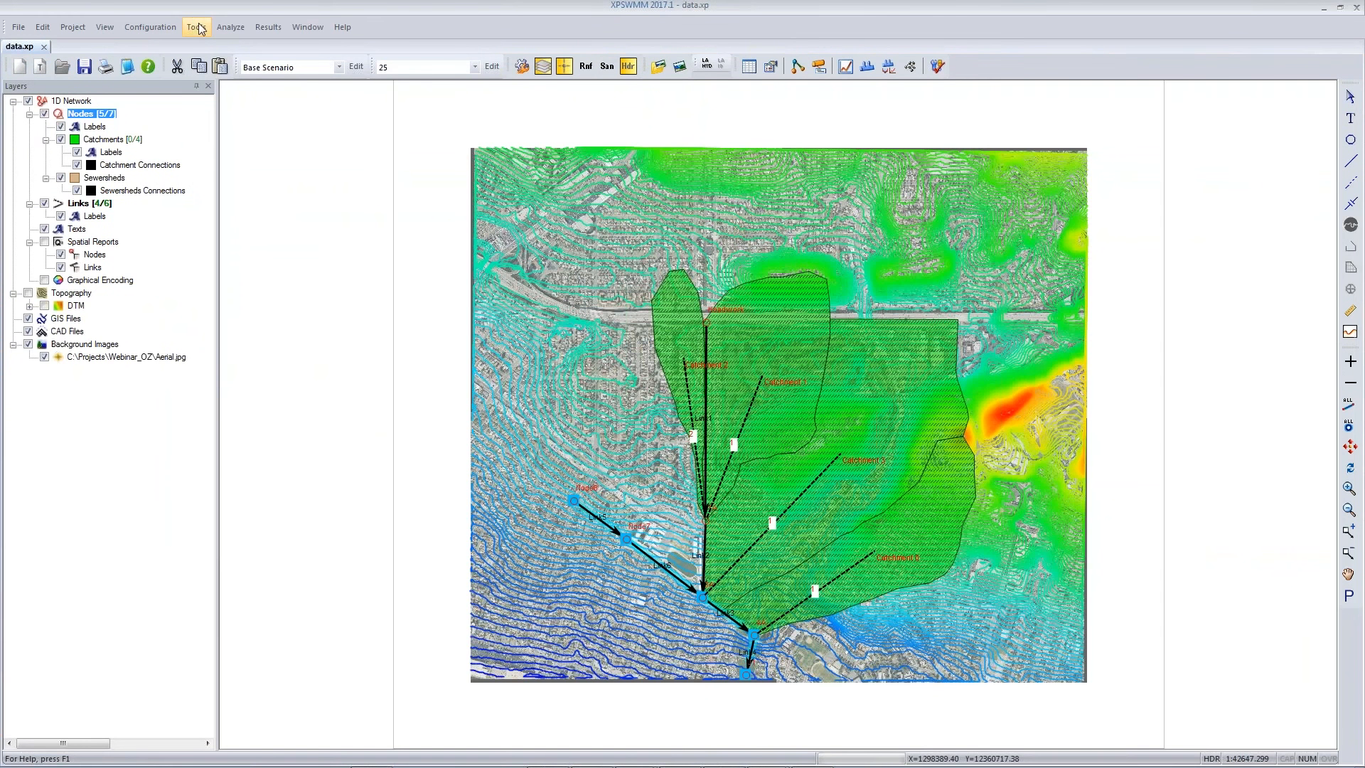
# Step: Modify the selected path's elevations by matching crowns, setting both node inverts and link inverts
pyautogui.click(196, 27)
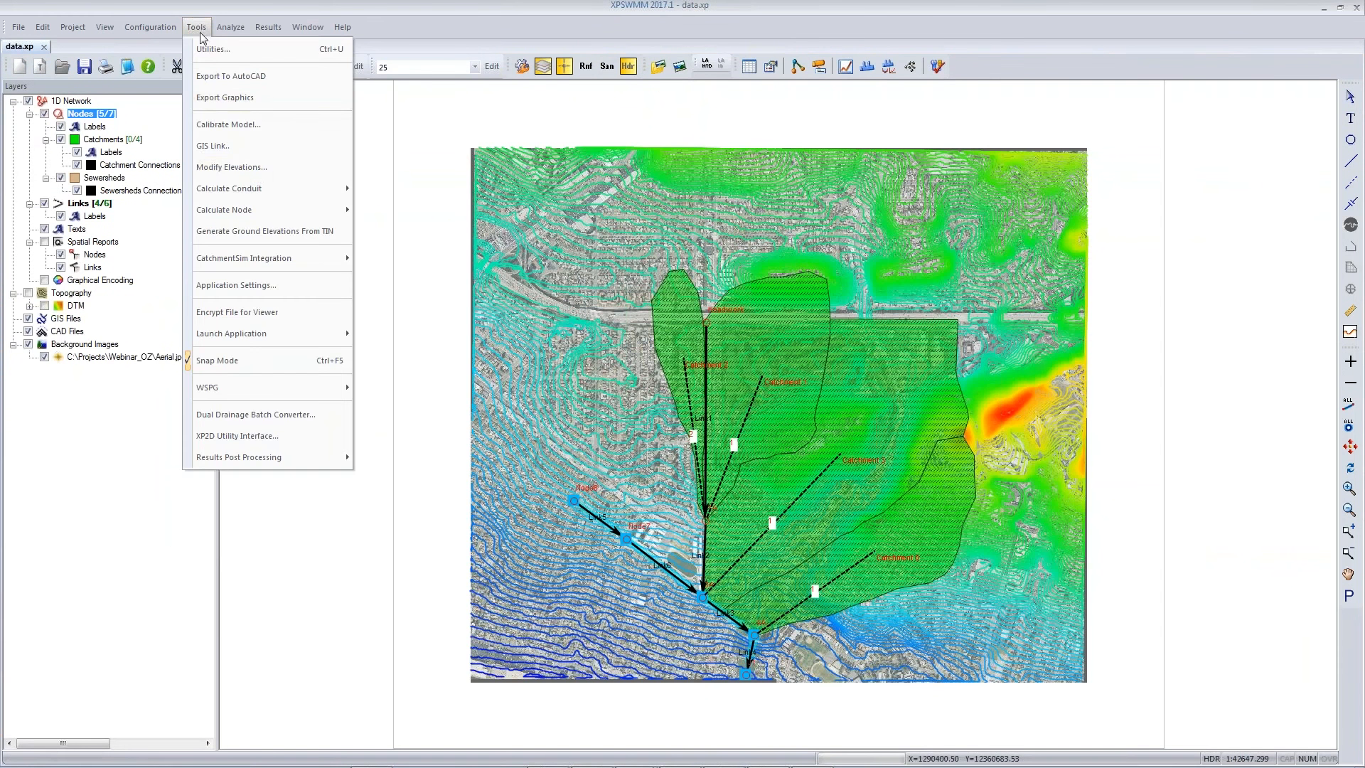
pyautogui.click(260, 169)
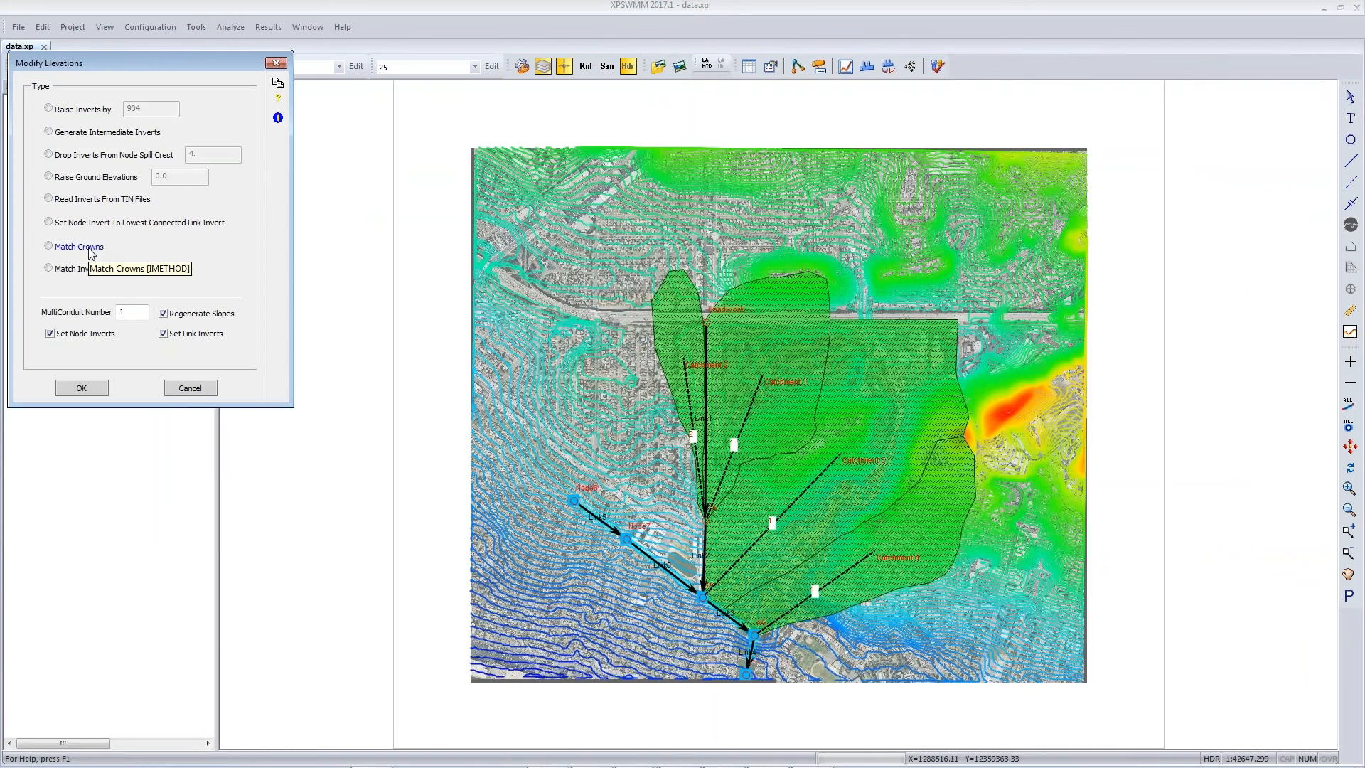
pyautogui.click(94, 252)
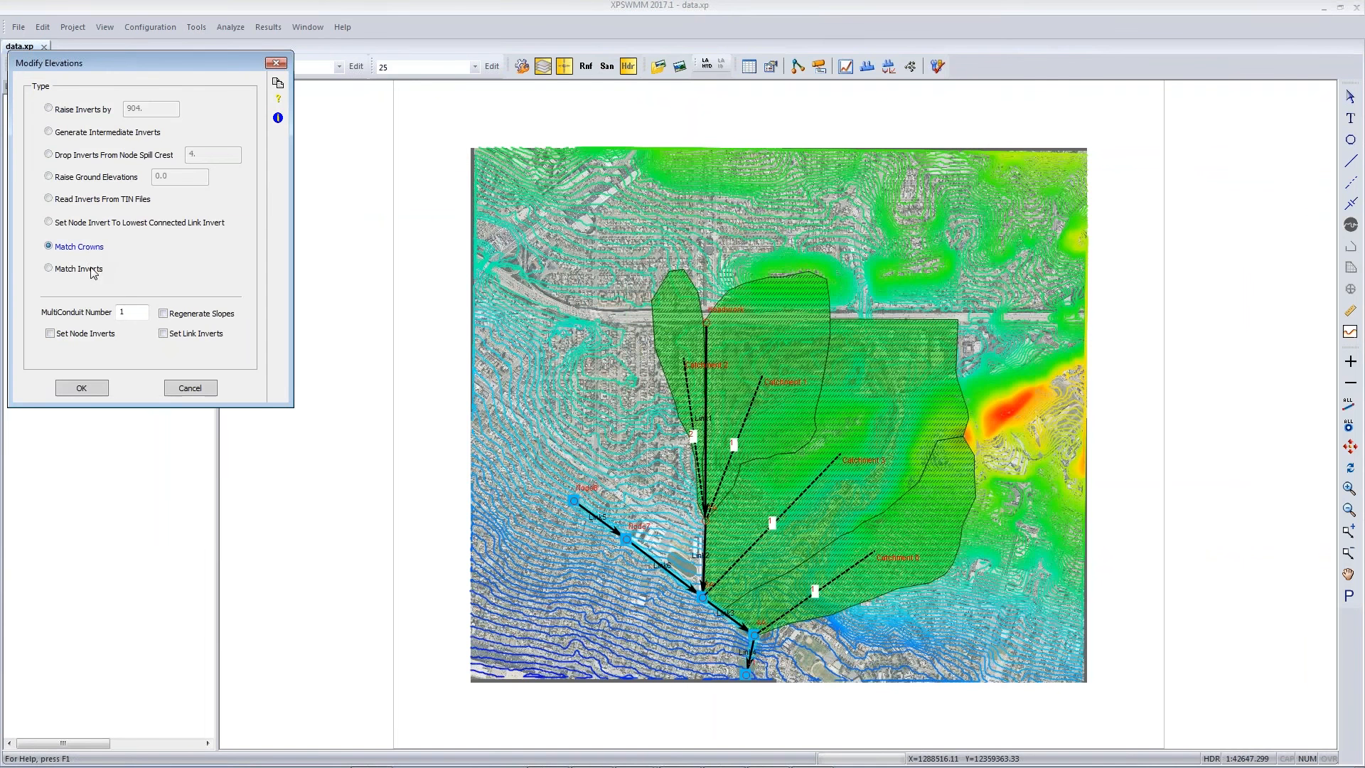
pyautogui.click(61, 335)
pyautogui.click(164, 334)
pyautogui.click(91, 387)
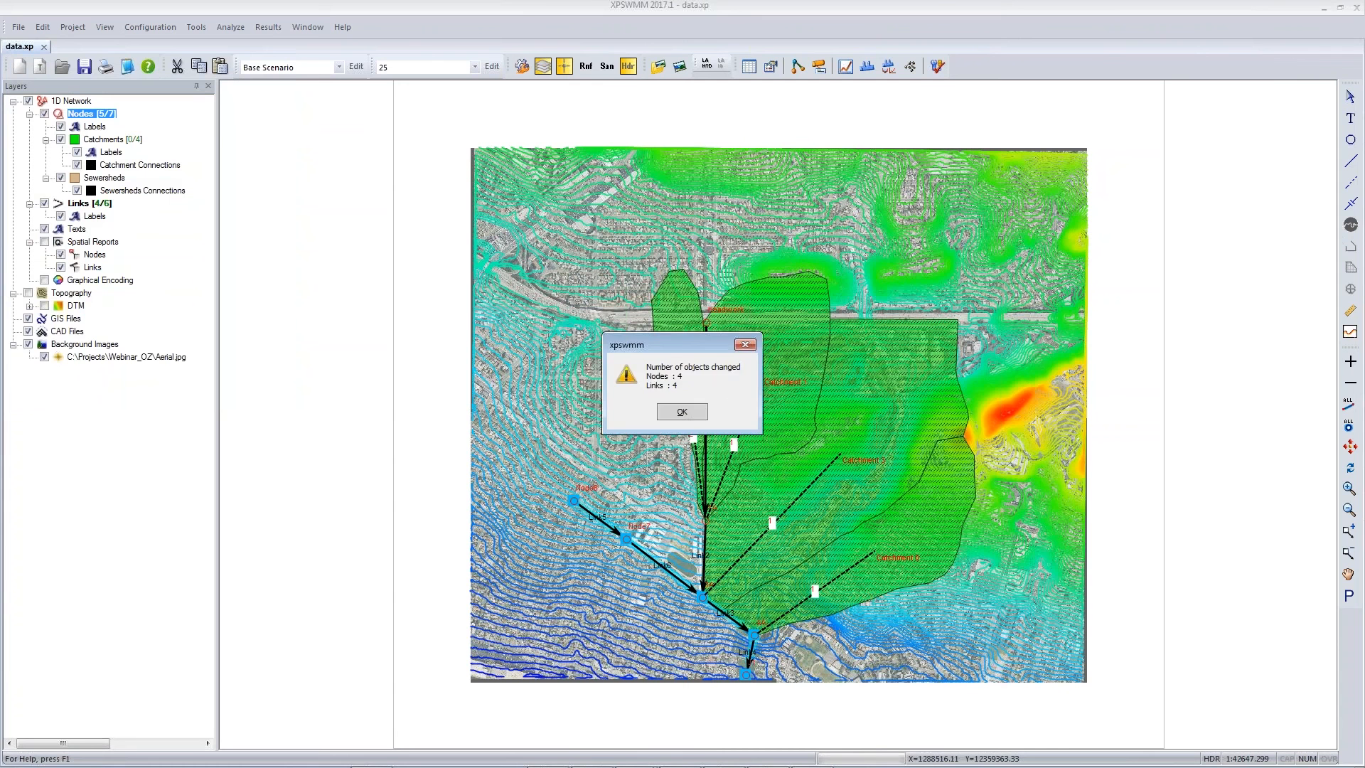
pyautogui.click(681, 412)
# Step: Check the modified path in the dynamic long section and close the error log from the solve attempt
pyautogui.click(866, 66)
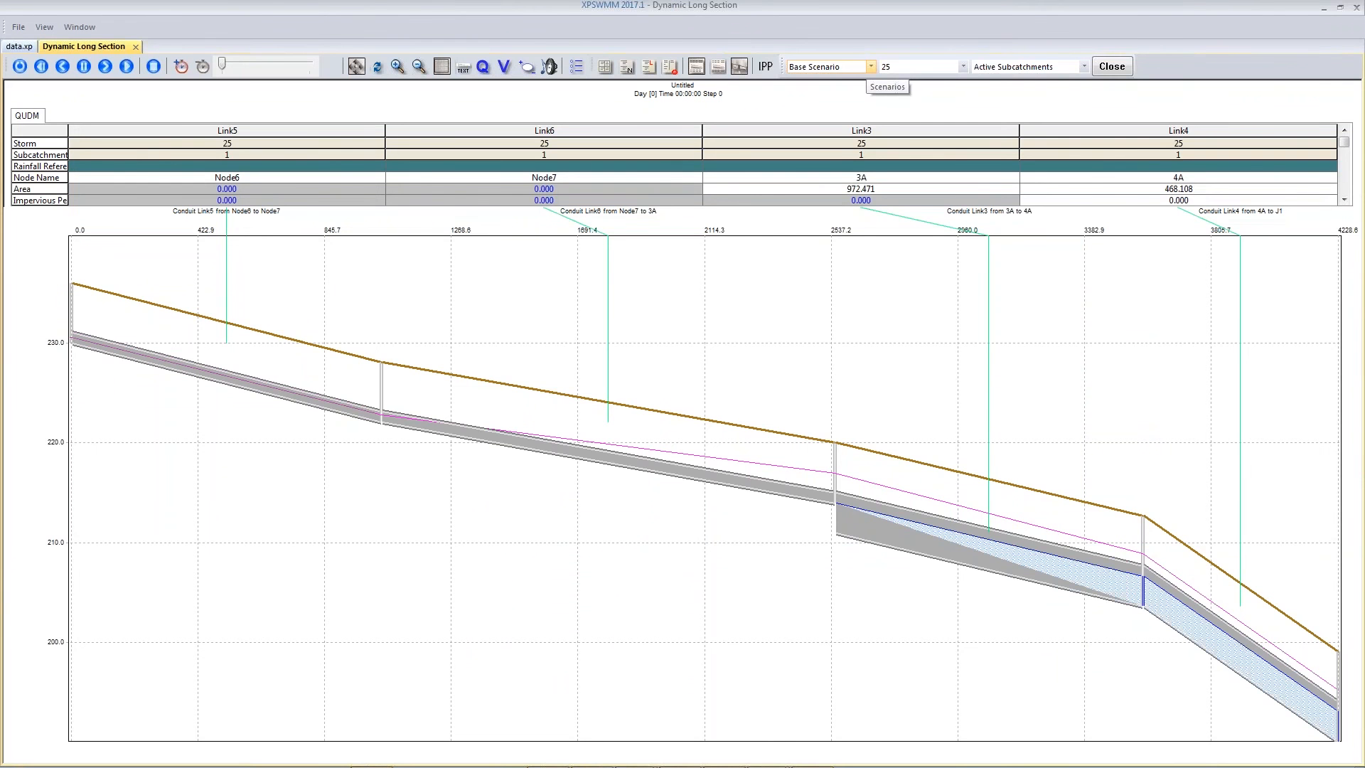
pyautogui.click(1112, 68)
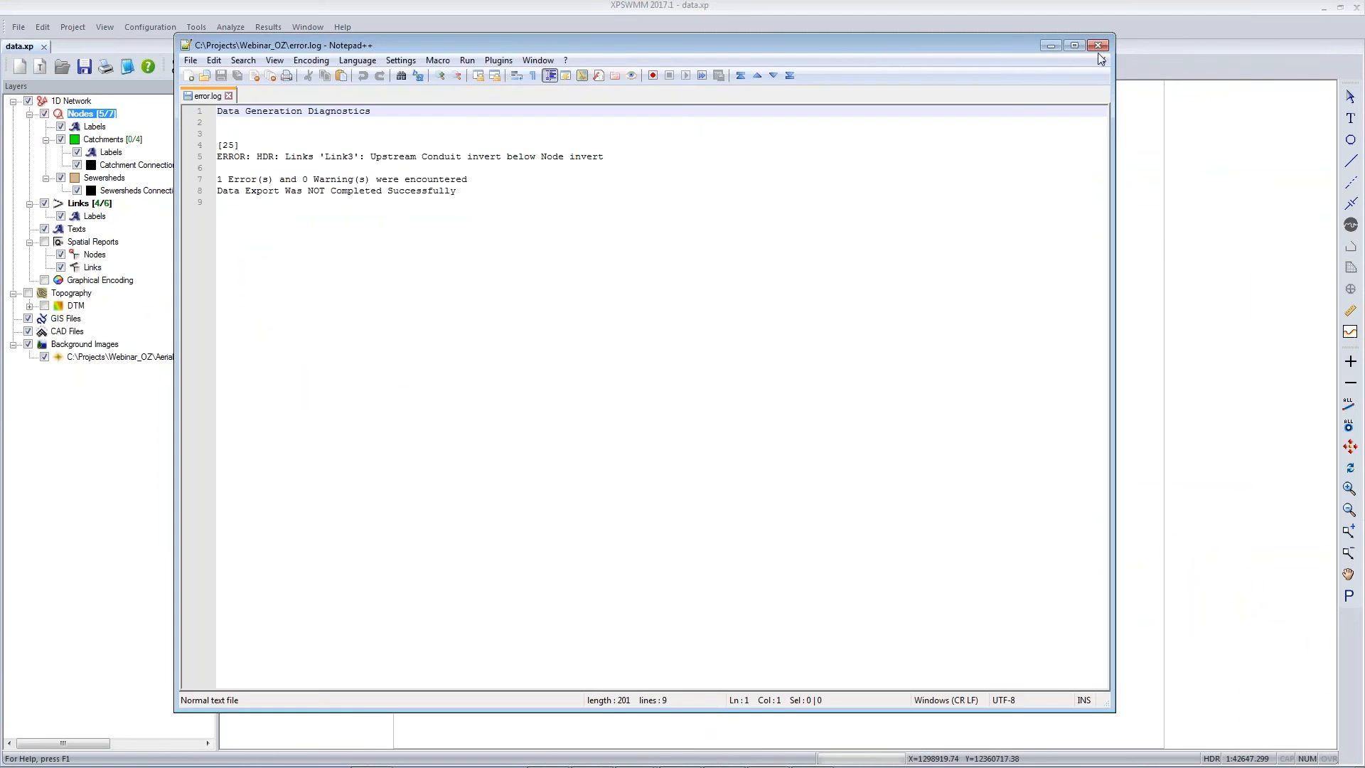
pyautogui.click(1097, 45)
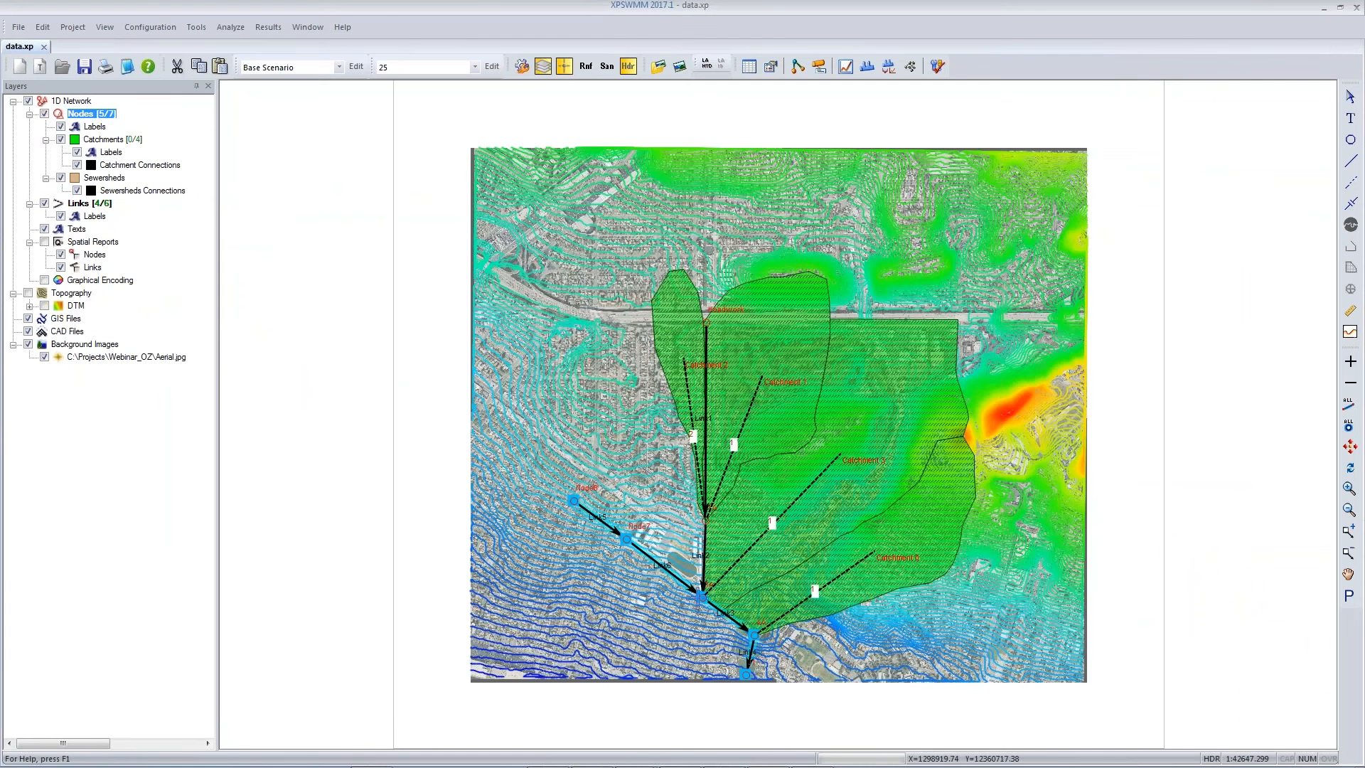
# Step: Modify the elevation of the junction node 3A, setting its invert to the lowest connected link invert
pyautogui.click(702, 595)
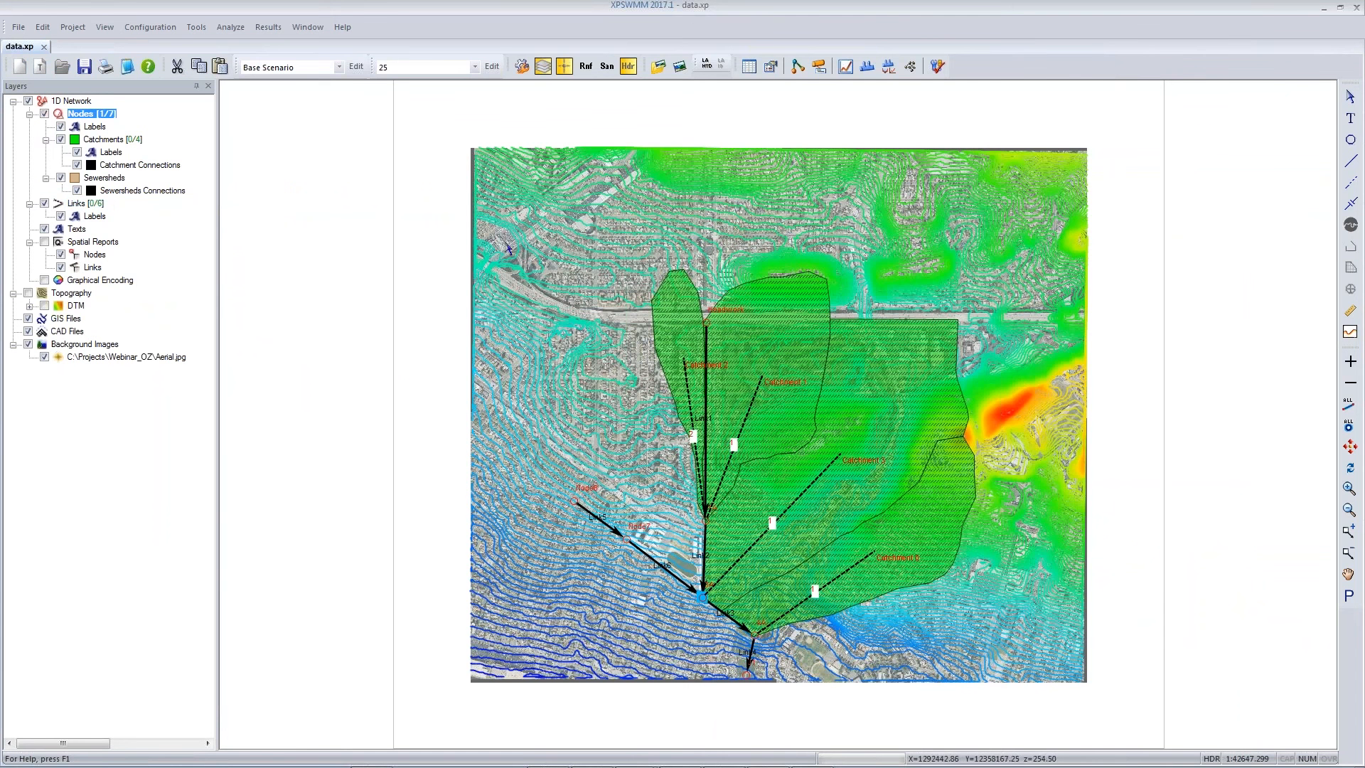
pyautogui.click(198, 27)
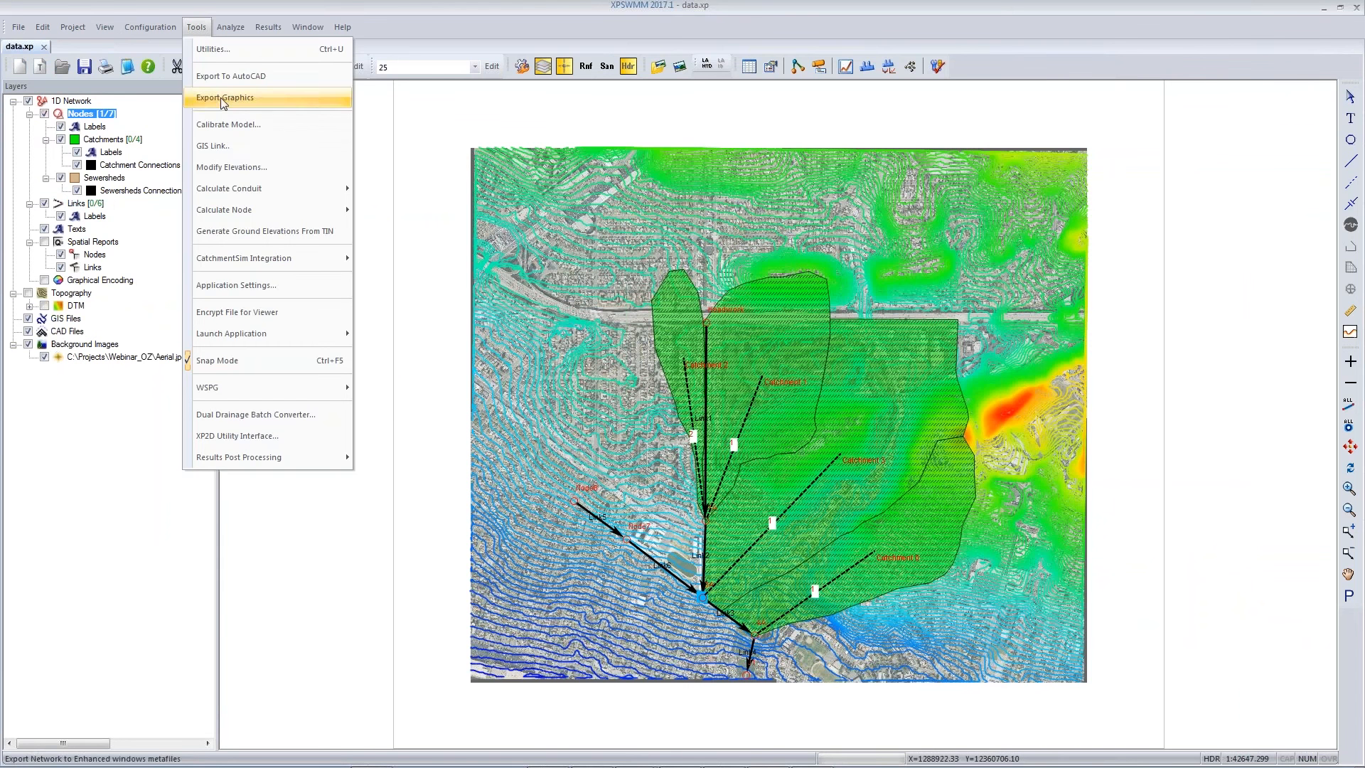
pyautogui.click(231, 166)
pyautogui.click(84, 226)
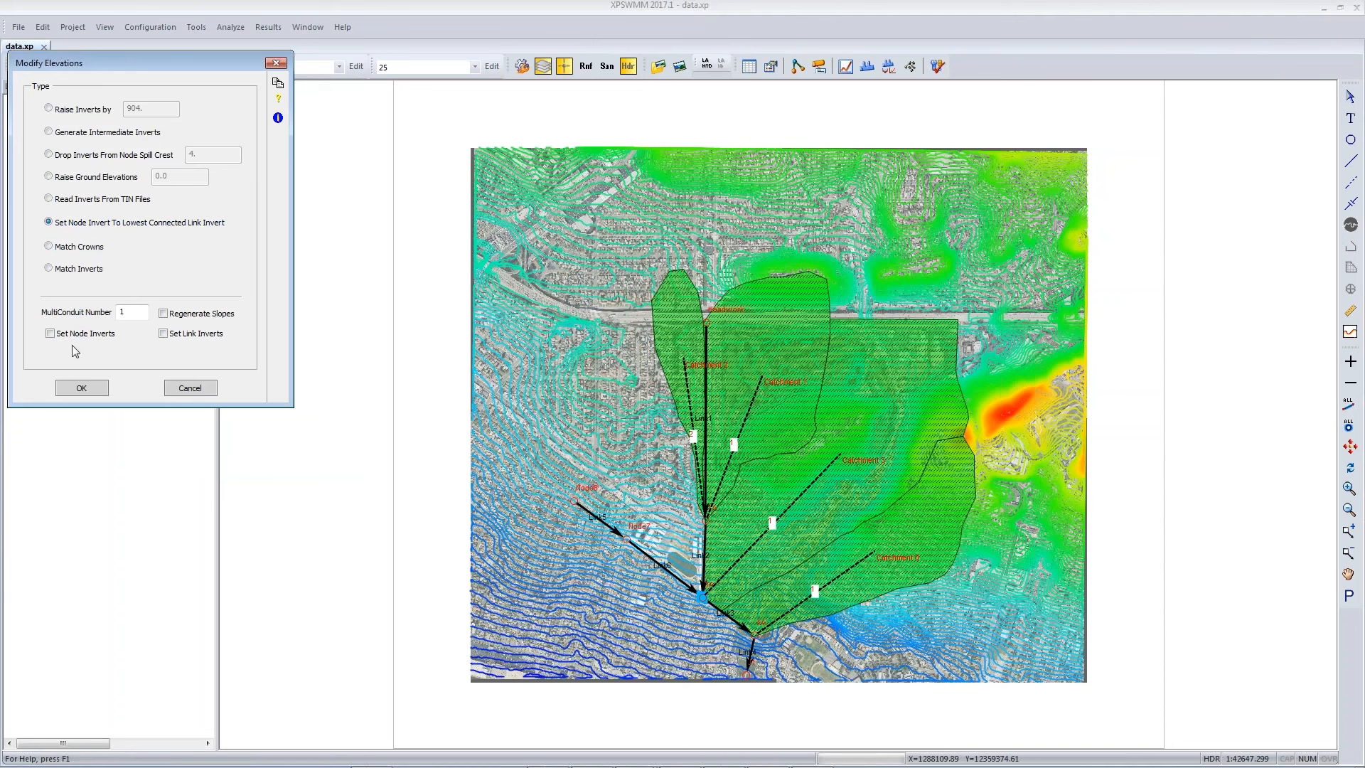
pyautogui.click(82, 388)
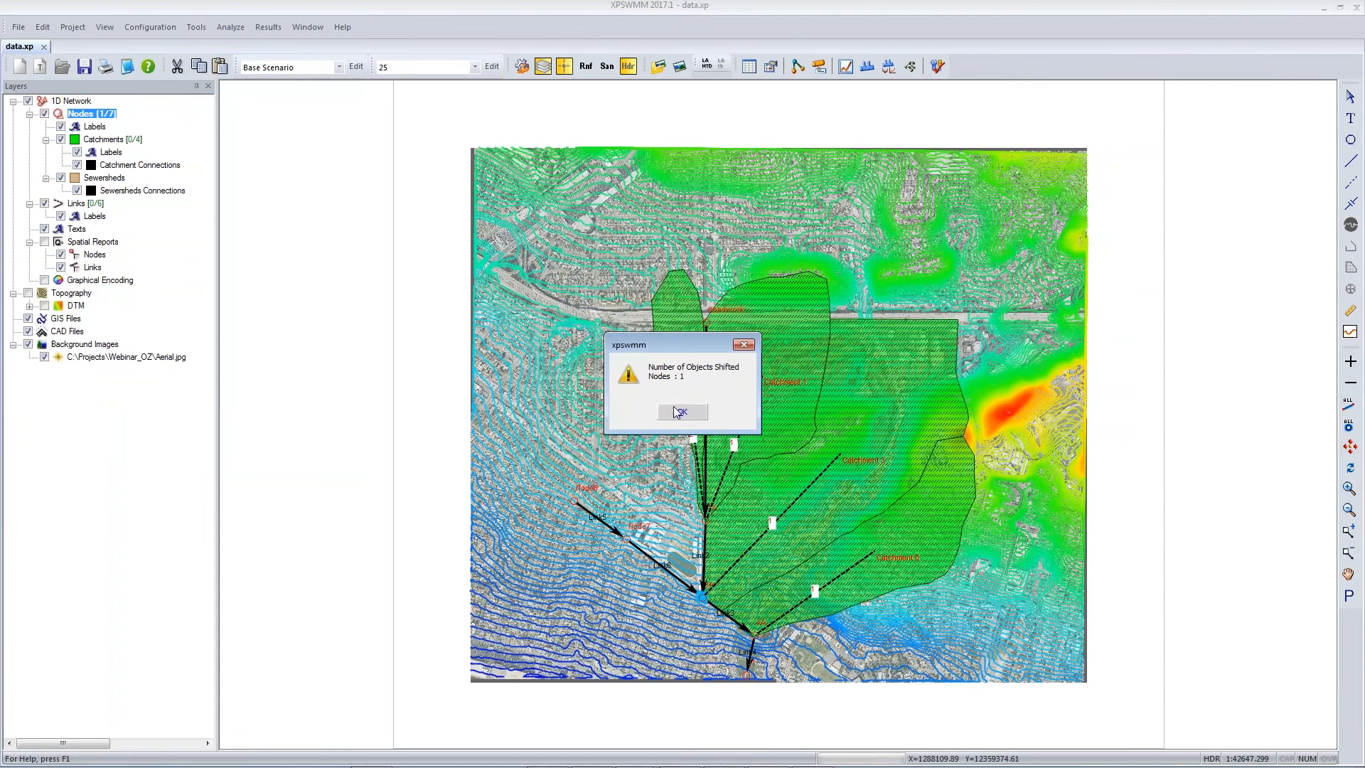
pyautogui.click(684, 425)
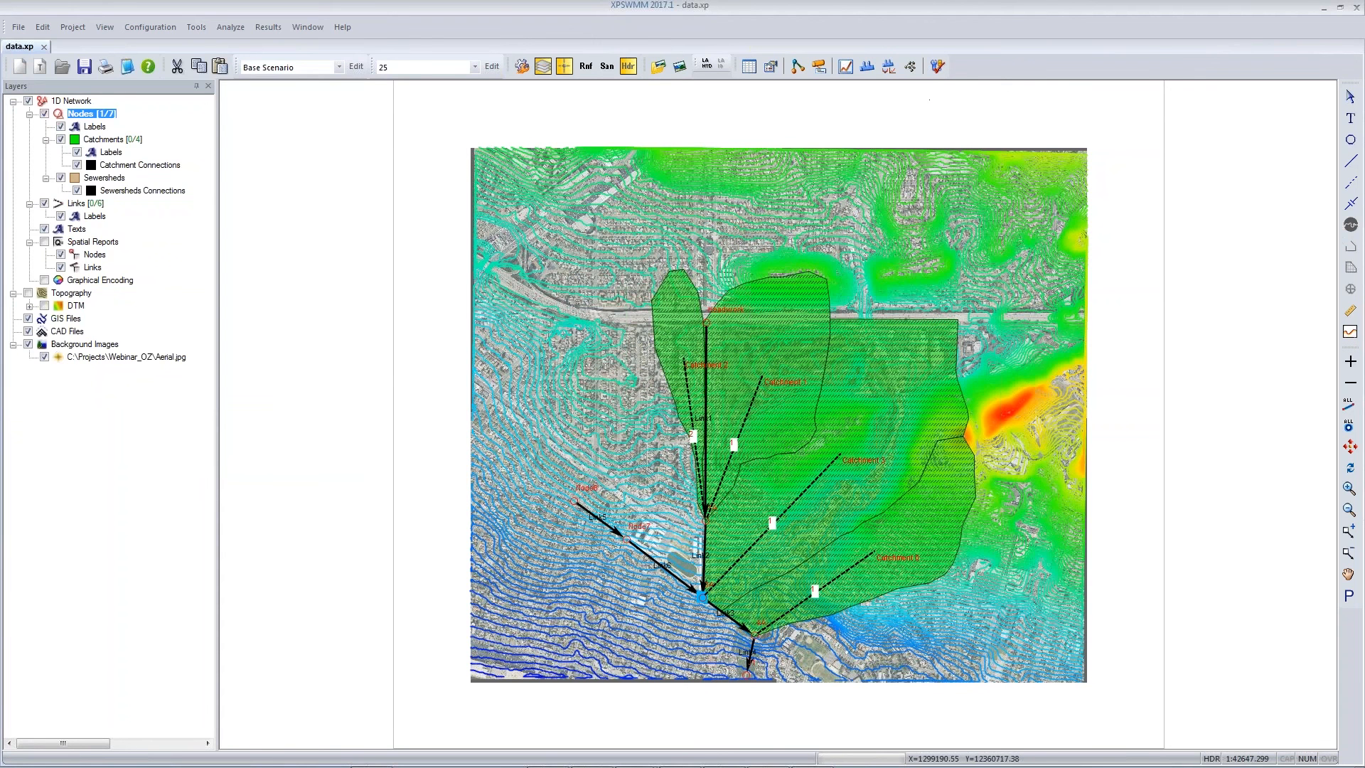
# Step: Solve the model again, play the dynamic long section for the path from Node6 to the outlet, and close the view
pyautogui.click(936, 66)
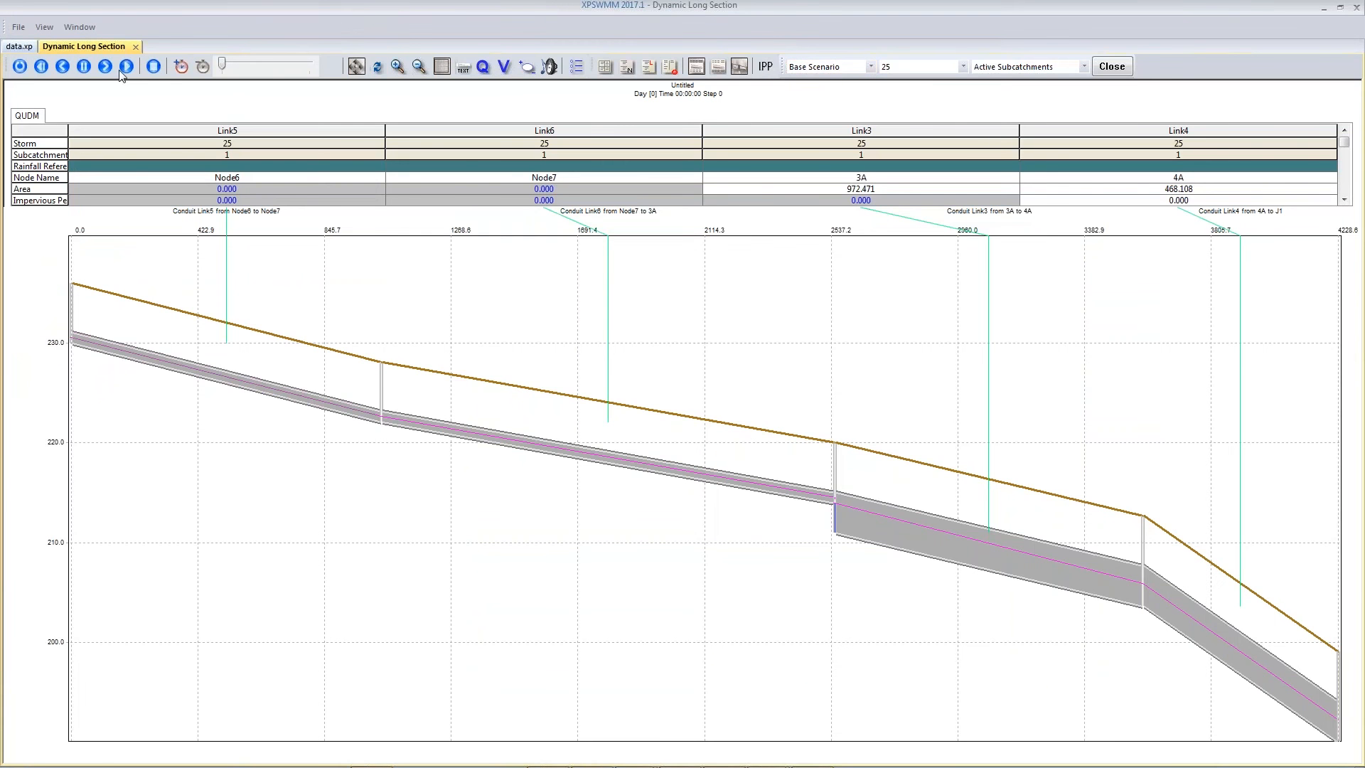
pyautogui.click(83, 68)
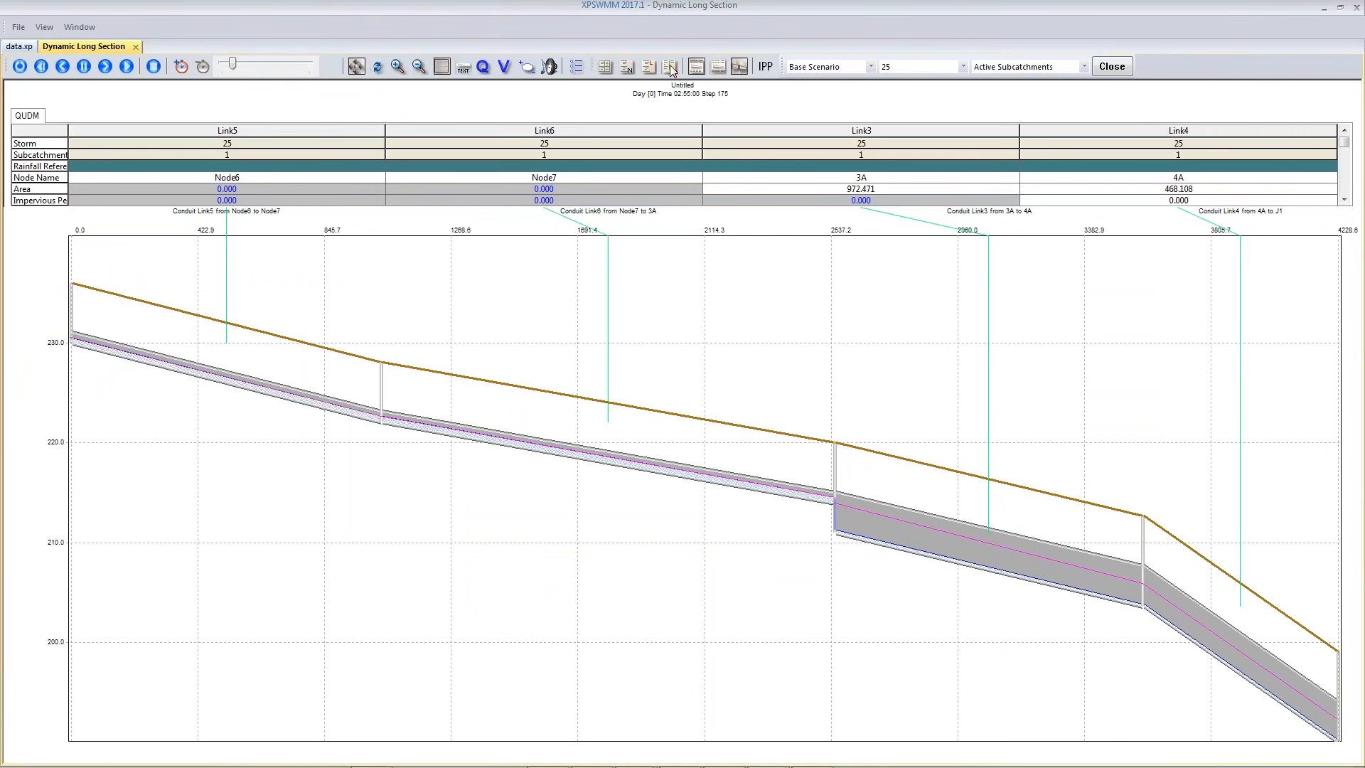
pyautogui.click(1112, 67)
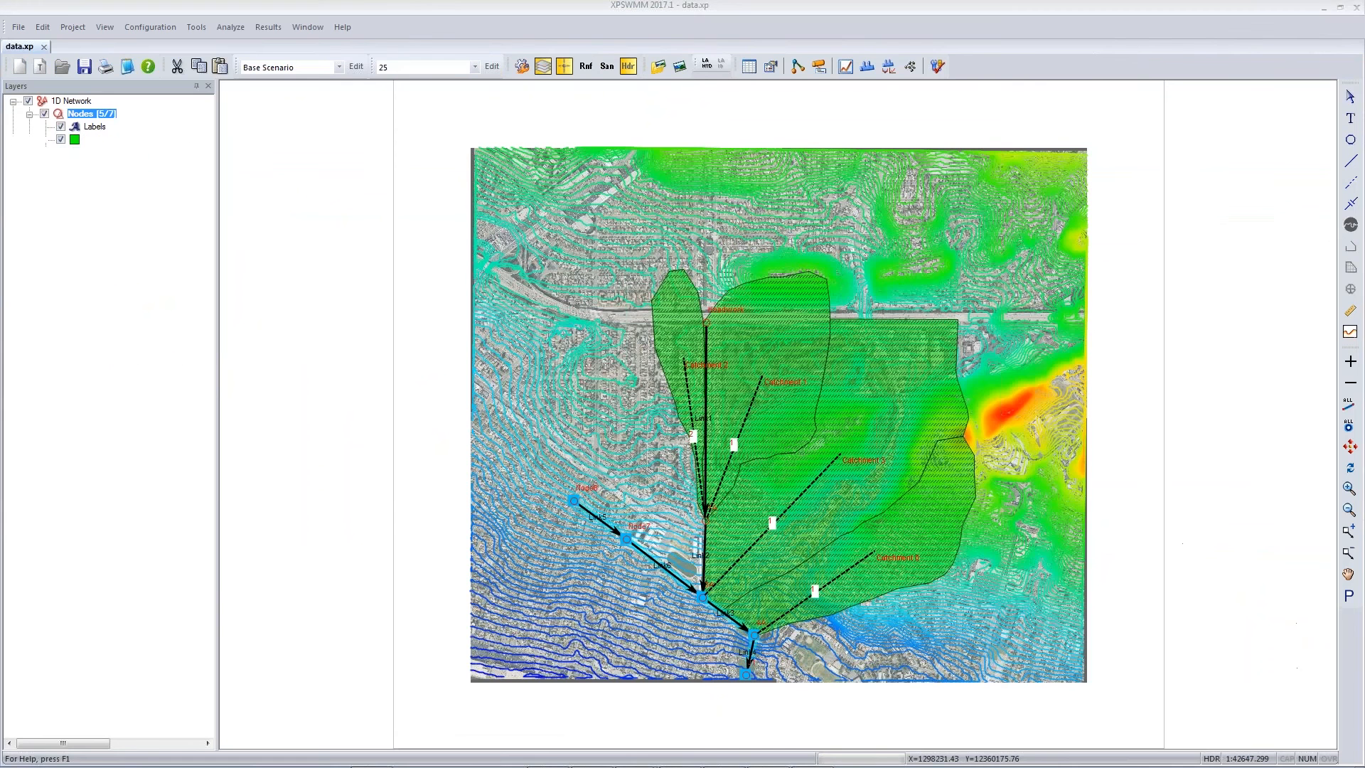
pyautogui.hotkey('alt', 'Tab')
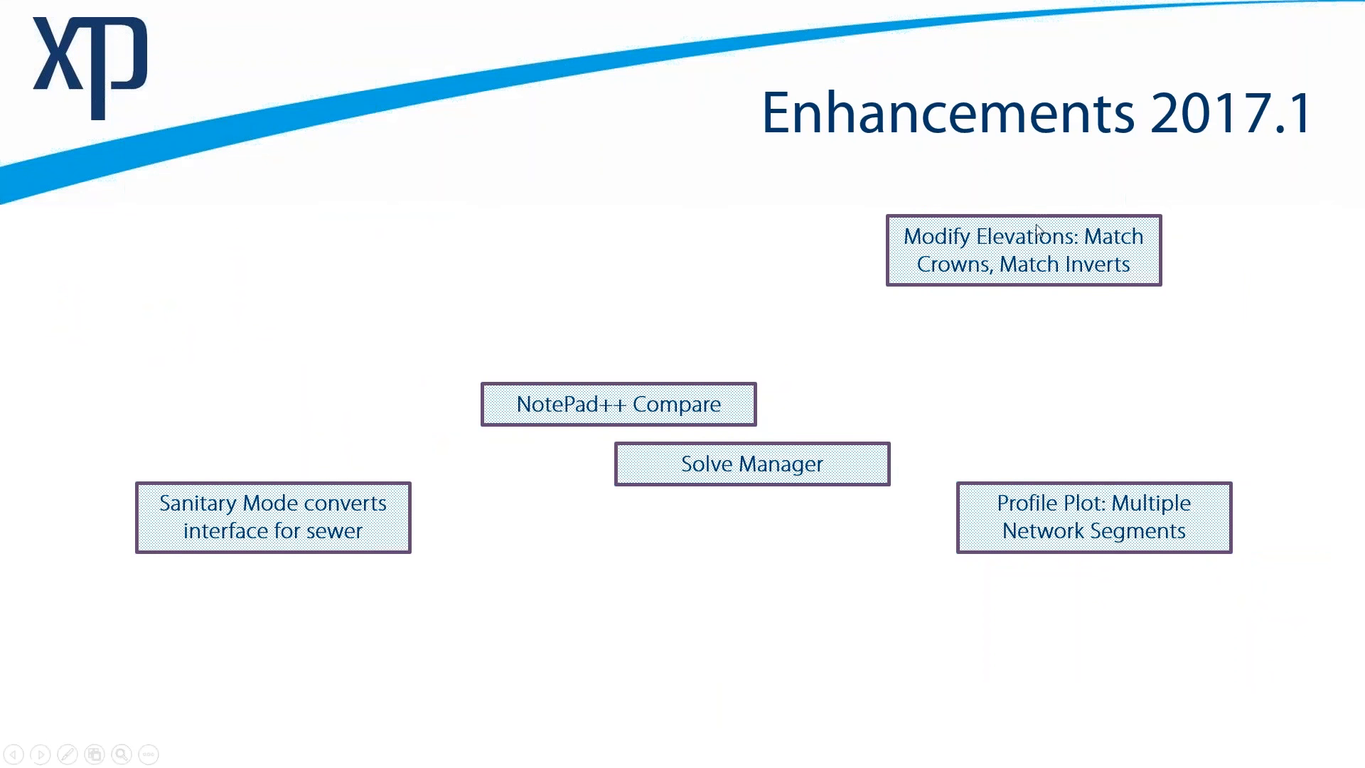
pyautogui.click(735, 300)
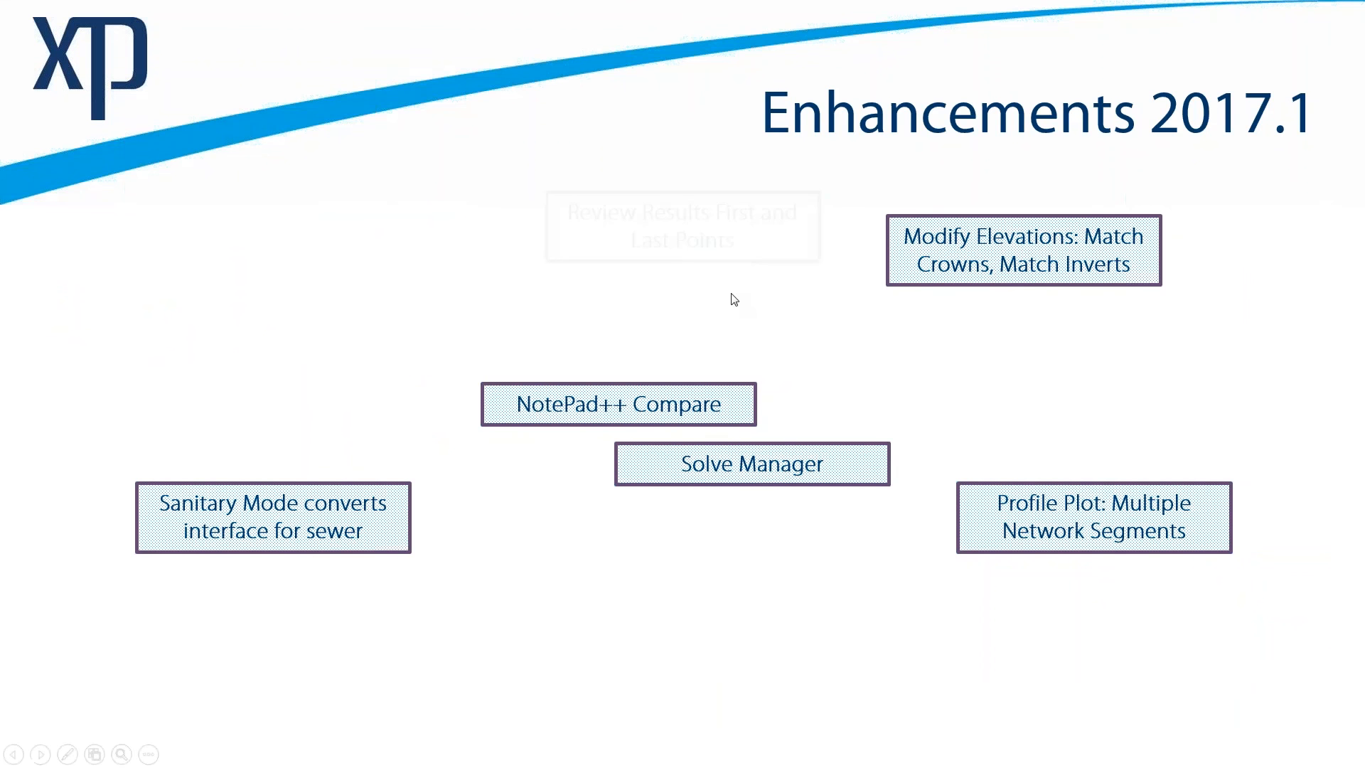